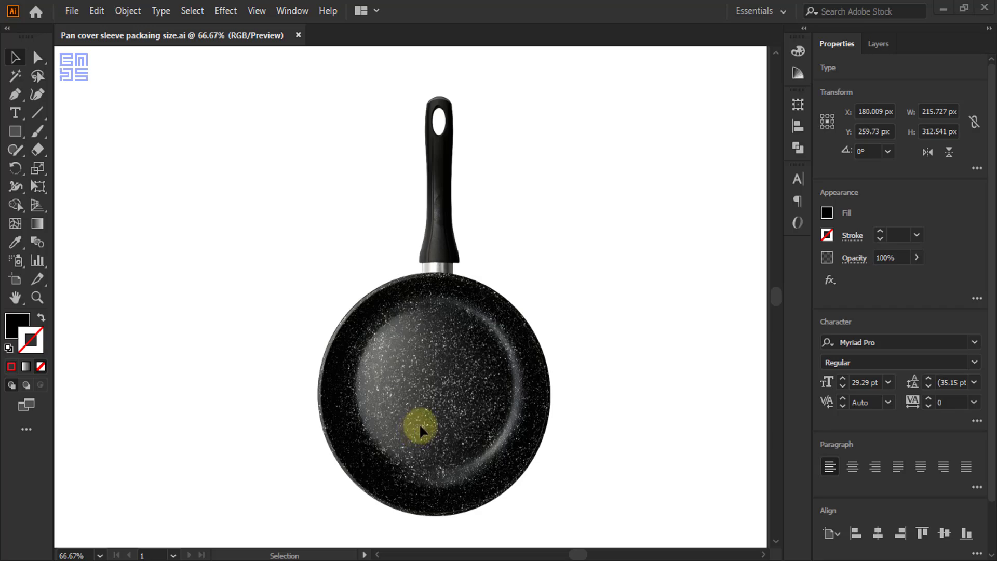
- Examine the frying pan image, its rim and handle, and the listed pan and handle dimensions
scroll(559, 199, down, 1)
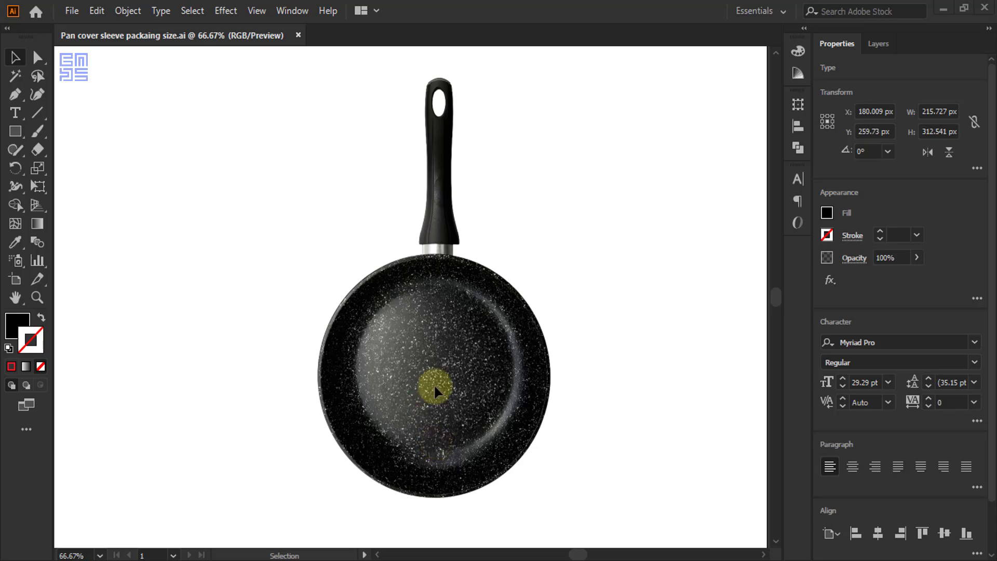
scroll(385, 270, up, 3)
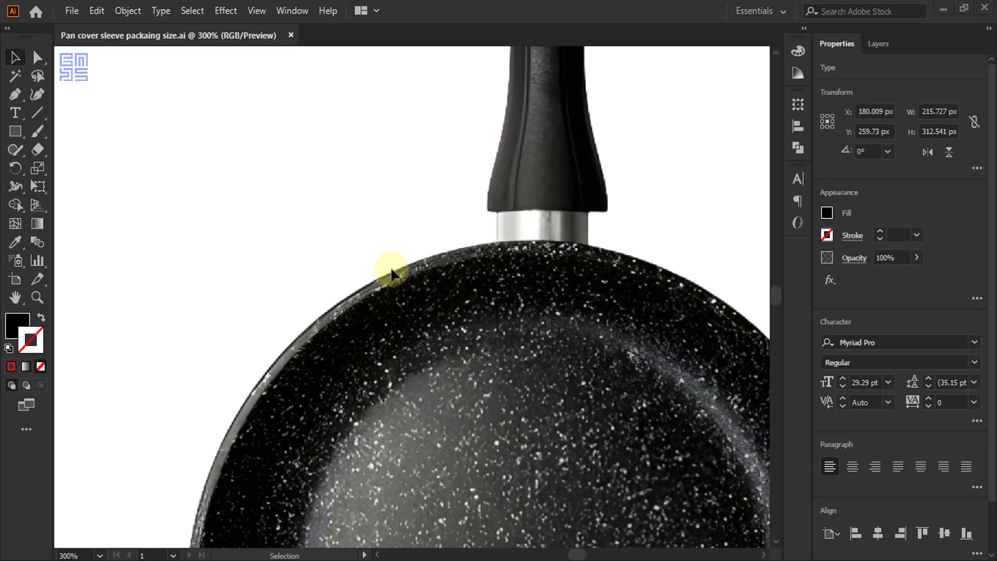
scroll(390, 268, up, 2)
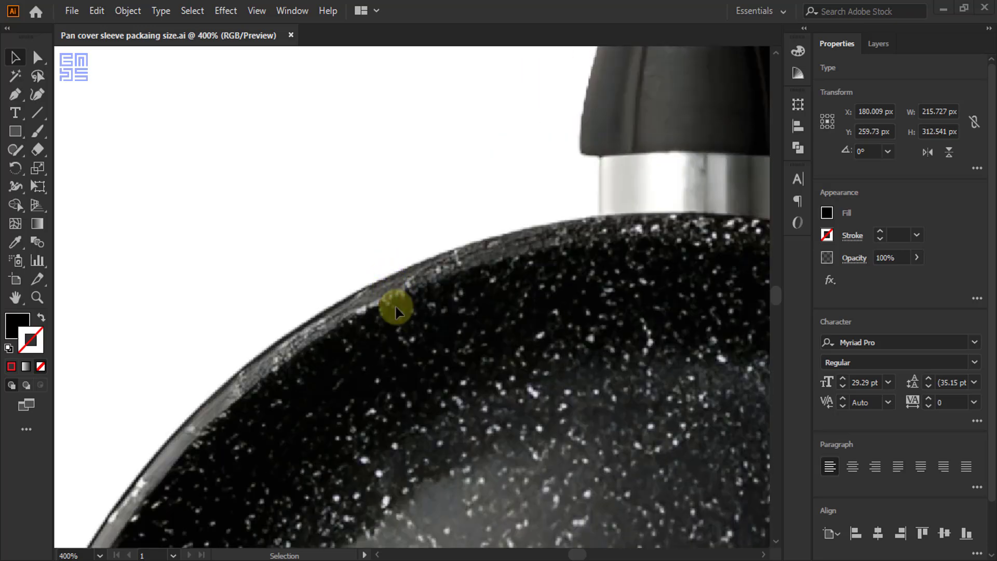
scroll(385, 279, down, 4)
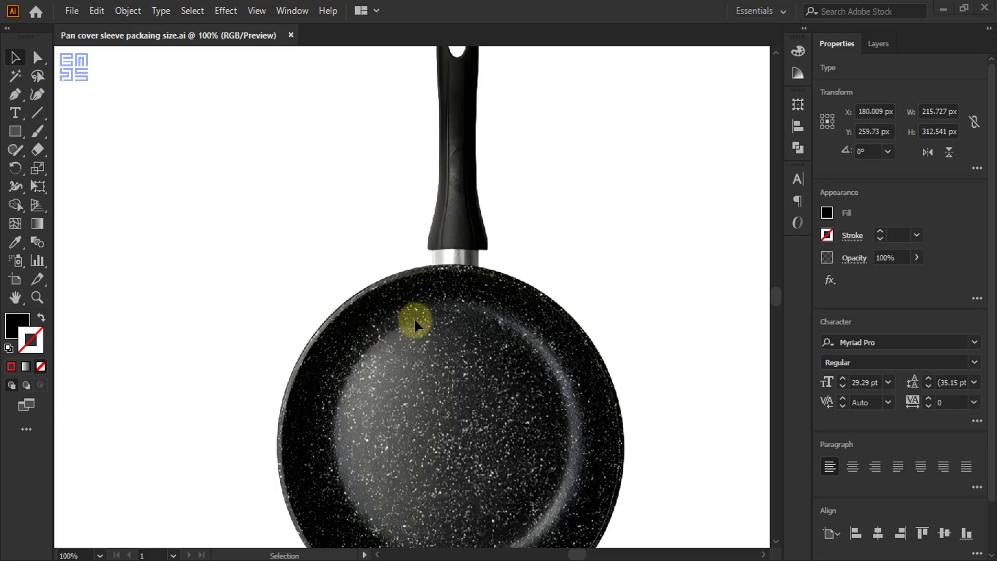
scroll(451, 306, down, 2)
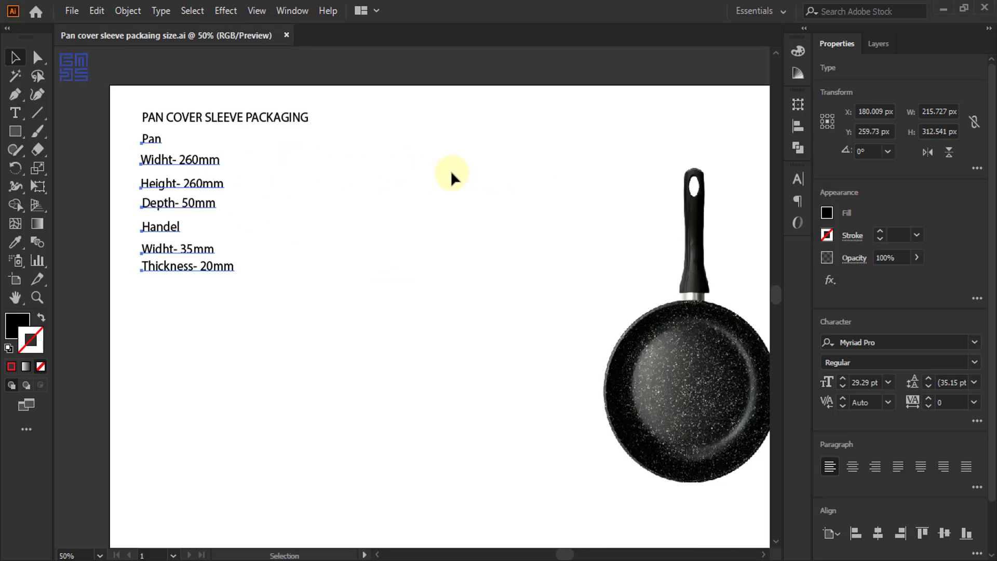
click(227, 190)
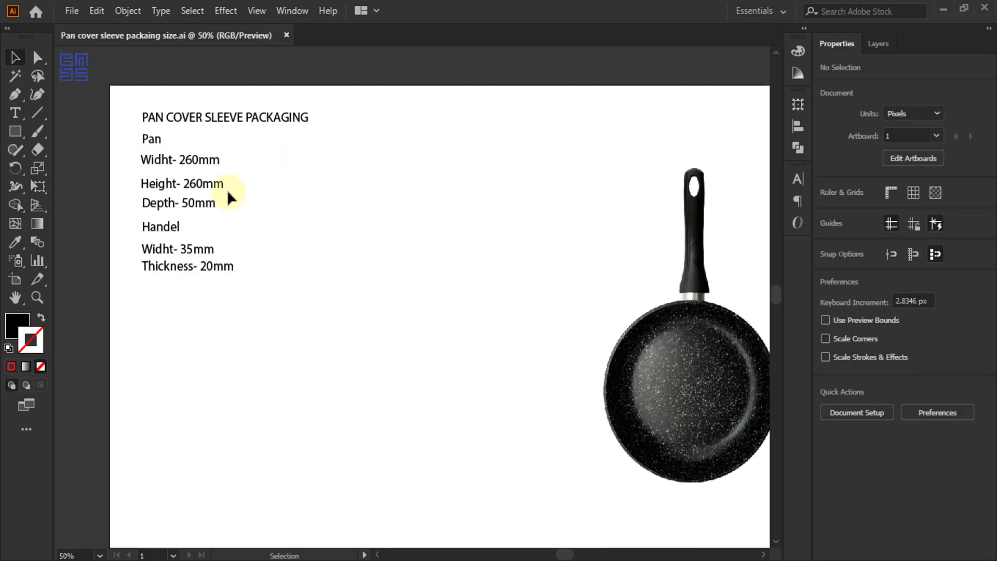
scroll(155, 145, up, 1)
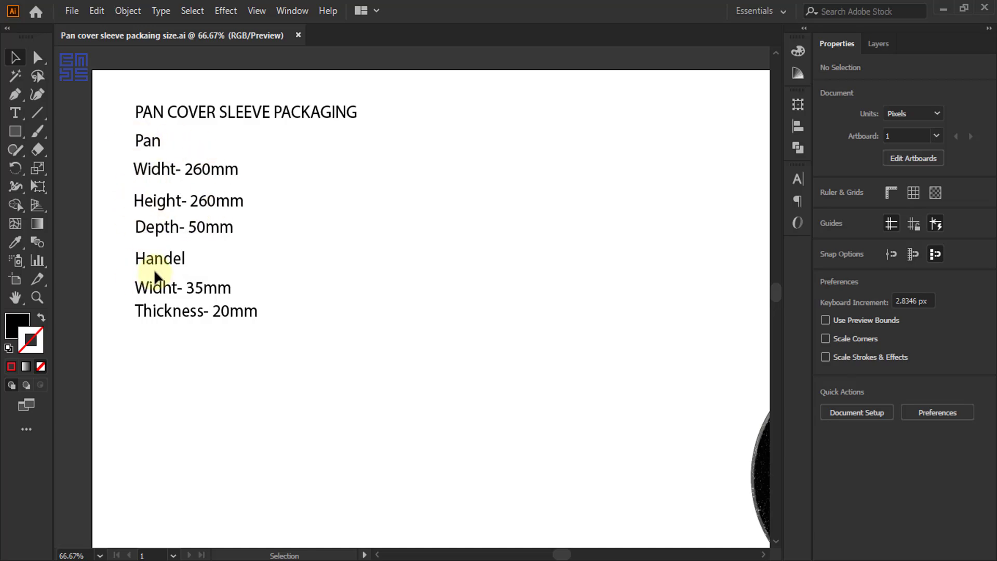
scroll(75, 229, down, 2)
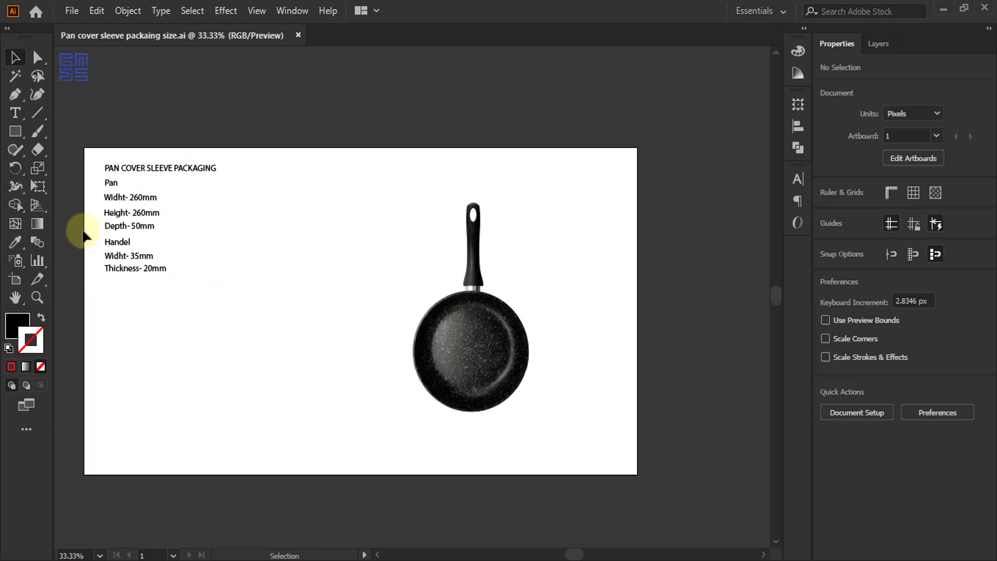
scroll(111, 215, up, 1)
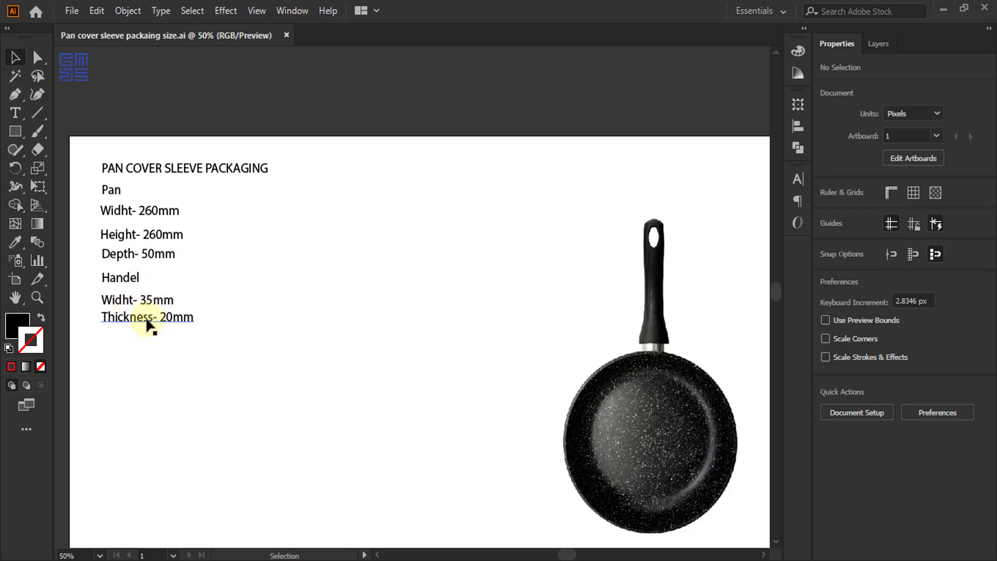
scroll(699, 331, up, 3)
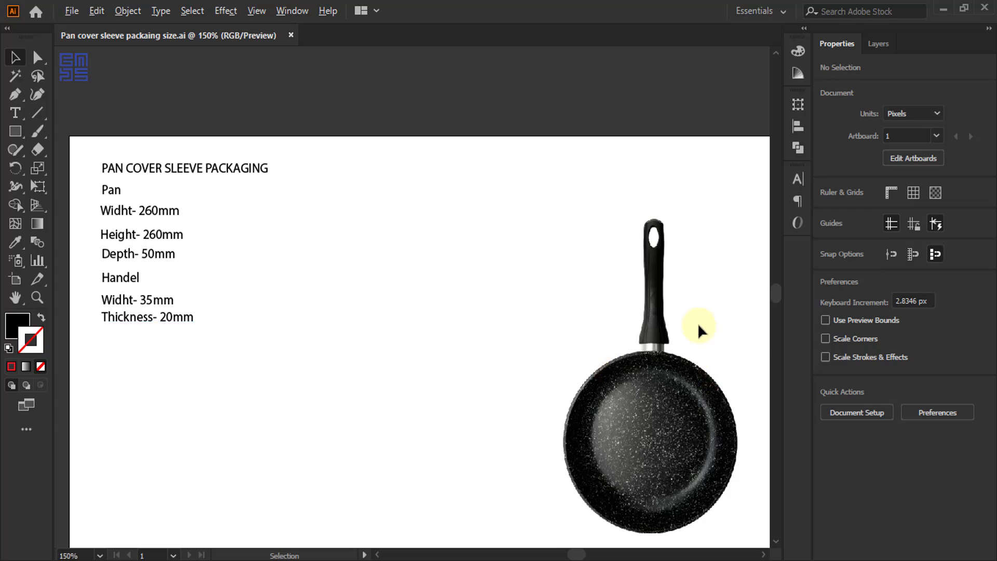
drag(643, 185, 523, 272)
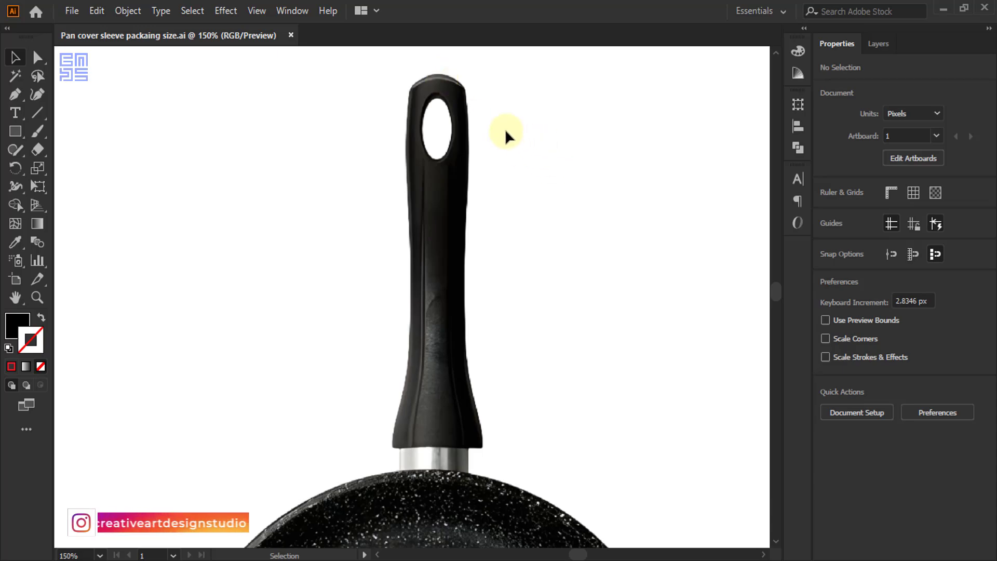
scroll(506, 135, down, 3)
scroll(459, 405, up, 2)
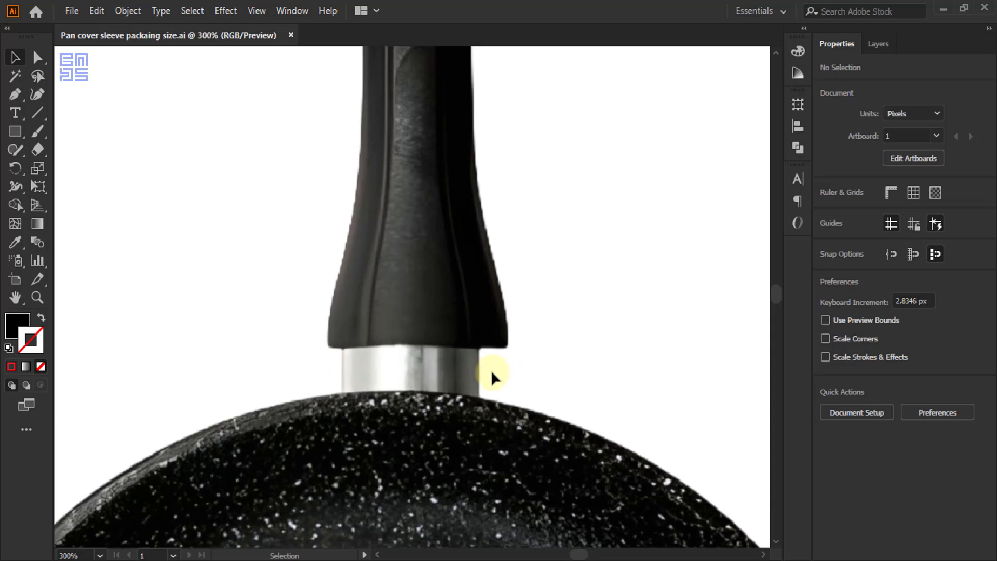
scroll(436, 298, down, 4)
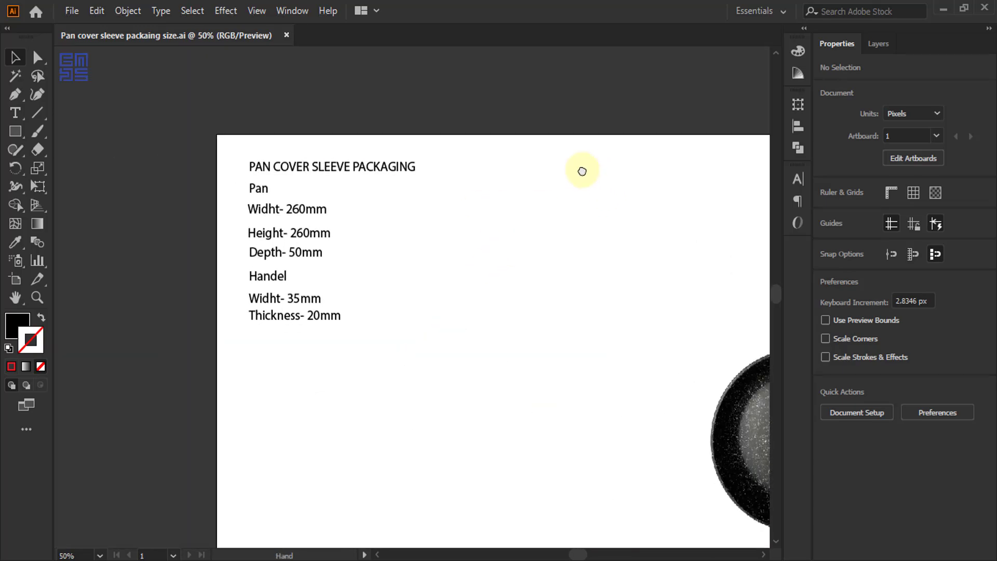
- Copy the pan and handle dimension text lines beneath the PAN COVER SLEEVE PACKAGING title
click(346, 304)
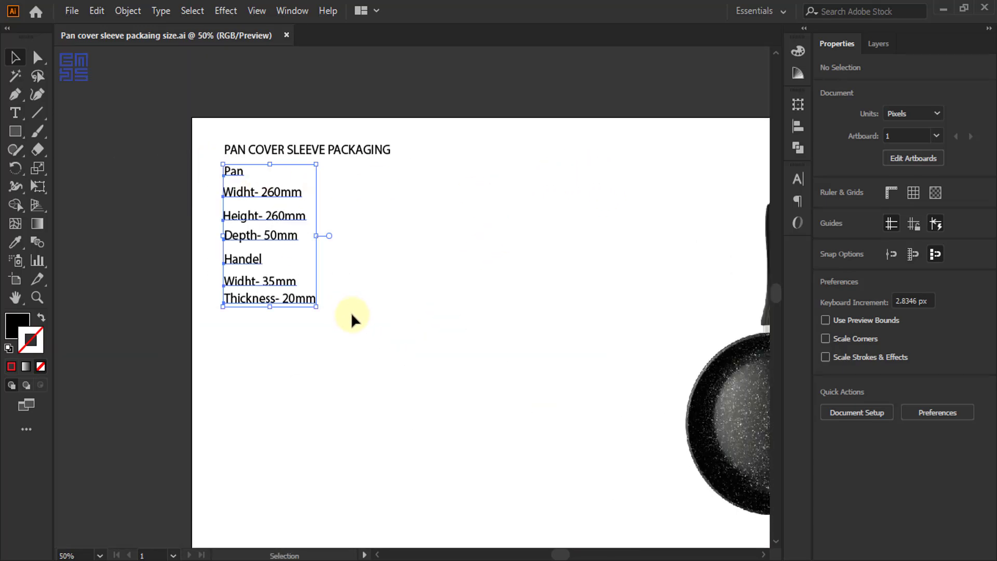
key(a)
key(ctrl)
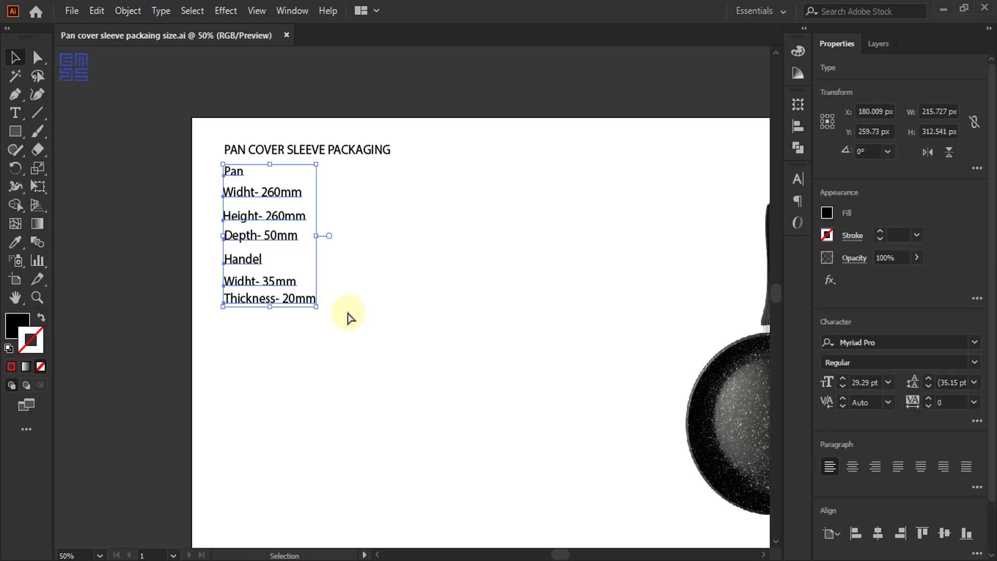
key(ctrl)
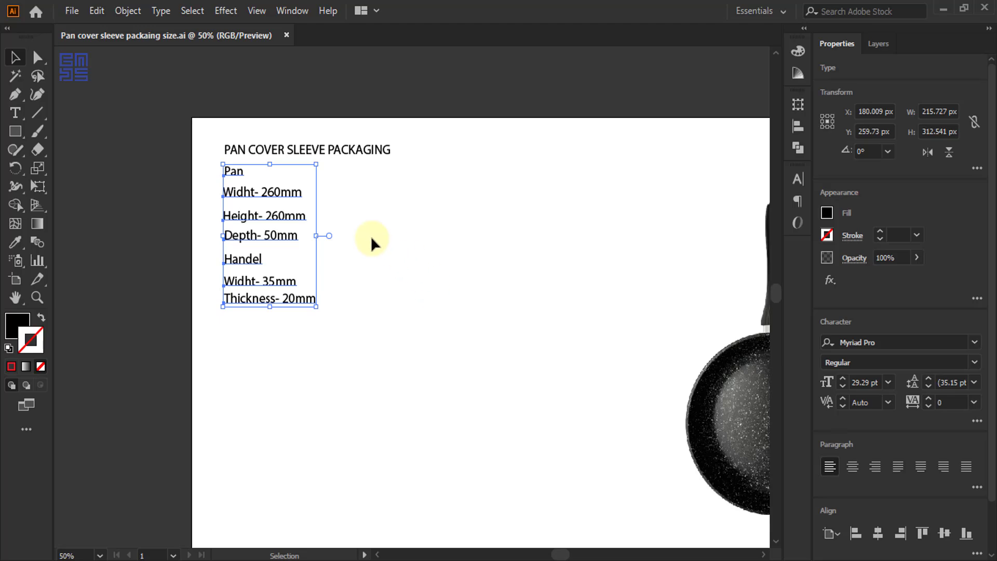
- Start a new document from the A4 print preset and name it "pan sleeve cover layout"
click(73, 11)
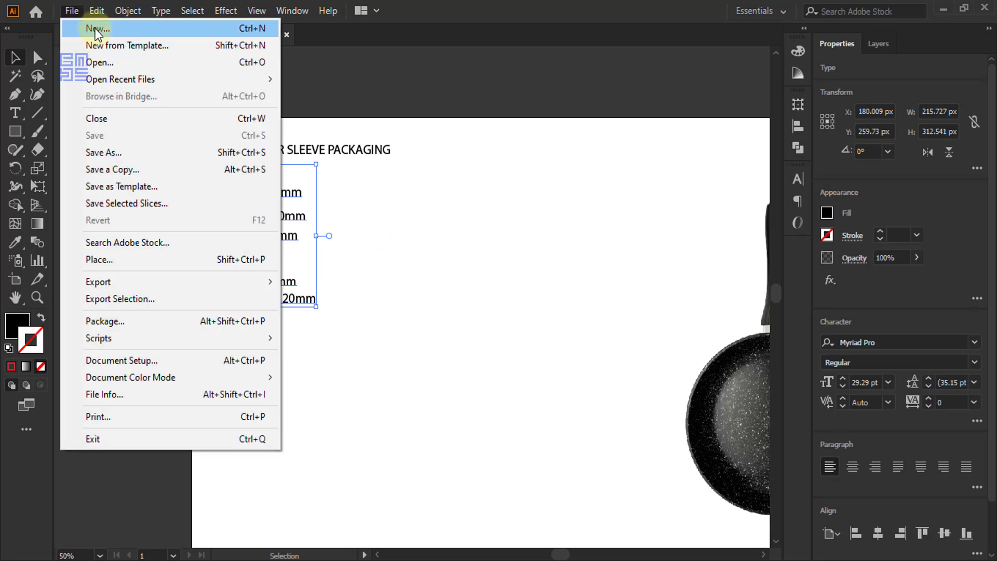
click(95, 29)
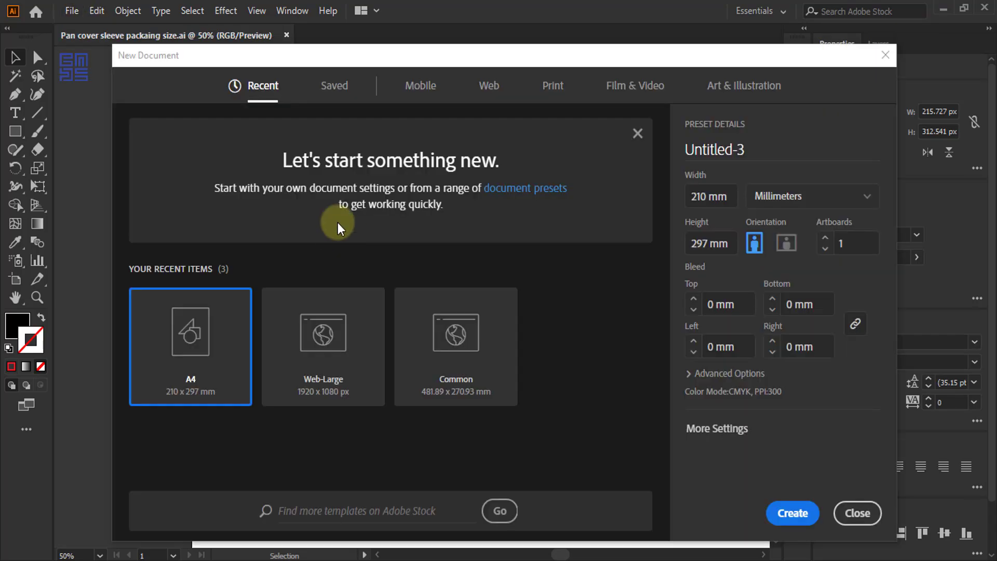
click(559, 86)
click(323, 184)
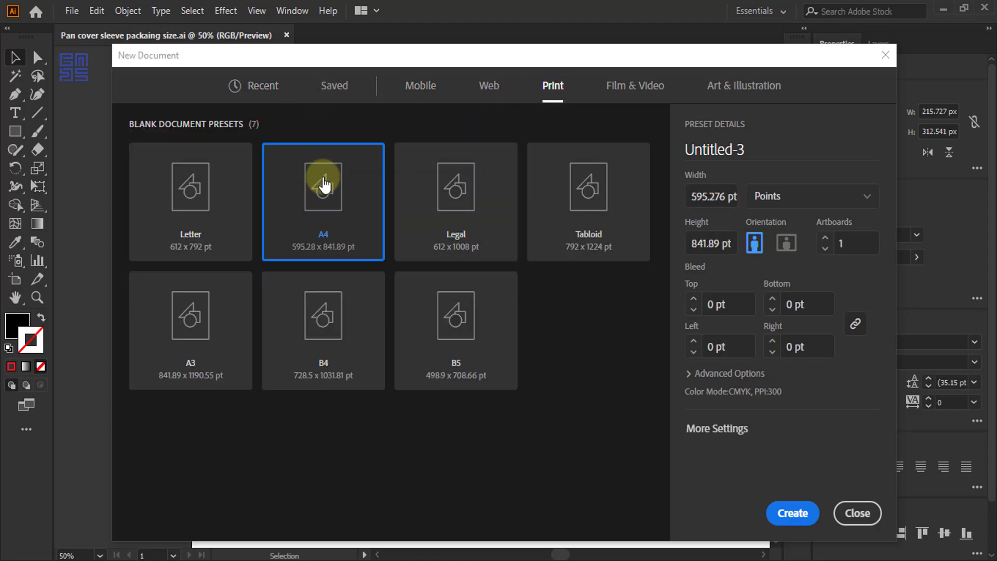
drag(750, 149, 618, 151)
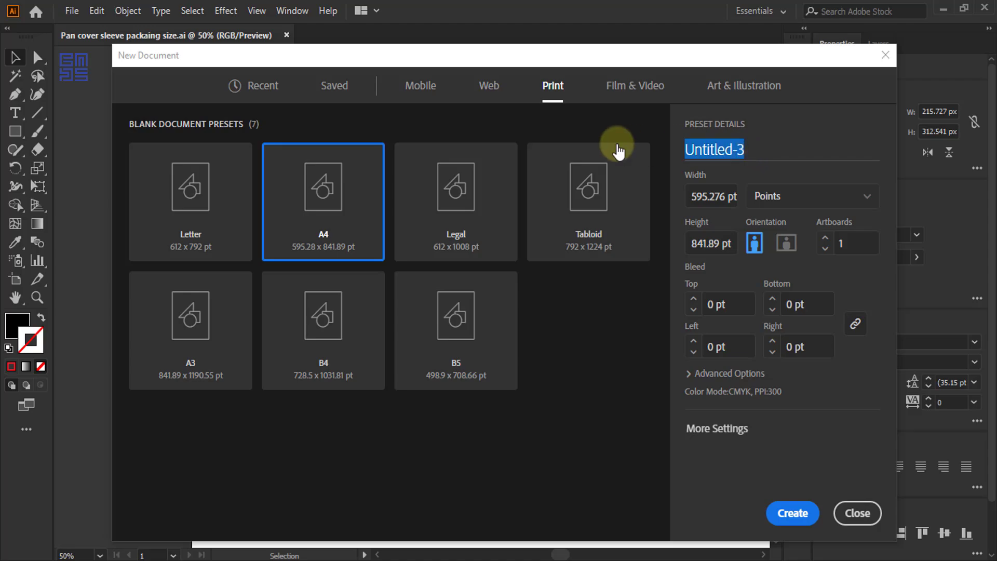
key(BackSpace)
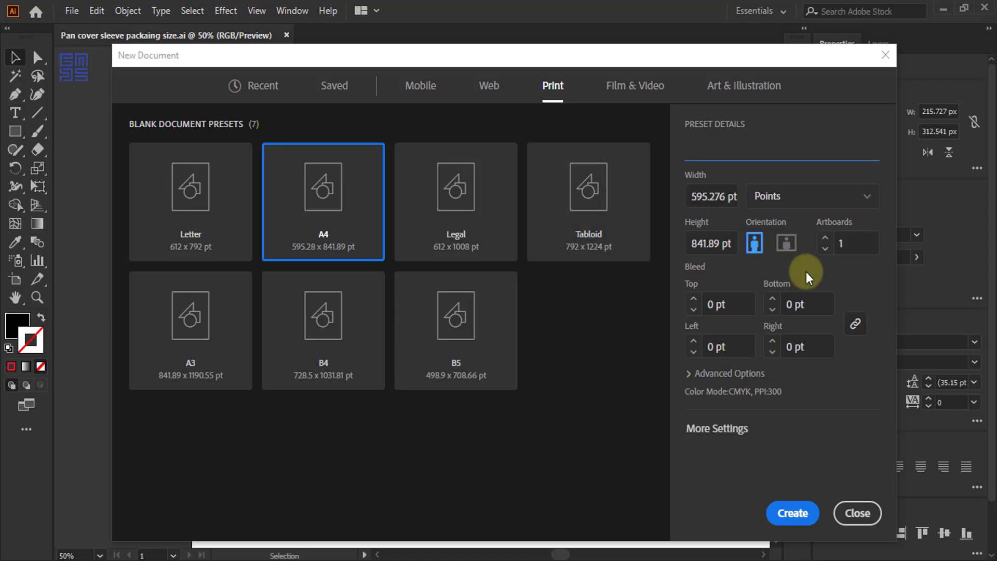
text(pan sleeve cover)
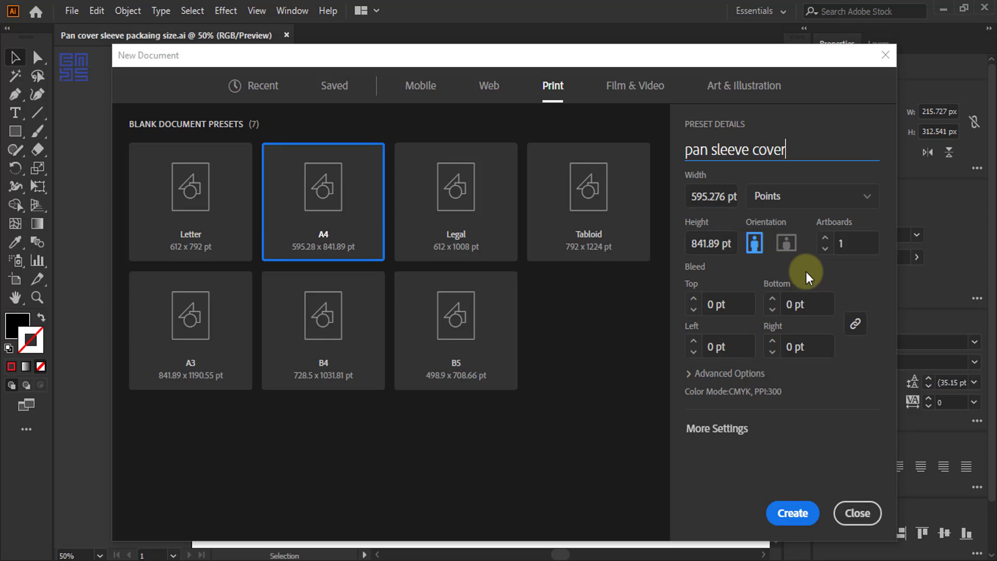
text( layout)
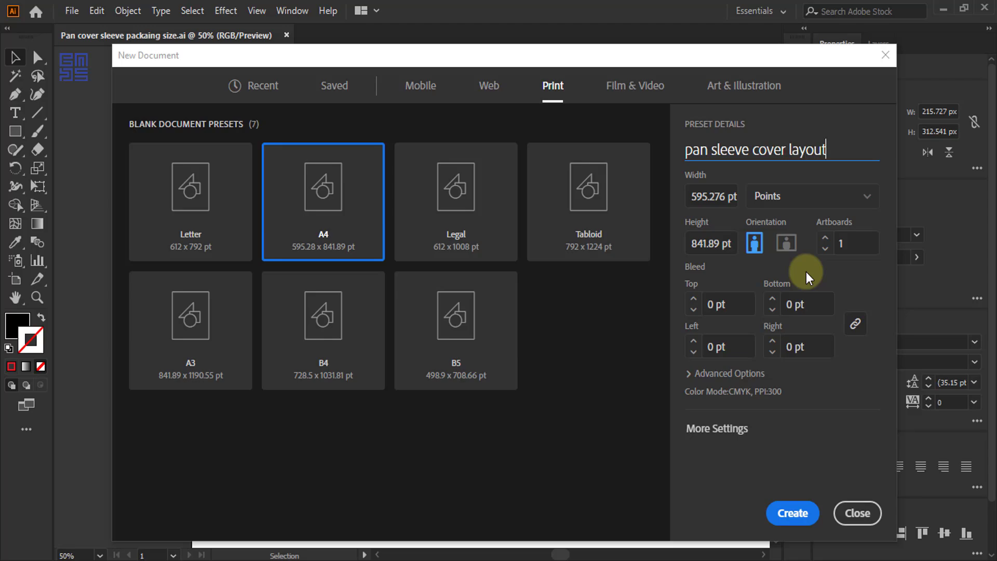
- Set the document units to millimetres, check the advanced colour and raster options, and create the document
click(833, 202)
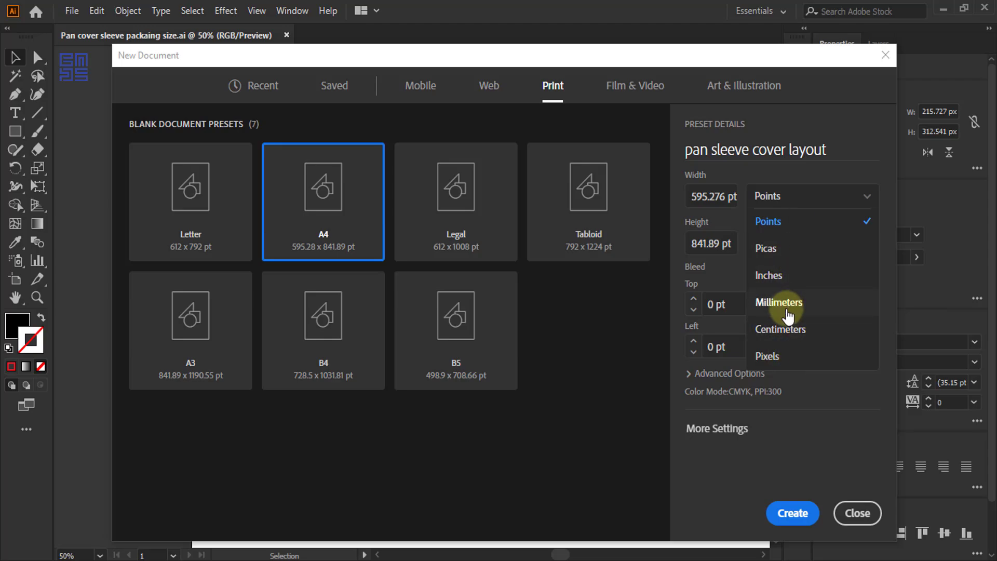
click(787, 312)
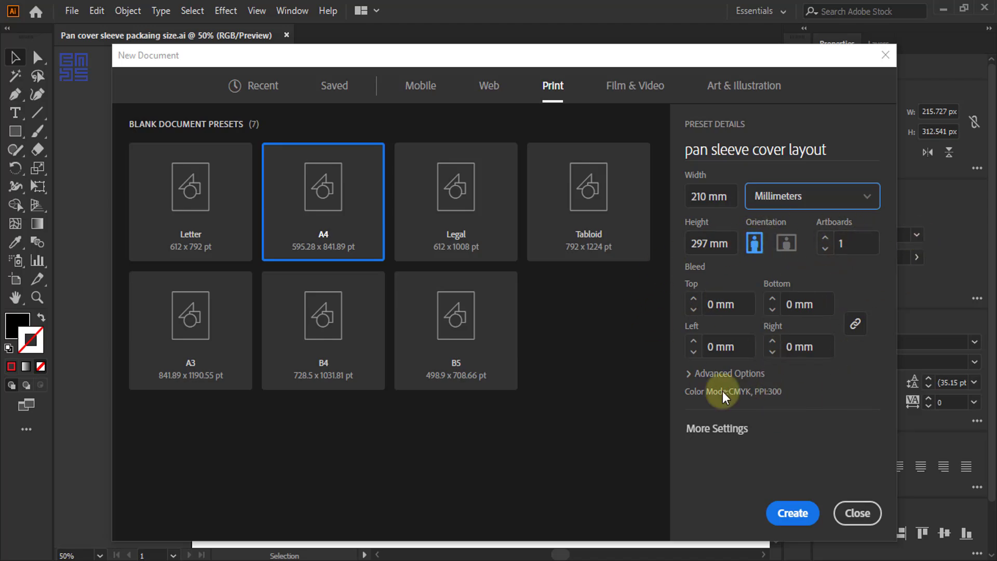
click(691, 382)
scroll(694, 383, down, 2)
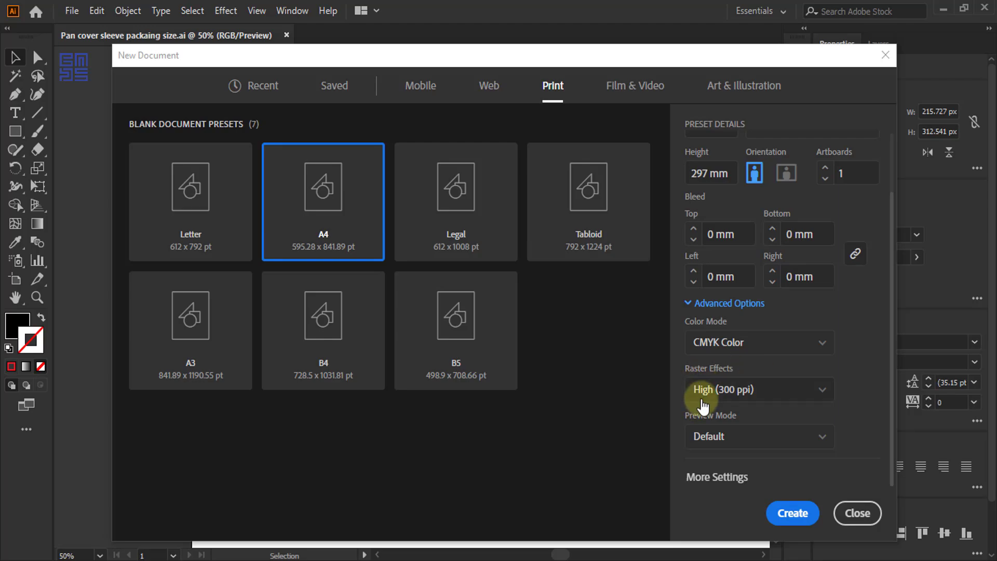
click(792, 512)
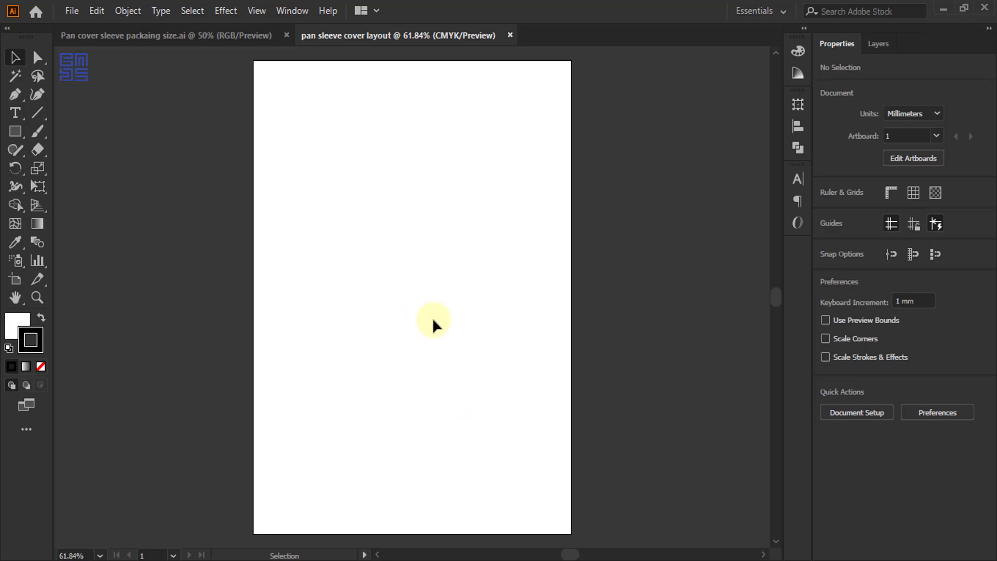
- Paste the copied dimension text and place it in the artboard's upper-left corner
key(a)
key(ctrl+v)
drag(427, 300, 343, 159)
click(426, 304)
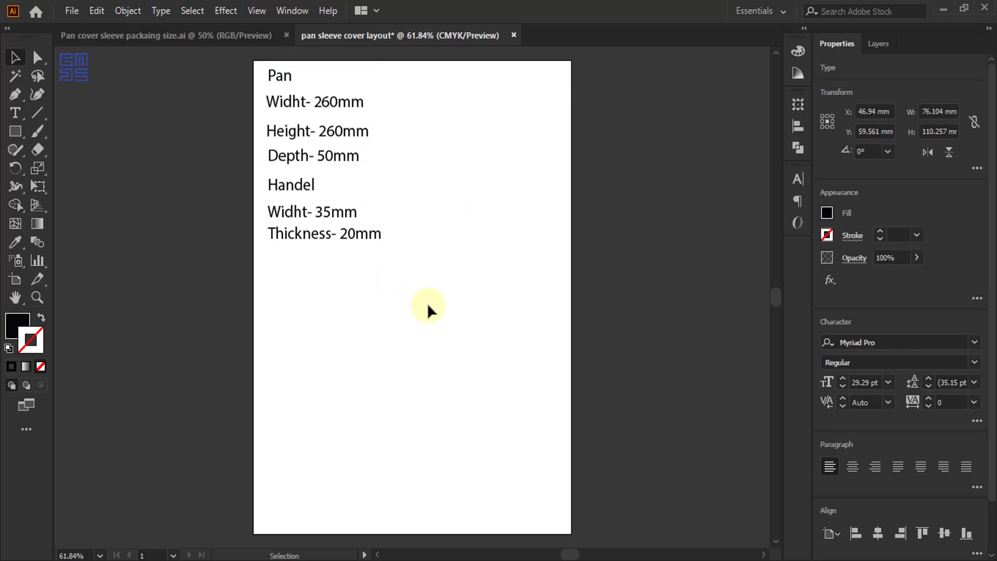
- Draw a 260 × 260 mm black circle with the Ellipse tool and move it up and left onto the artboard
click(22, 132)
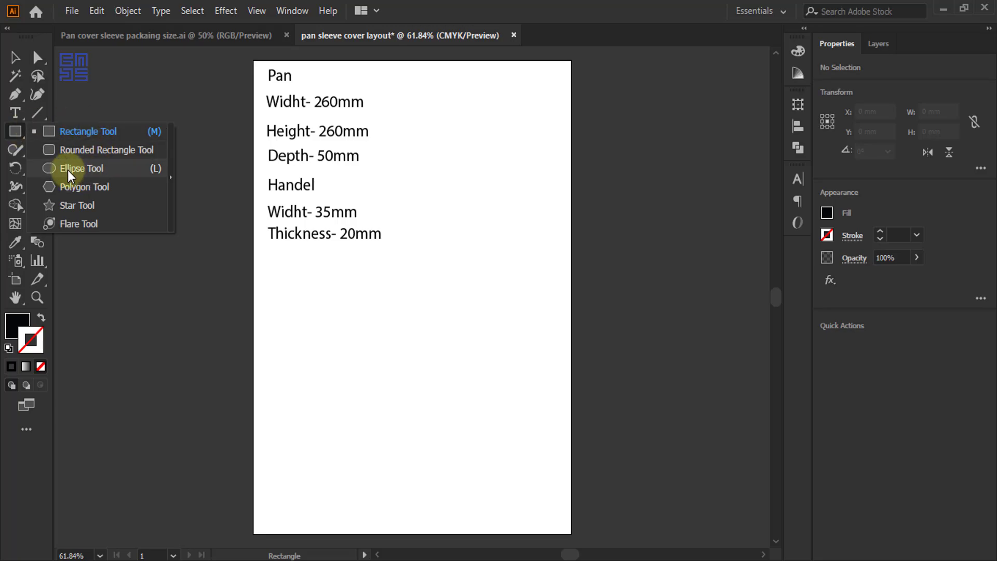
click(68, 170)
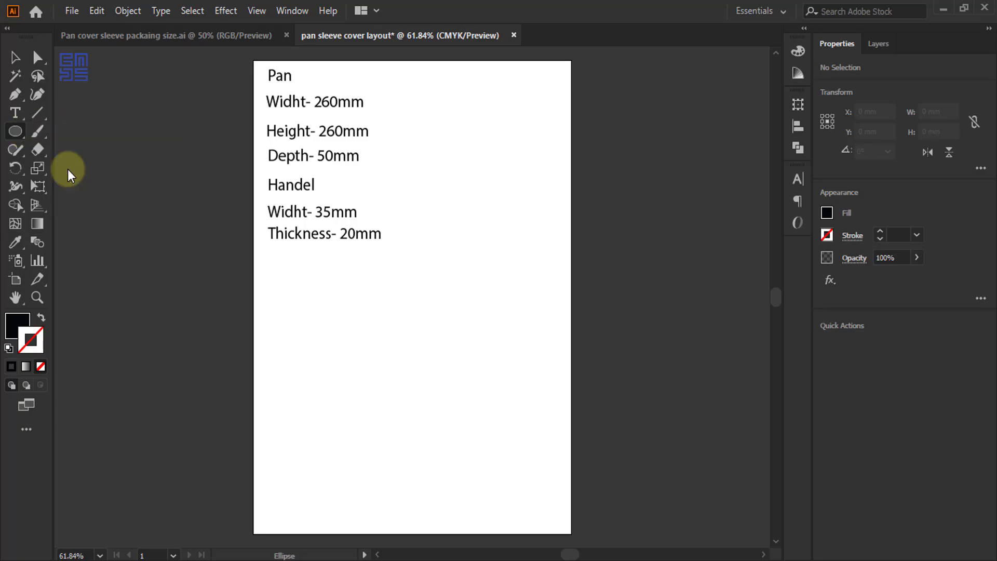
click(434, 264)
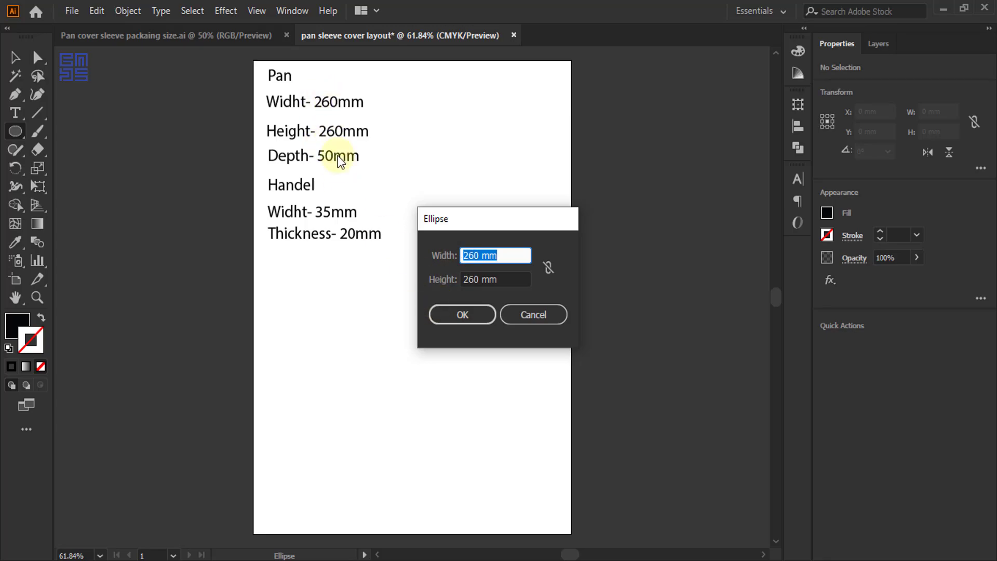
click(465, 311)
scroll(343, 229, down, 2)
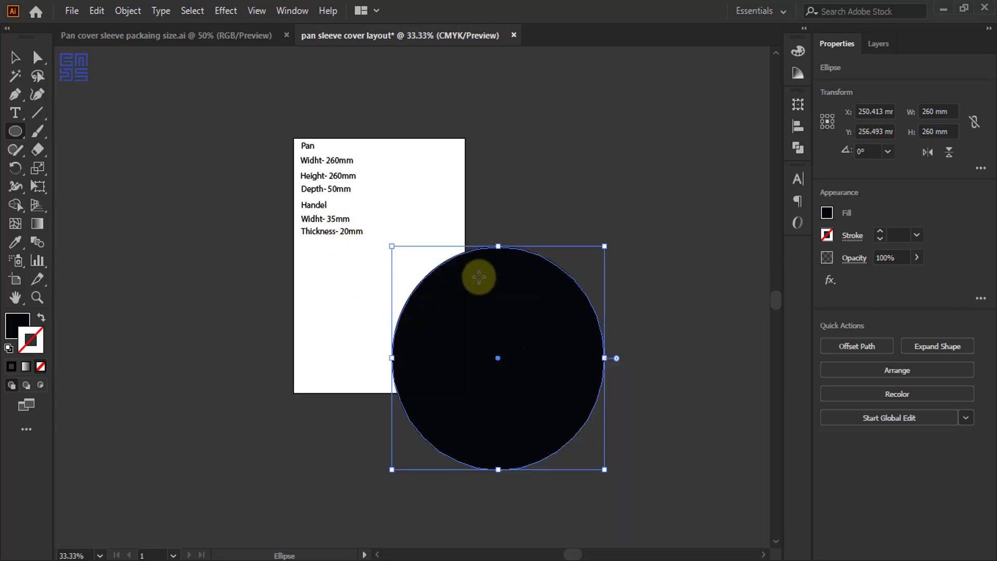
click(16, 61)
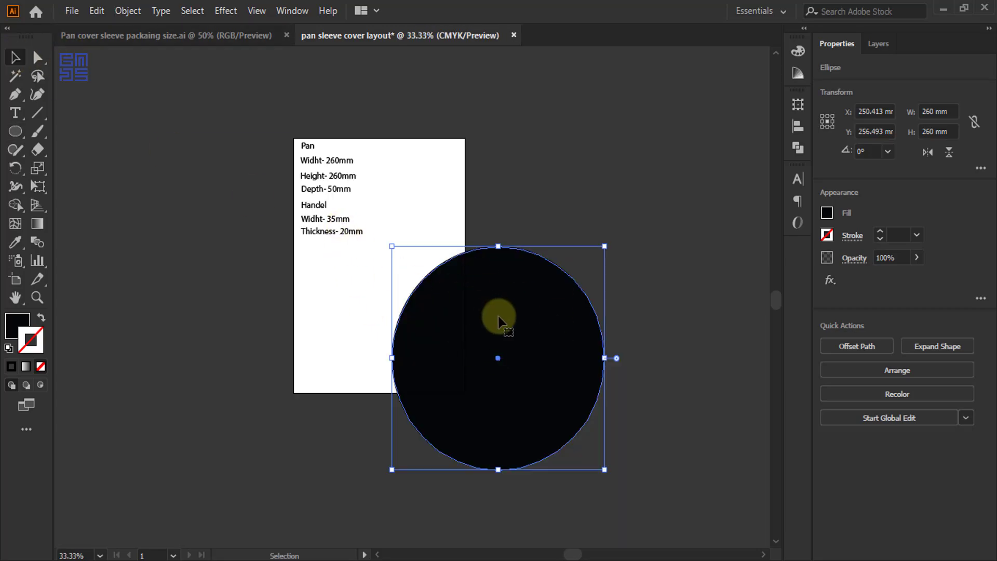
drag(504, 307, 416, 241)
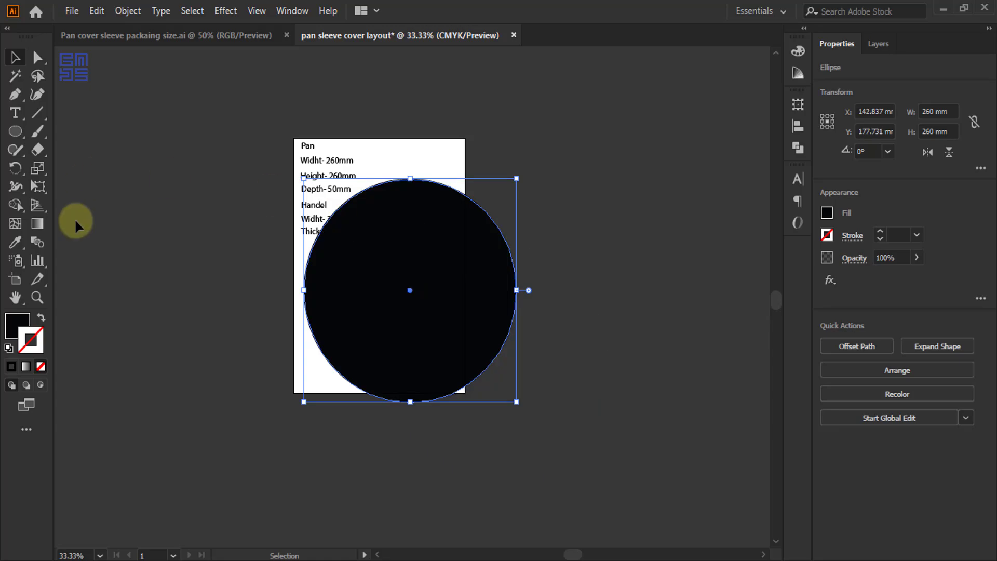
- Enlarge the artboard symmetrically around the artwork to about 579 mm wide and 970 mm high
click(15, 279)
click(358, 251)
scroll(366, 243, down, 2)
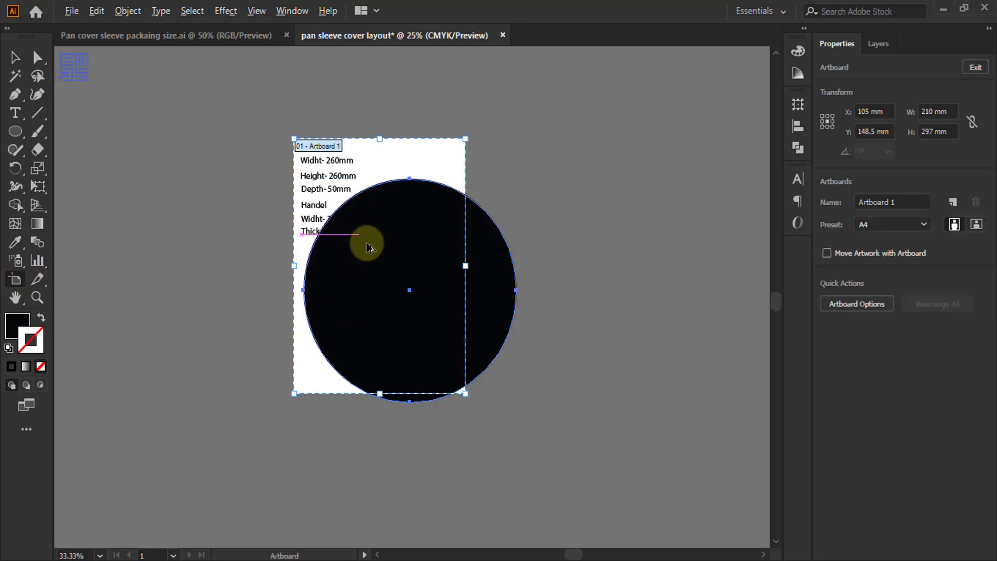
drag(416, 253, 492, 260)
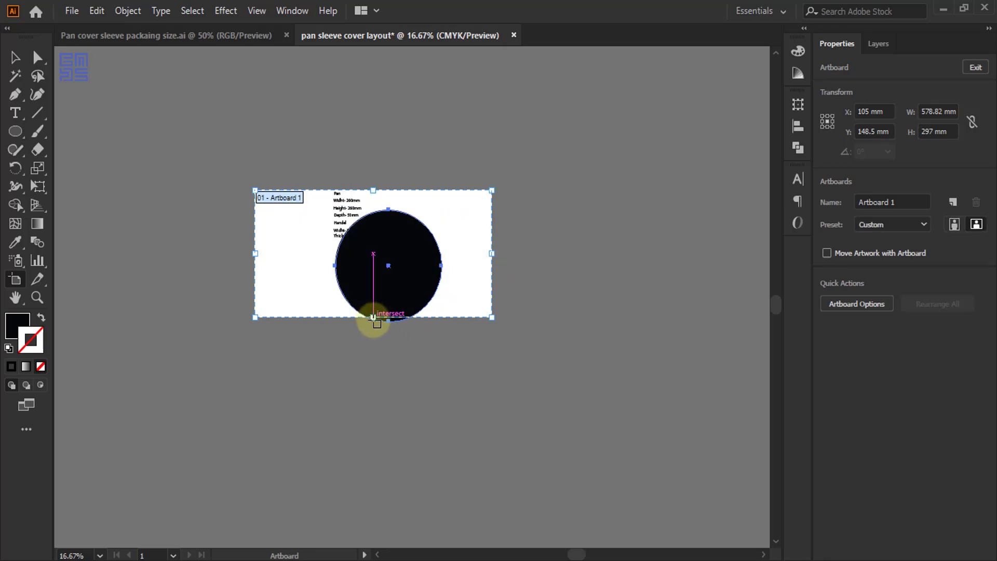
drag(372, 315, 382, 462)
scroll(525, 421, down, 1)
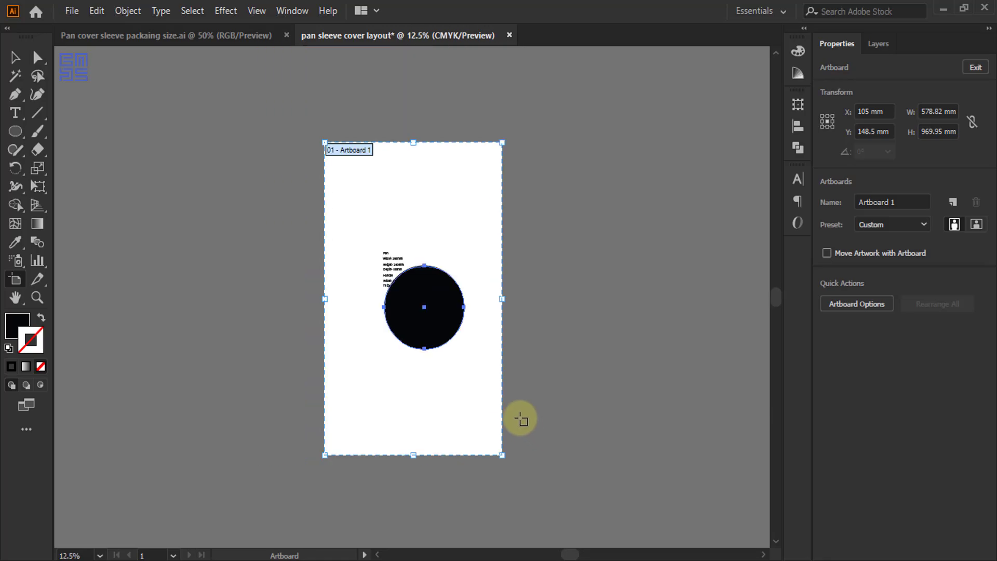
- Move the black circle to the artboard's lower middle and the dimension text block to its upper-left corner
click(15, 57)
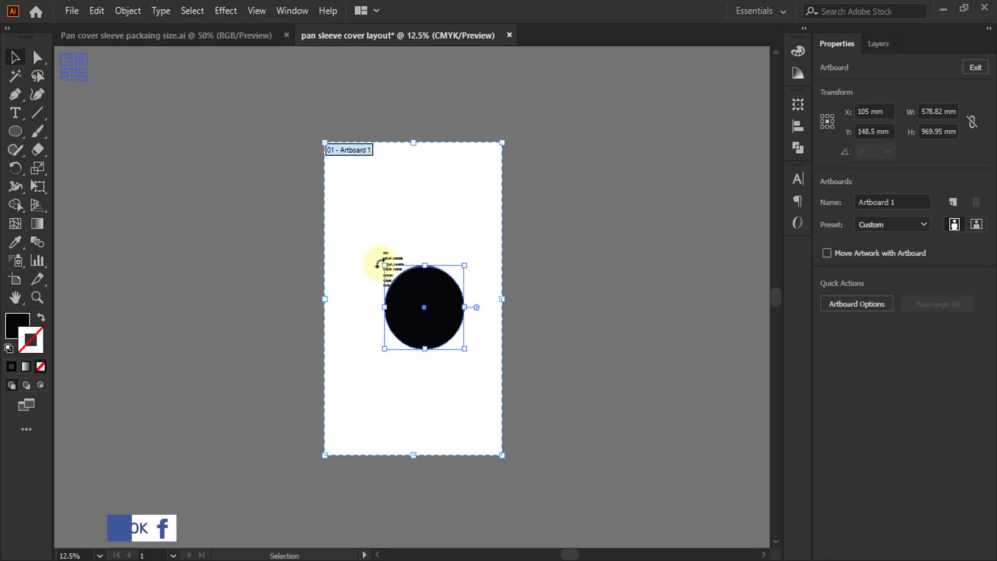
click(415, 291)
drag(447, 312, 435, 372)
click(406, 276)
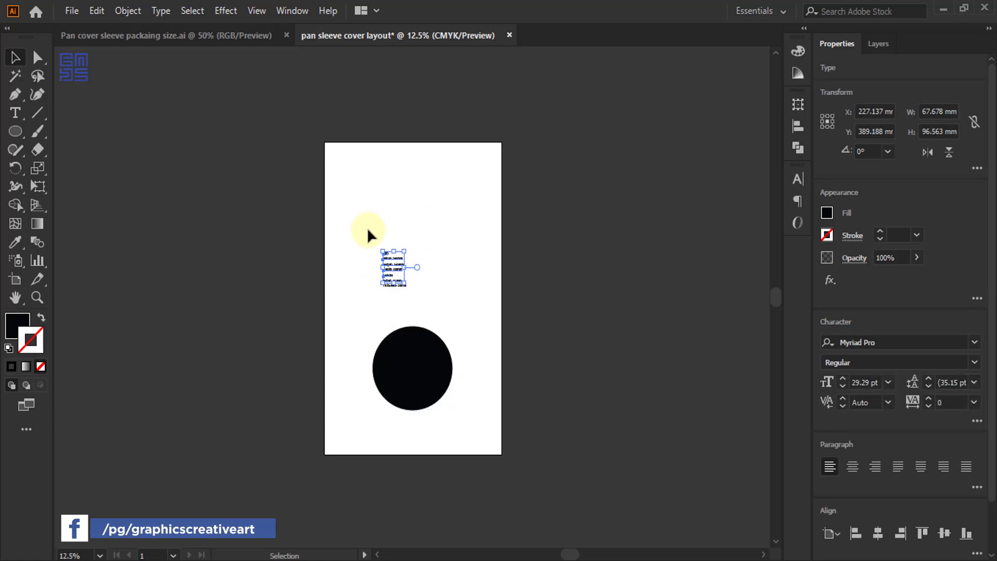
drag(352, 227, 416, 302)
drag(392, 269, 419, 325)
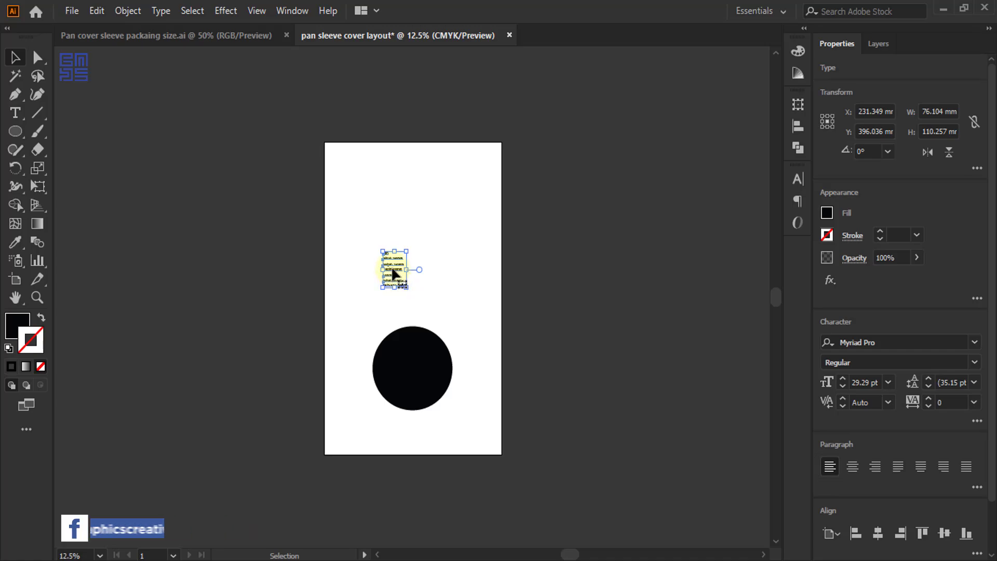
drag(391, 273, 339, 177)
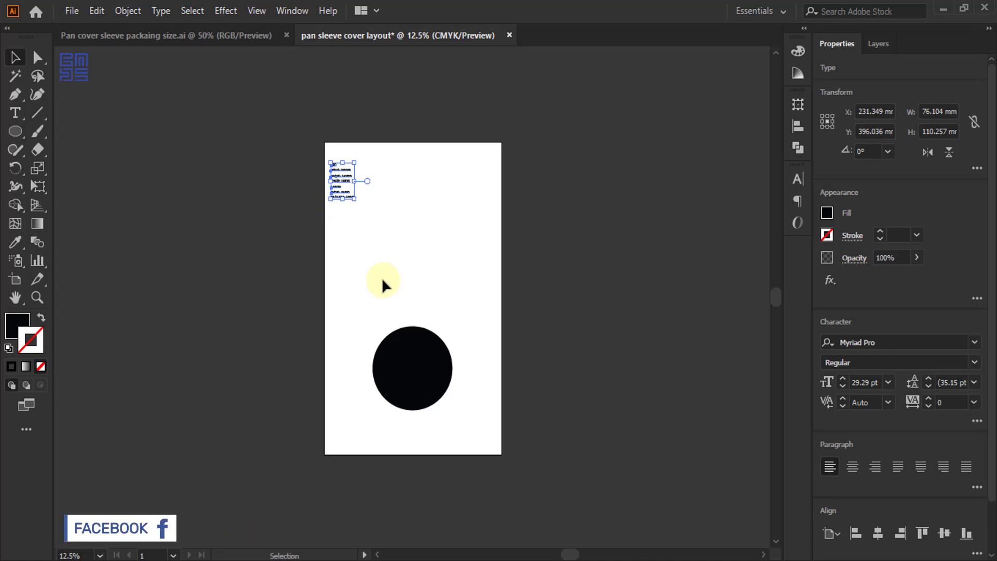
scroll(398, 291, down, 2)
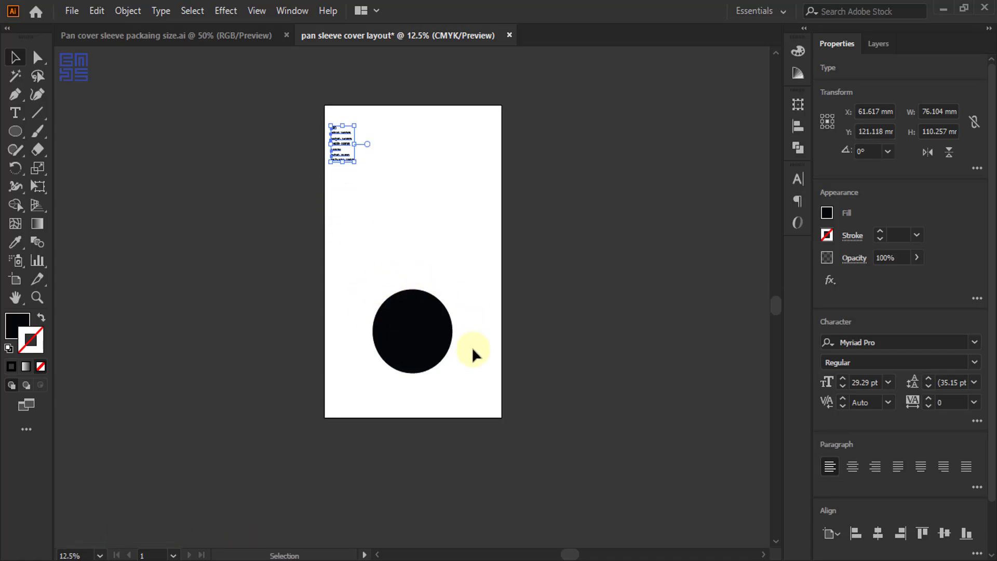
- Examine the pan picture in the "Pan cover sleeve packaing size.ai" document and compare it with the circle in the layout document
click(251, 36)
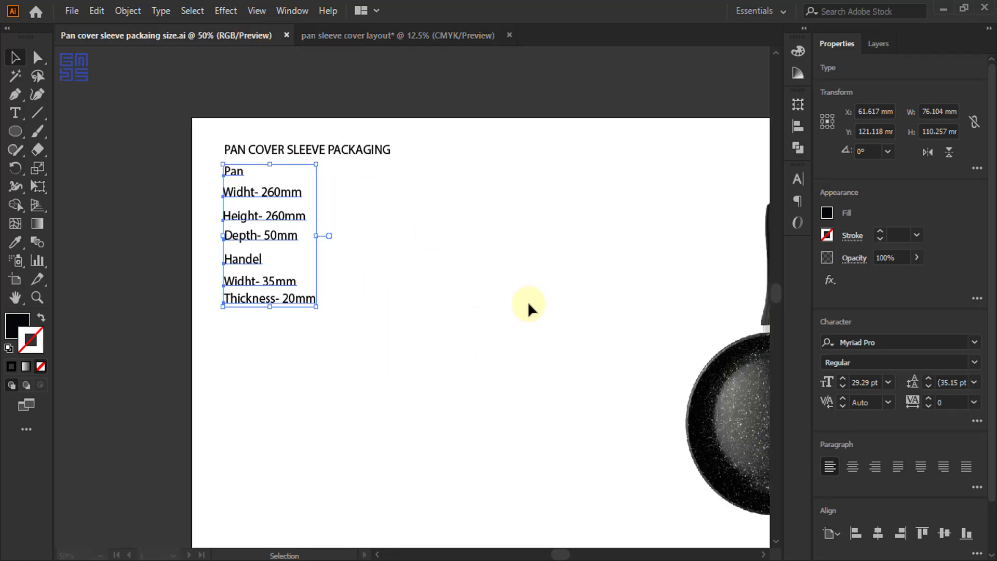
scroll(328, 260, down, 1)
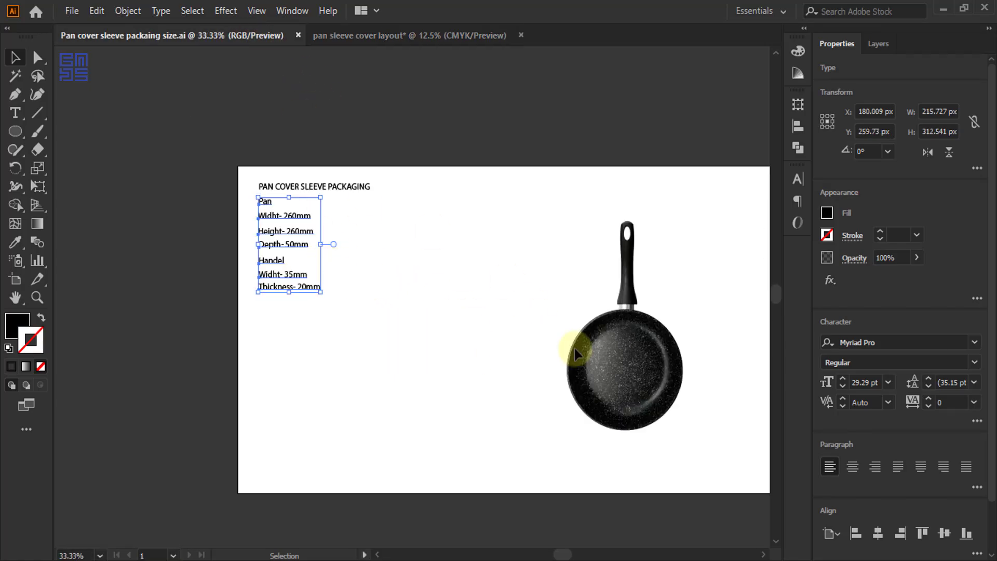
scroll(666, 373, up, 3)
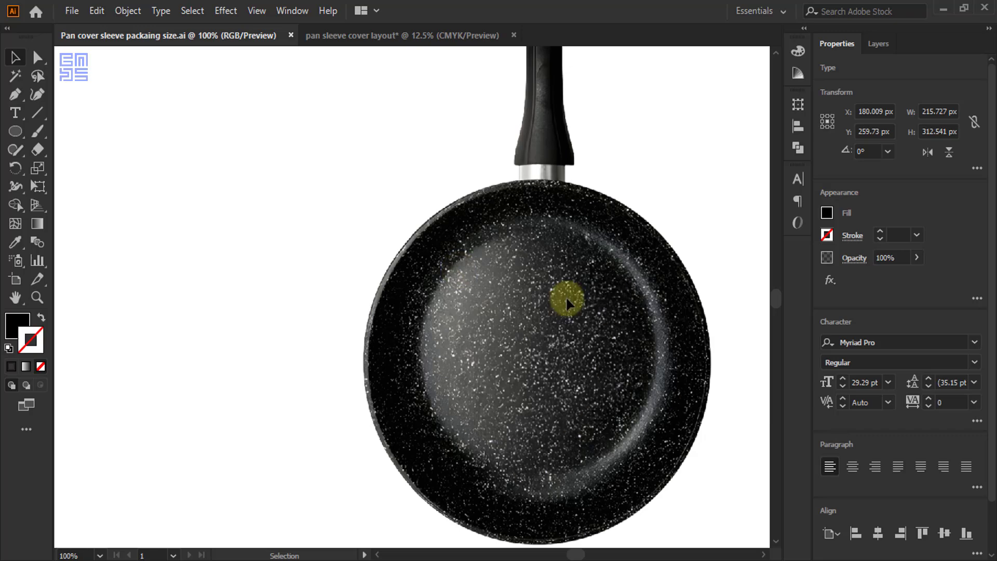
scroll(412, 334, down, 1)
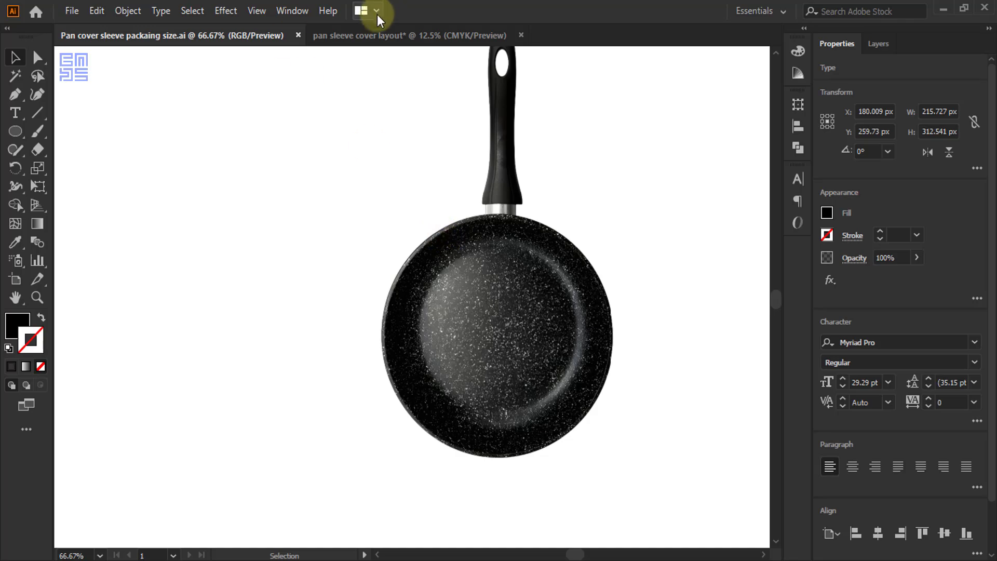
click(378, 30)
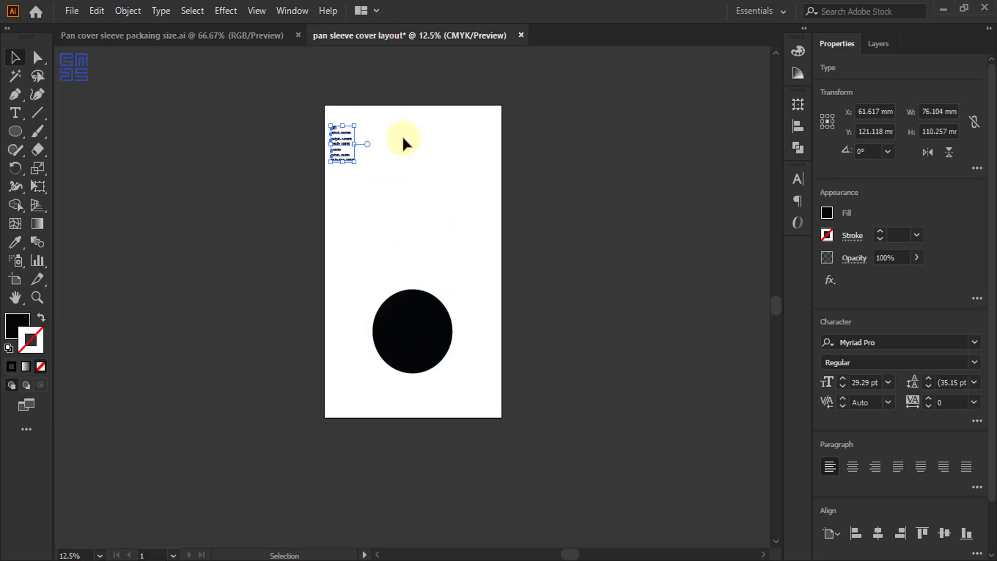
scroll(397, 327, up, 2)
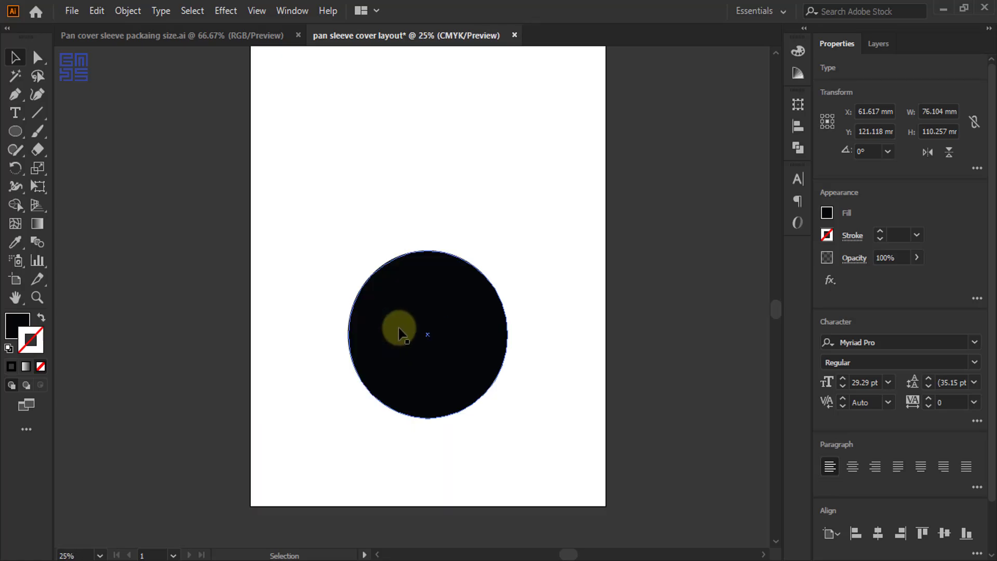
click(421, 362)
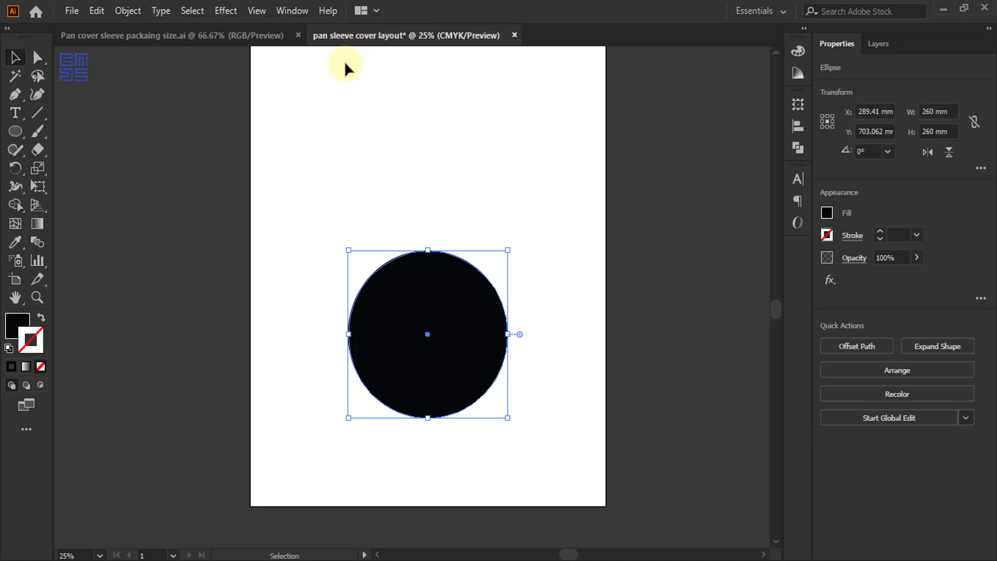
click(235, 32)
key(ctrl+plus)
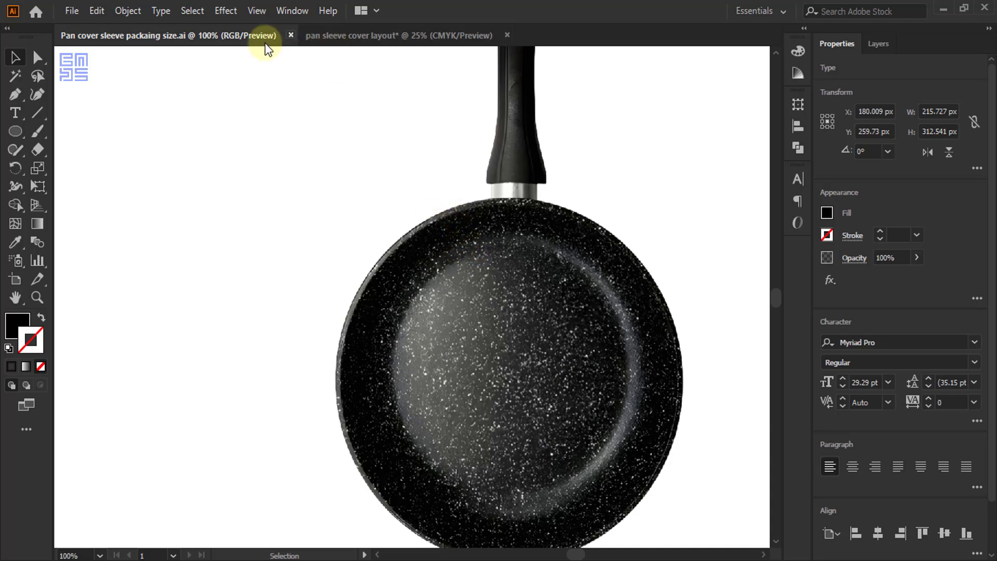
click(322, 38)
key(ctrl+minus)
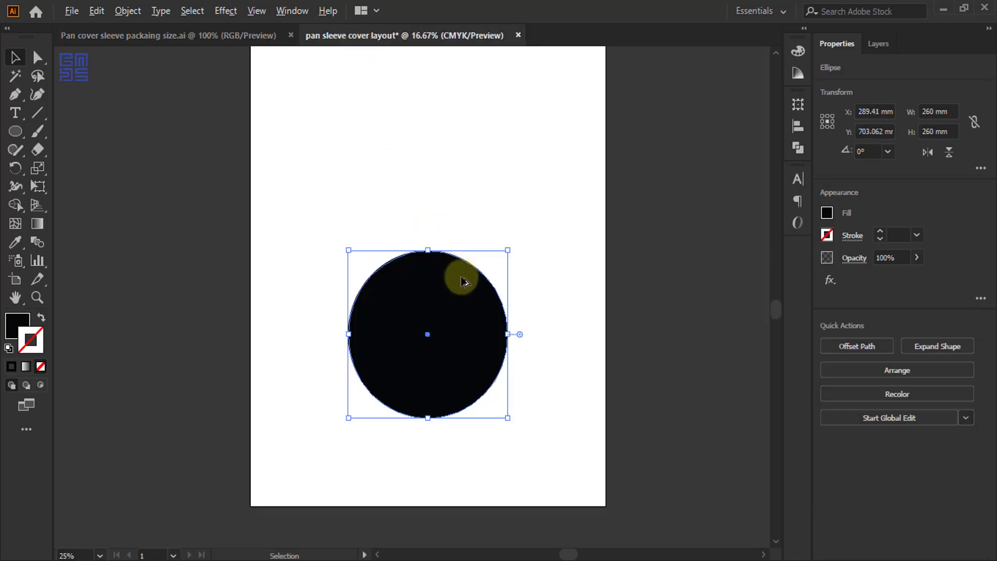
- Swap the circle's fill and stroke so it has no fill and a black outline, keeping the stroke at 1 pt
click(460, 180)
click(20, 132)
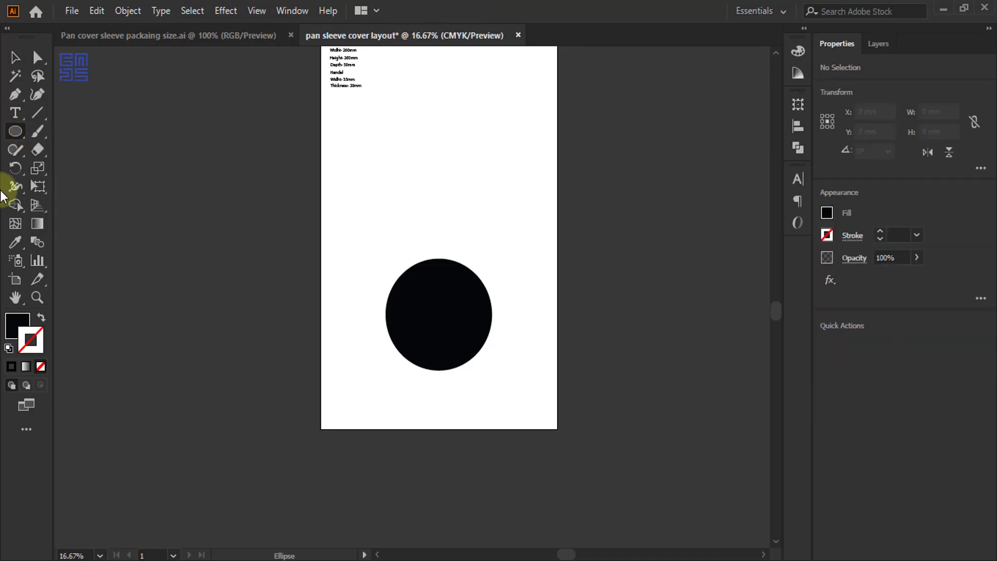
click(13, 56)
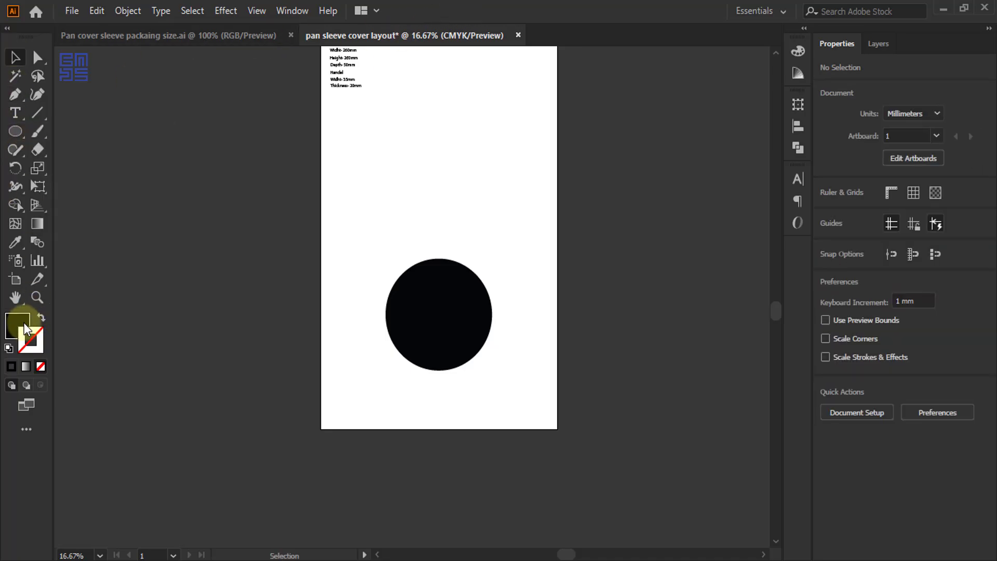
click(23, 322)
click(42, 335)
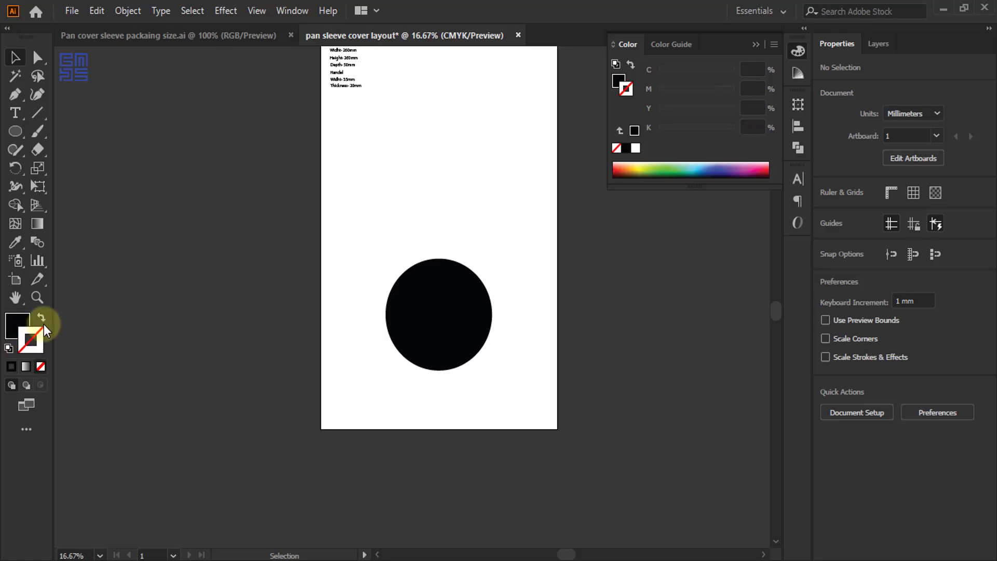
click(412, 289)
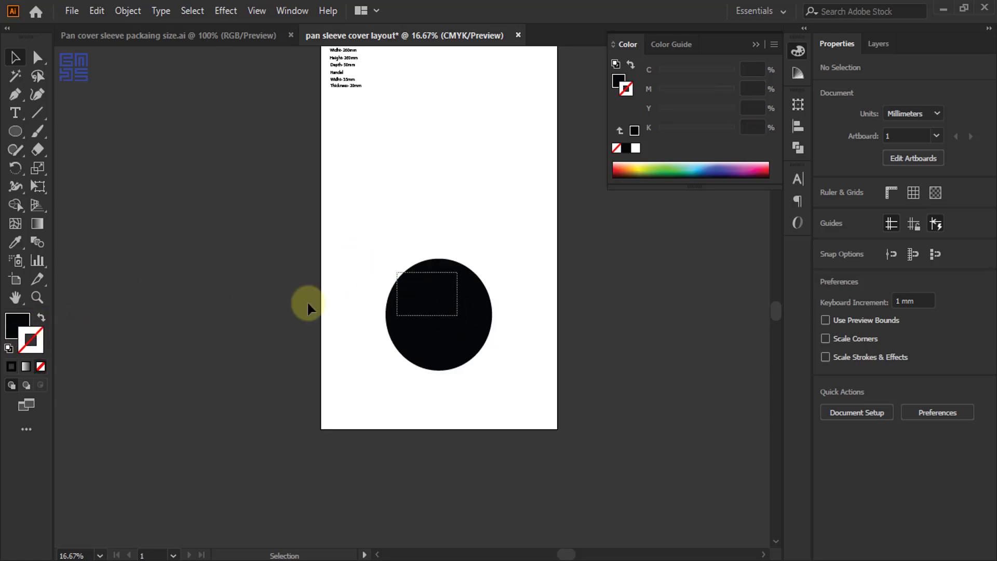
click(42, 319)
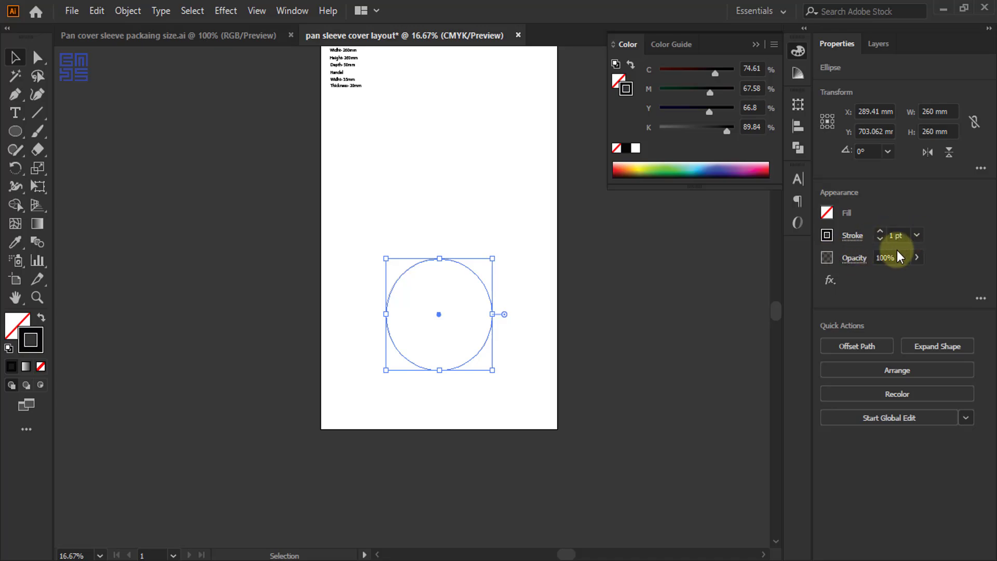
click(915, 236)
scroll(945, 315, up, 1)
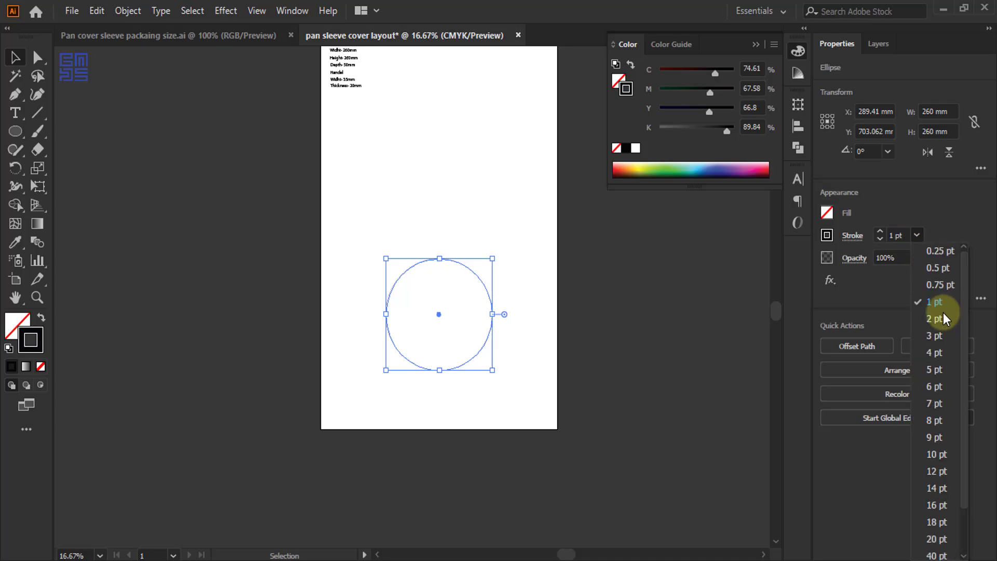
click(936, 195)
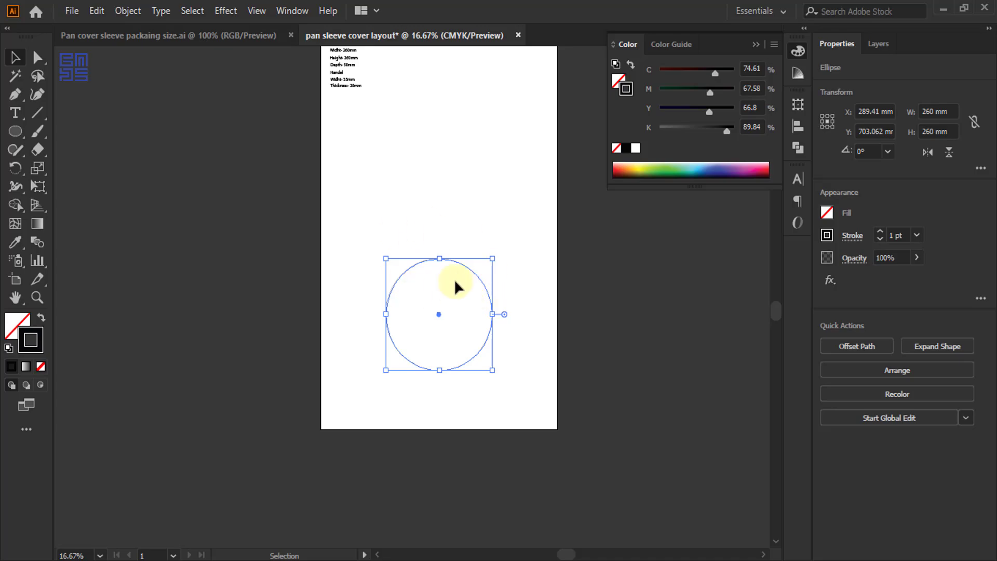
- Draw a 50 × 50 mm square with the Rectangle tool beside the dimension text
scroll(358, 83, up, 5)
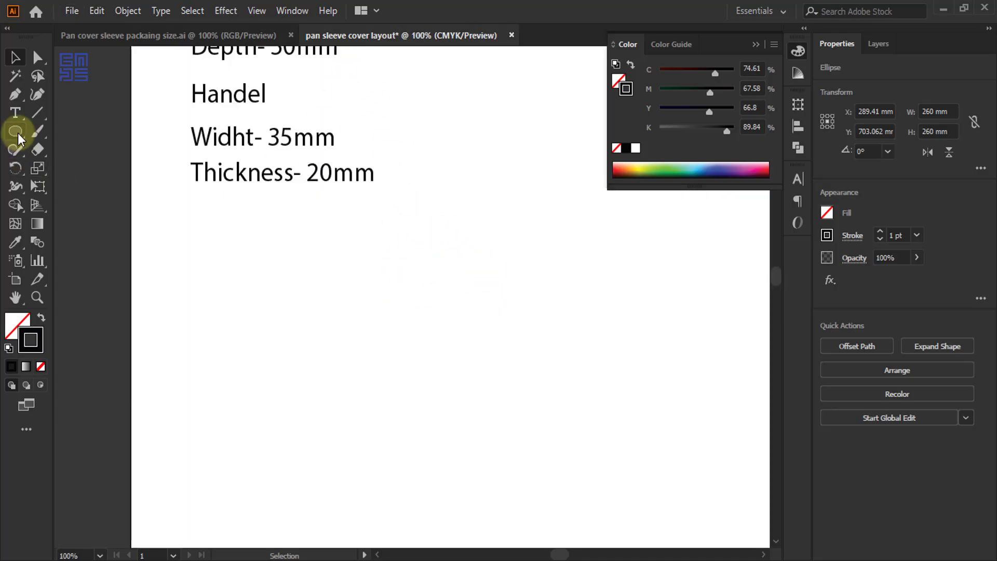
drag(16, 132, 70, 136)
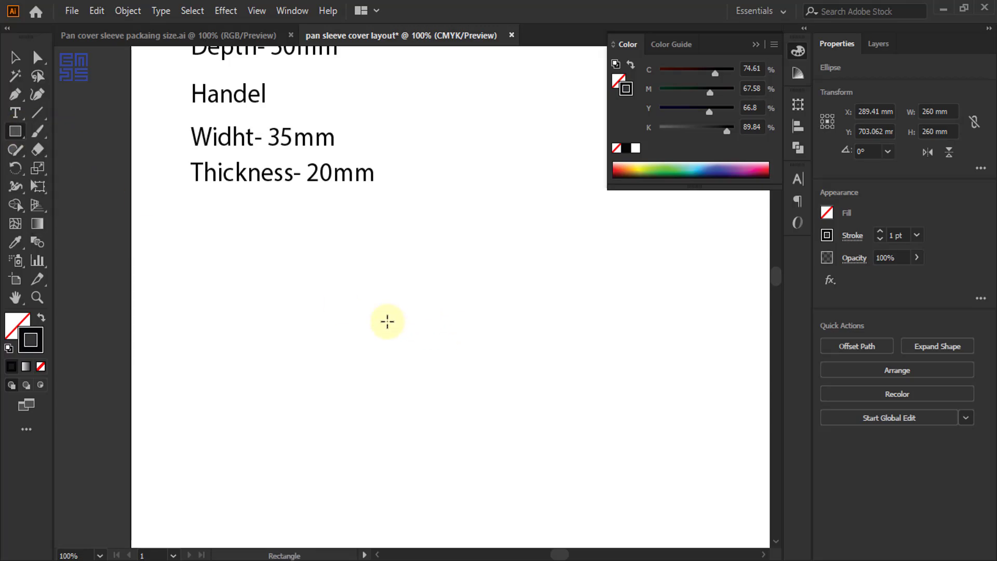
scroll(327, 350, down, 2)
scroll(357, 198, up, 1)
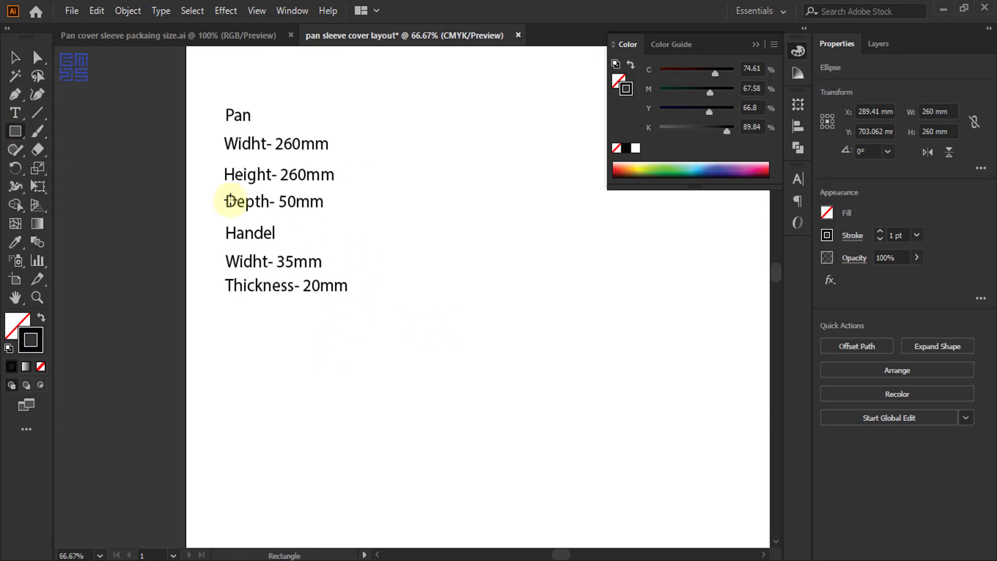
click(451, 291)
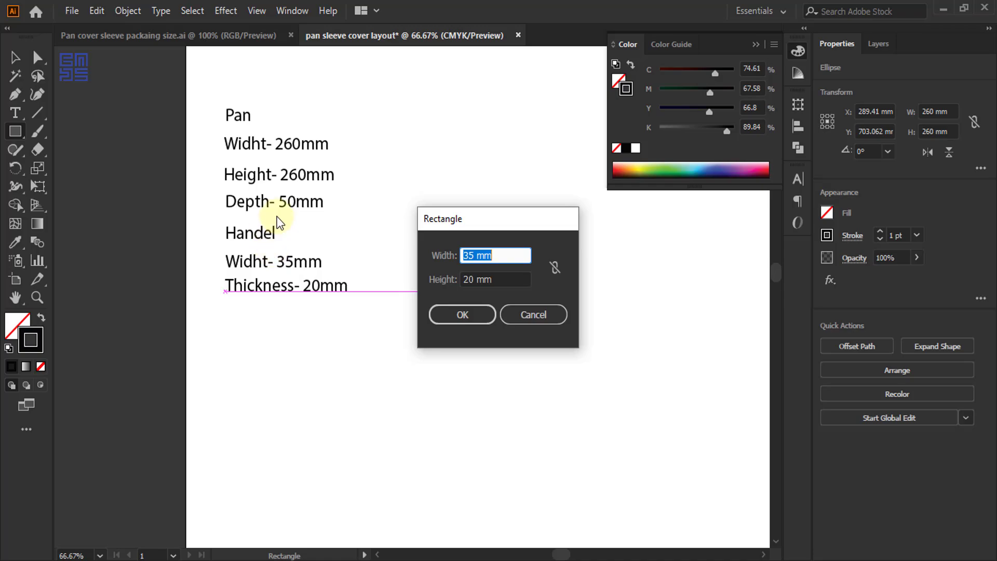
double_click(474, 278)
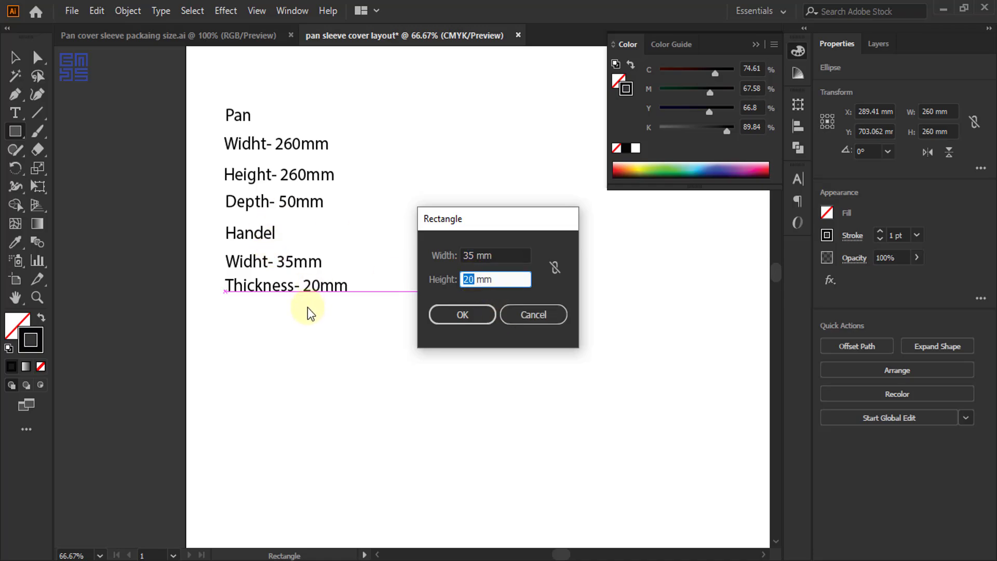
text(50)
double_click(473, 254)
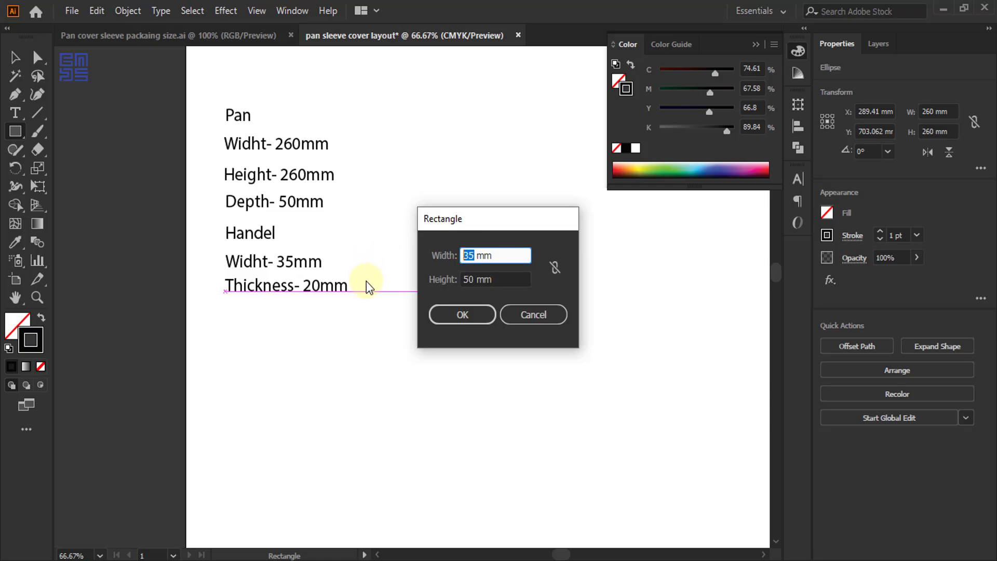
text(50)
click(472, 317)
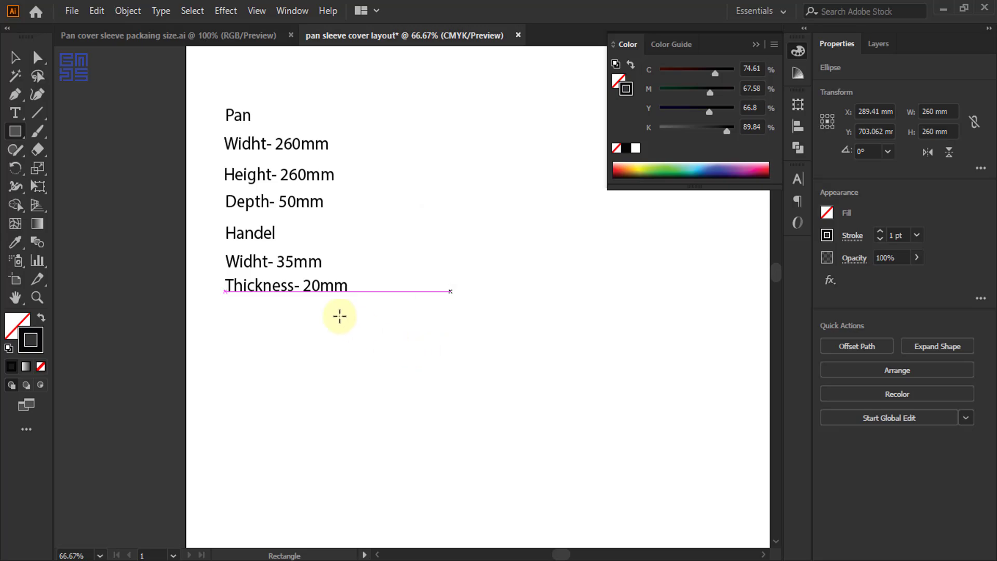
- Move the 50 mm square down to just above the circle, centred horizontally on it
scroll(302, 290, down, 2)
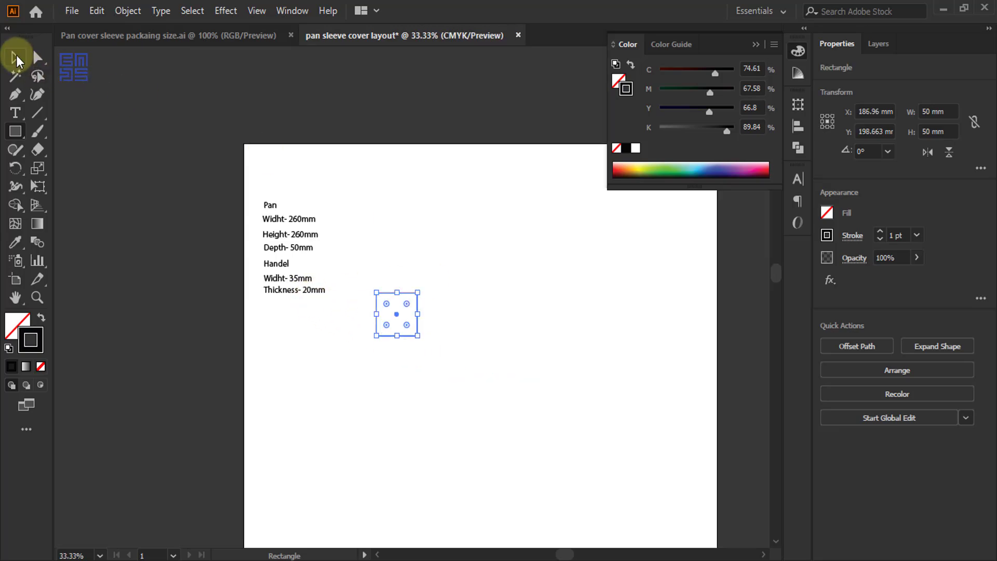
click(15, 58)
scroll(413, 164, down, 1)
click(459, 222)
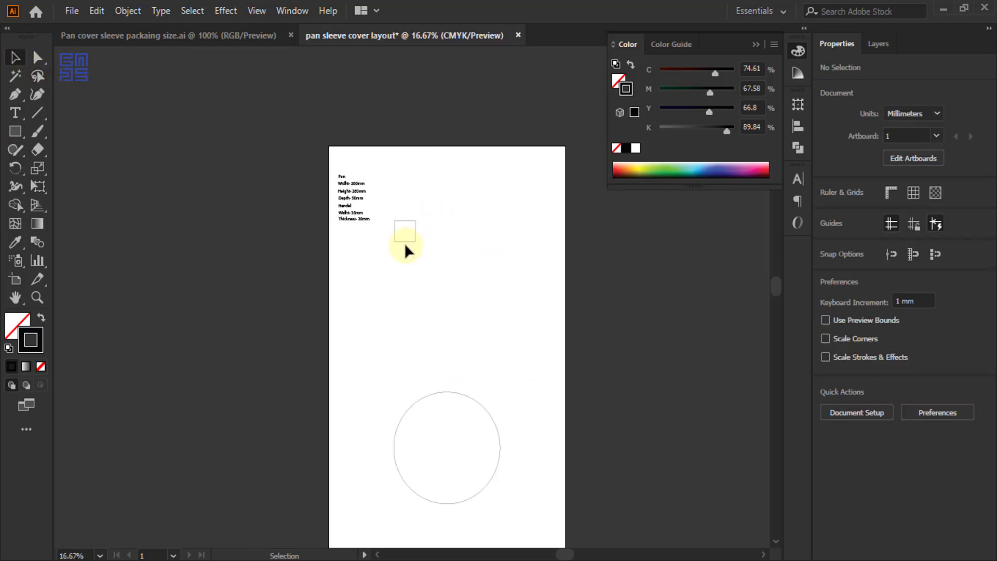
drag(417, 243, 450, 385)
scroll(448, 385, up, 3)
scroll(432, 363, up, 3)
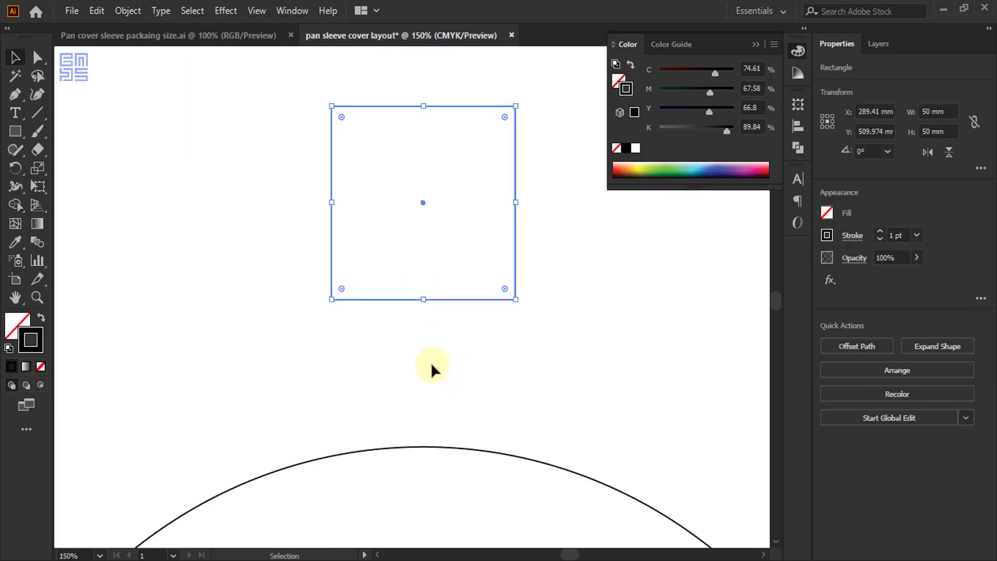
- Check the keyboard increment in the general preferences, keeping it at 1 mm
scroll(432, 364, down, 2)
key(a)
key(ctrl+k)
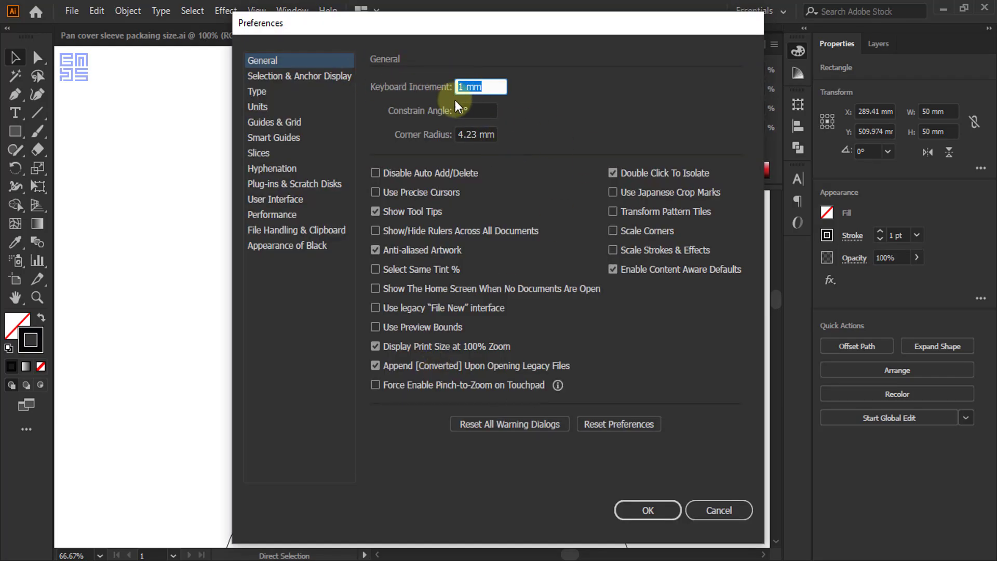
click(649, 510)
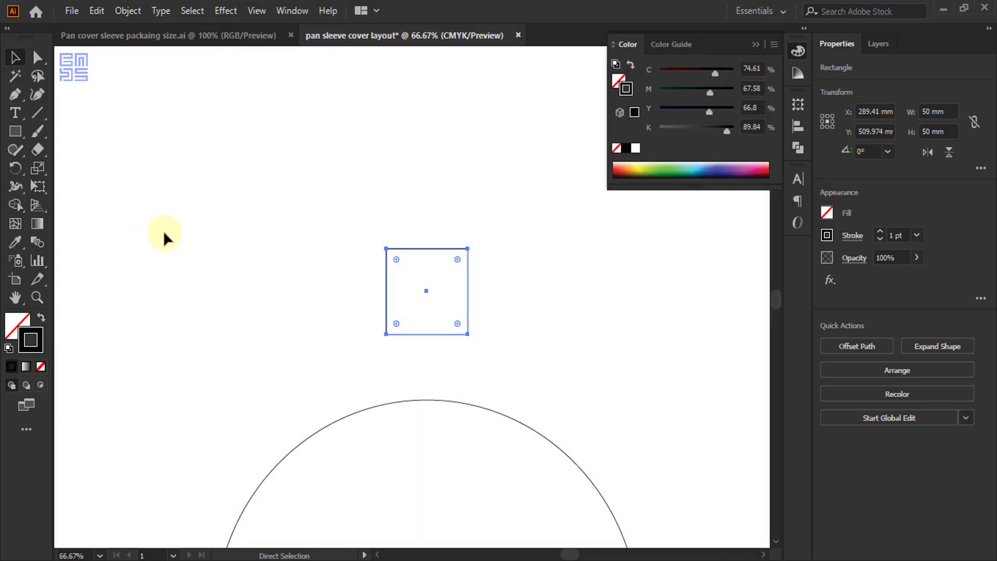
key(v)
scroll(433, 344, up, 2)
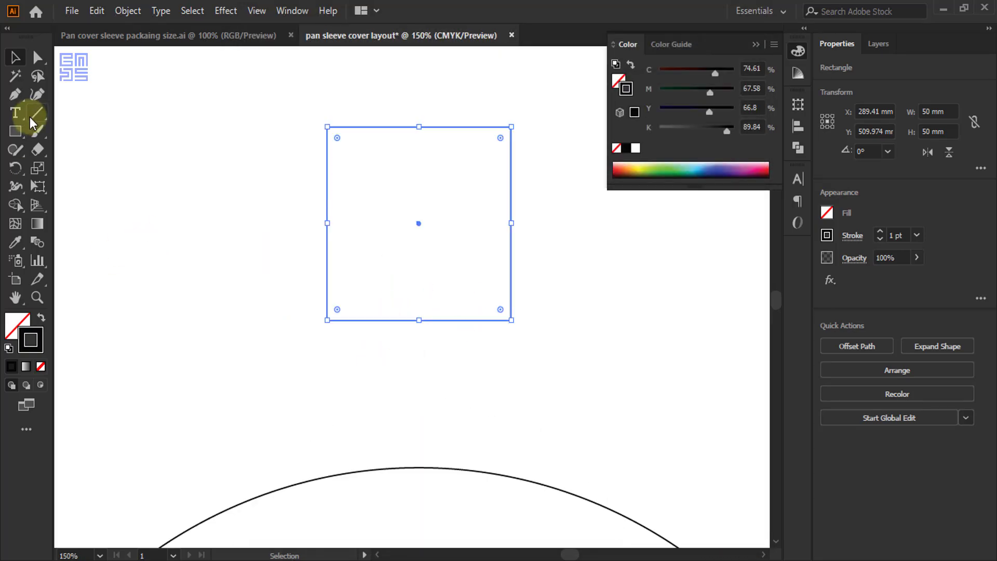
- Move the square's bottom-left anchor point 10 mm outward to the left to slant that side
click(37, 57)
drag(284, 333, 353, 289)
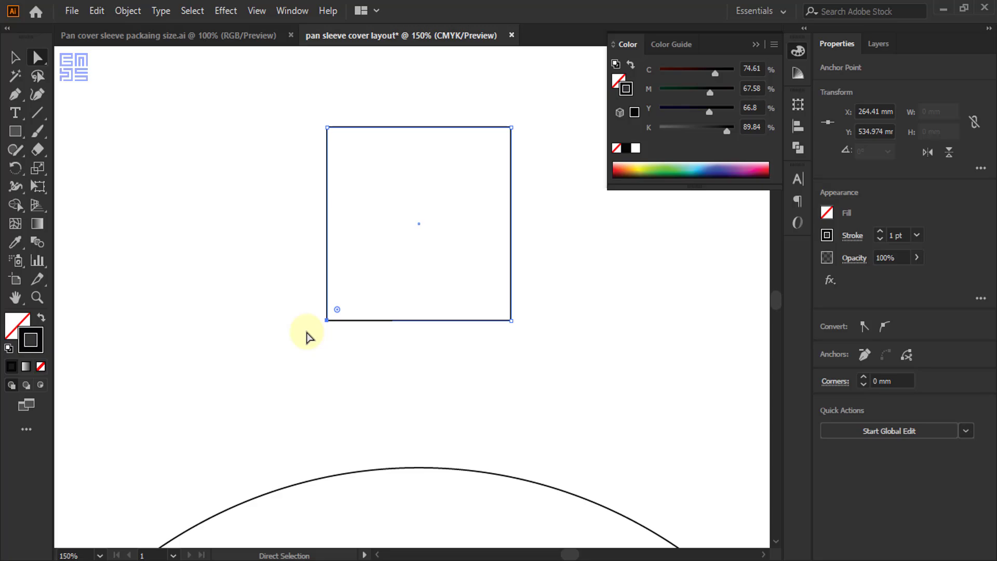
key(Left)
key(Left)
key(Left)
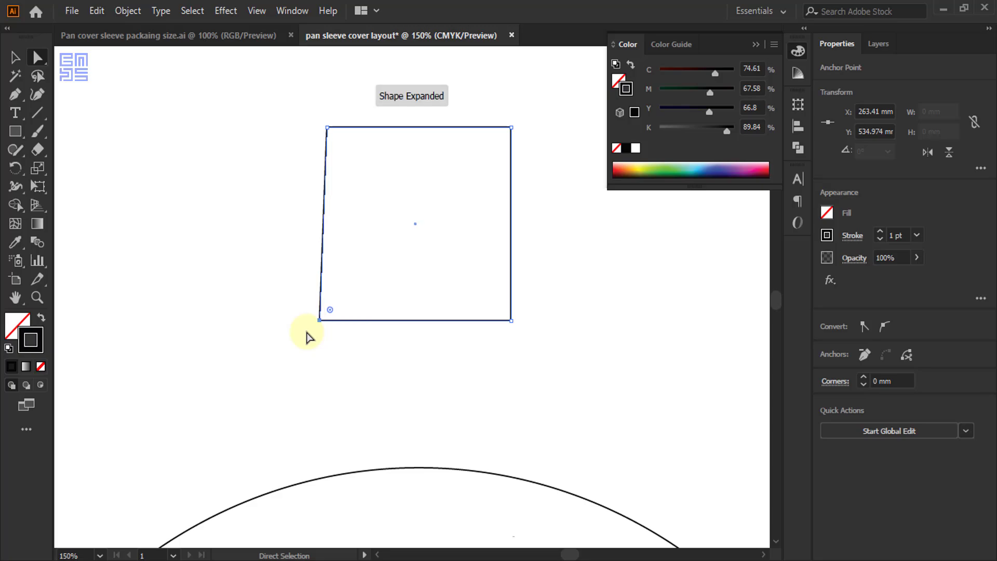
key(Left)
key(Left)
key(Left)
key(Left)
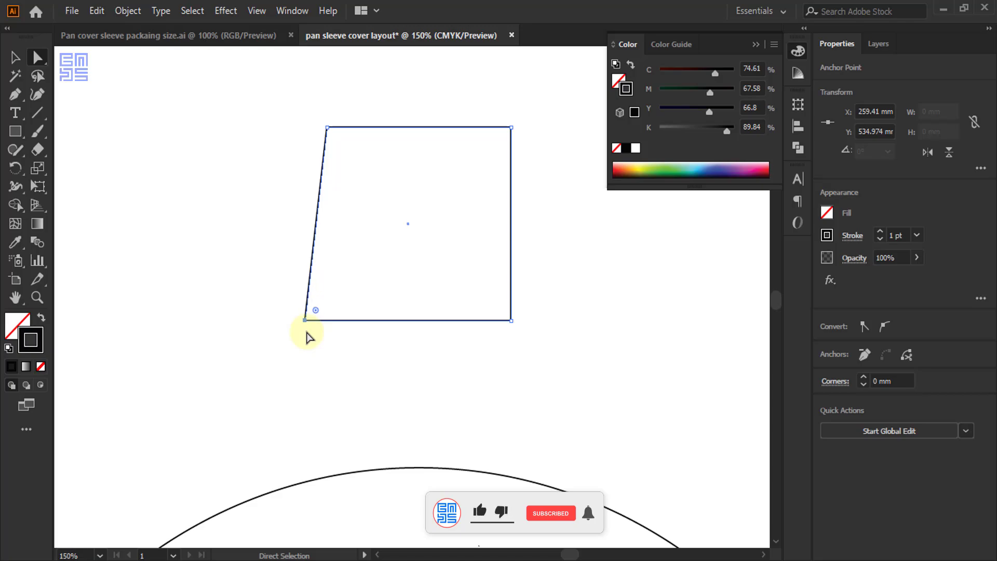
key(Left)
key(Left)
key(Left)
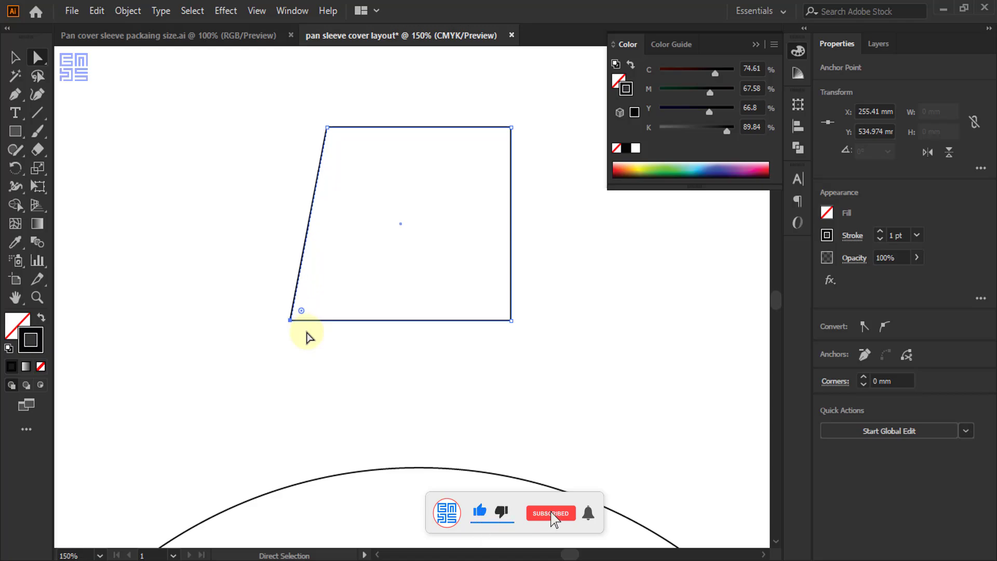
- Move the bottom-right anchor point 10 mm outward to the right, making a symmetrical trapezoid with a 70 mm base
drag(570, 300, 447, 363)
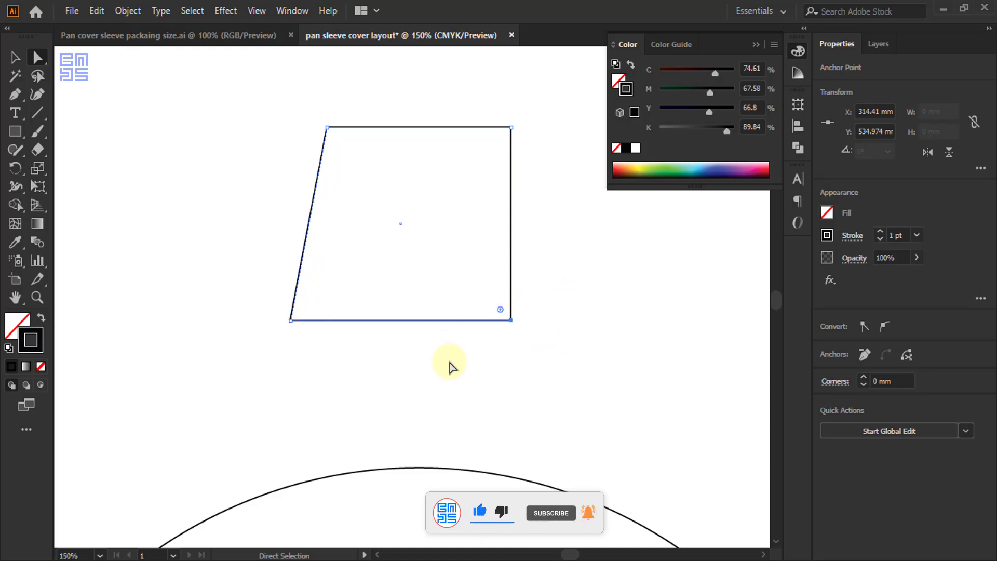
key(Right)
key(Right)
key(Right)
key(Right)
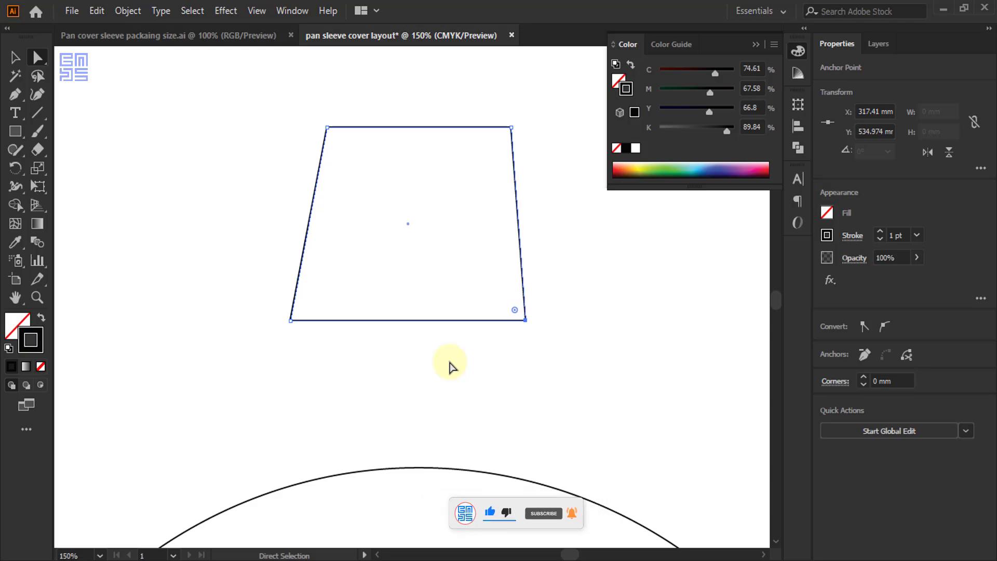
key(Right)
key(Right)
key(Right)
key(Right)
key(Right)
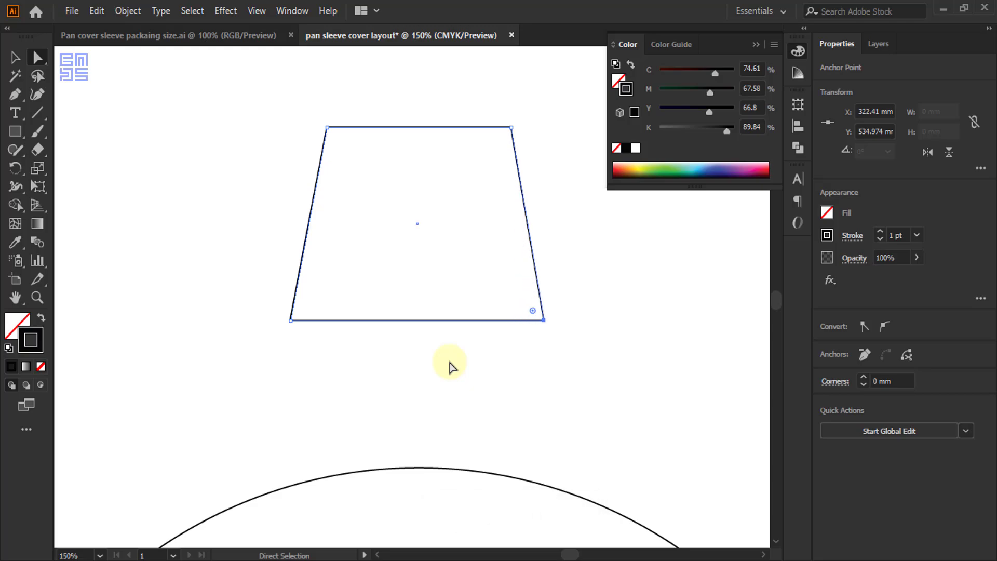
click(15, 57)
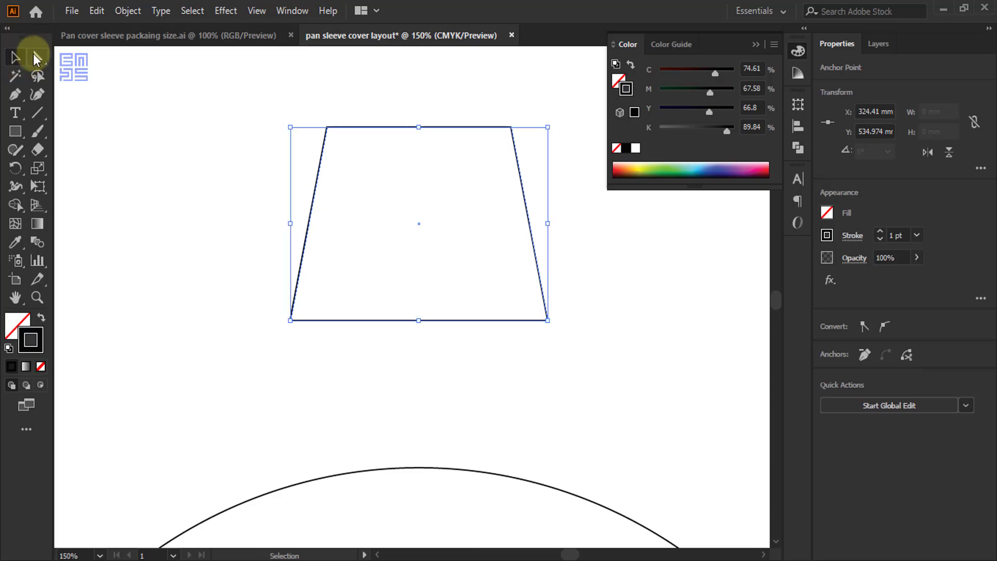
- Move the trapezoid straight down about 45 mm so its base overlaps the top of the circle
scroll(412, 125, down, 1)
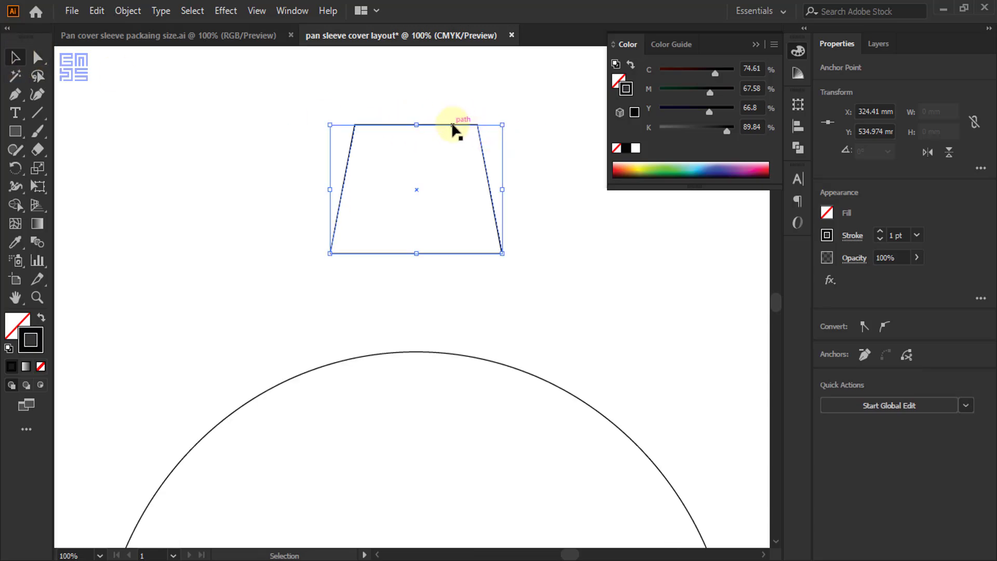
drag(454, 126, 456, 241)
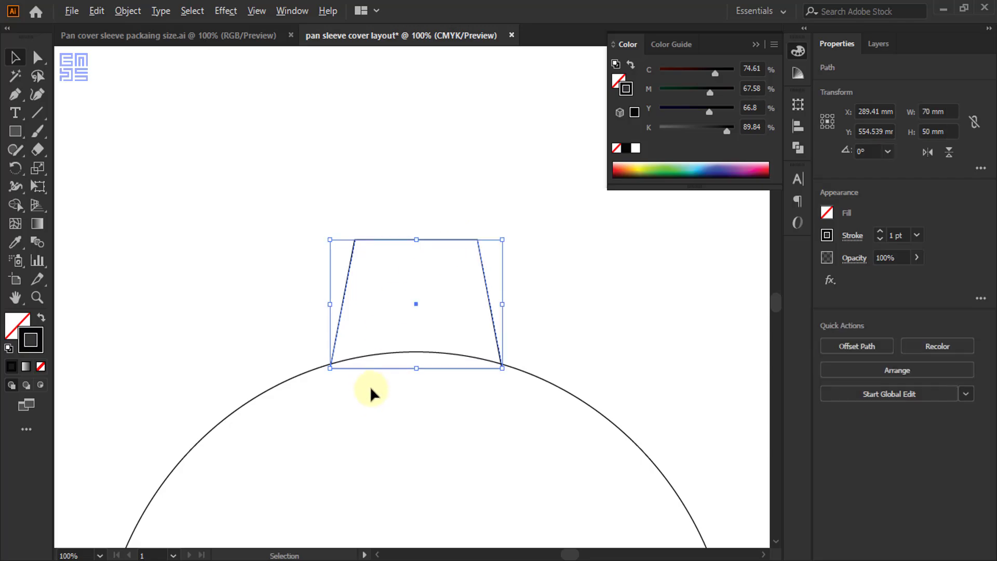
scroll(370, 385, up, 3)
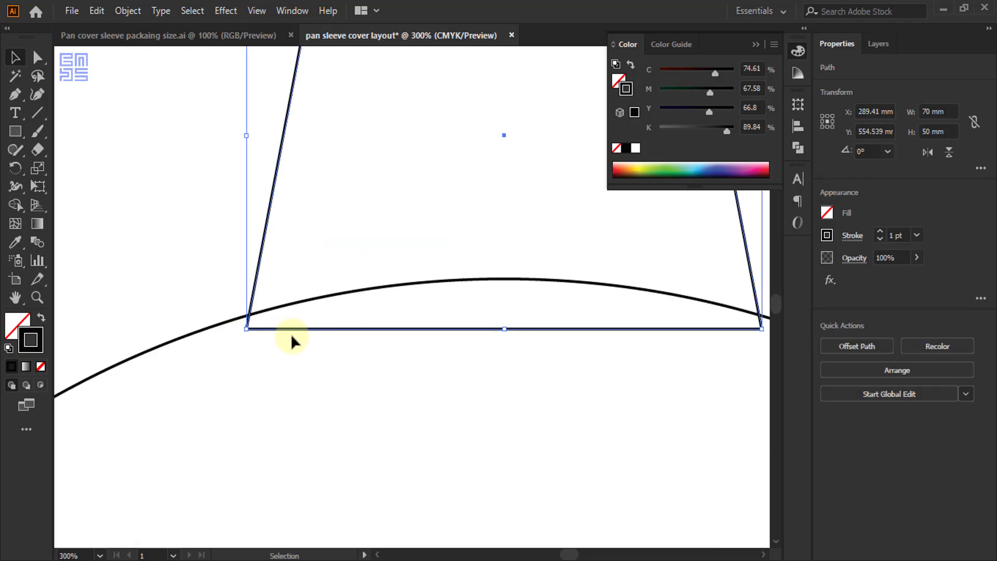
drag(178, 241, 255, 361)
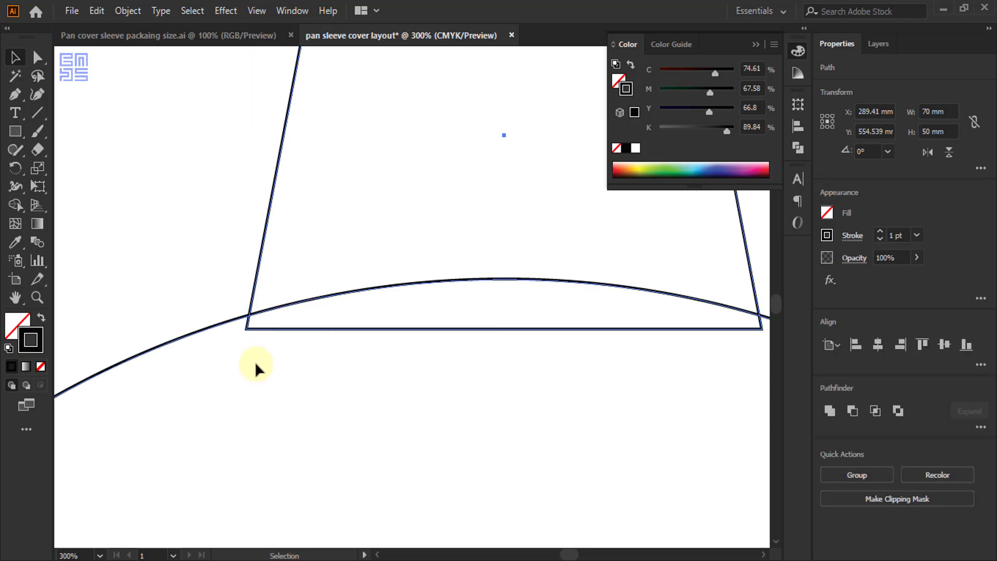
click(222, 325)
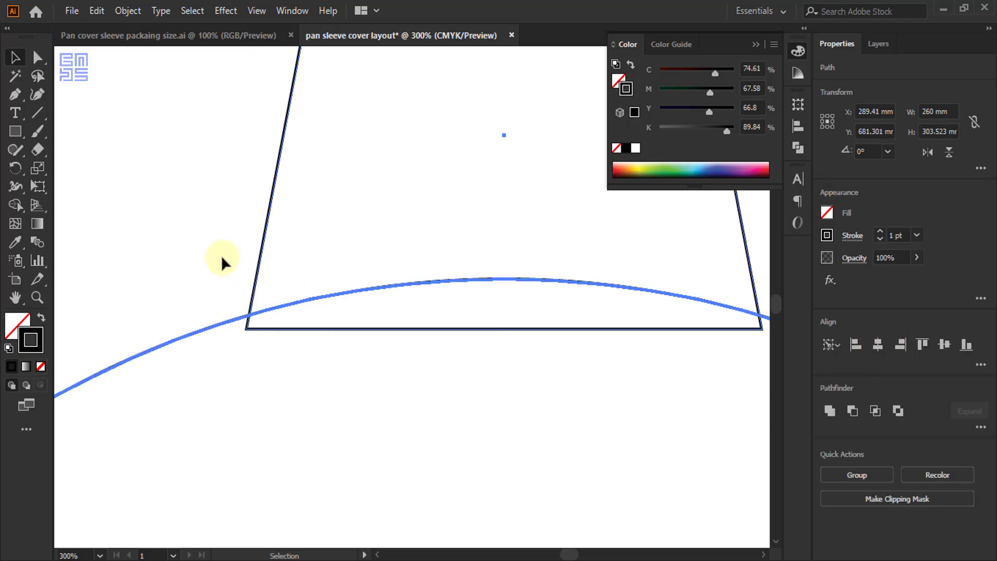
- In outline view, raise the trapezoid until its bottom corners sit exactly on the circle, and return to preview
key(ctrl+shift+a)
key(ctrl+y)
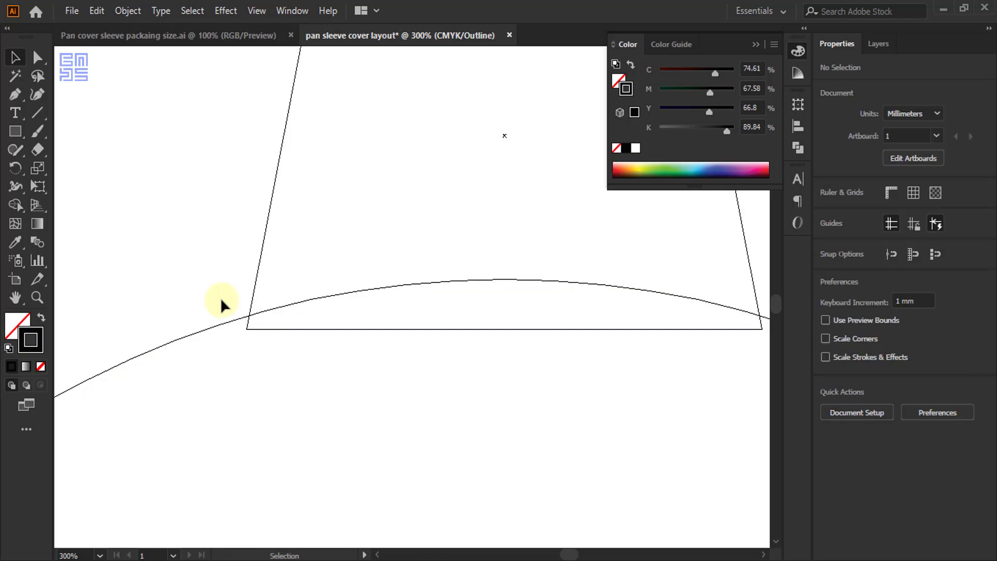
scroll(244, 327, up, 10)
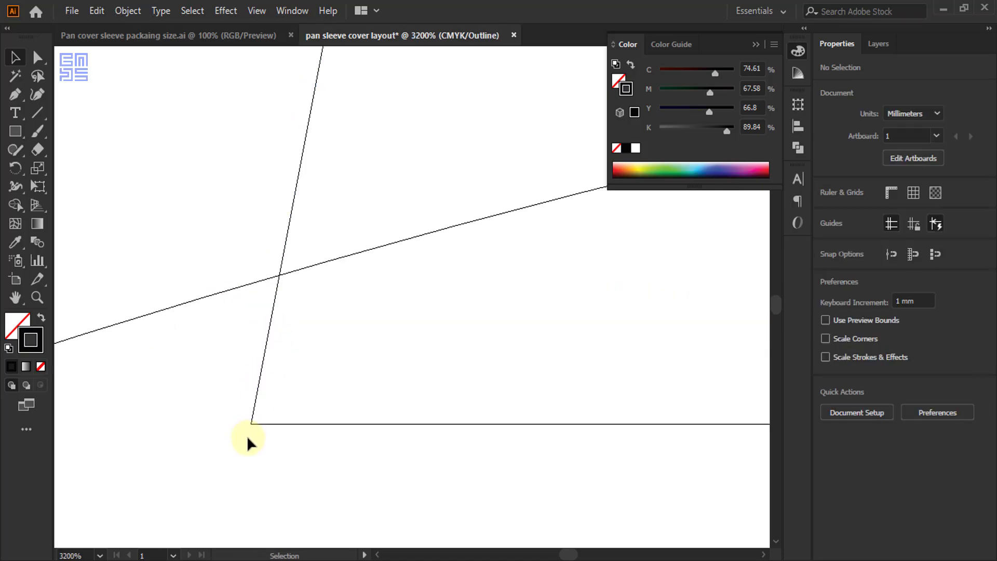
drag(249, 421, 264, 282)
scroll(211, 294, down, 9)
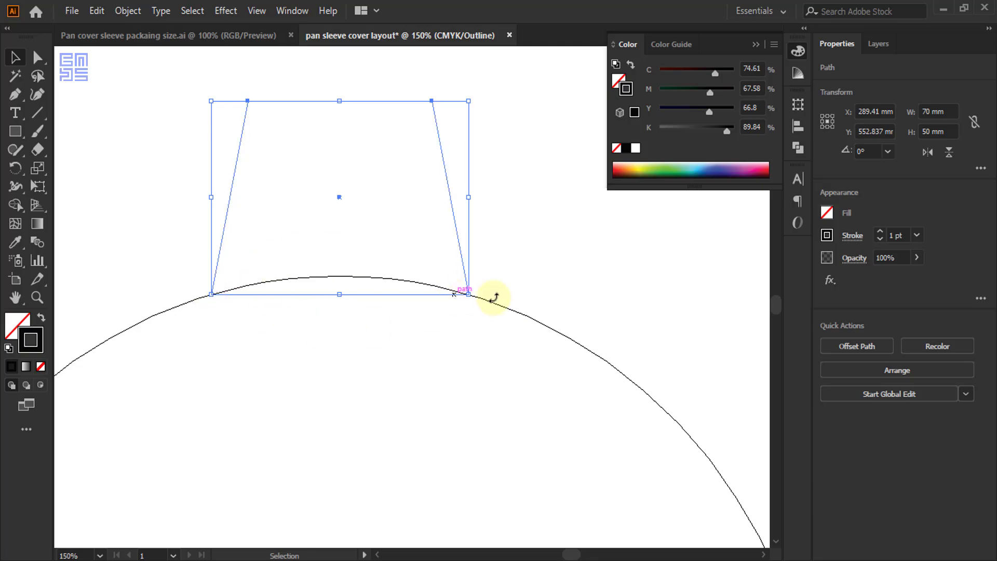
key(a)
key(ctrl+y)
key(v)
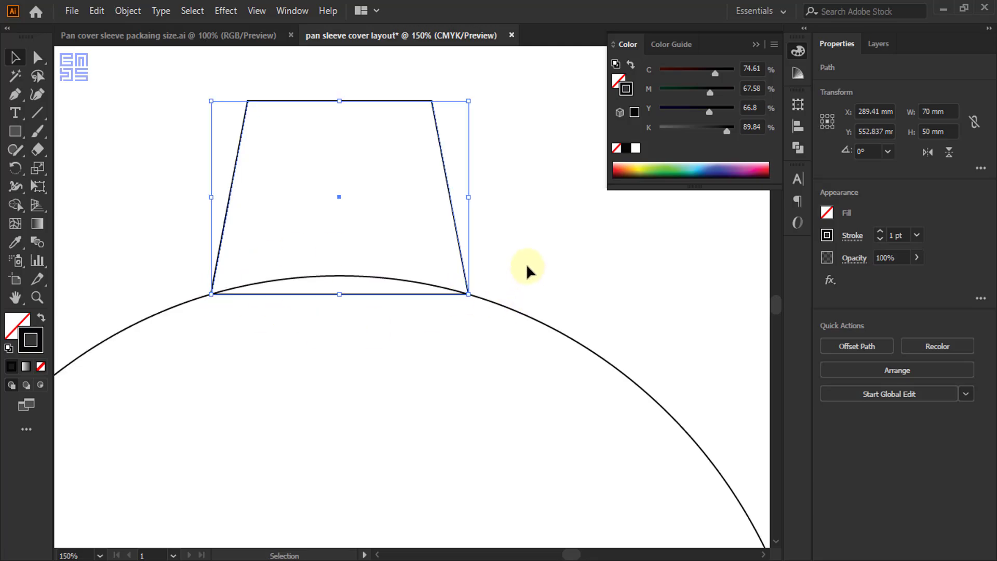
click(506, 250)
- Examine where the handle meets the pan rim in the "Pan cover sleeve packaing size.ai" document
scroll(440, 248, down, 3)
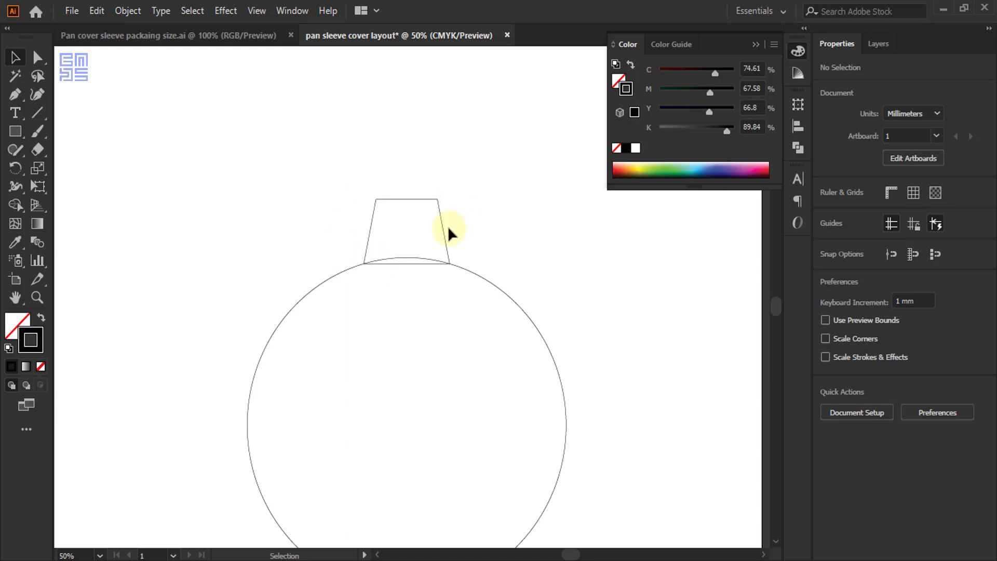
click(262, 37)
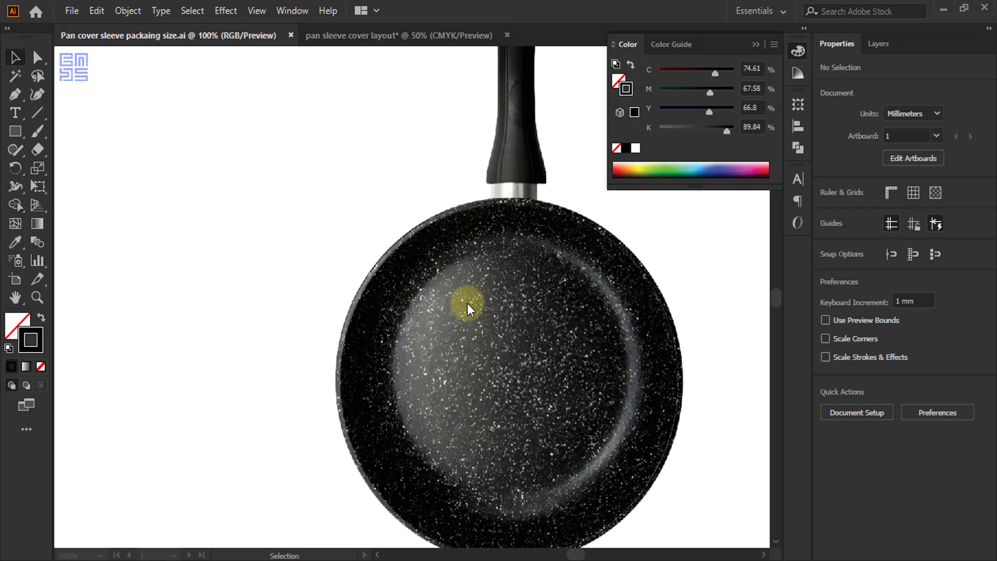
click(480, 210)
scroll(480, 211, up, 2)
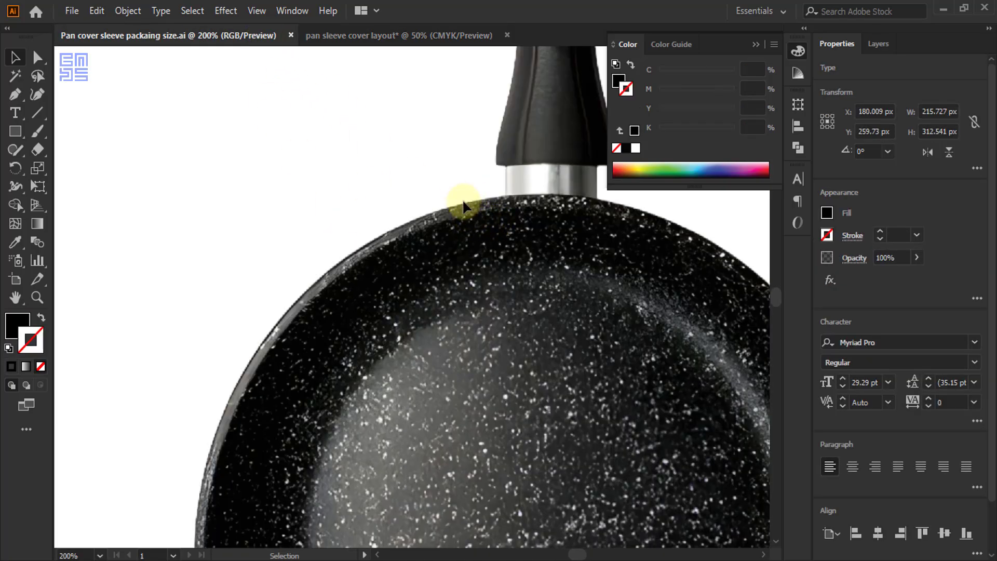
scroll(338, 224, down, 1)
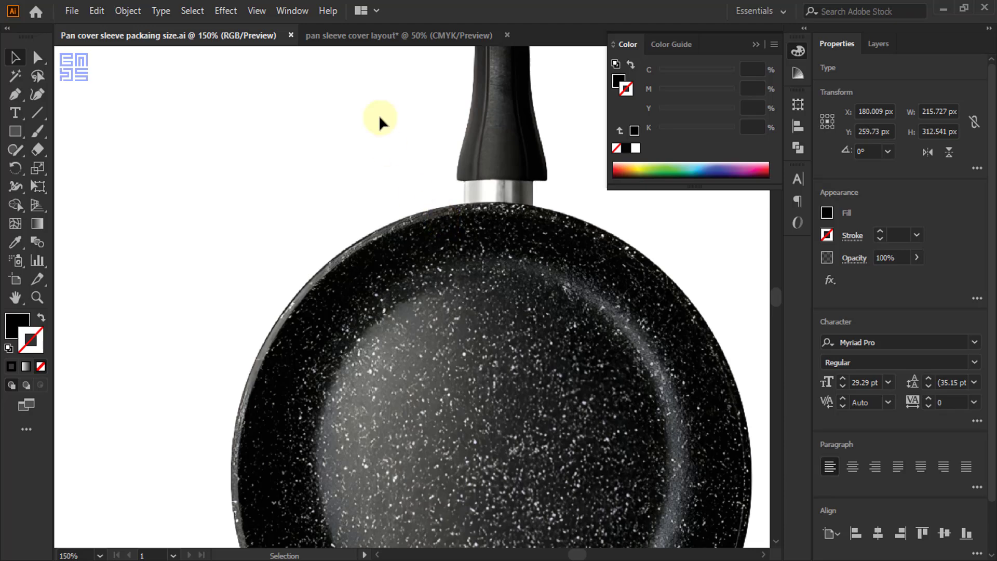
- In the pan sleeve cover layout document, draw a rectangle about 50 × 3.4 mm along the trapezoid's top edge
click(373, 34)
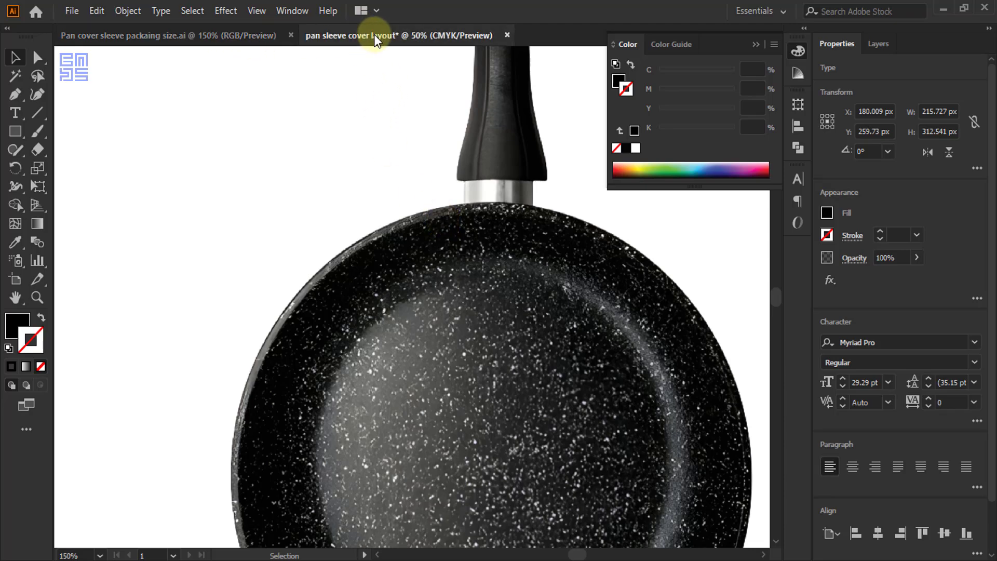
click(15, 131)
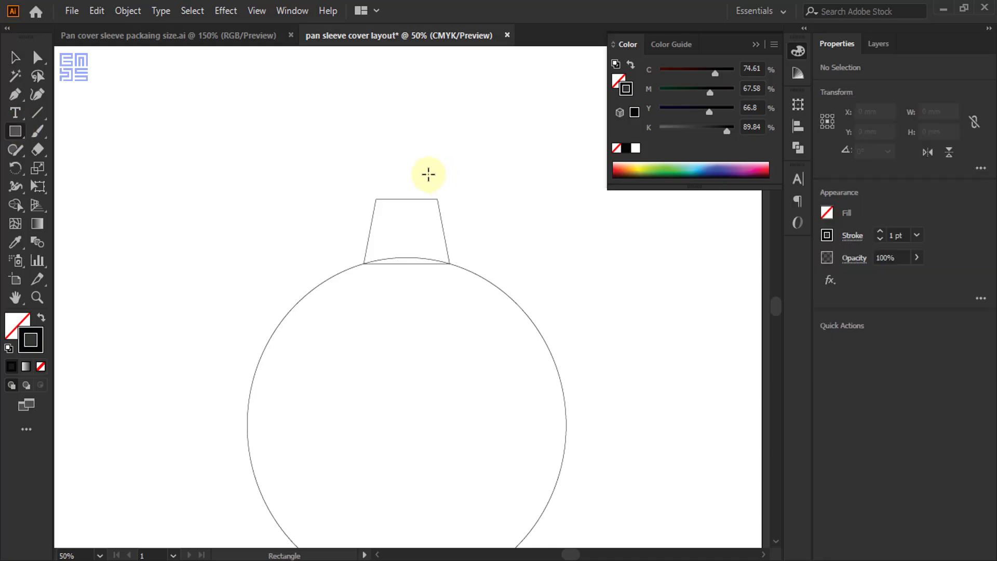
scroll(414, 195, up, 4)
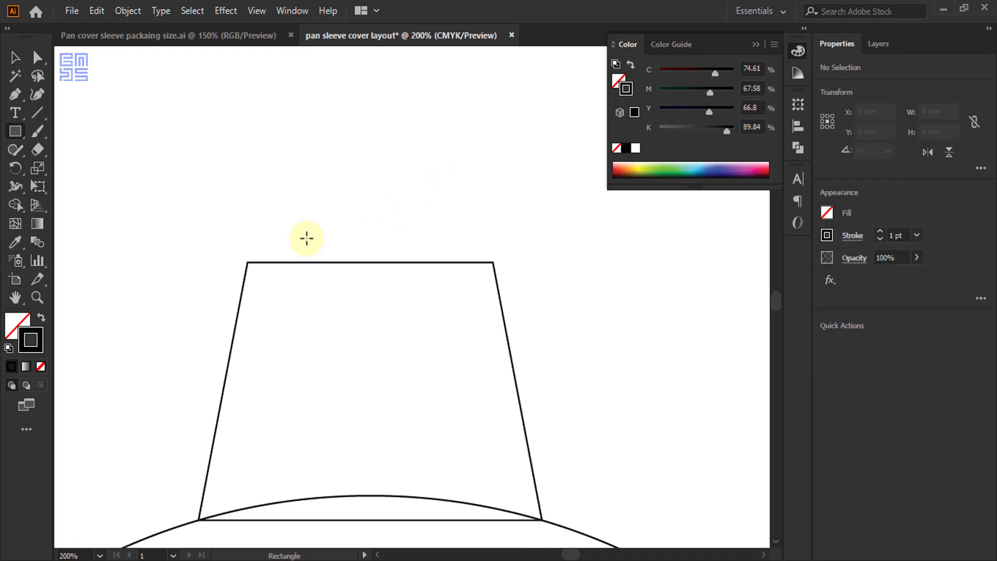
scroll(307, 237, up, 2)
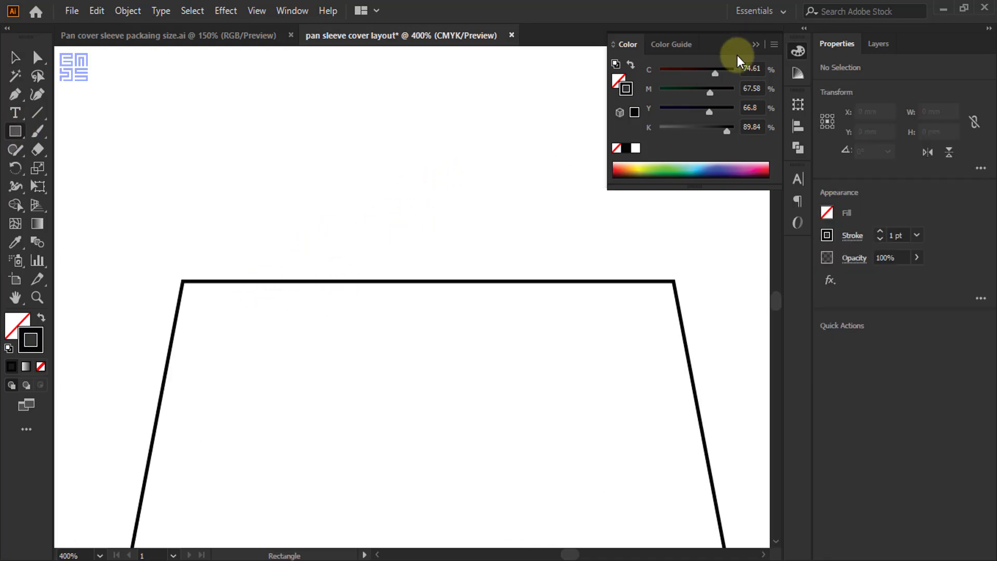
click(753, 44)
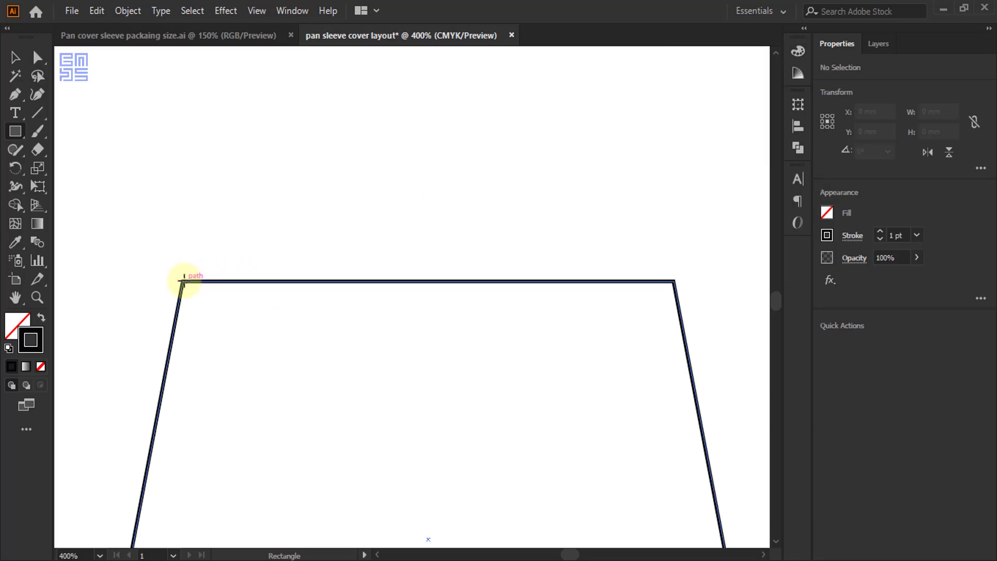
drag(183, 281, 675, 246)
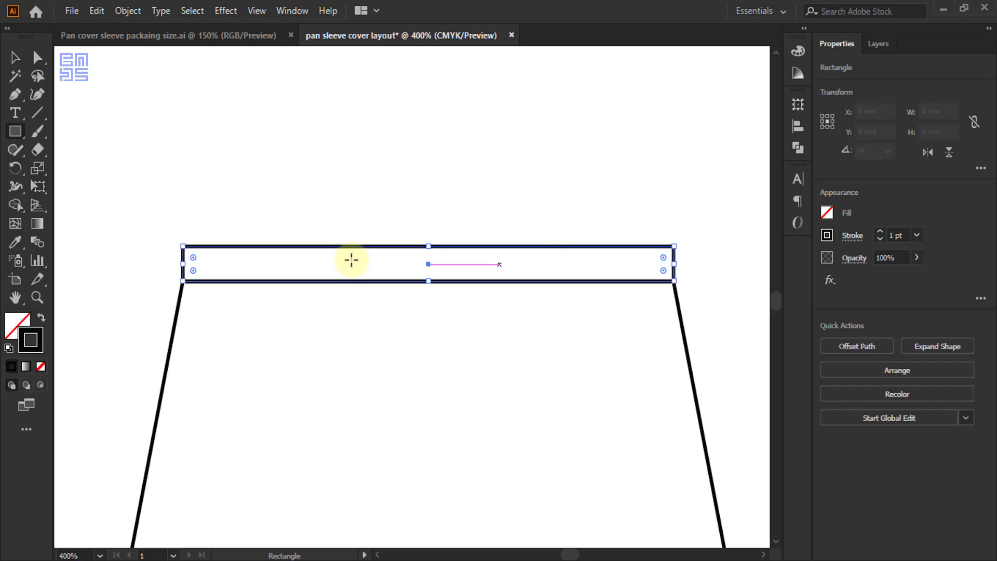
- Set the thin rectangle's height to 5 mm from its bottom-centre reference point and switch to outline view
click(15, 57)
key(shift+F8)
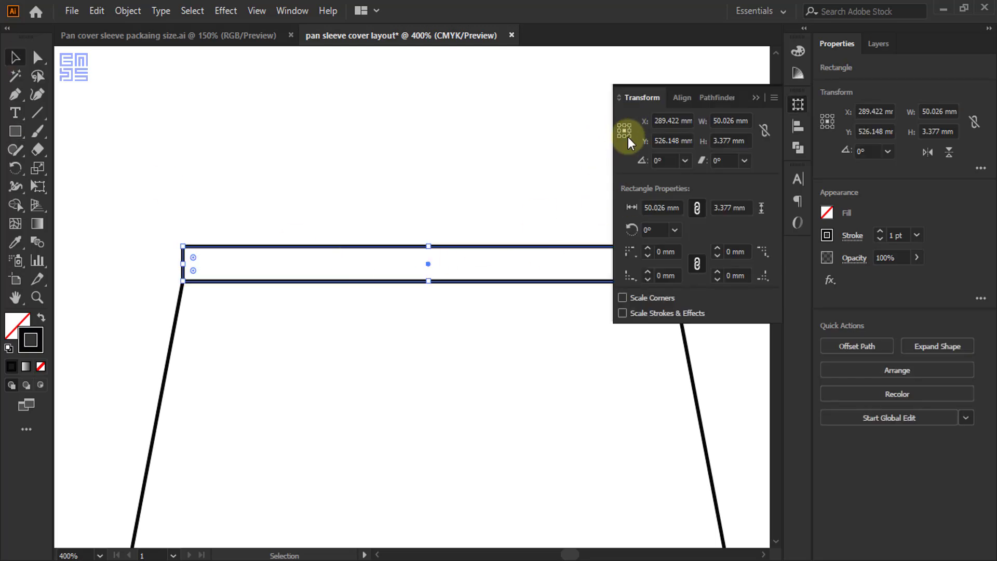
click(624, 135)
double_click(723, 141)
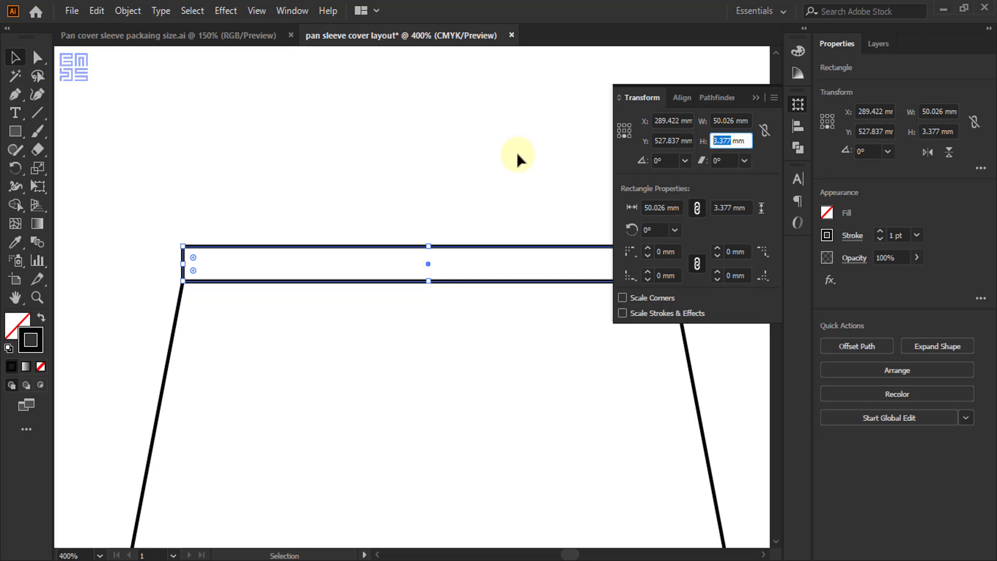
text(5)
key(Return)
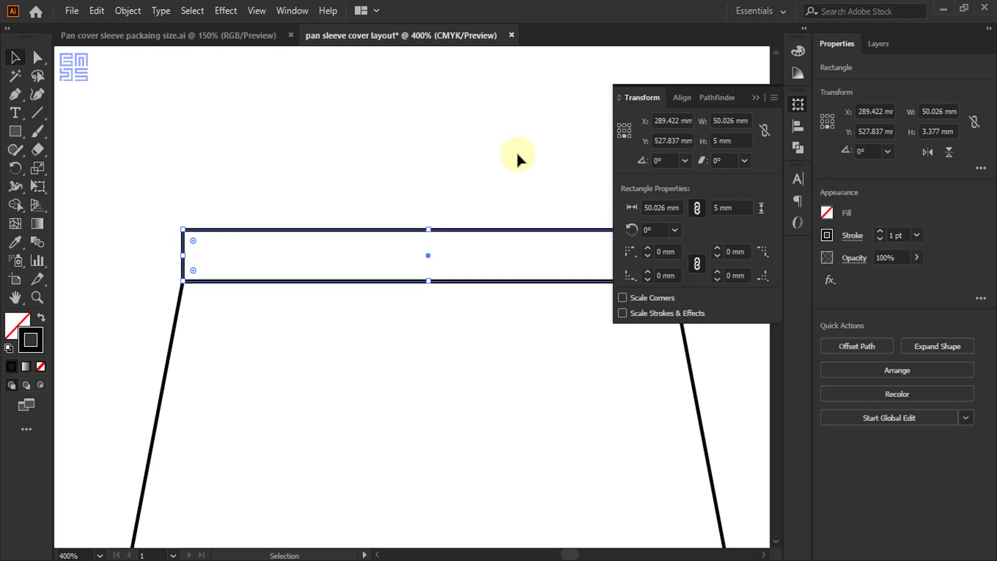
click(755, 97)
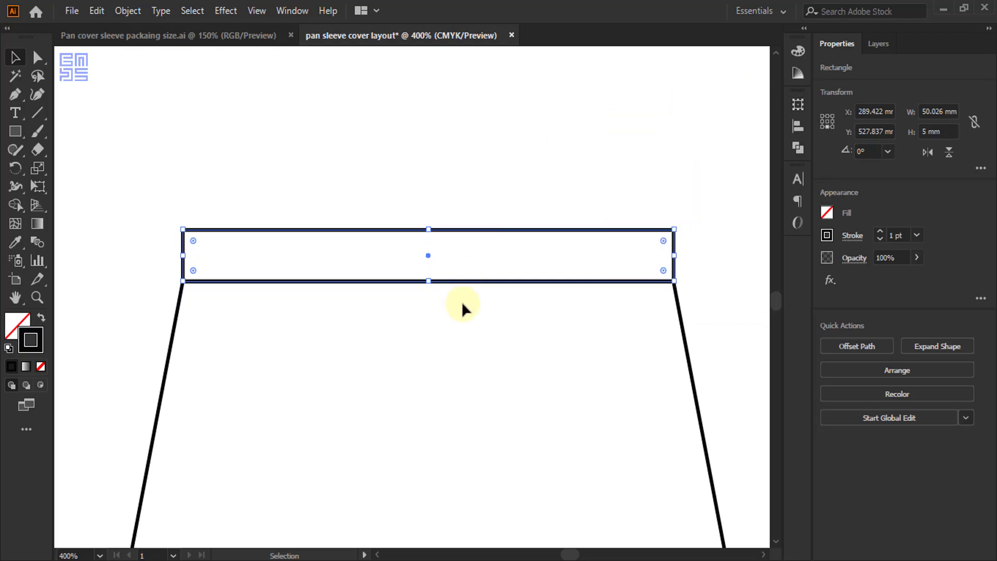
key(ctrl+y)
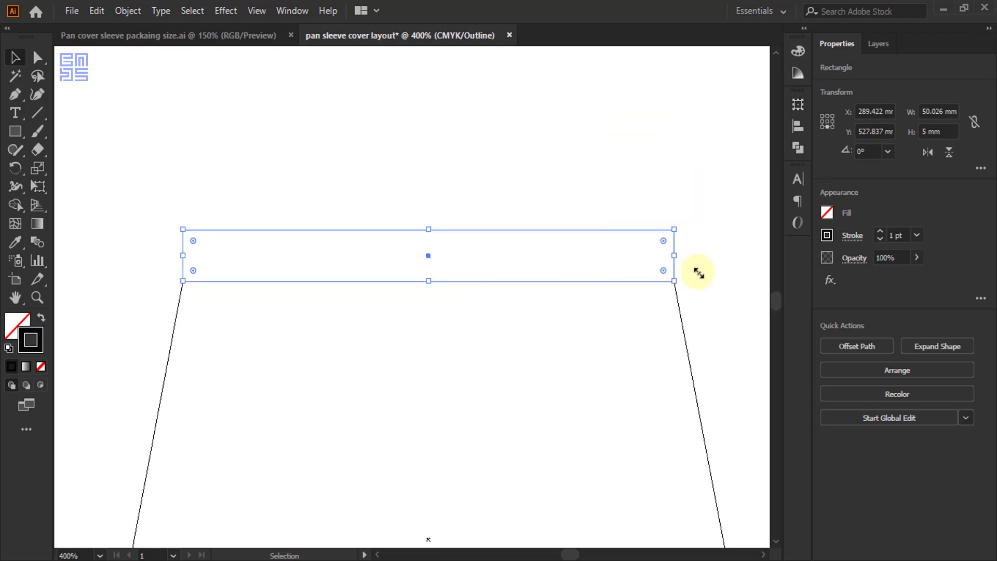
- Narrow the 5 mm strip from its right-hand edge to about 49.99 mm wide so its bottom corner meets the trapezoid's top corner
scroll(701, 276, up, 4)
scroll(599, 267, up, 3)
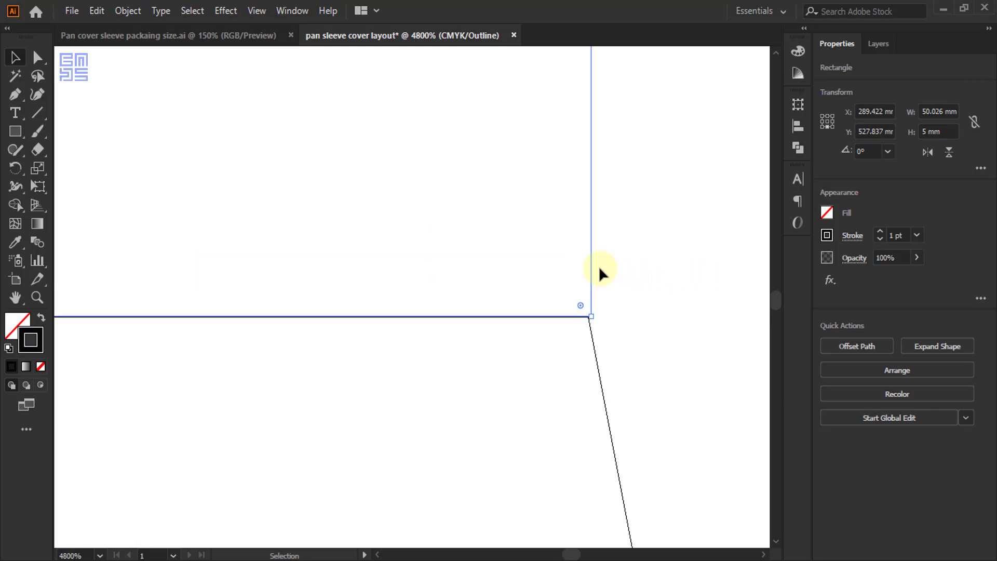
scroll(597, 325, up, 4)
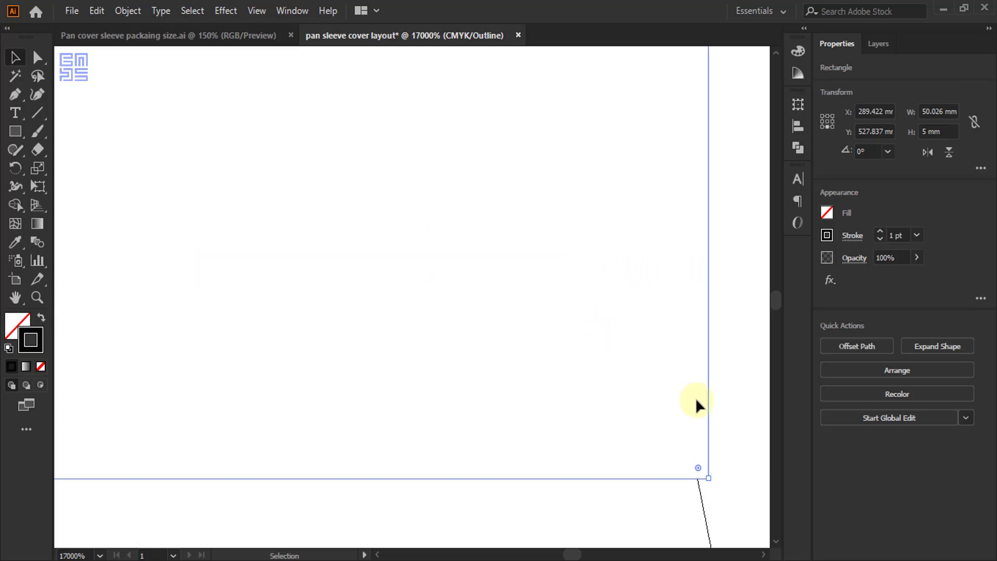
drag(674, 394, 478, 145)
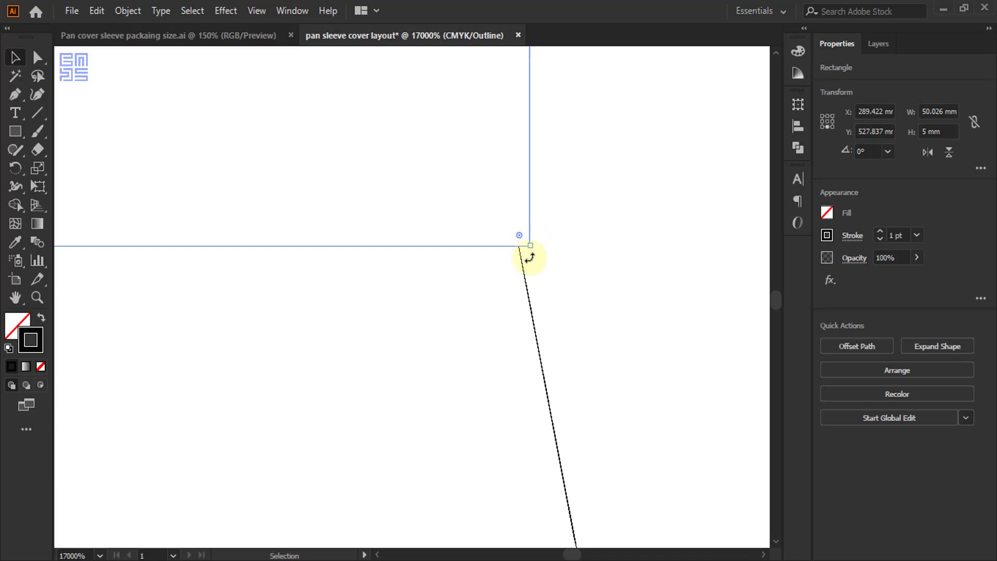
scroll(545, 384, down, 1)
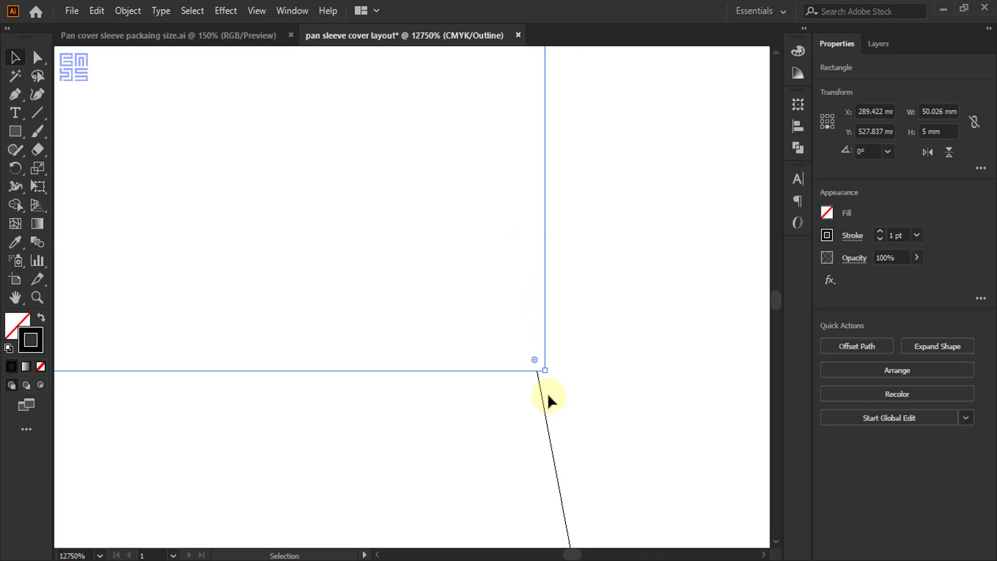
drag(616, 278, 621, 376)
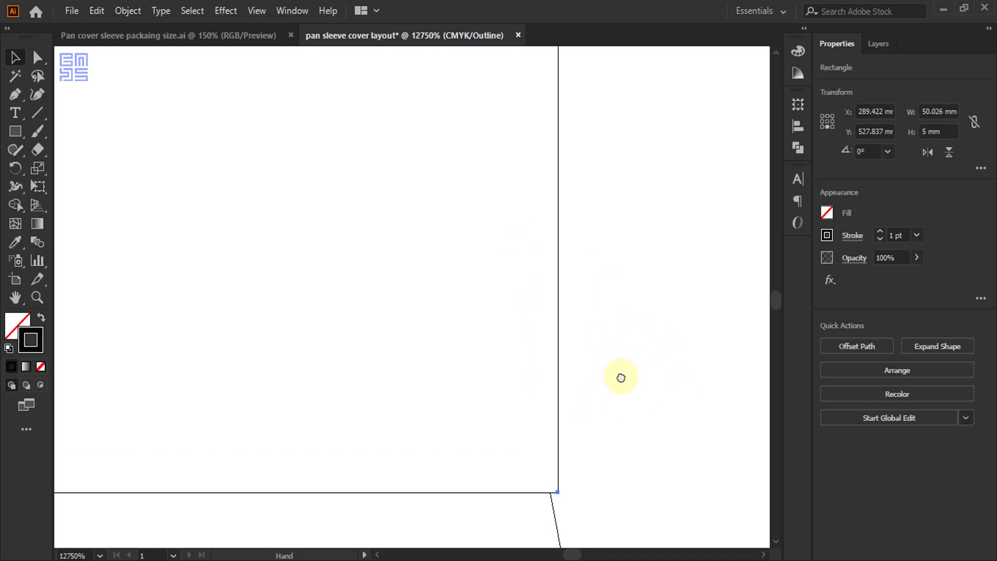
scroll(611, 308, down, 1)
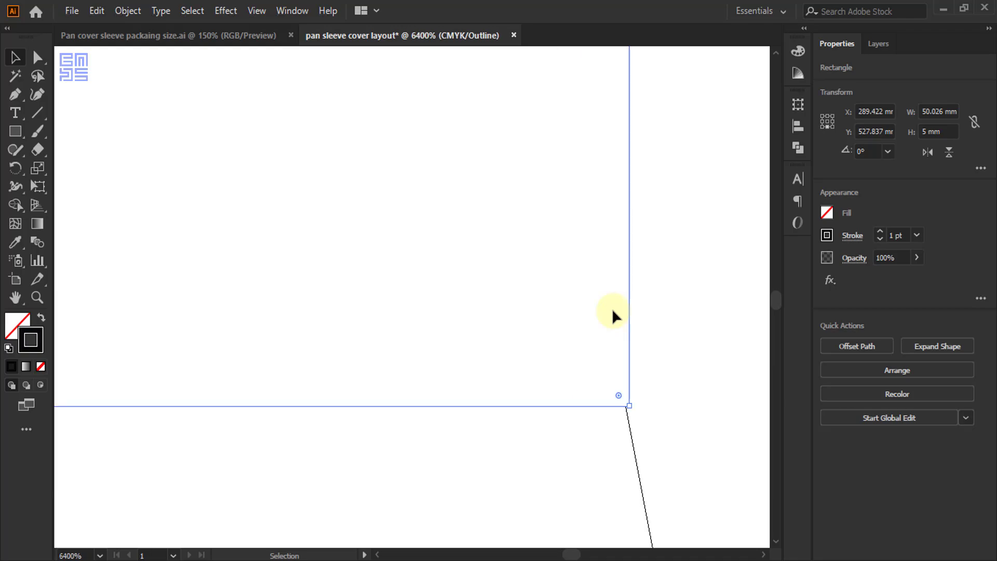
click(373, 284)
scroll(398, 291, down, 1)
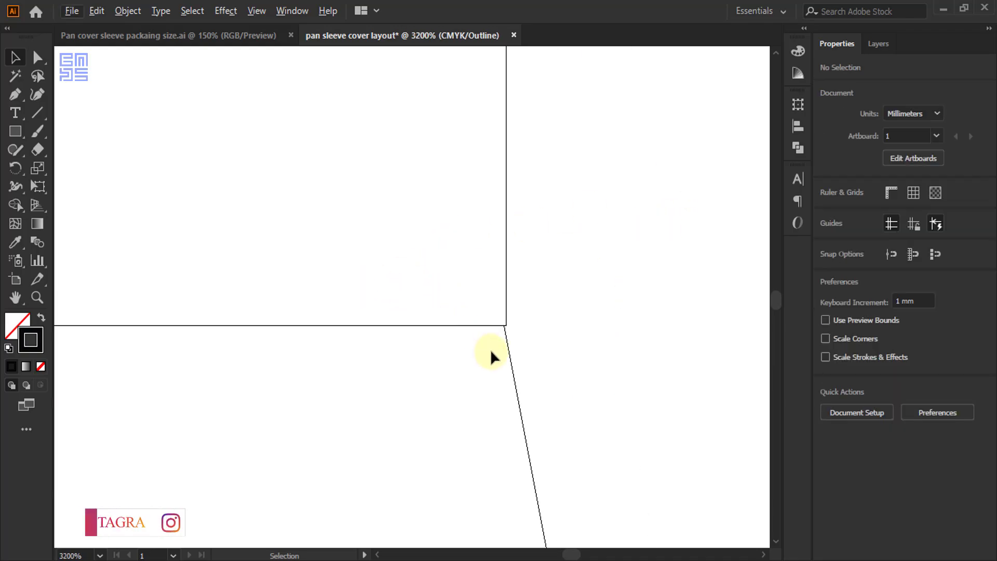
key(space)
drag(585, 189, 610, 349)
drag(630, 188, 457, 321)
click(539, 286)
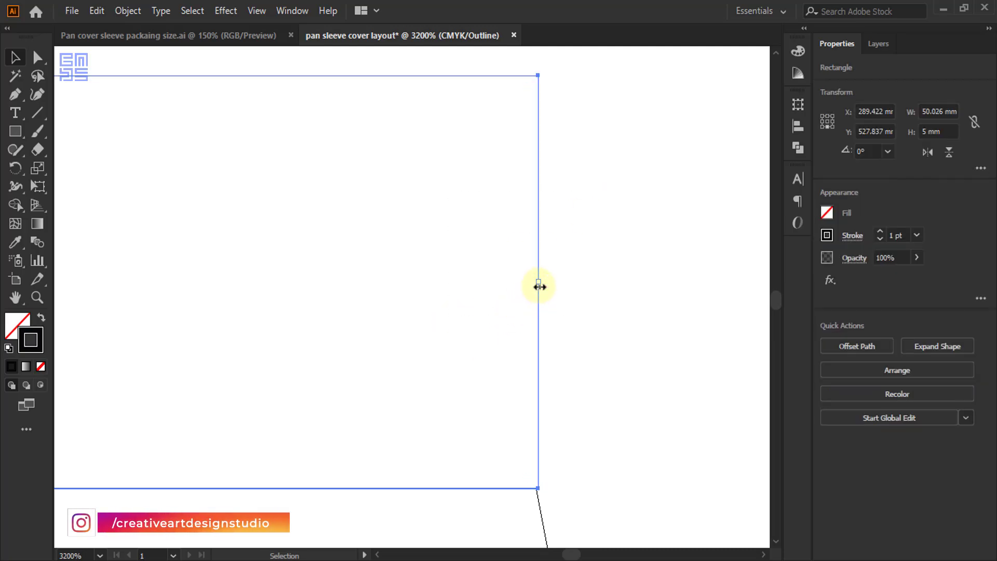
drag(539, 286, 535, 295)
- Inspect how both bottom corners of the strip meet the trapezoid, return to preview, and review the flap above the pan circle
scroll(580, 311, down, 3)
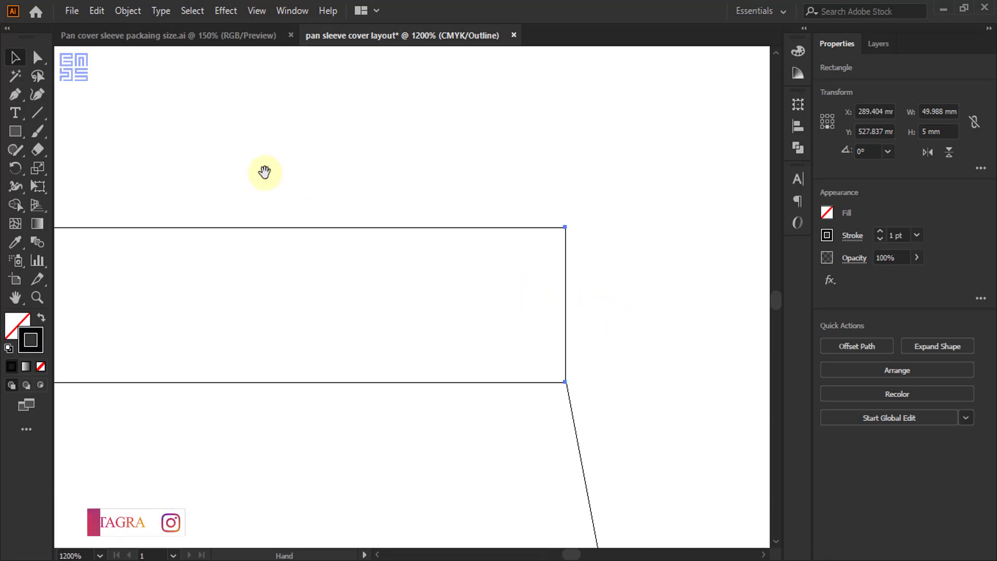
drag(262, 172, 532, 209)
drag(210, 218, 431, 207)
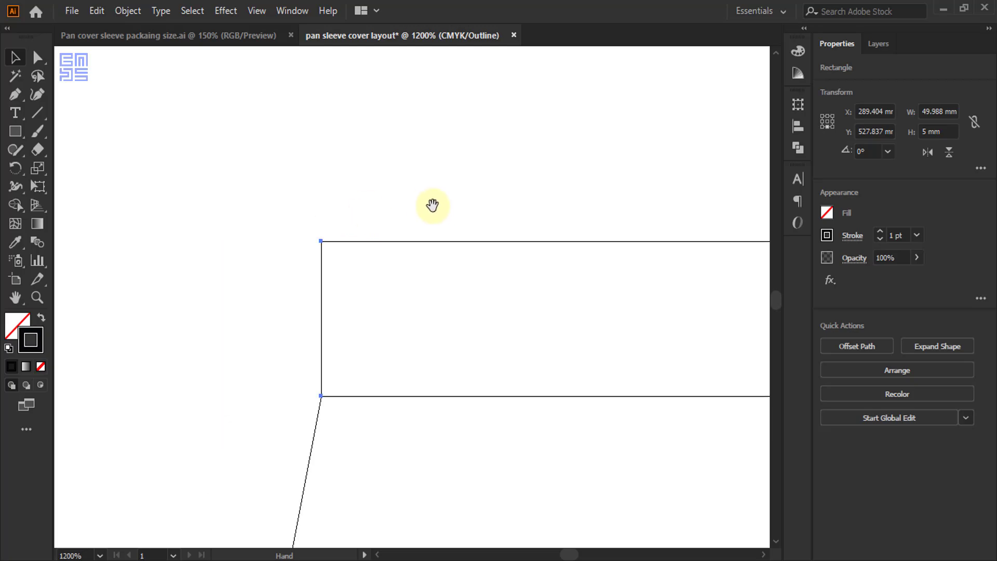
scroll(332, 410, up, 10)
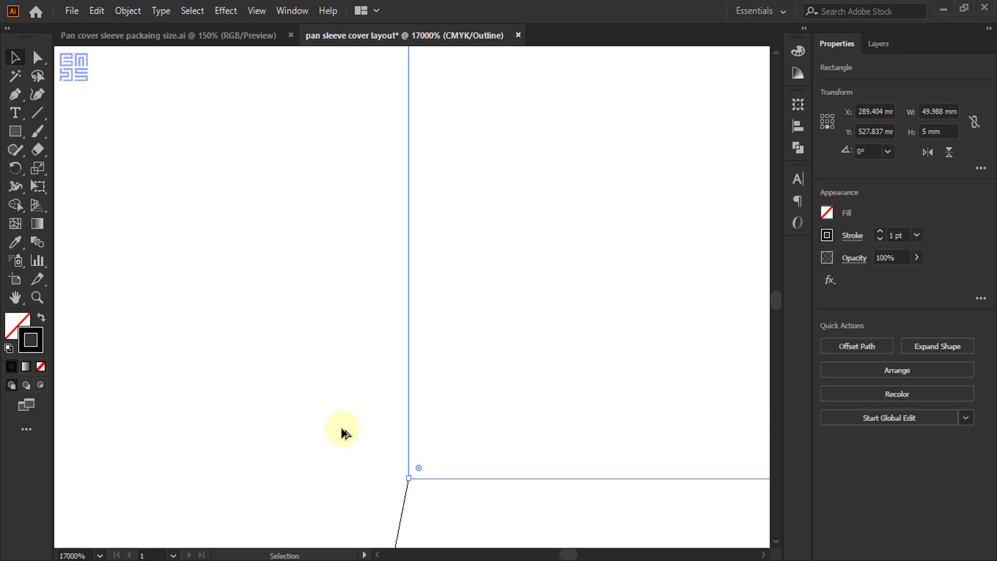
scroll(260, 413, down, 10)
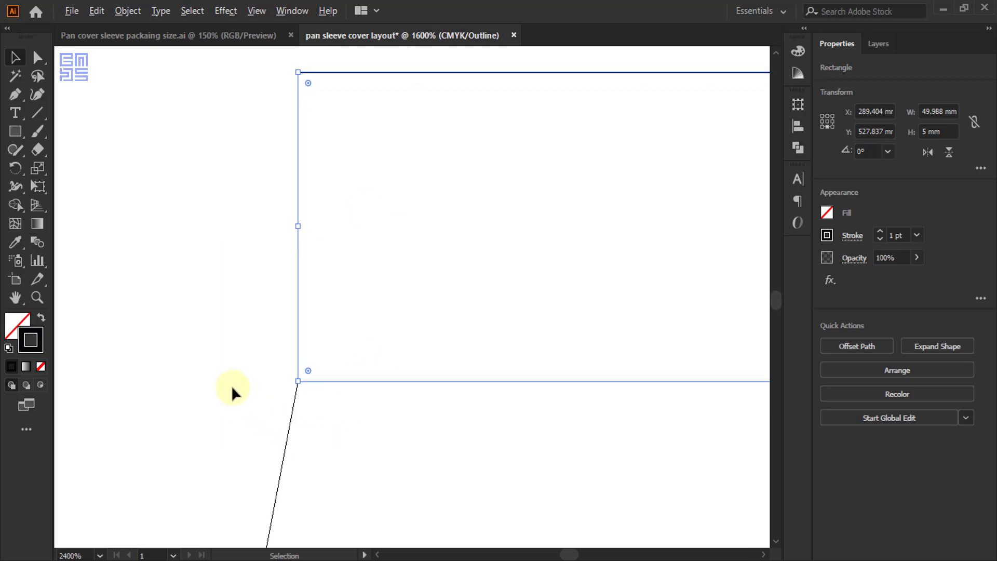
key(ctrl+y)
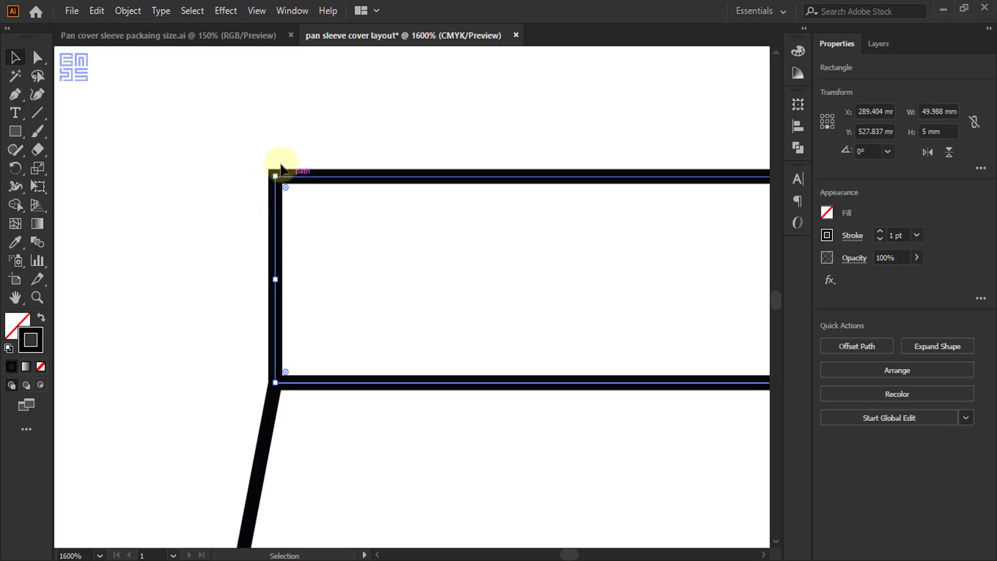
scroll(202, 155, down, 2)
scroll(197, 189, down, 2)
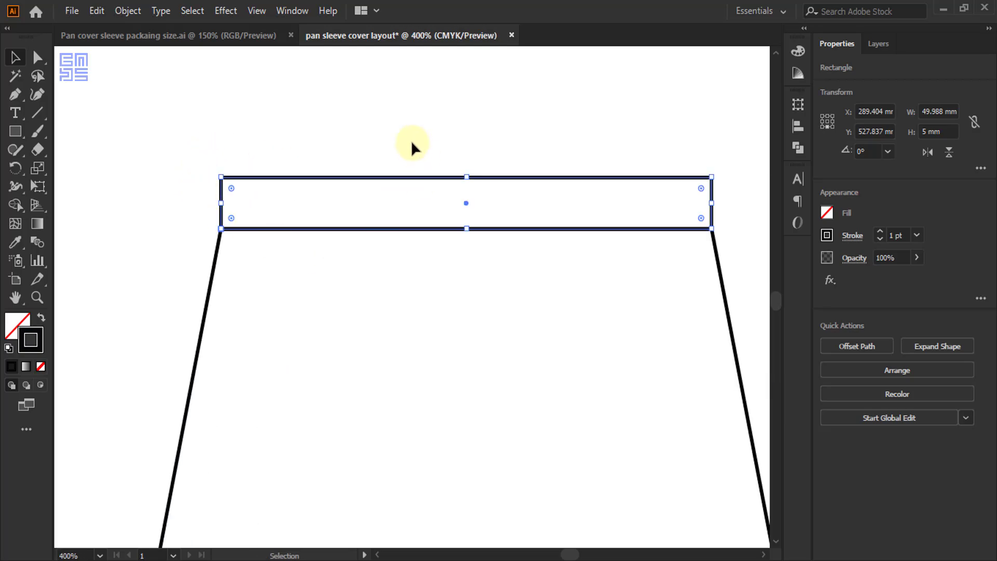
click(372, 189)
scroll(341, 303, down, 2)
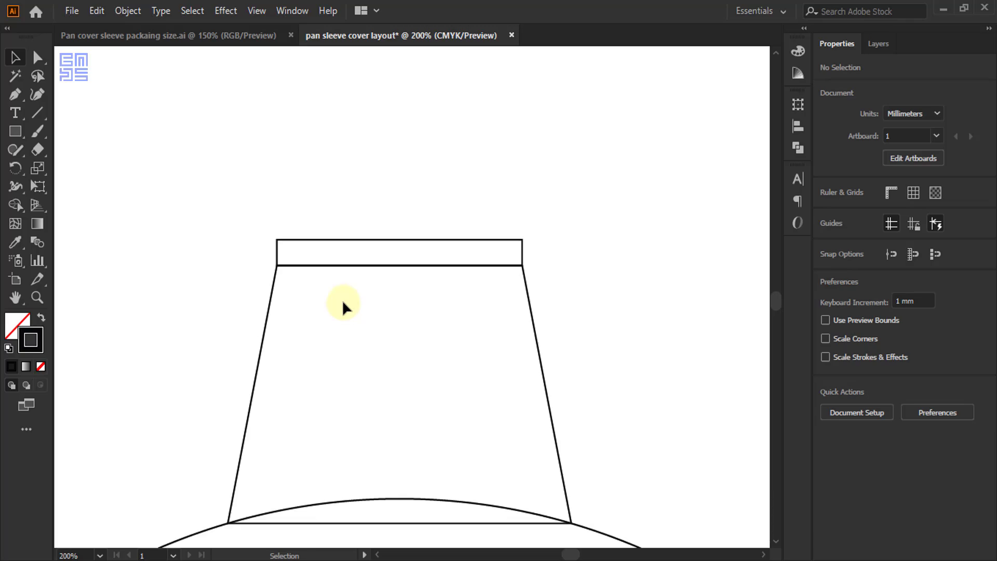
scroll(422, 294, down, 3)
scroll(422, 294, down, 1)
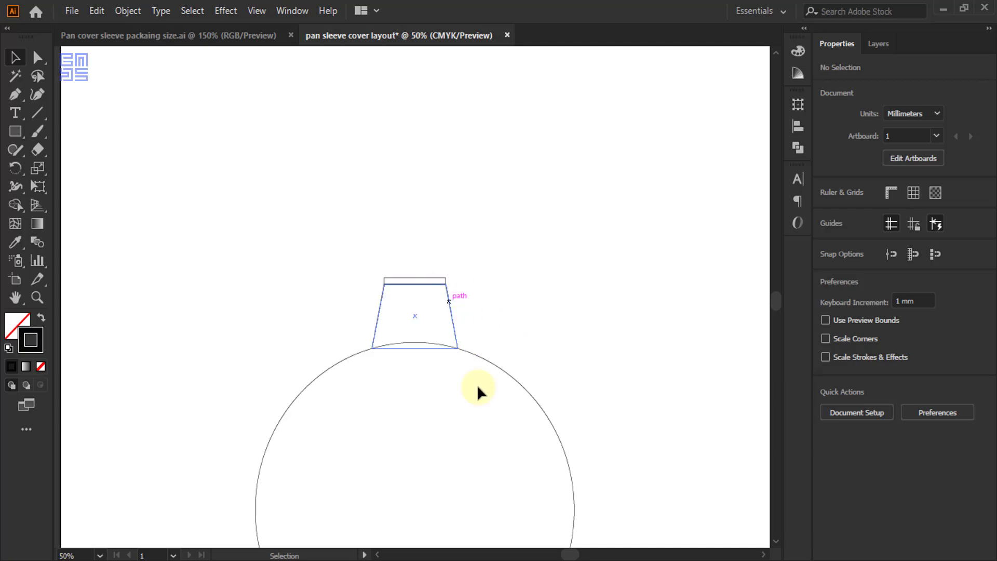
- Select the pan circle and trapezoid without the strip, place a copy of them higher on the artboard, and group the copy
drag(514, 322, 411, 392)
key(ctrl+minus)
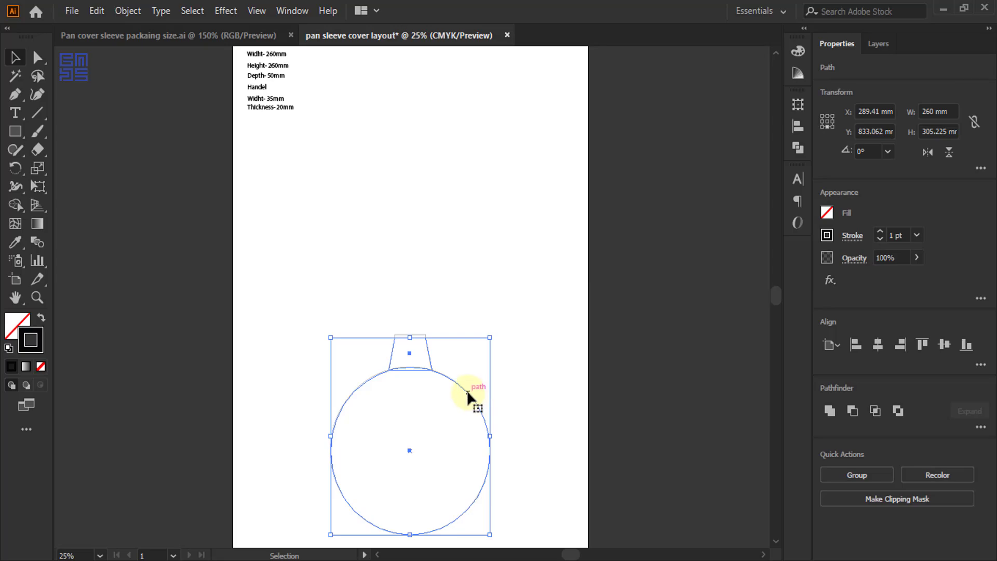
drag(472, 394, 485, 153)
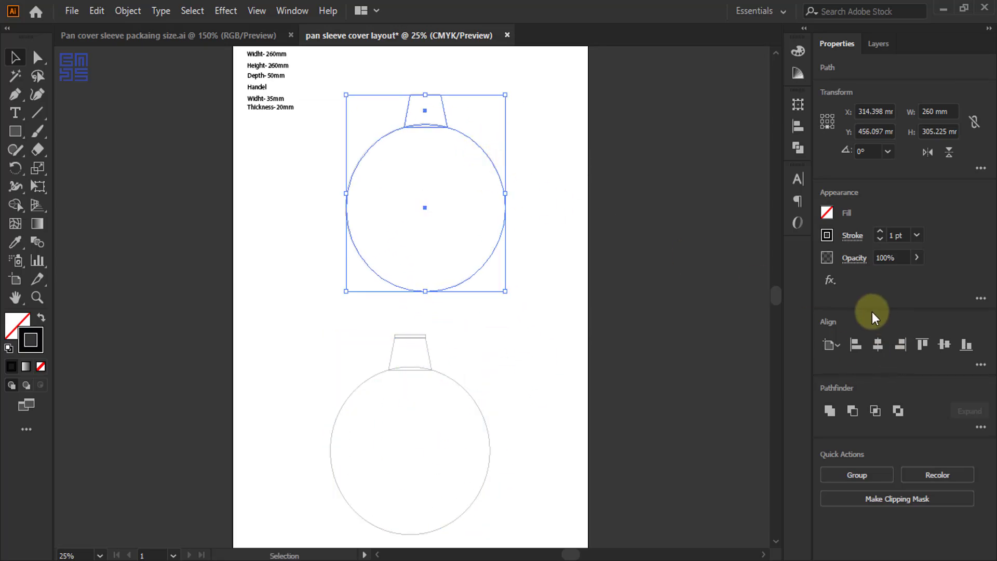
key(ctrl+g)
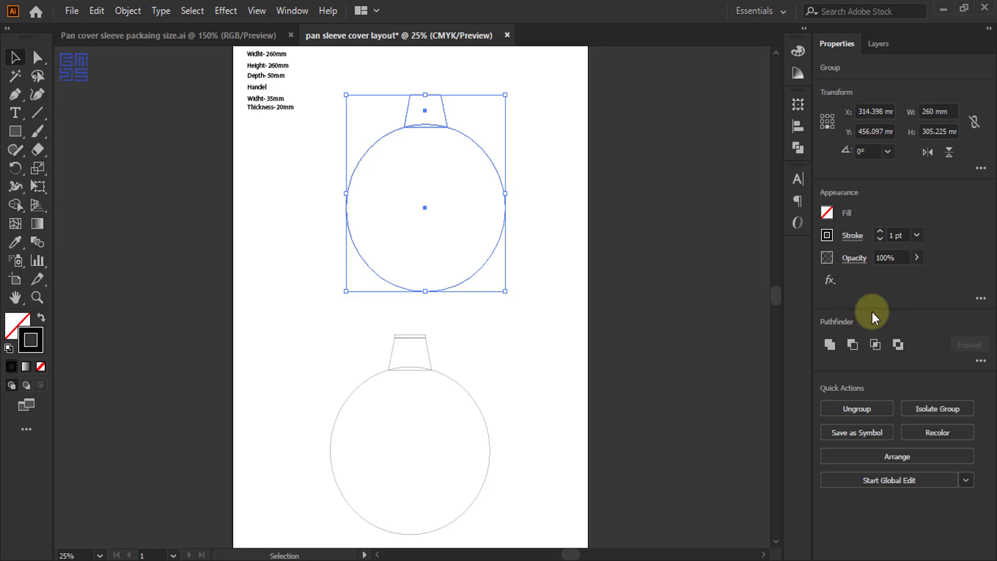
- Flip the grouped copy vertically about its centre and move it so its narrow trapezoid edge snaps onto the strip's top edge
click(828, 120)
click(950, 152)
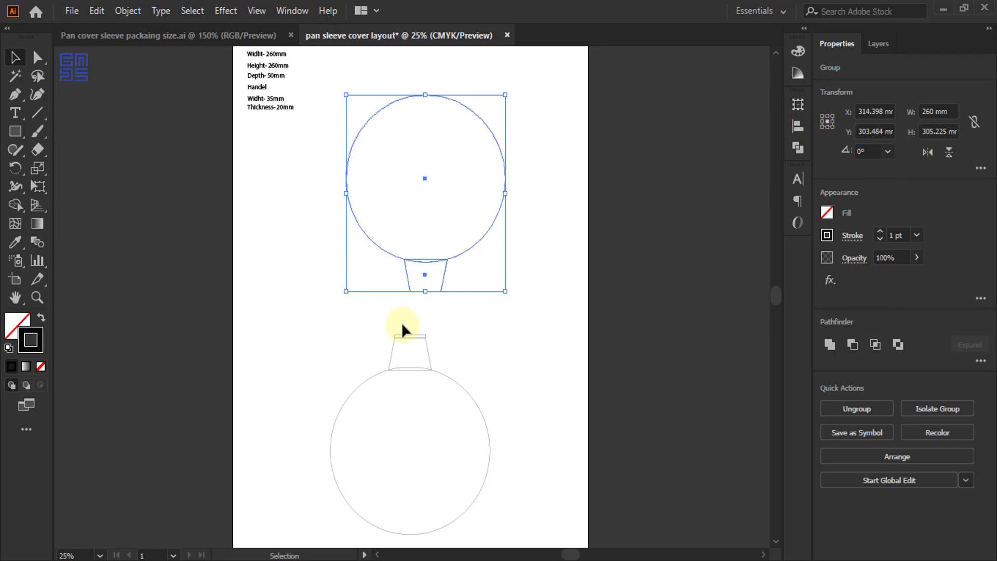
scroll(401, 332, up, 3)
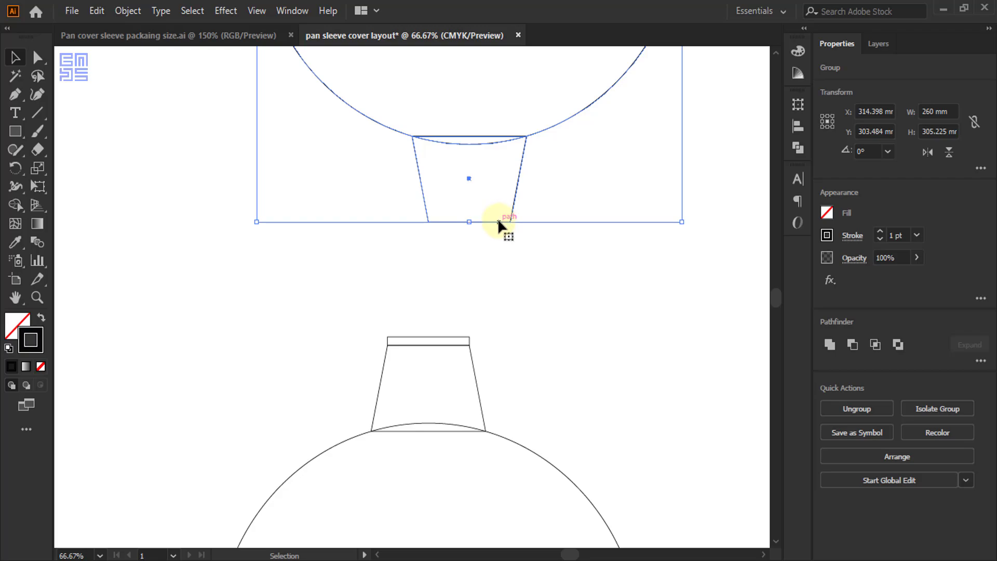
drag(497, 222, 450, 326)
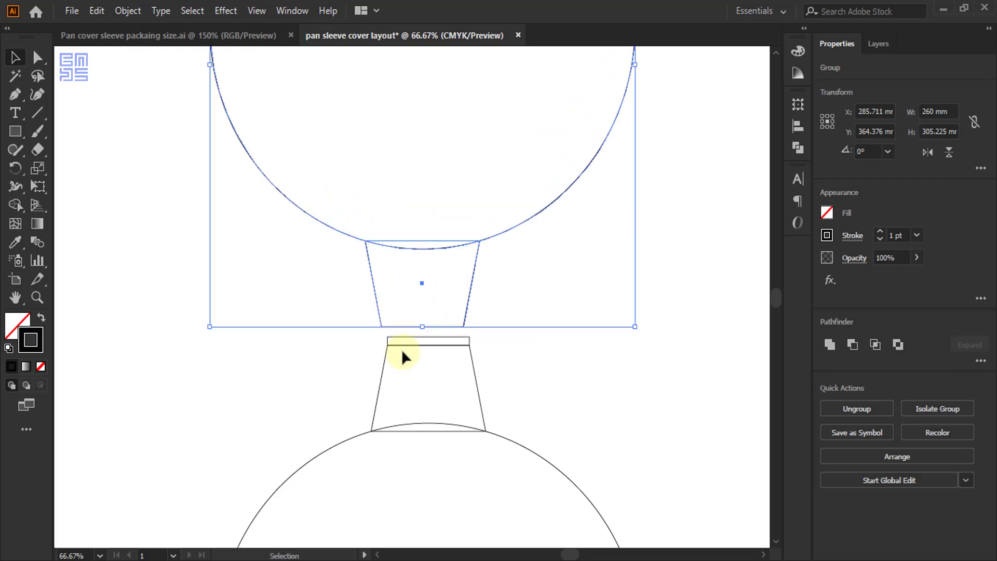
scroll(402, 353, up, 6)
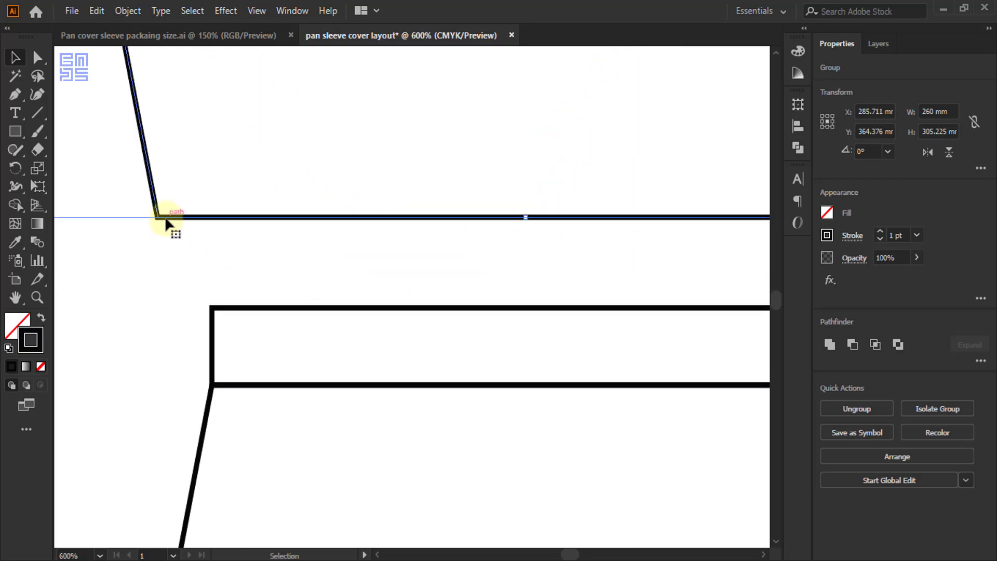
drag(165, 219, 212, 306)
- Inspect both corners where the flipped copy meets the strip, using outline view, and return to preview
scroll(363, 351, down, 2)
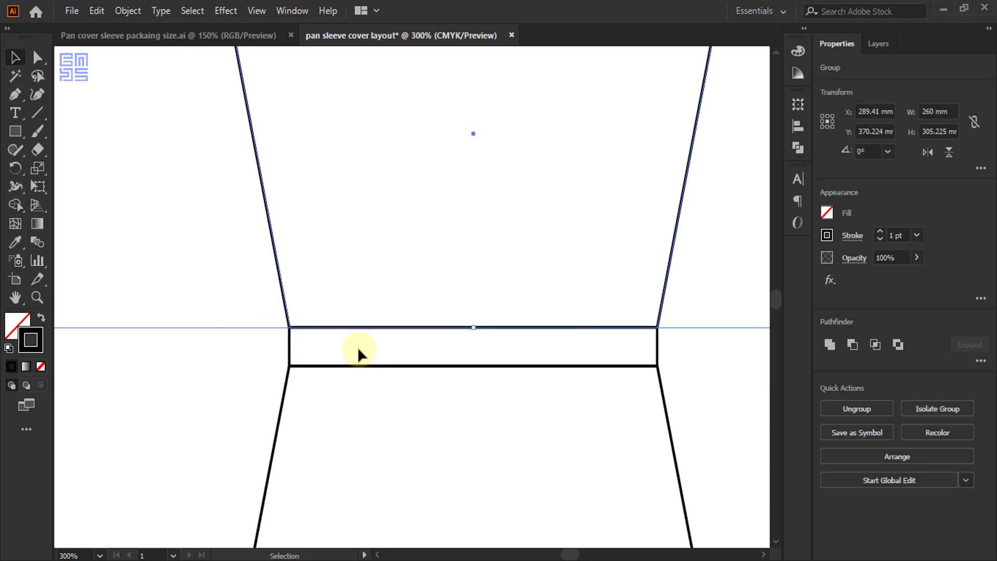
key(ctrl+y)
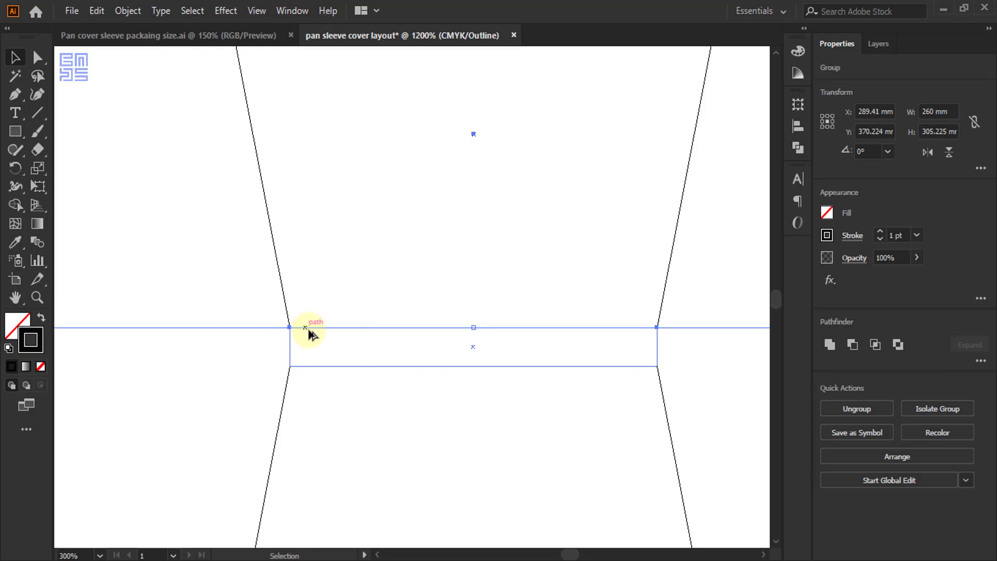
scroll(309, 329, up, 4)
scroll(197, 313, down, 2)
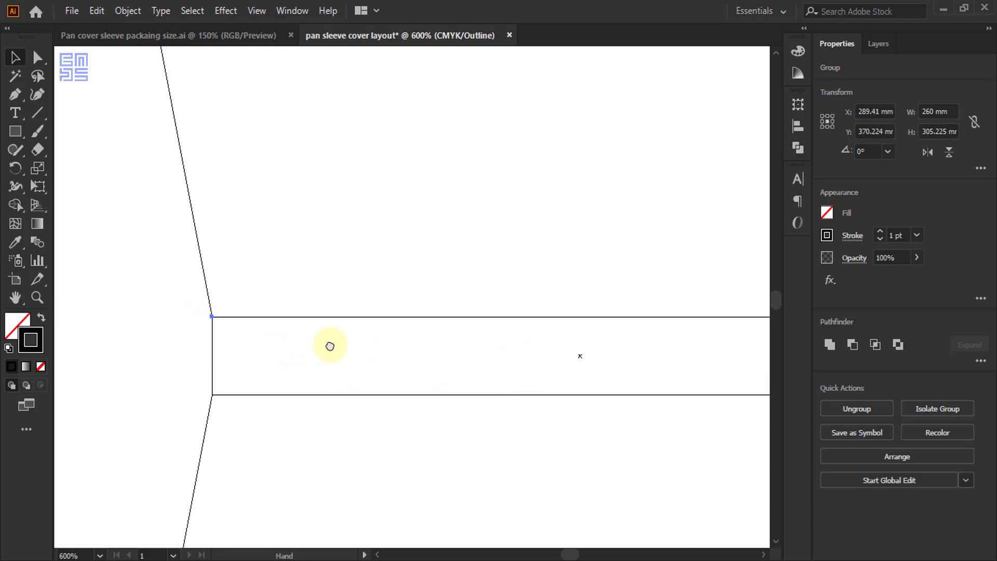
drag(109, 389, 407, 356)
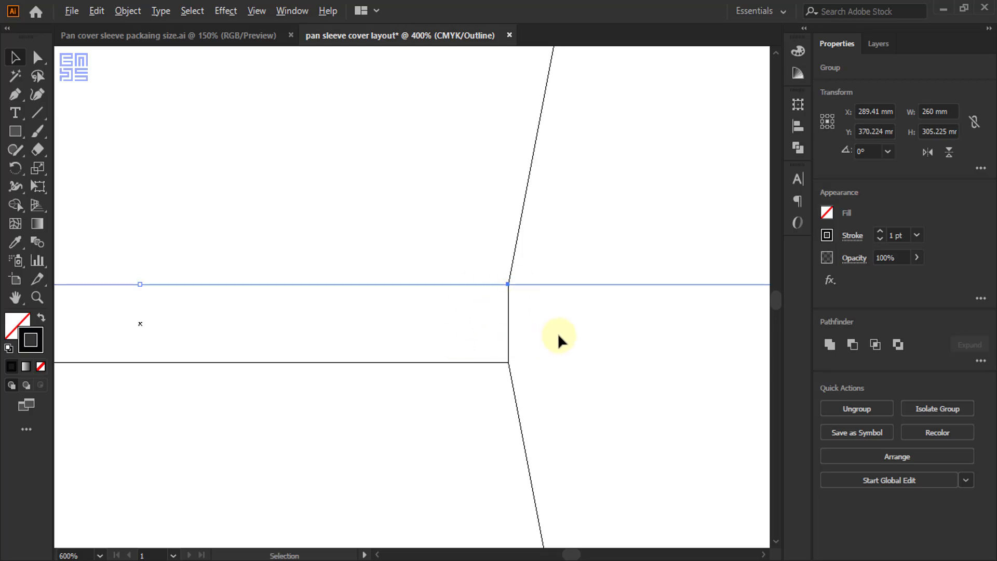
scroll(557, 332, down, 2)
key(ctrl+y)
key(ctrl+y)
scroll(471, 316, down, 2)
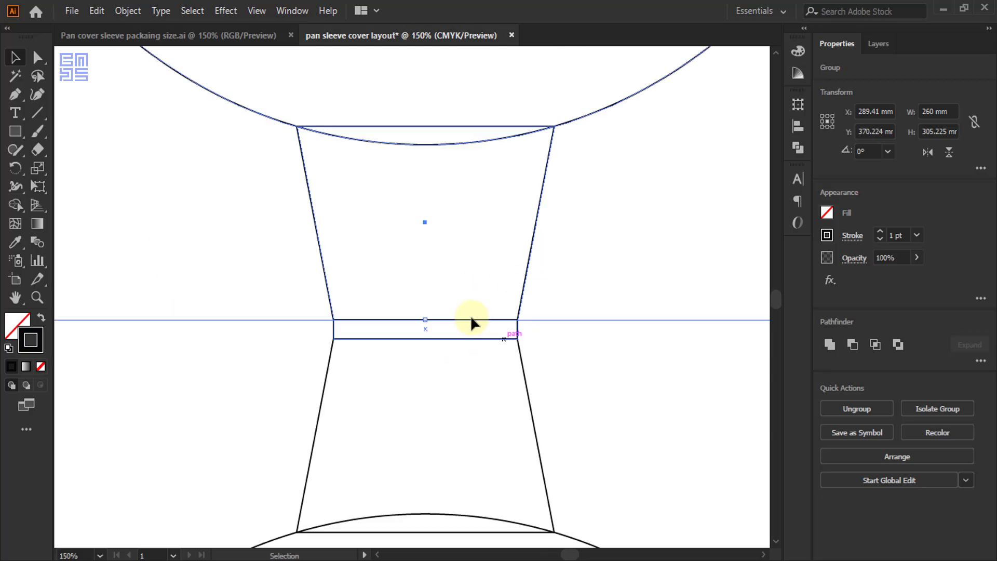
scroll(428, 301, down, 2)
scroll(428, 304, down, 2)
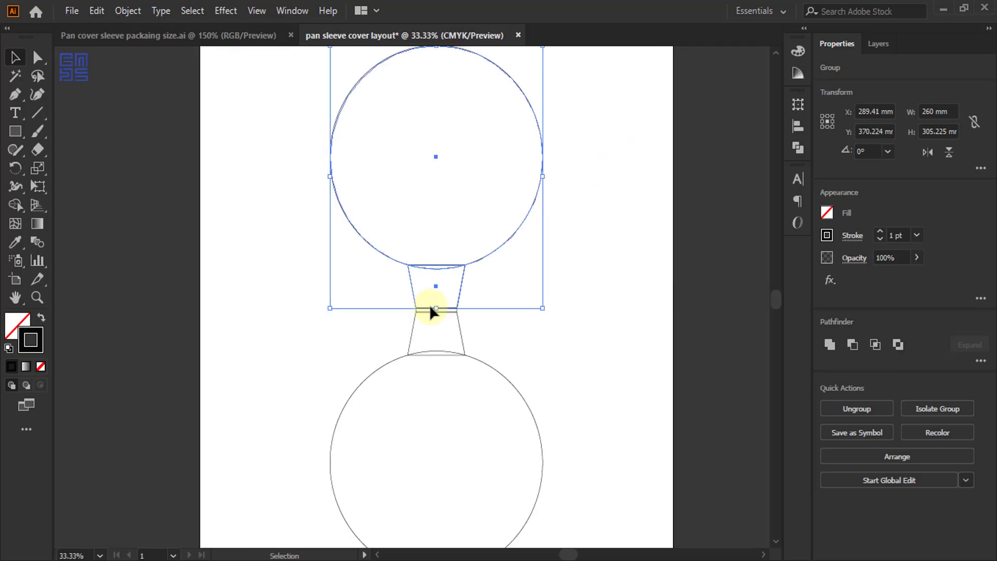
- Ungroup the flipped circle and trapezoid copy and clear the selection
key(ctrl+shift+g)
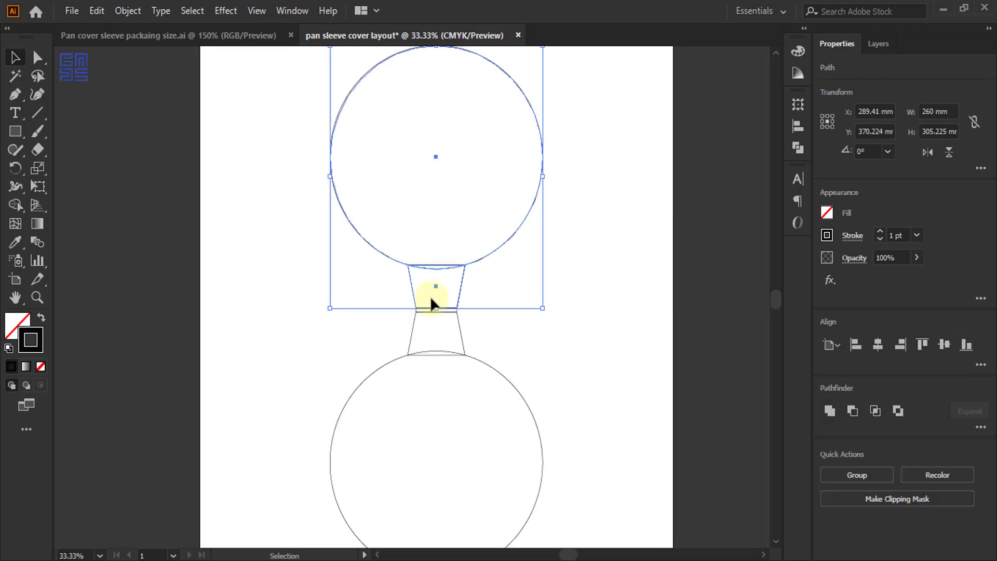
scroll(430, 296, down, 1)
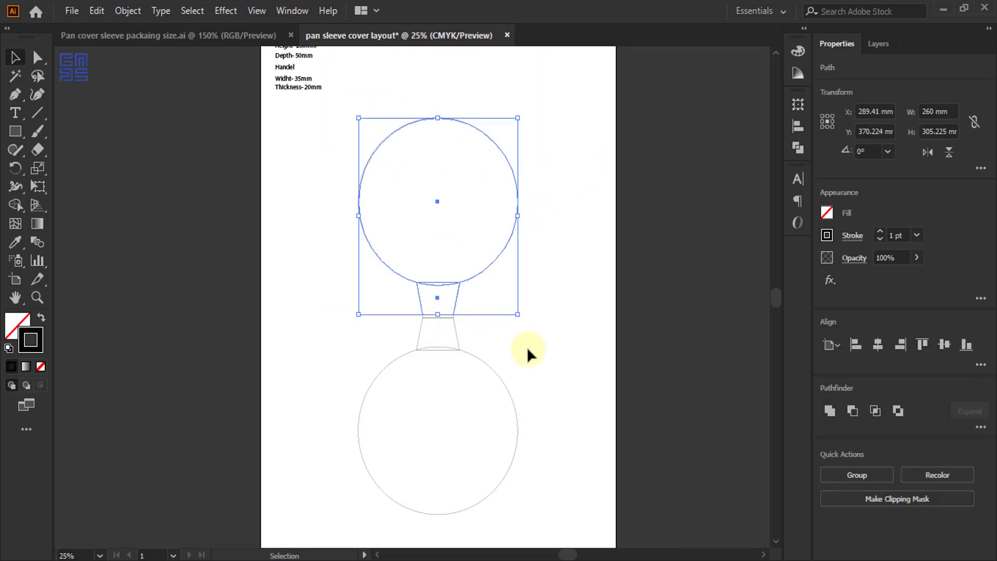
click(527, 346)
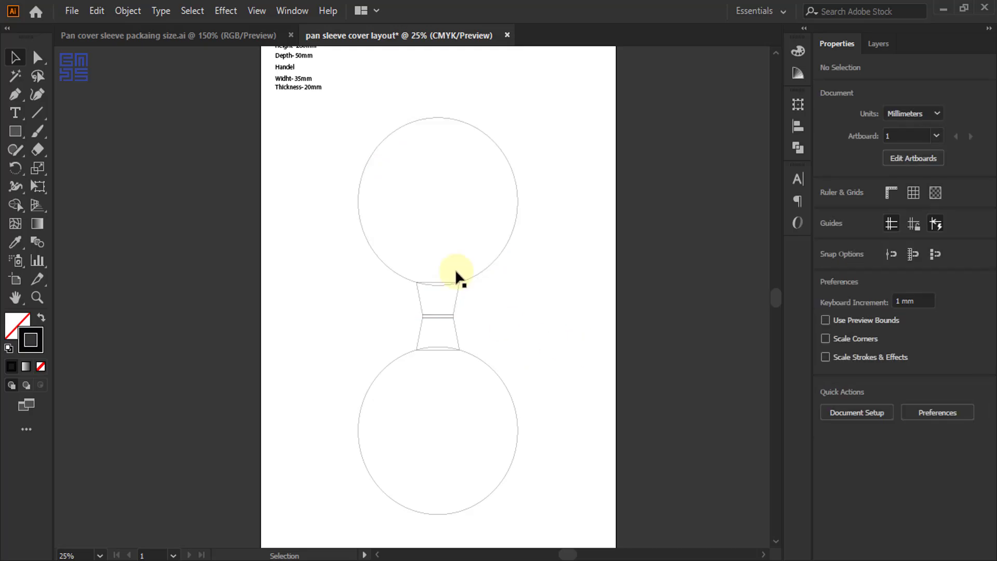
- Examine the joined flaps between the two circles and compare them with the pan photo in the "Pan cover sleeve packaing size.ai" document
scroll(445, 307, up, 2)
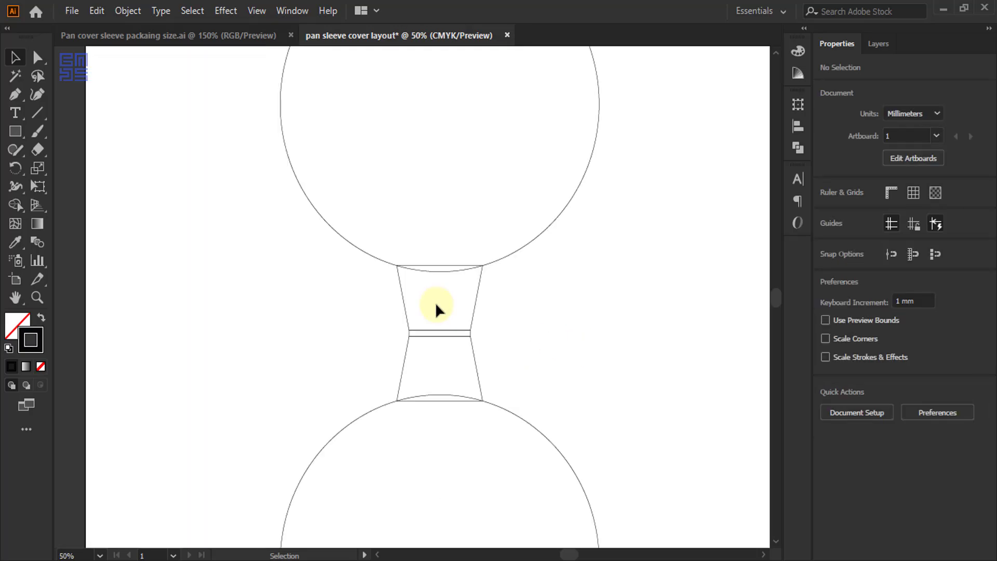
scroll(439, 316, up, 1)
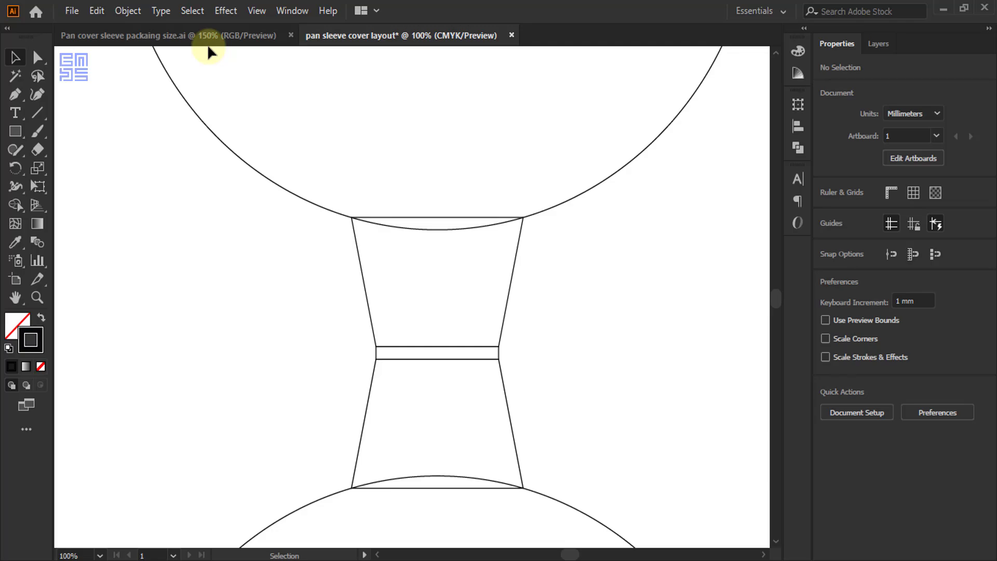
click(247, 36)
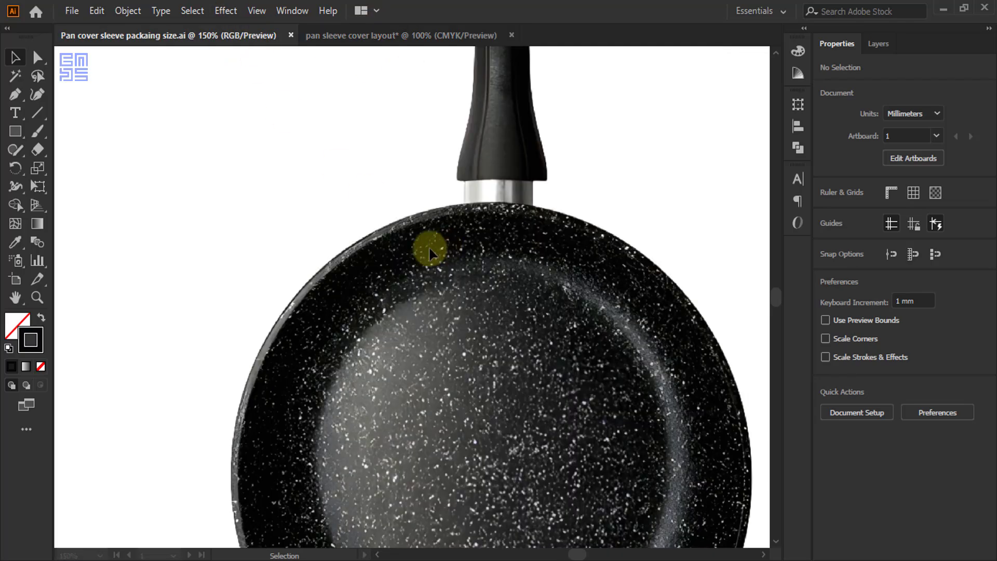
- Examine the whole pan and its handle in the size document, then return to the pan sleeve cover layout document
key(ctrl+minus)
key(ctrl+minus)
key(ctrl+minus)
key(ctrl+minus)
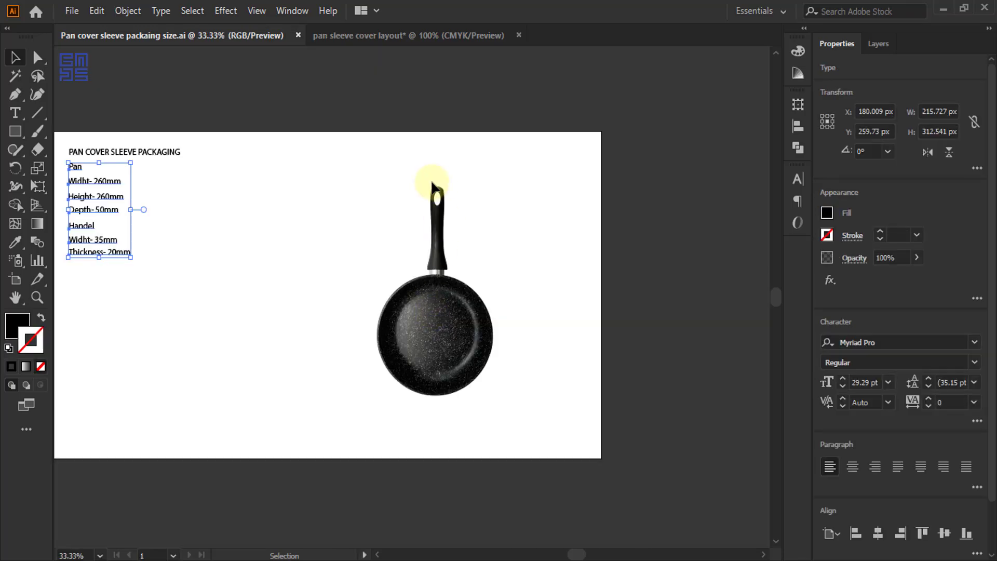
scroll(436, 233, up, 1)
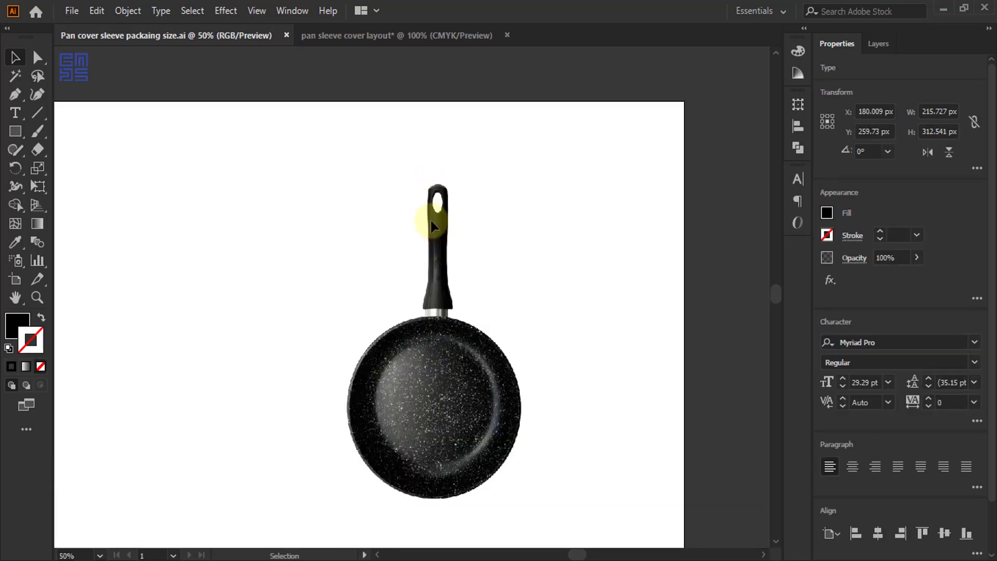
click(365, 39)
click(480, 317)
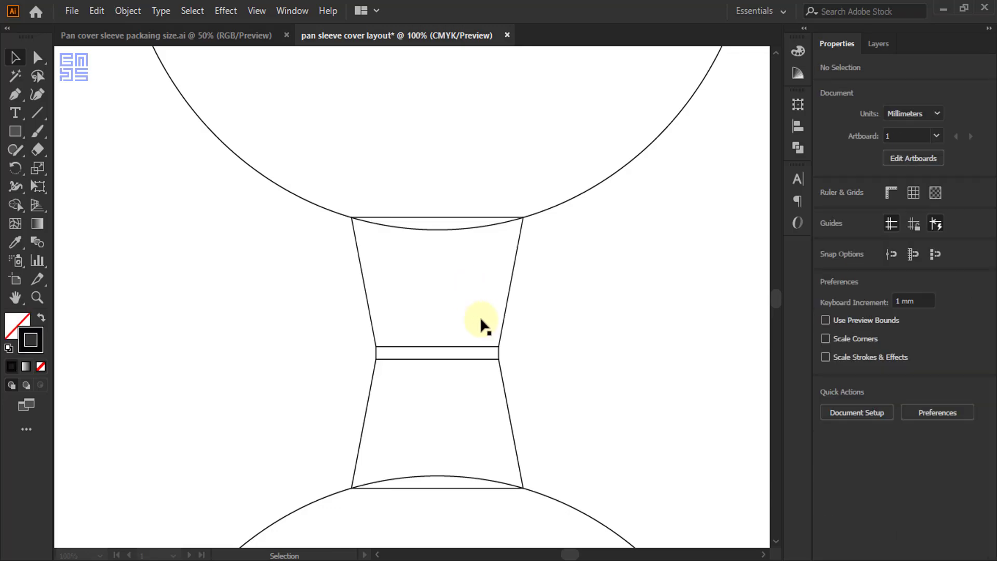
- Draw a rectangle 35 mm wide and 20 mm high for the handle opening, in the empty area beside the handle size notes
key(ctrl+minus)
drag(303, 145, 317, 262)
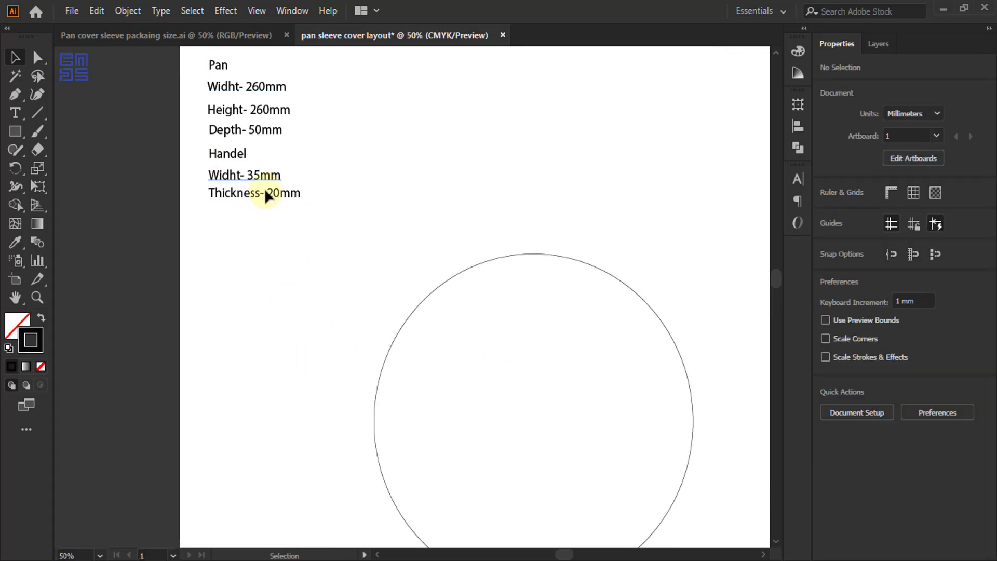
click(17, 132)
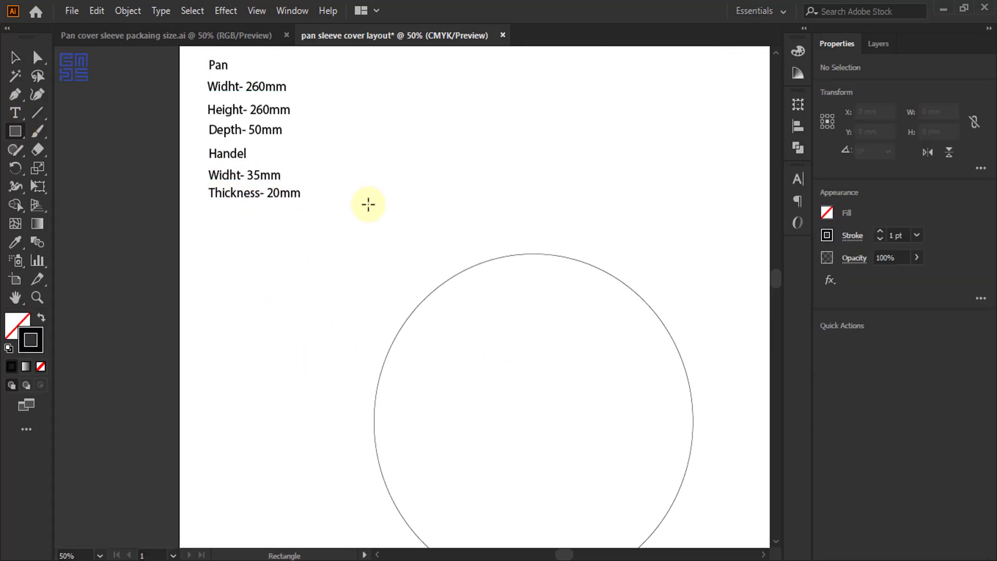
key(ctrl+plus)
click(418, 196)
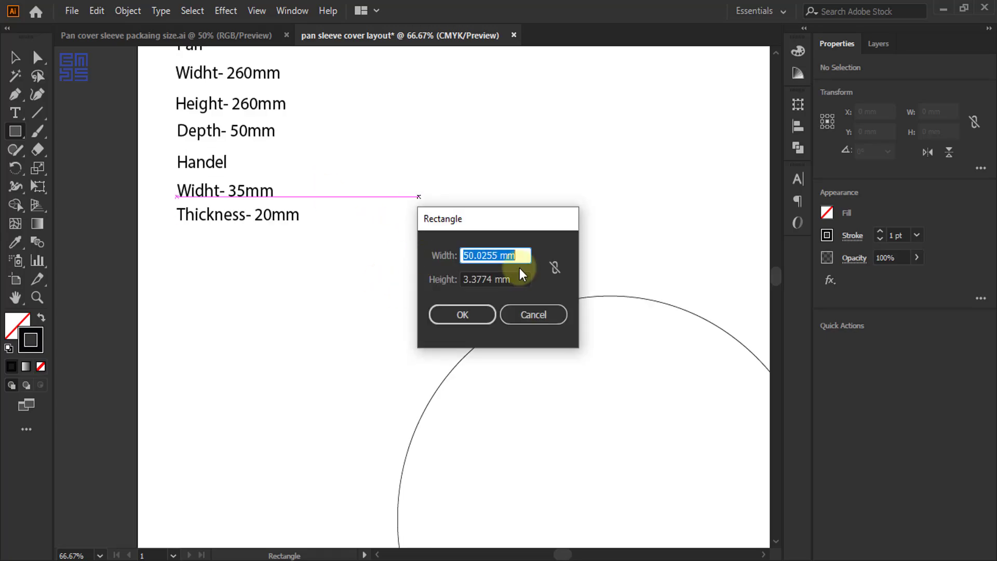
double_click(500, 258)
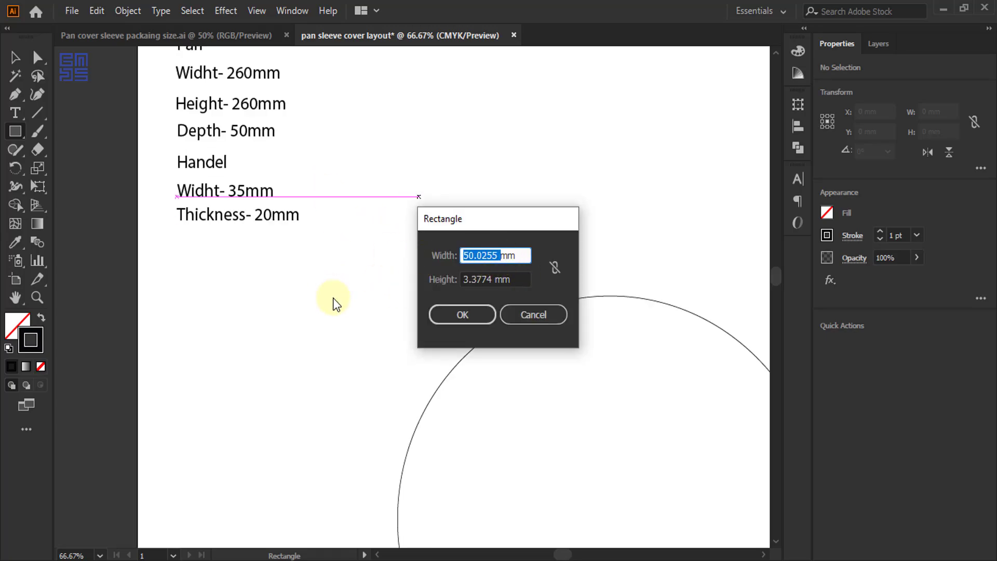
text(35)
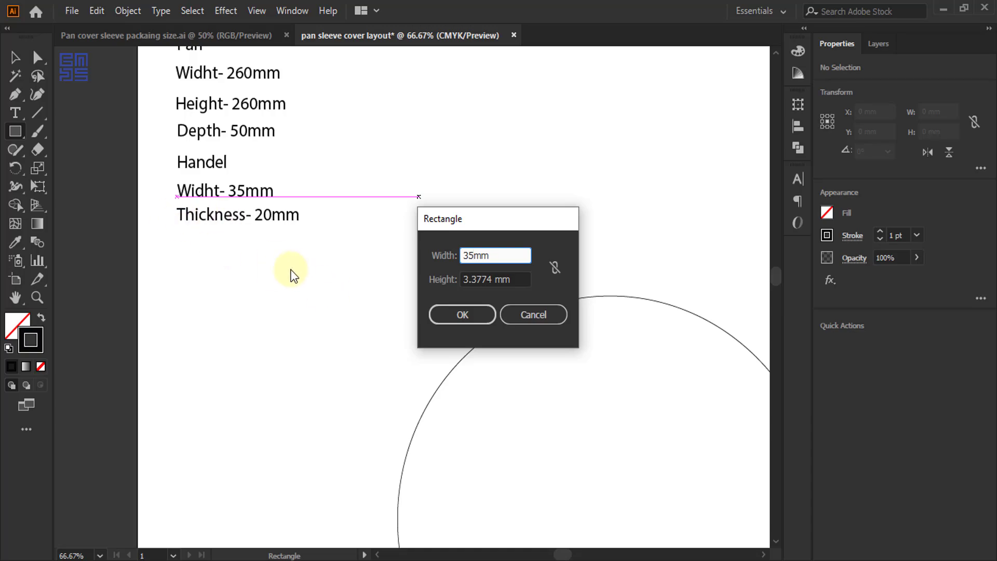
double_click(493, 281)
text(20)
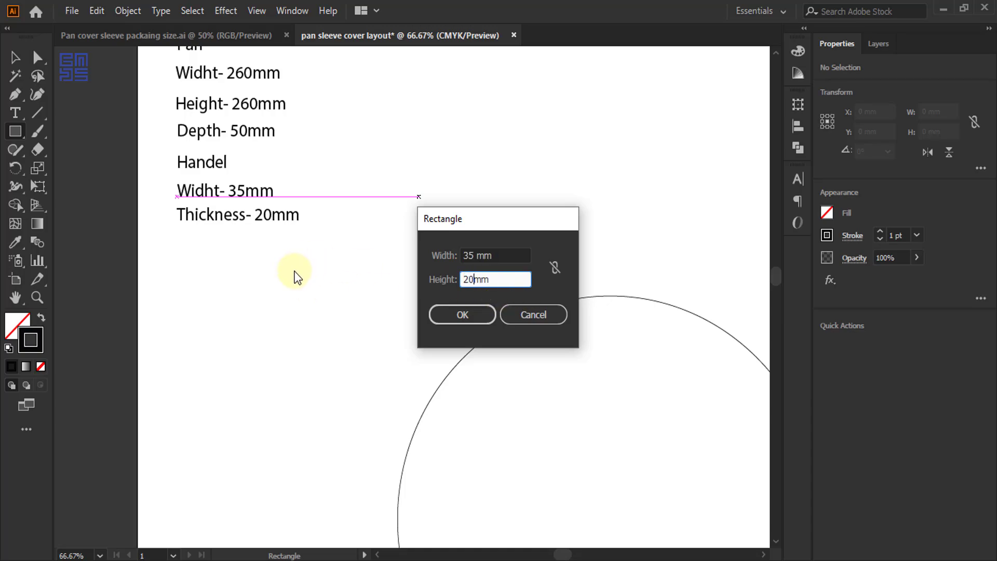
key(Return)
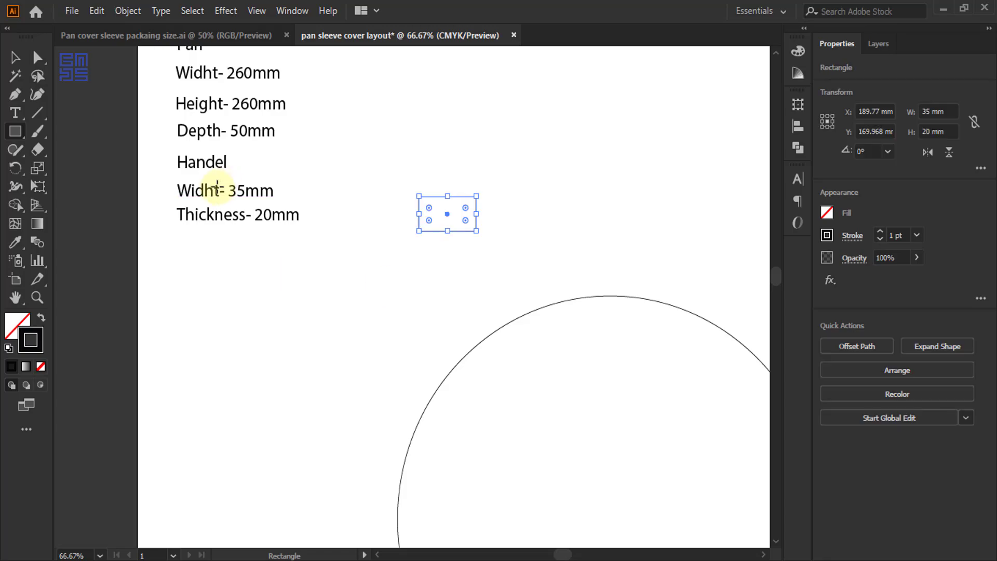
- Move the 35 × 20 mm rectangle into the middle of the upper trapezoid flap, just above the narrow strip
scroll(252, 152, down, 2)
click(15, 57)
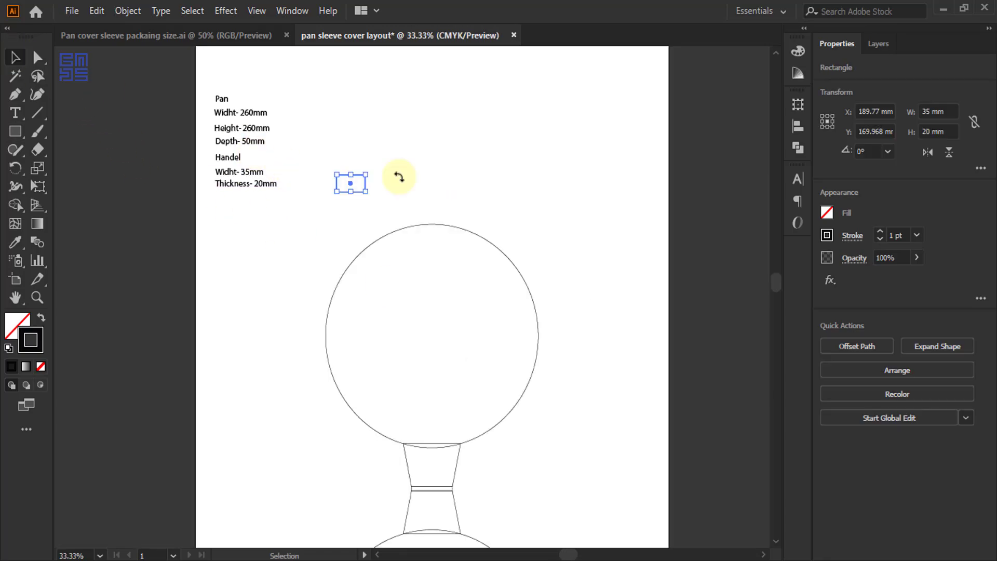
click(455, 110)
scroll(462, 105, down, 1)
scroll(462, 105, down, 1)
drag(354, 149, 435, 435)
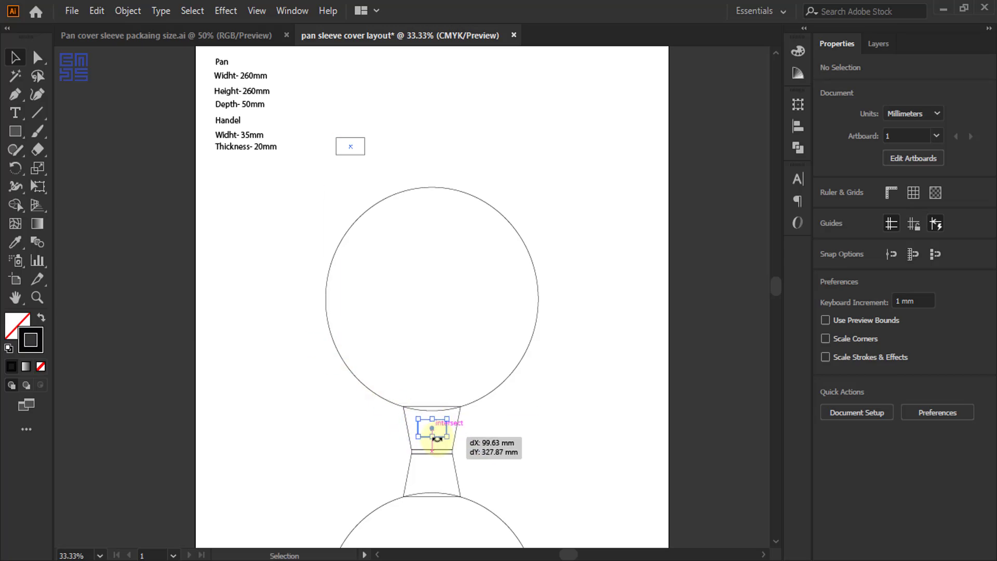
scroll(432, 436, down, 3)
key(ctrl+1)
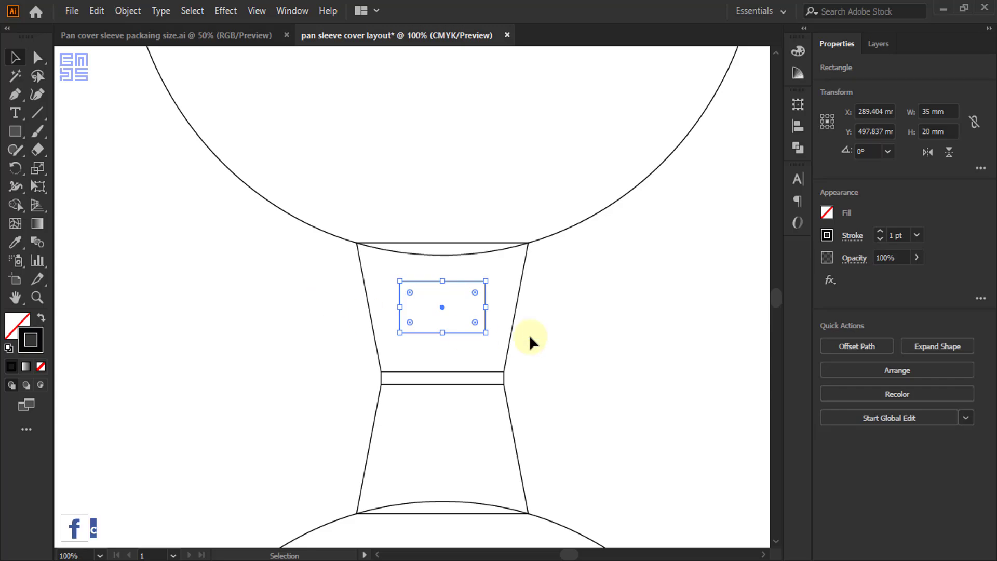
- Compare the rectangle in the upper flap with the handle's metal collar in the pan photo document, ending in the layout document
click(255, 35)
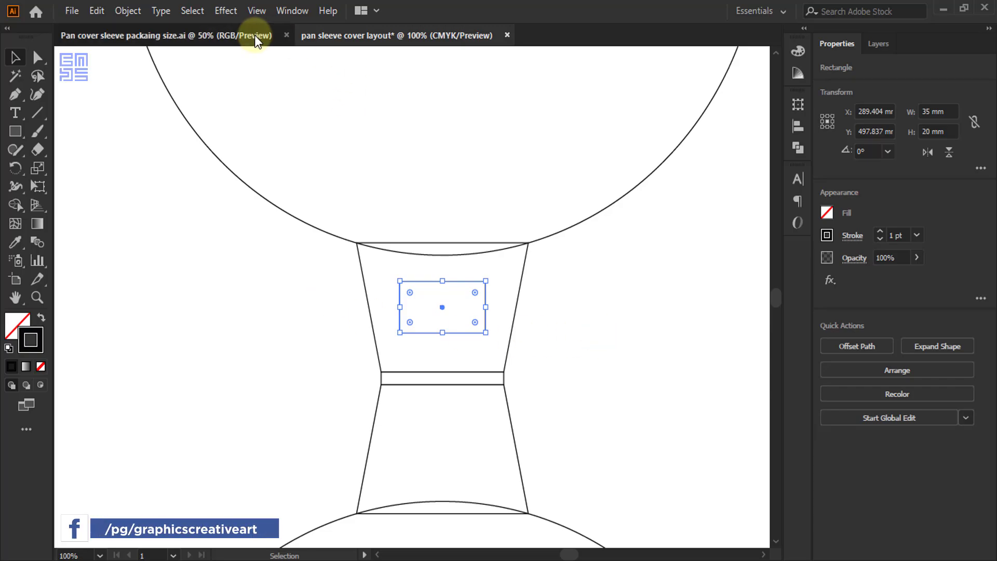
scroll(440, 322, up, 3)
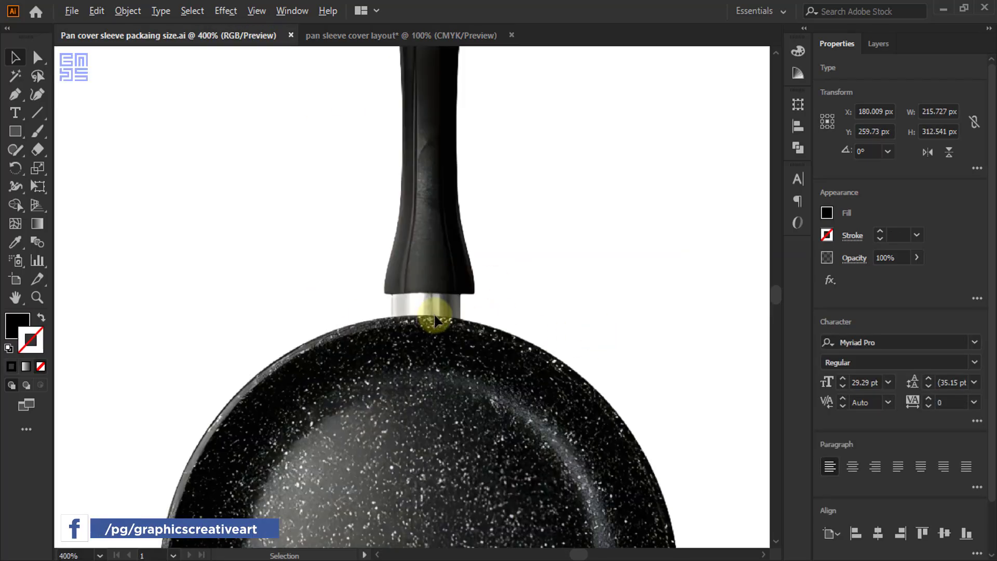
scroll(439, 323, up, 3)
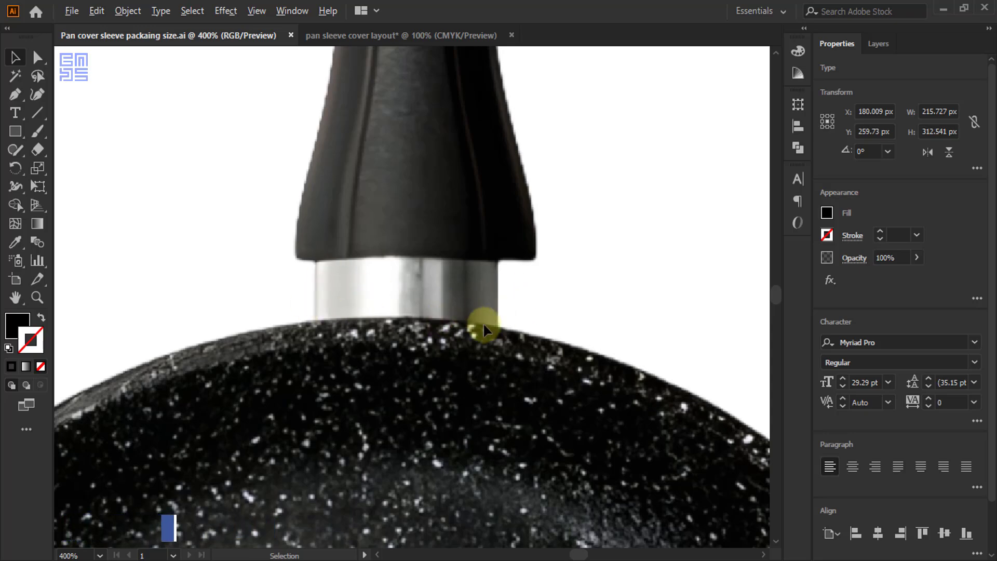
scroll(482, 327, down, 1)
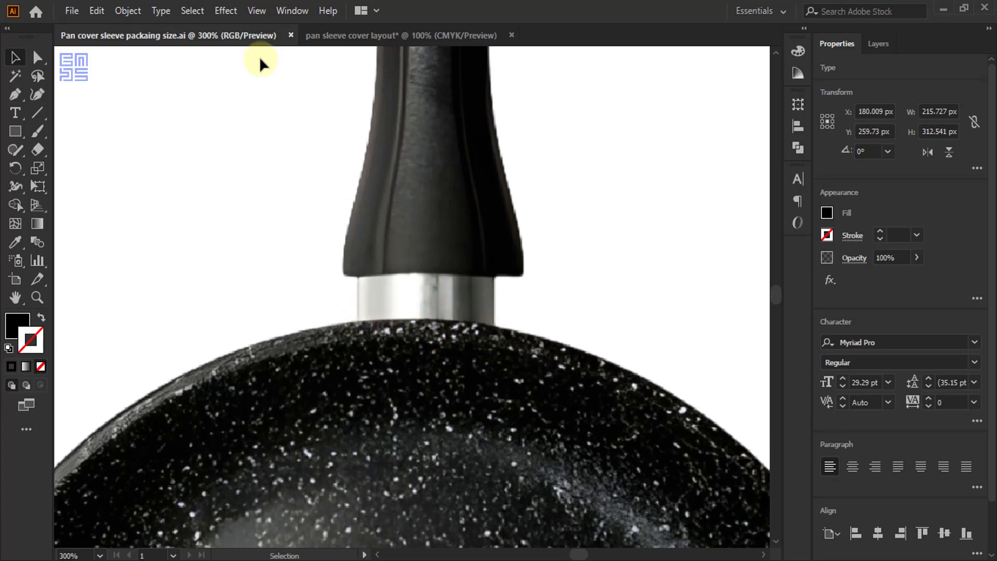
click(371, 35)
scroll(472, 329, up, 1)
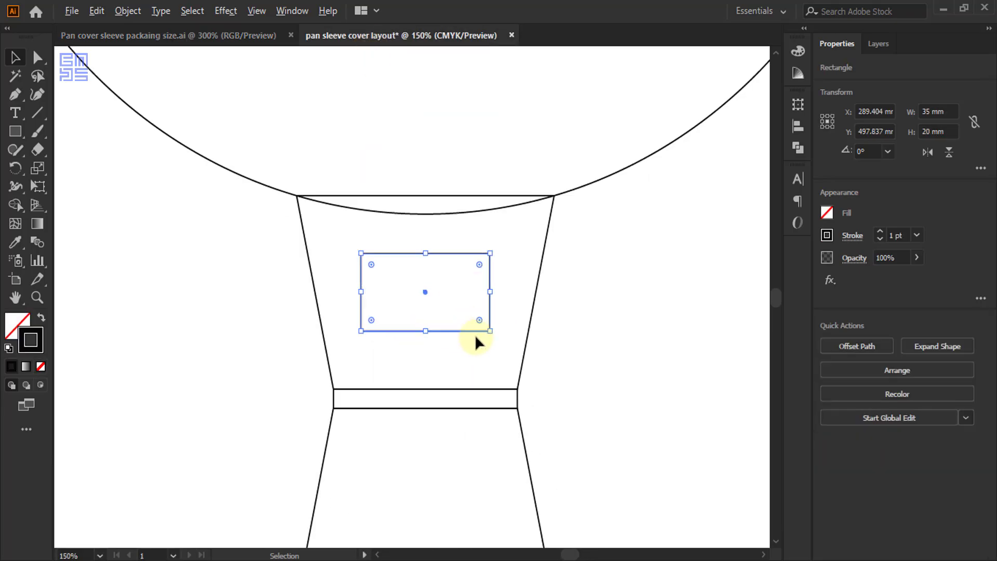
click(233, 36)
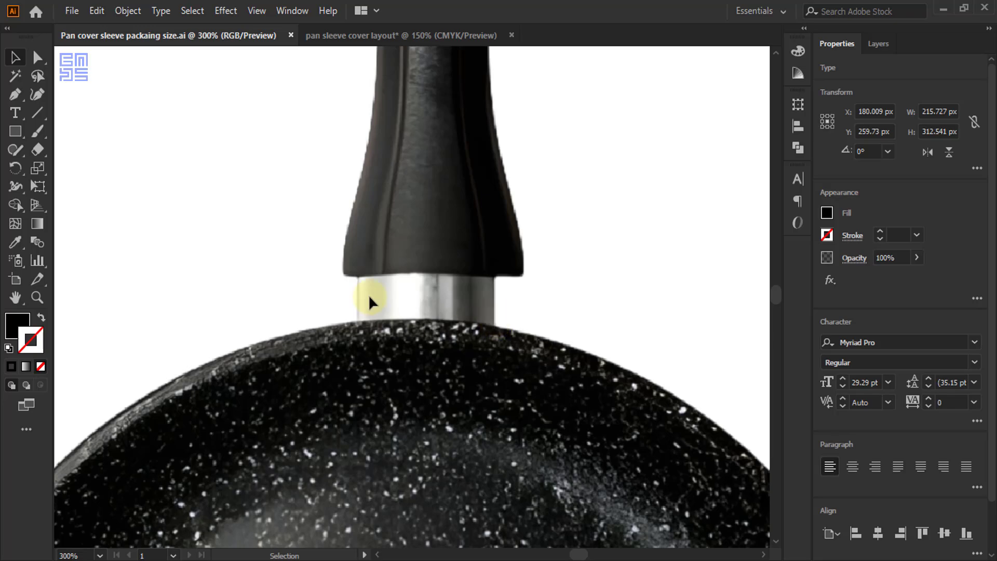
click(347, 32)
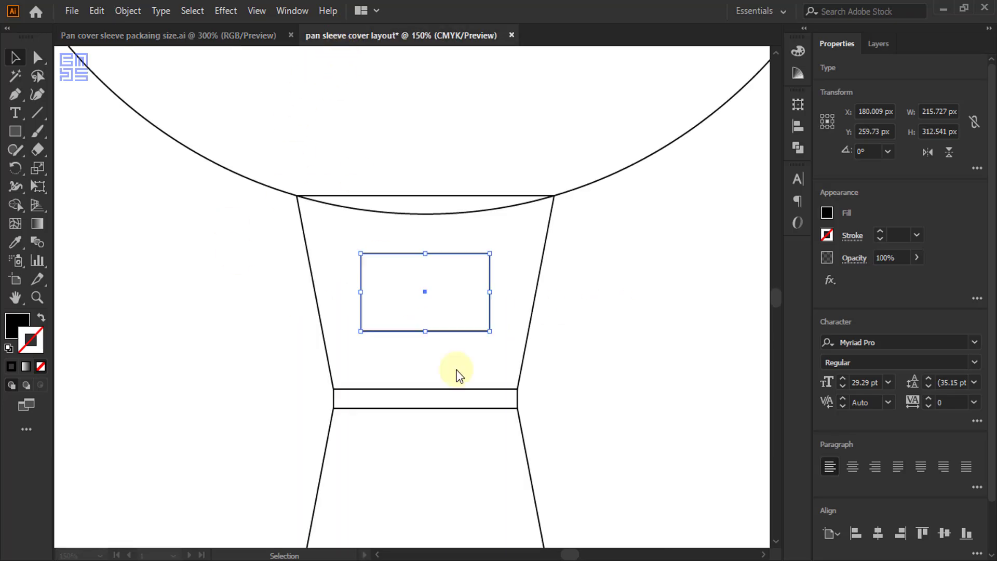
- Round the two lower corners of the handle rectangle with a 5 mm corner radius
click(36, 57)
click(360, 331)
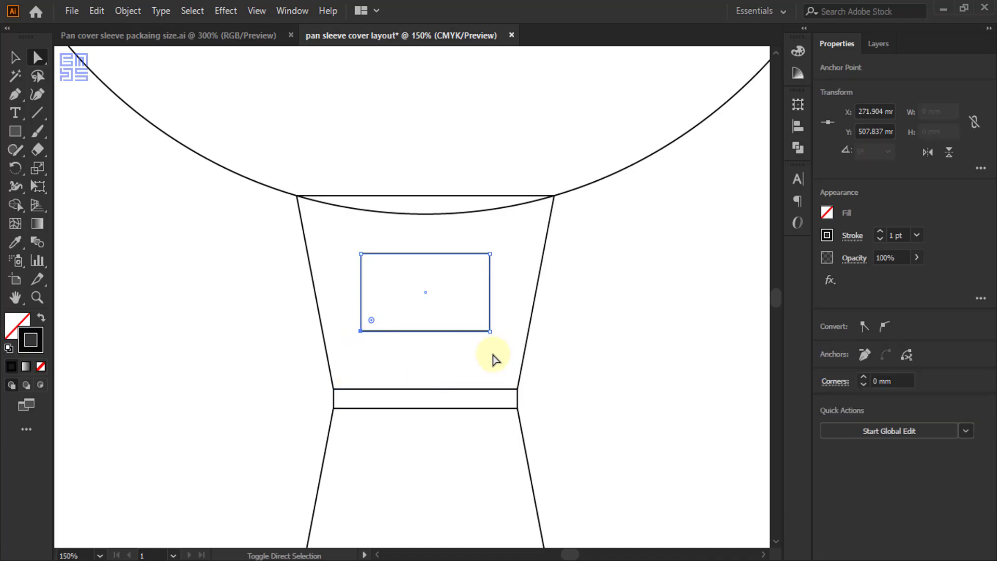
shift+click(489, 331)
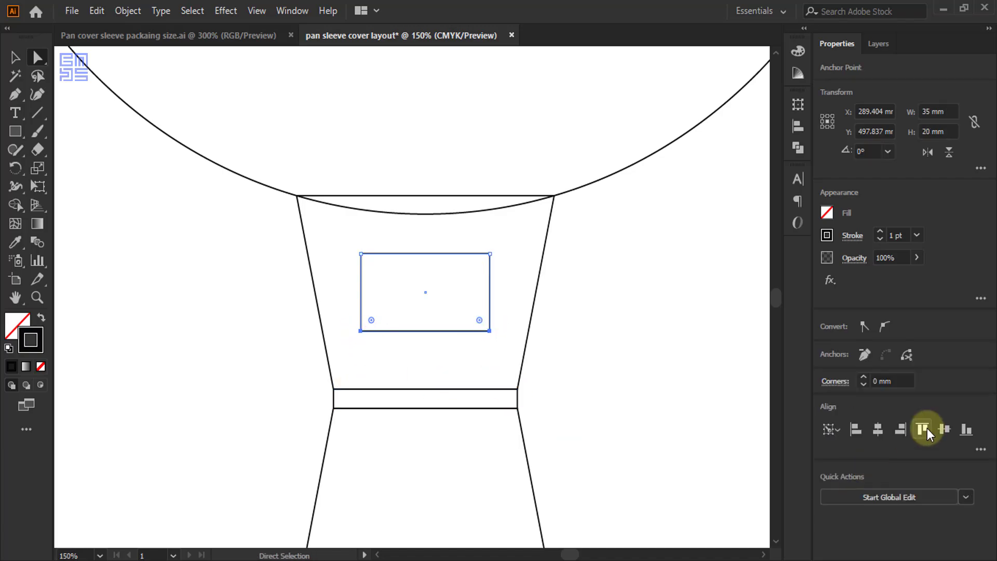
double_click(877, 381)
text(5)
key(Return)
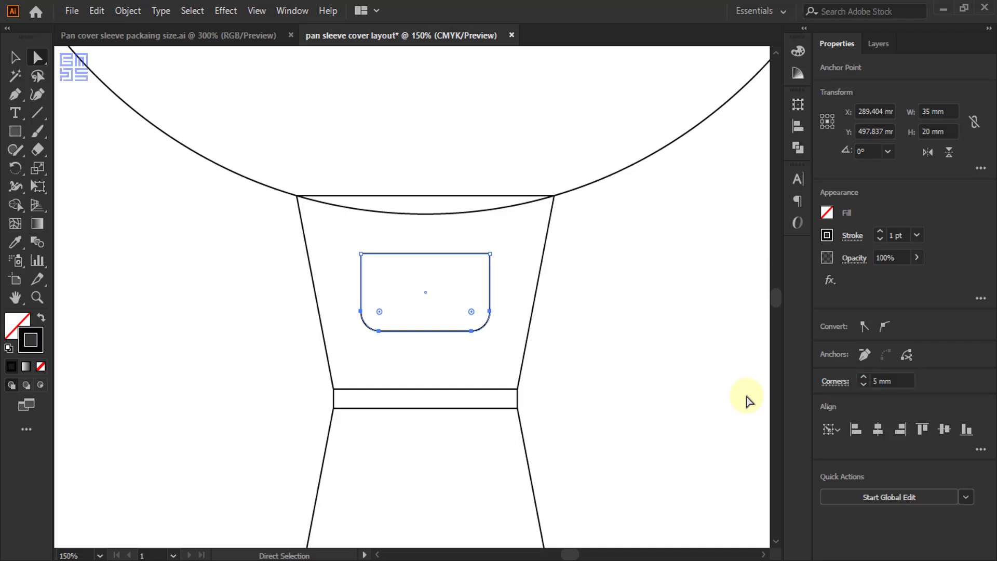
click(17, 58)
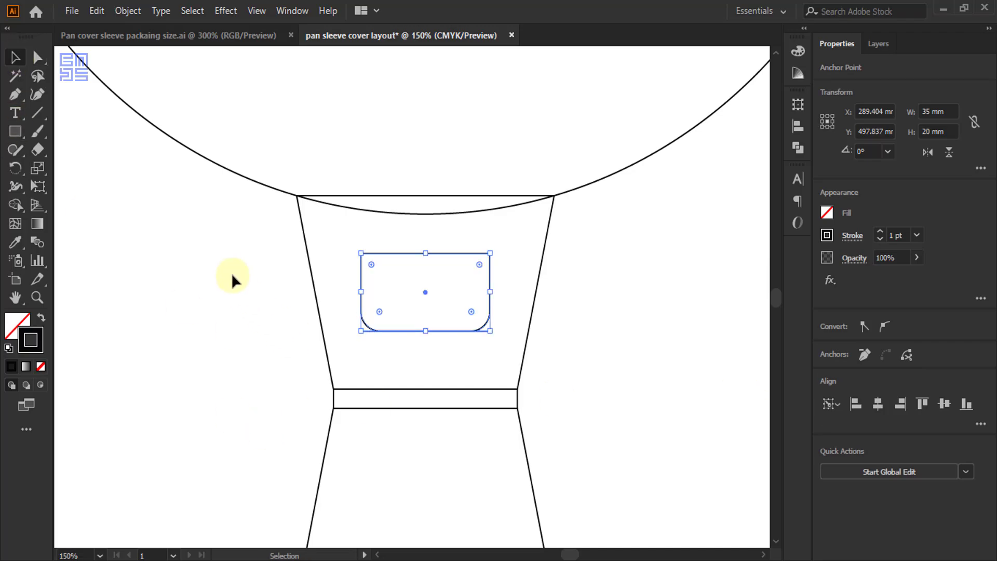
- Align the handle opening's vertical centre to the upper trapezoid as key object and clear the selection
drag(231, 266, 452, 321)
click(314, 284)
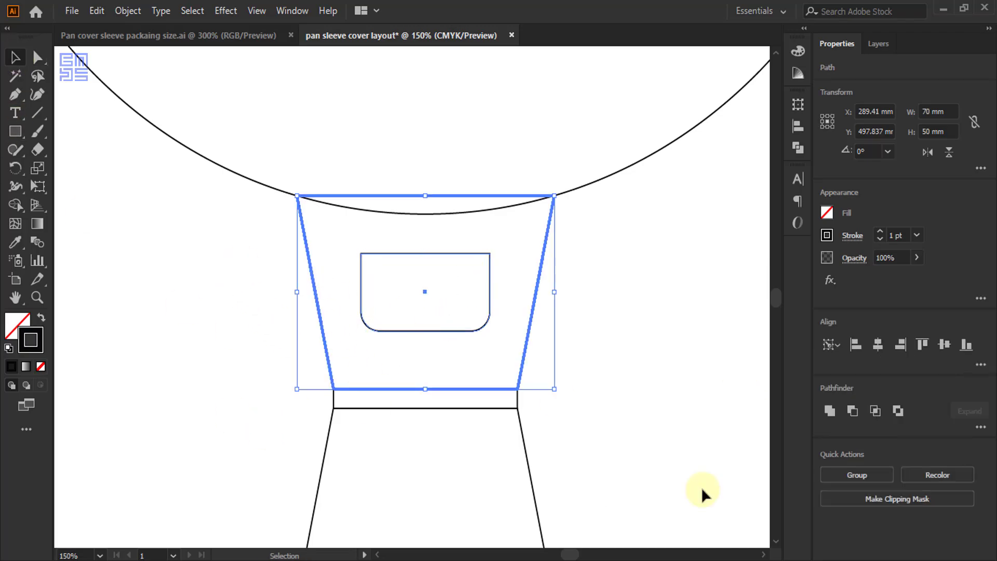
click(947, 343)
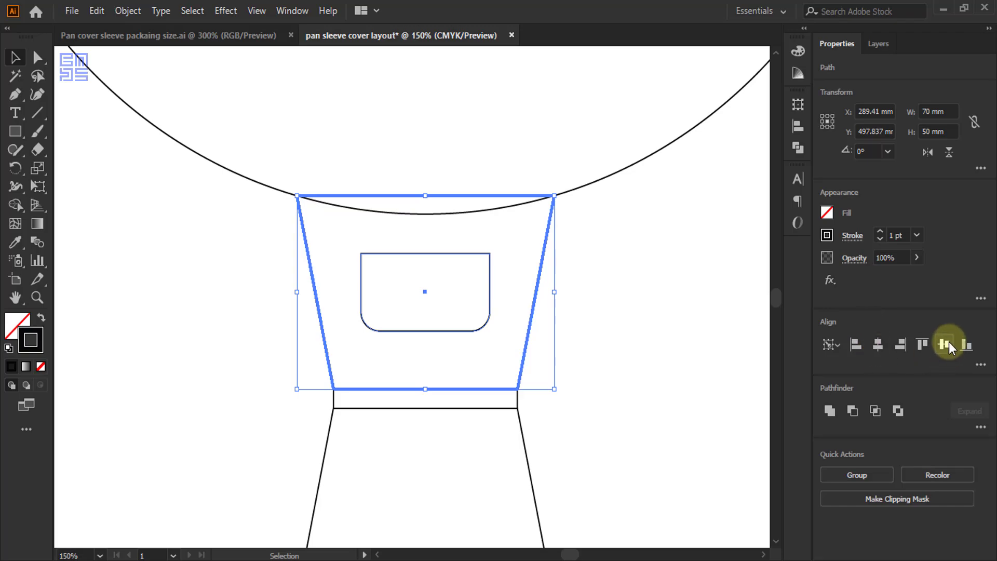
click(673, 382)
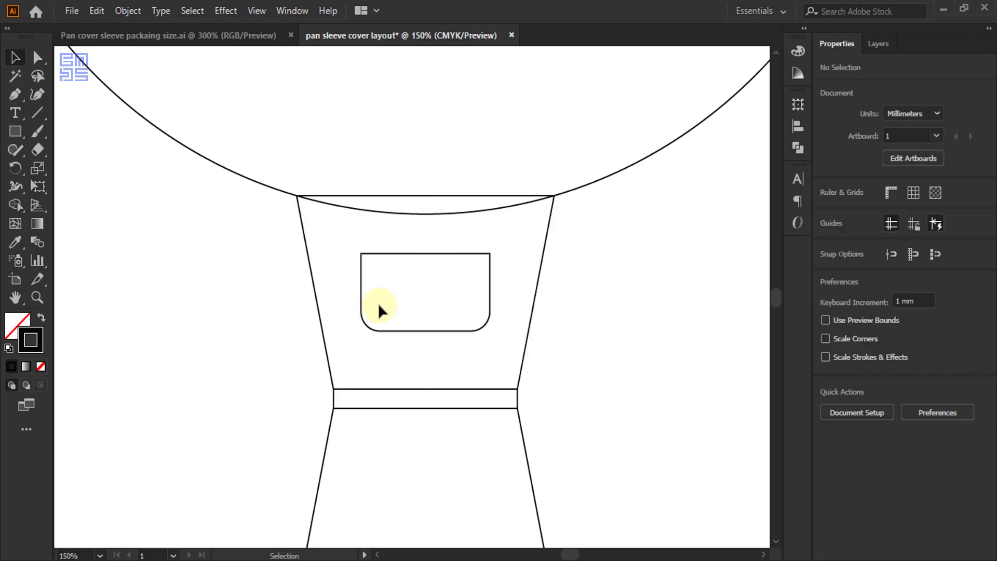
- Review the full sleeve layout with both circles and the handle opening, and compare it with the whole pan in the photo document
scroll(366, 304, down, 2)
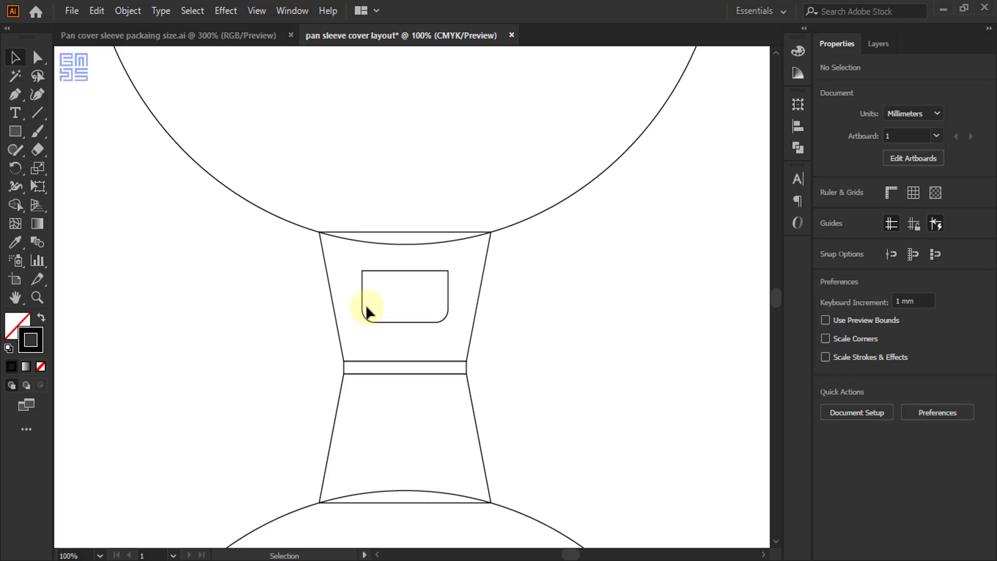
scroll(364, 337, down, 2)
scroll(368, 316, down, 2)
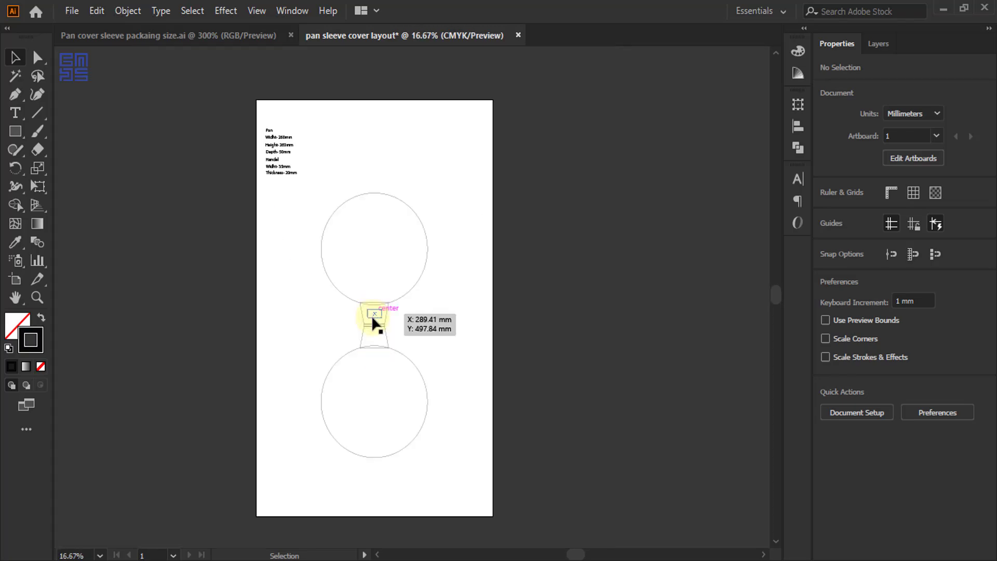
scroll(371, 315, up, 1)
scroll(424, 329, down, 1)
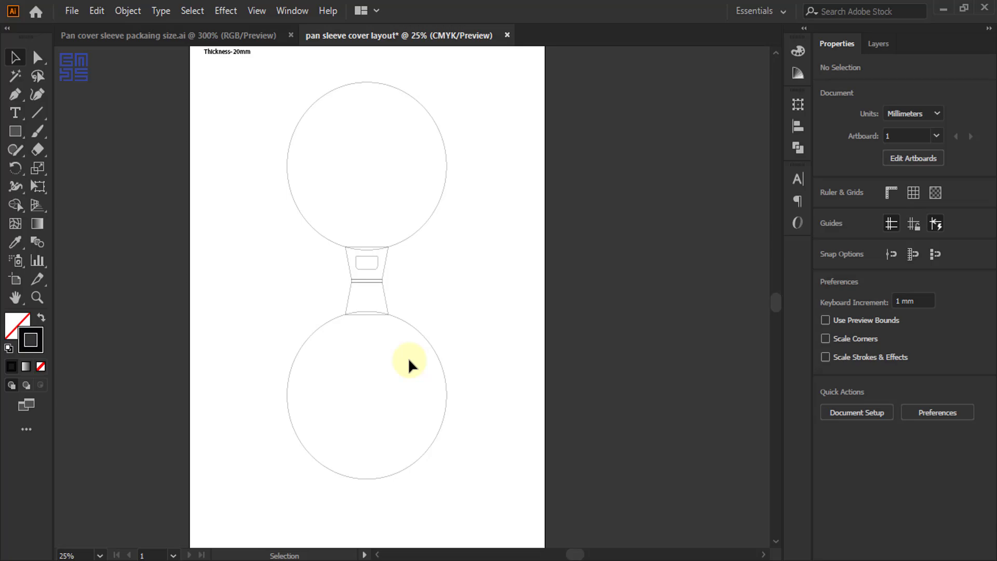
scroll(340, 461, up, 1)
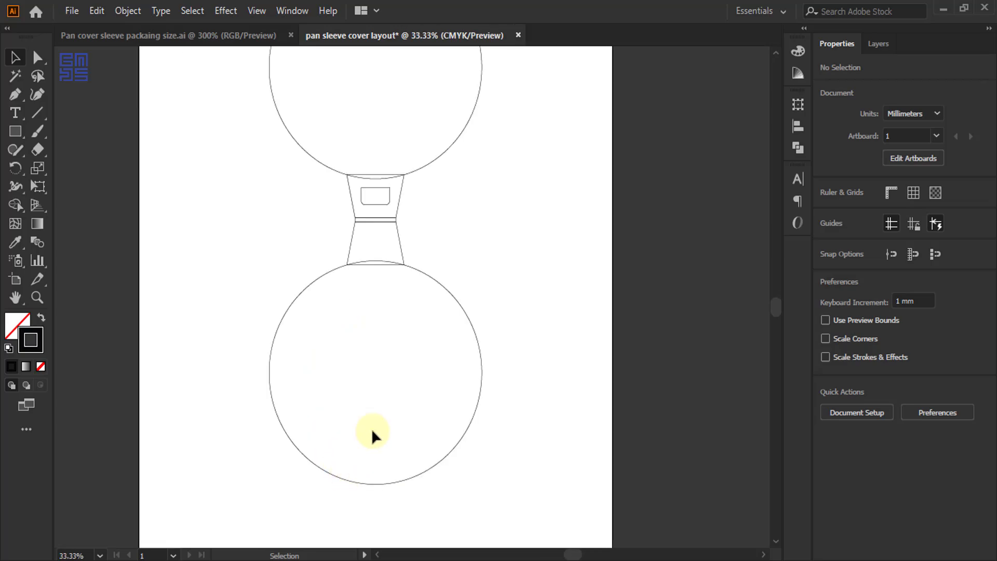
scroll(375, 458, down, 1)
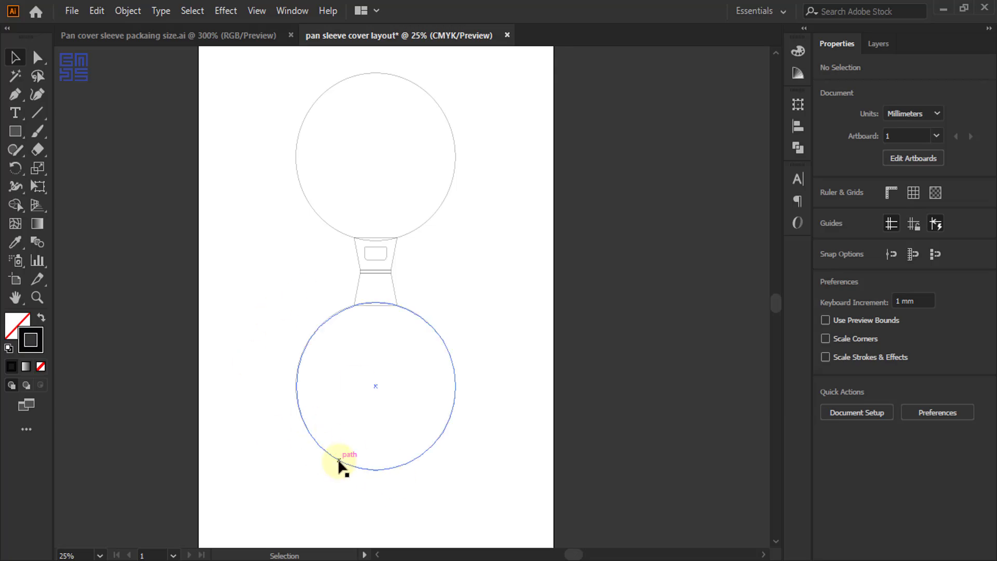
click(264, 36)
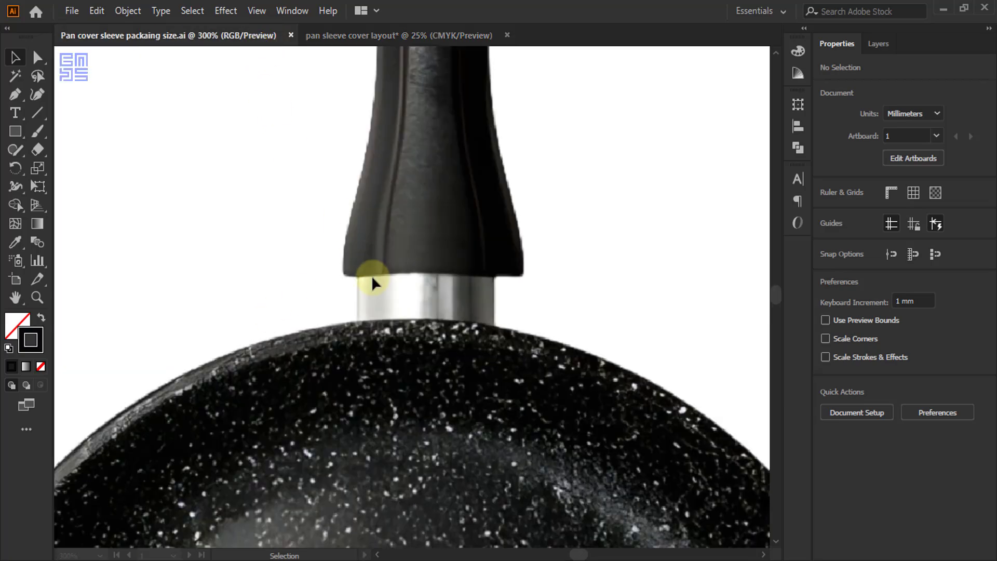
scroll(408, 224, down, 4)
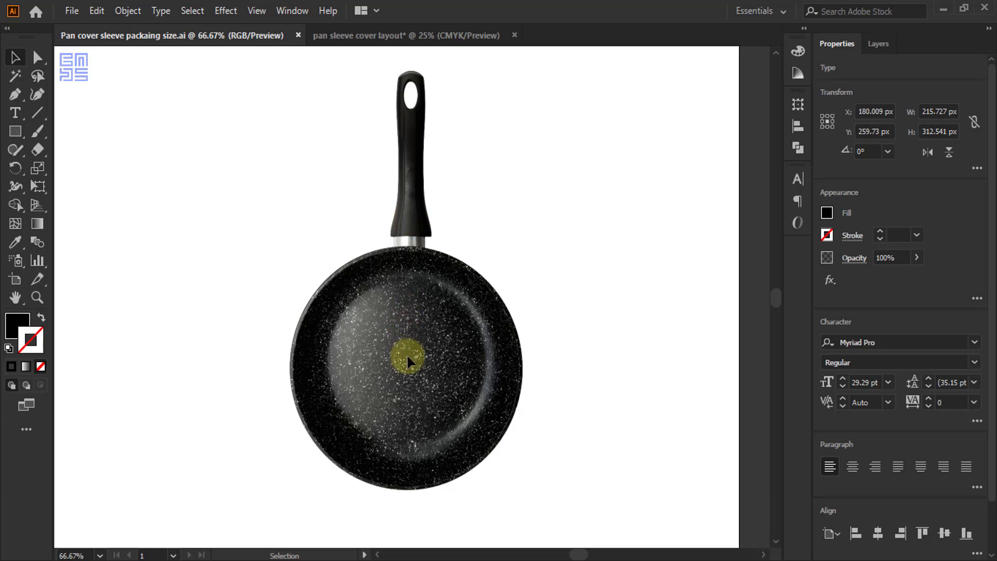
key(alt)
click(377, 35)
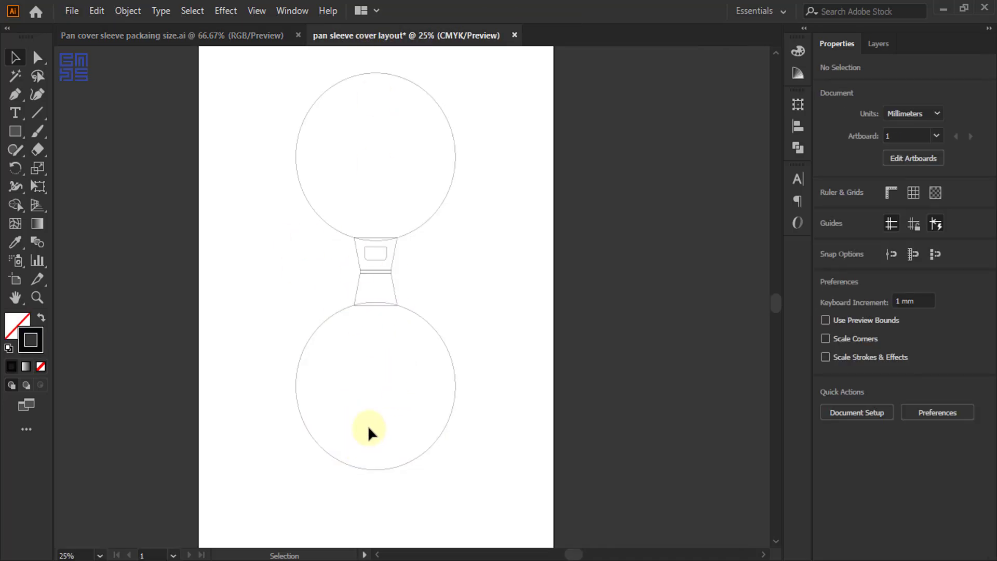
- Copy the lower trapezoid to just below the lower circle and flip the copy vertically
scroll(293, 446, up, 2)
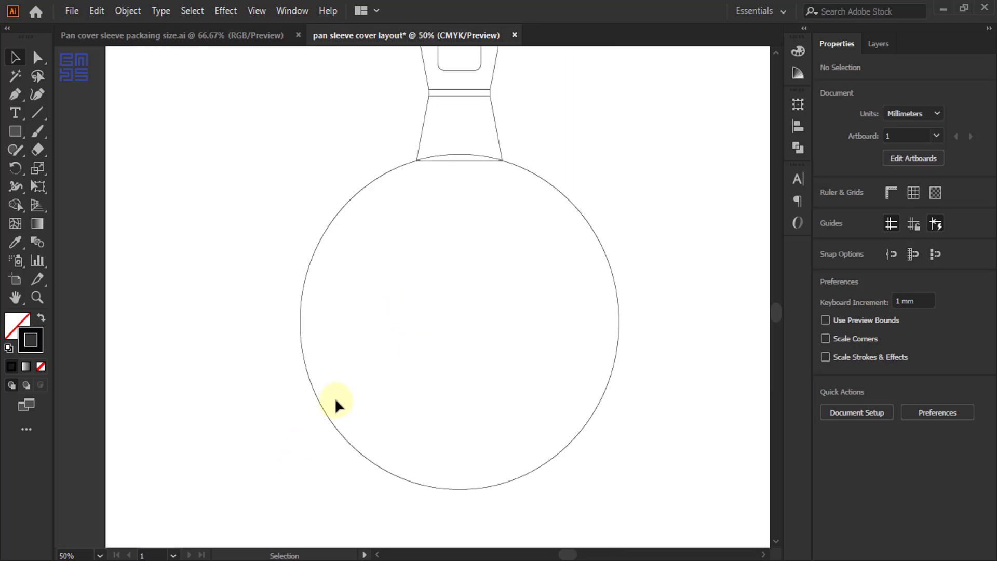
scroll(334, 398, down, 1)
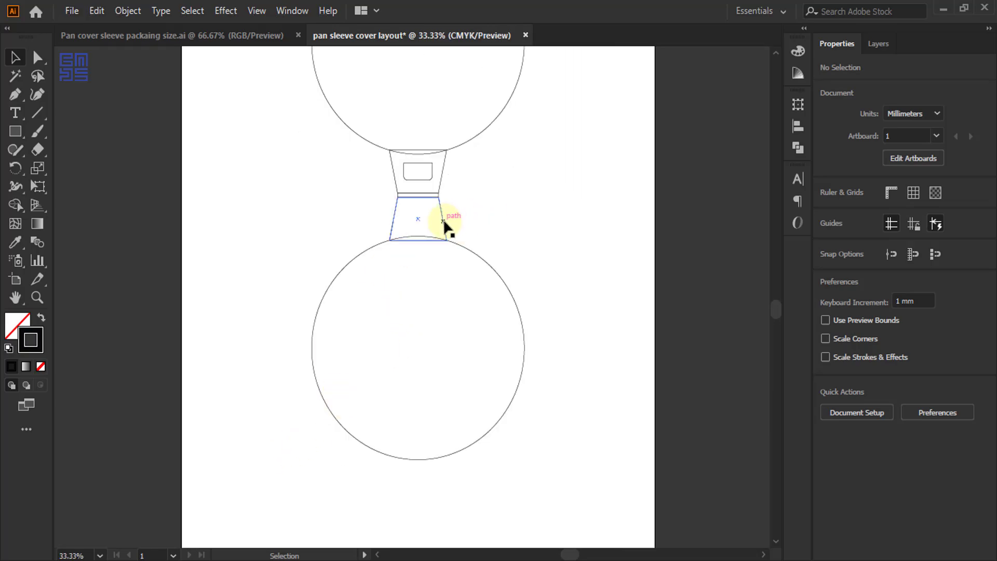
drag(447, 218, 441, 507)
scroll(435, 415, down, 3)
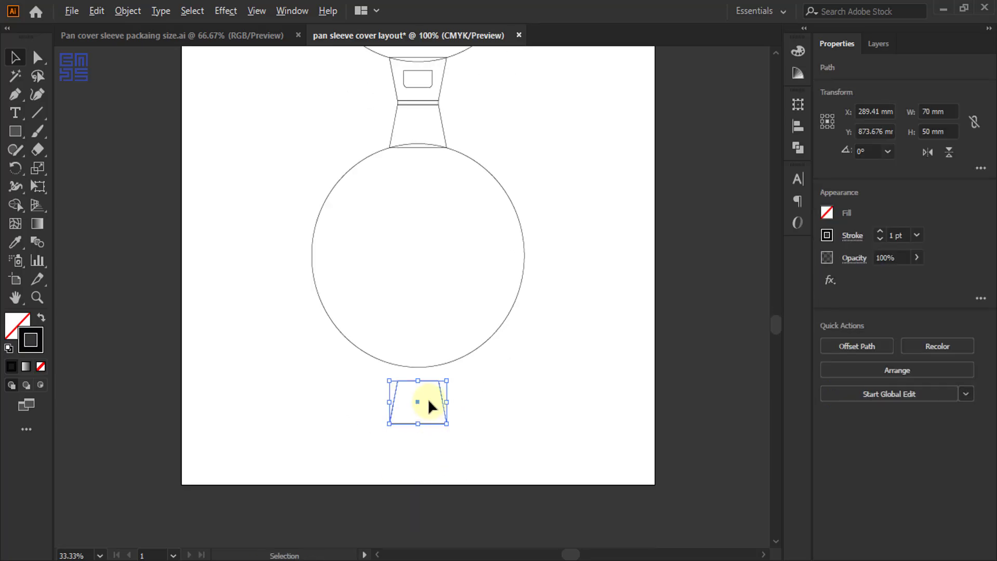
scroll(428, 399, up, 3)
click(949, 152)
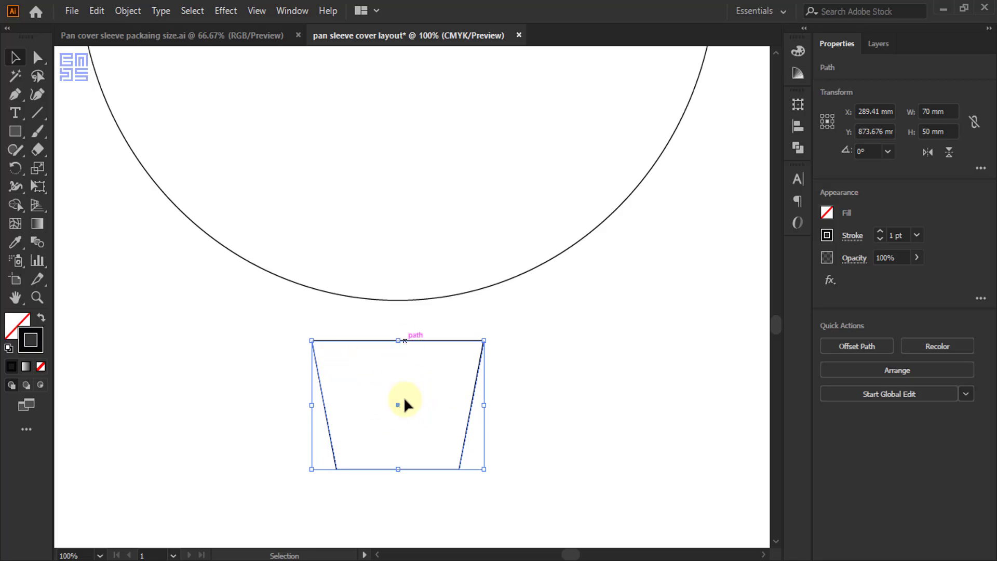
- Set the flipped trapezoid's height to 25 mm
click(798, 106)
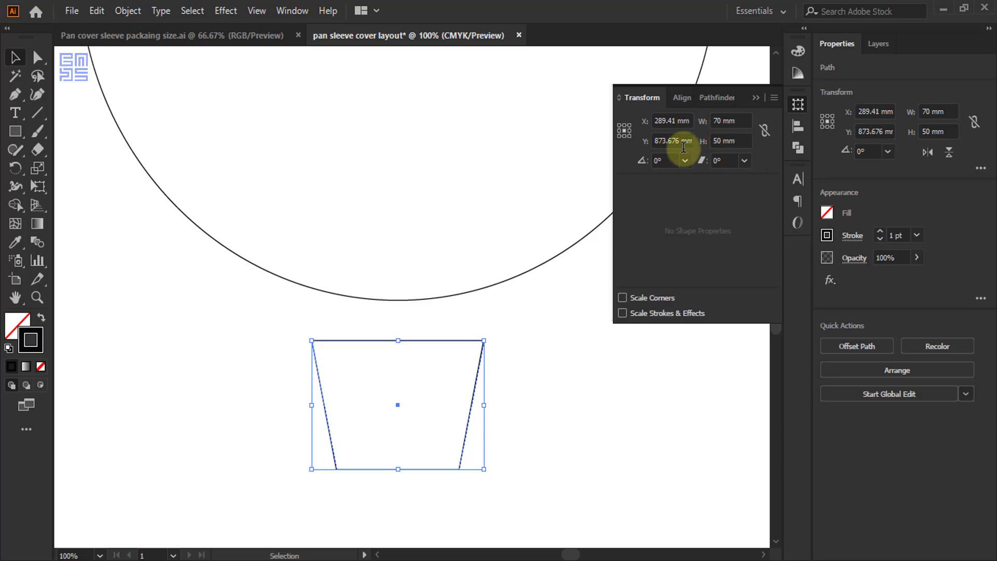
double_click(720, 141)
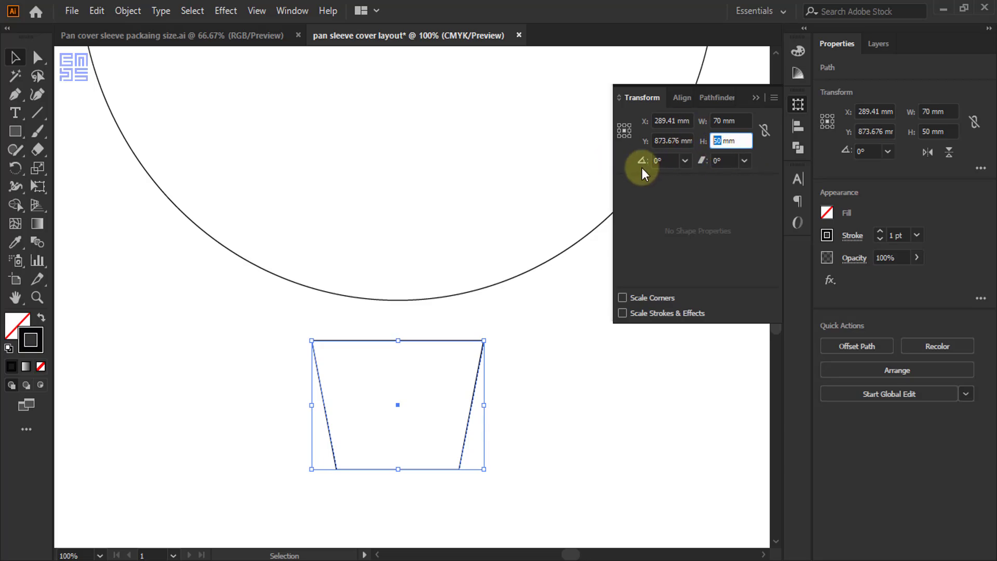
text(25)
key(Return)
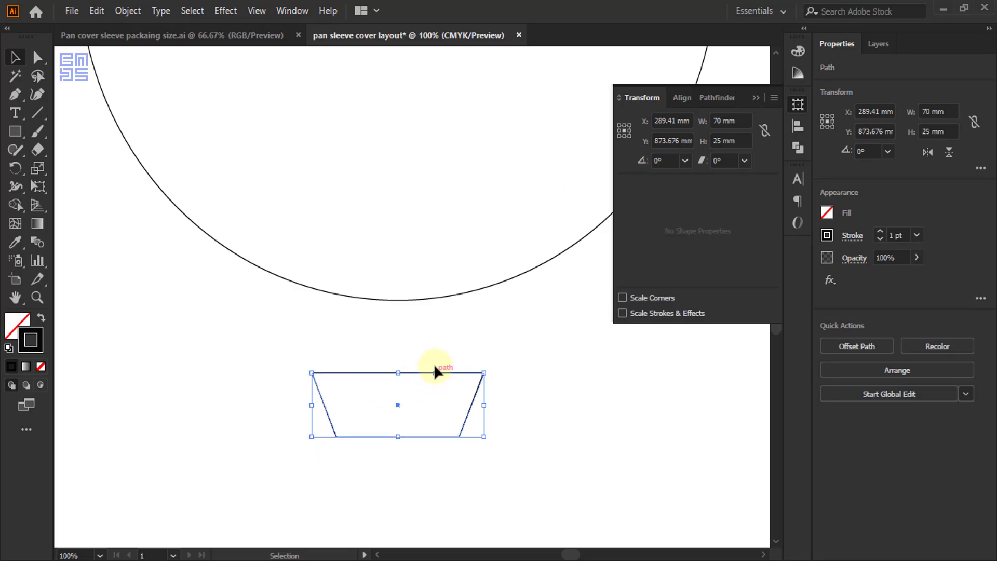
- Move the flipped trapezoid up onto the lower circle's bottom and centre it horizontally with the circle as key object
drag(434, 373, 434, 284)
drag(538, 328, 516, 273)
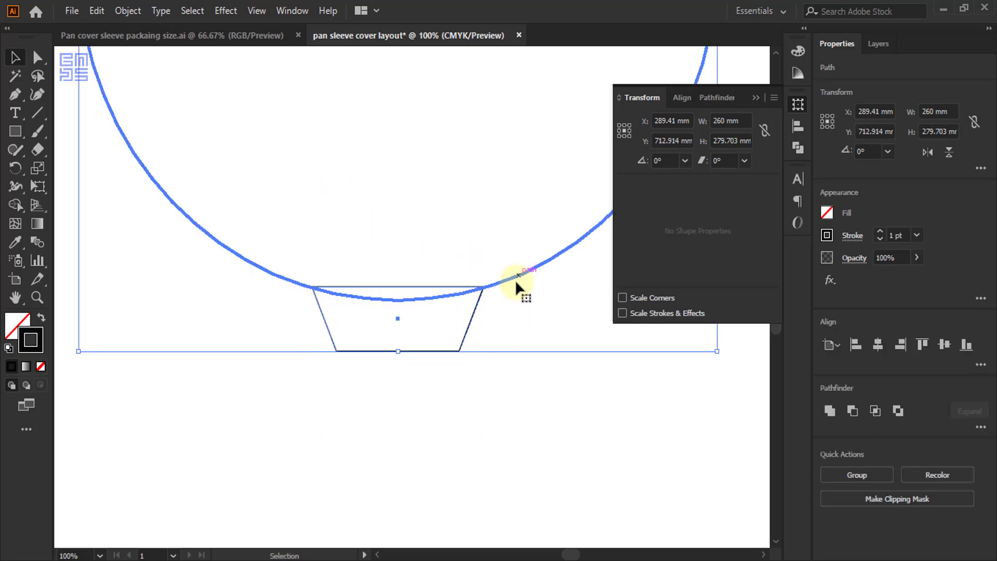
click(516, 408)
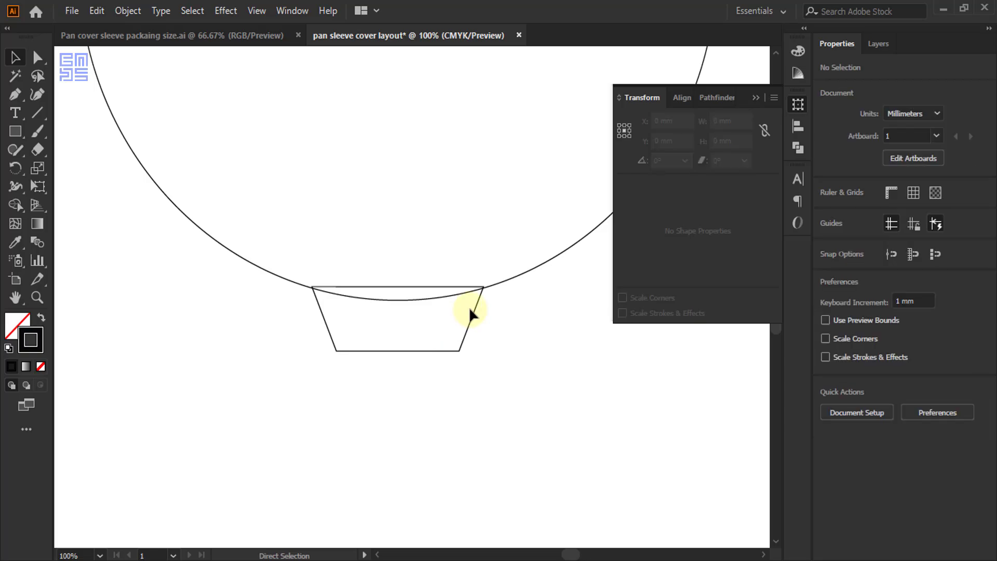
- In outline view, nudge the bottom flap's upper corner exactly onto the circle's edge, and return to preview
key(ctrl+y)
scroll(490, 290, up, 3)
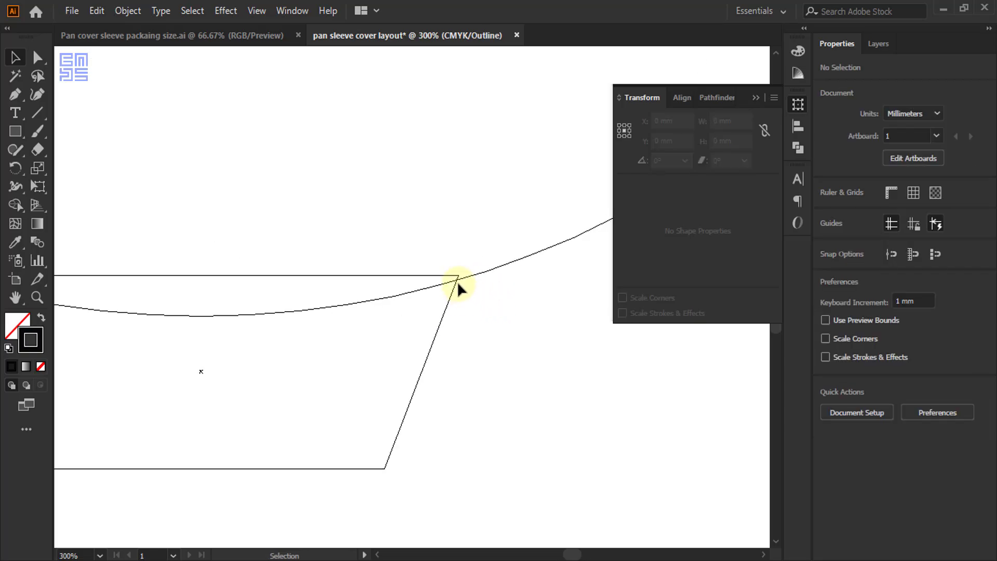
scroll(457, 281, up, 7)
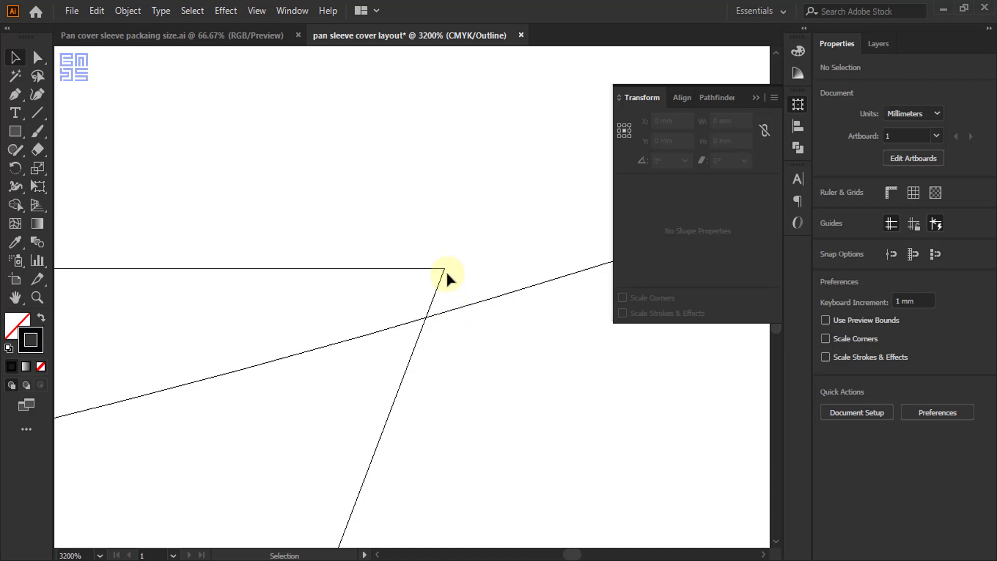
drag(444, 272, 440, 311)
scroll(511, 291, down, 2)
scroll(512, 286, down, 3)
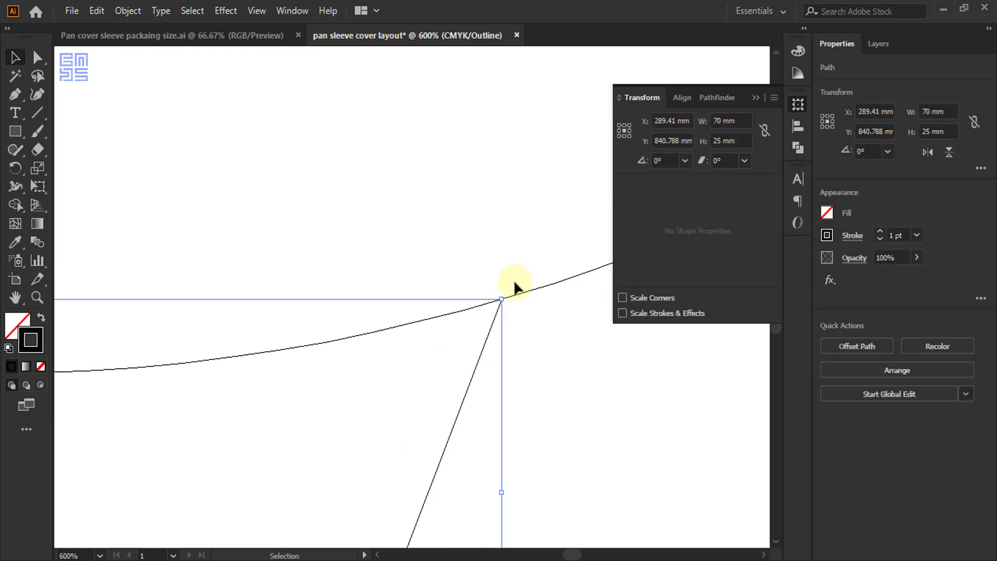
key(ctrl+y)
scroll(535, 249, down, 2)
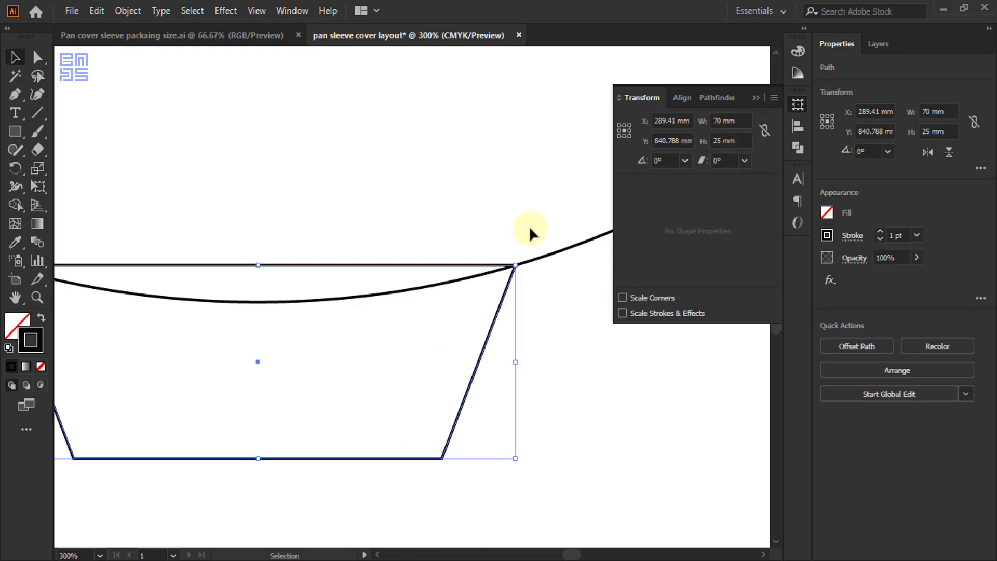
scroll(527, 229, down, 1)
scroll(423, 201, down, 2)
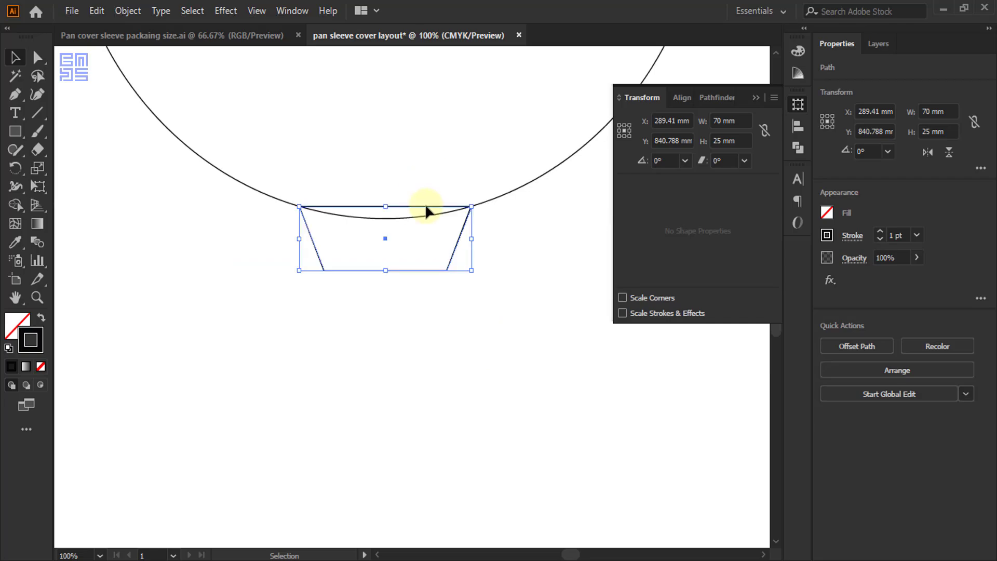
- Duplicate the bottom flap below itself and resize the copy to 35 mm wide and 12.5 mm high
drag(460, 244, 443, 338)
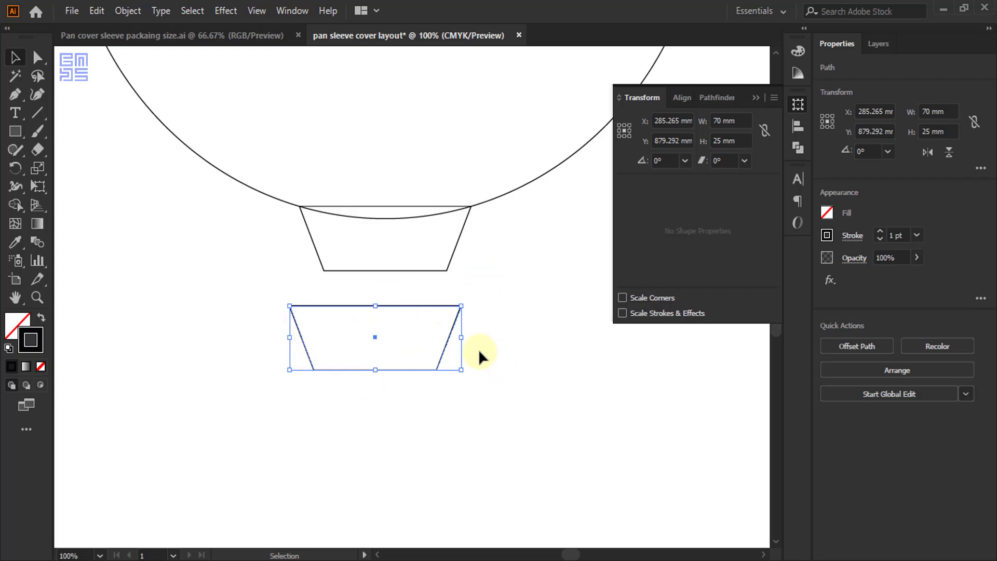
double_click(723, 122)
text(35)
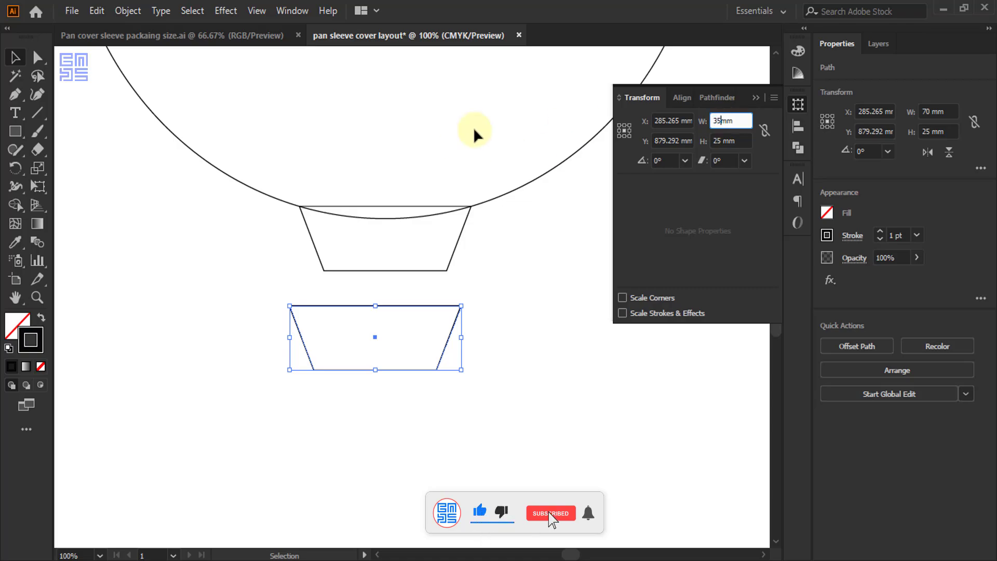
key(Tab)
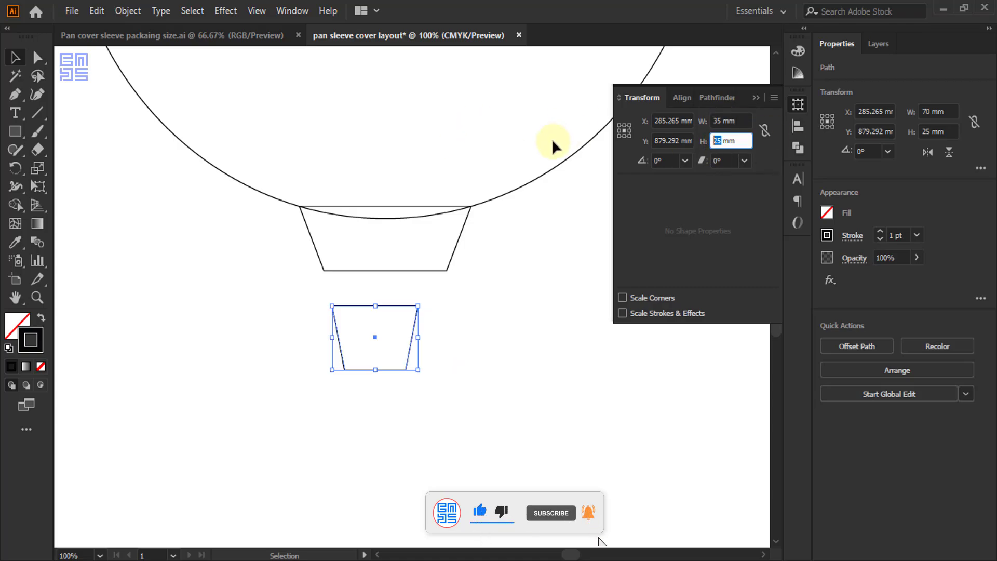
text(12.)
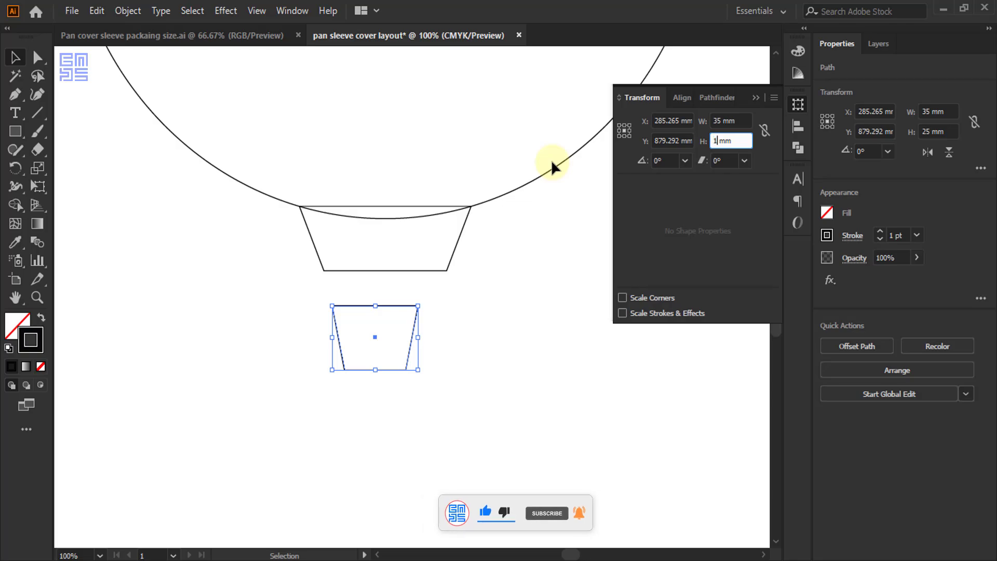
key(Return)
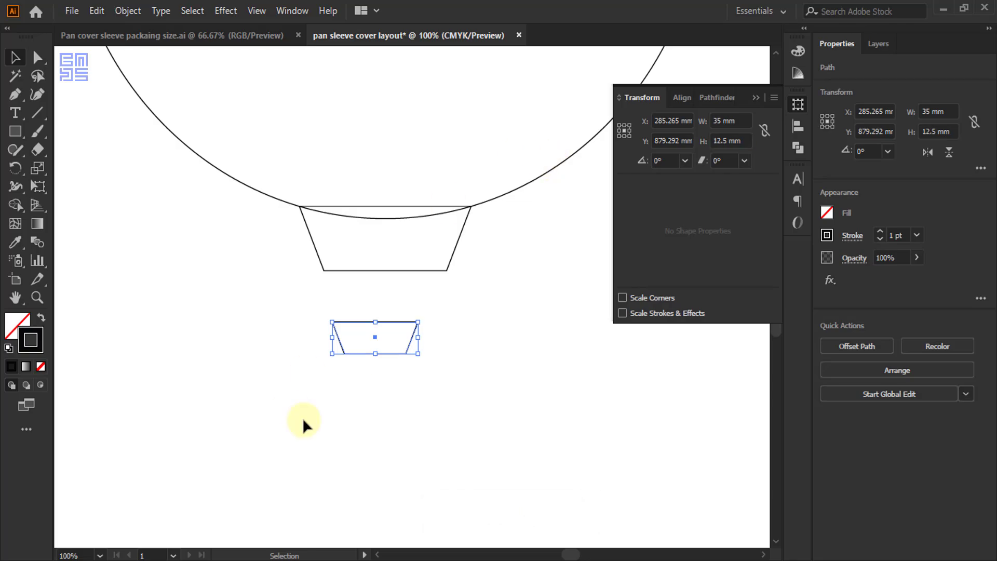
- Flip the small trapezoid vertically and place it centred under the bottom flap's lower edge
scroll(379, 314, up, 2)
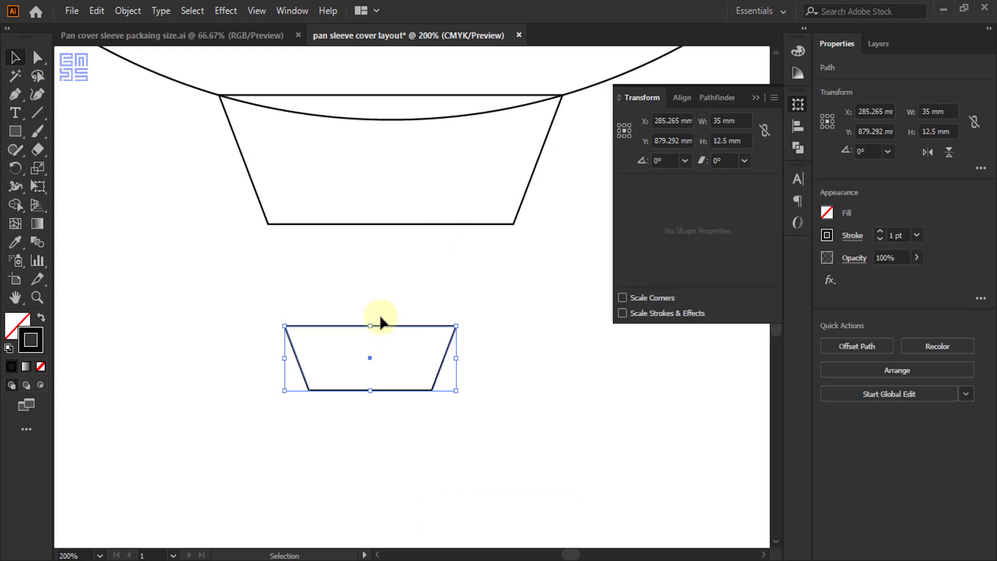
click(947, 152)
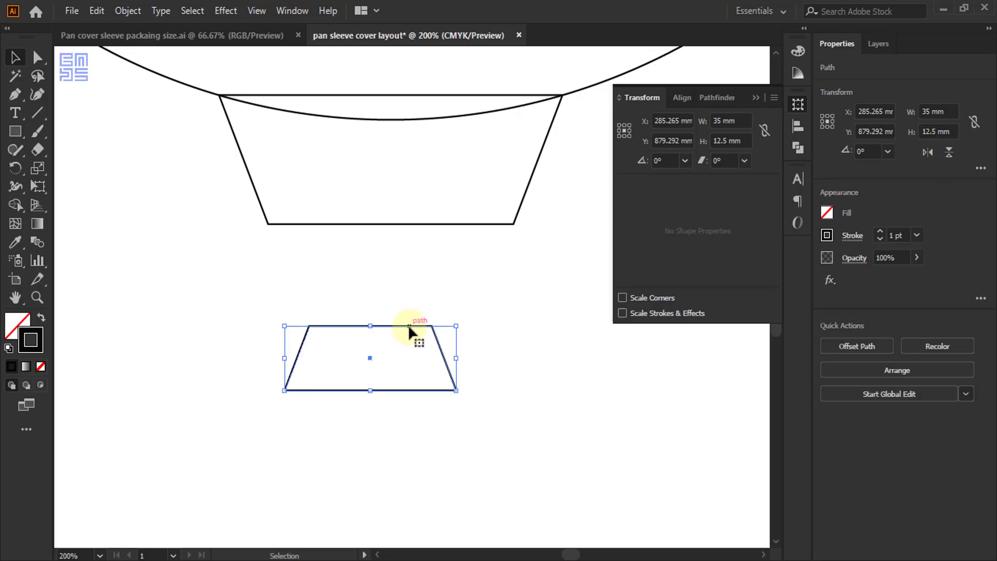
drag(408, 327, 412, 234)
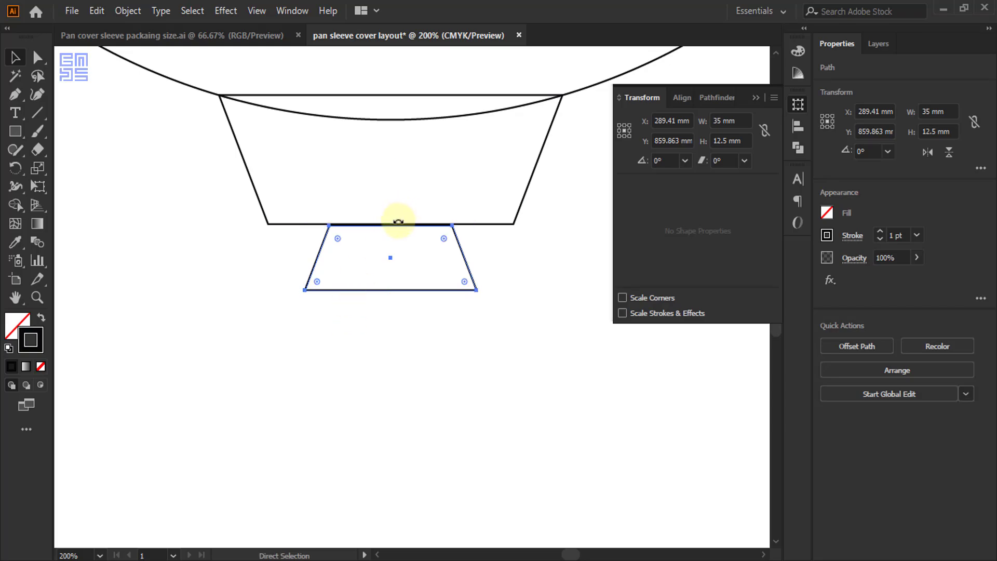
- In outline view, snap the small trapezoid's top edge exactly to the flap's lower edge, and return to preview
key(ctrl+y)
scroll(425, 226, up, 4)
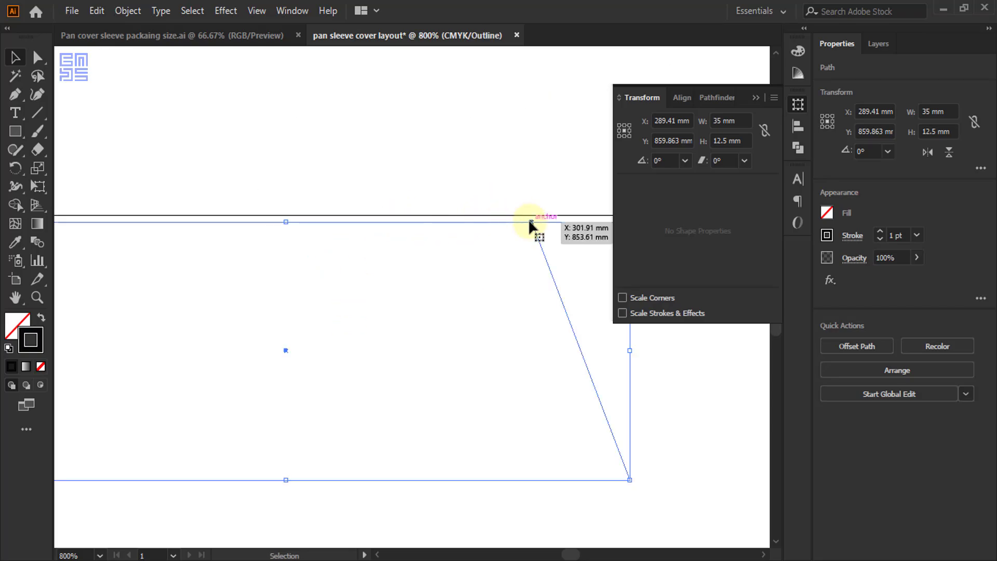
scroll(525, 224, up, 2)
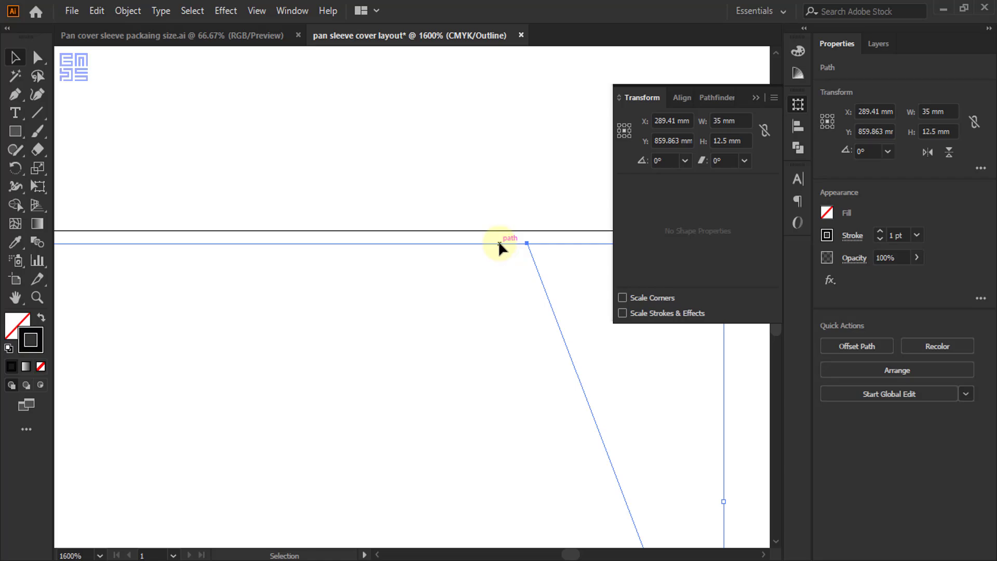
drag(497, 241, 497, 230)
scroll(397, 238, down, 6)
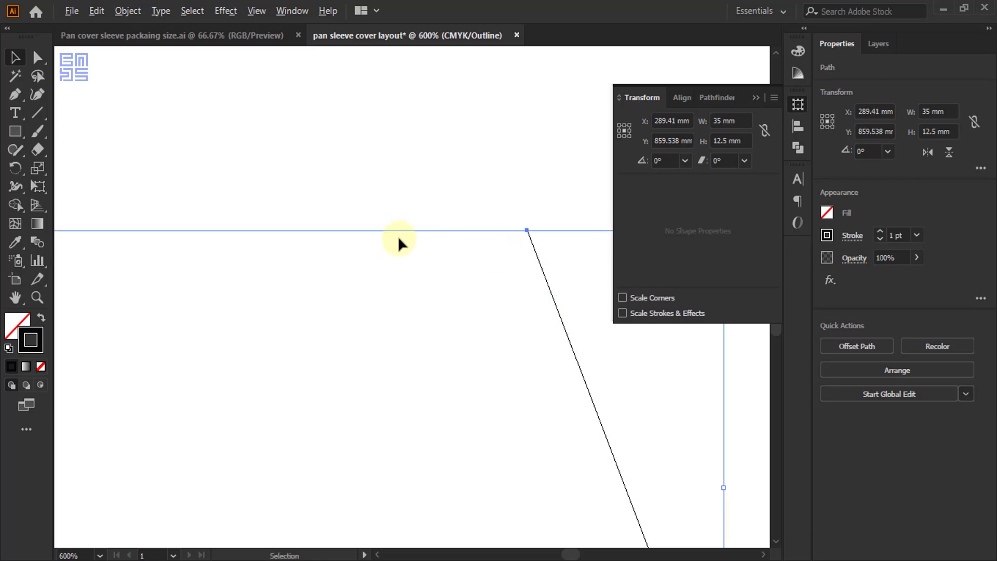
key(a)
key(ctrl+y)
key(v)
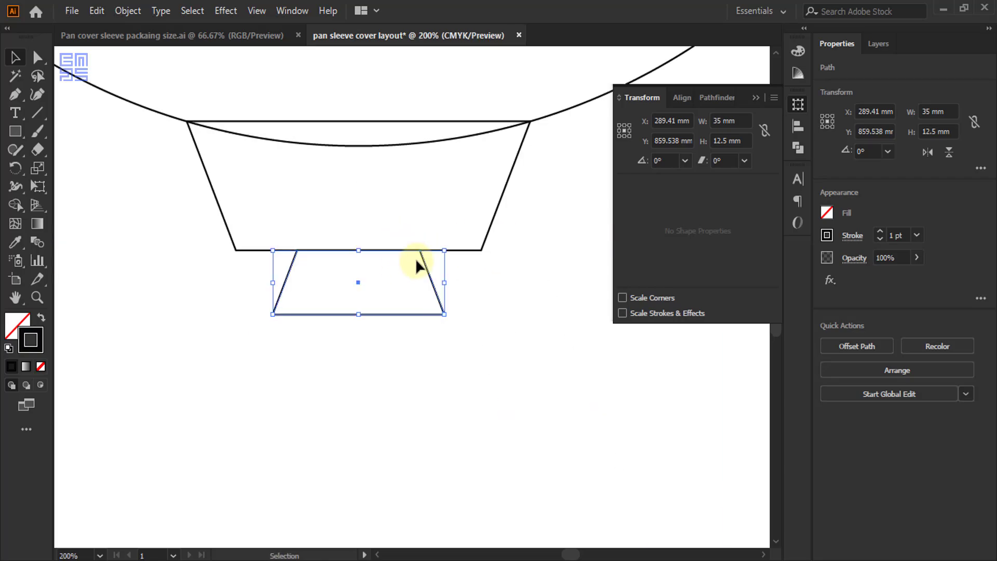
- Align the small trapezoid horizontally to the bottom flap as key object and clear the selection
drag(290, 363, 480, 242)
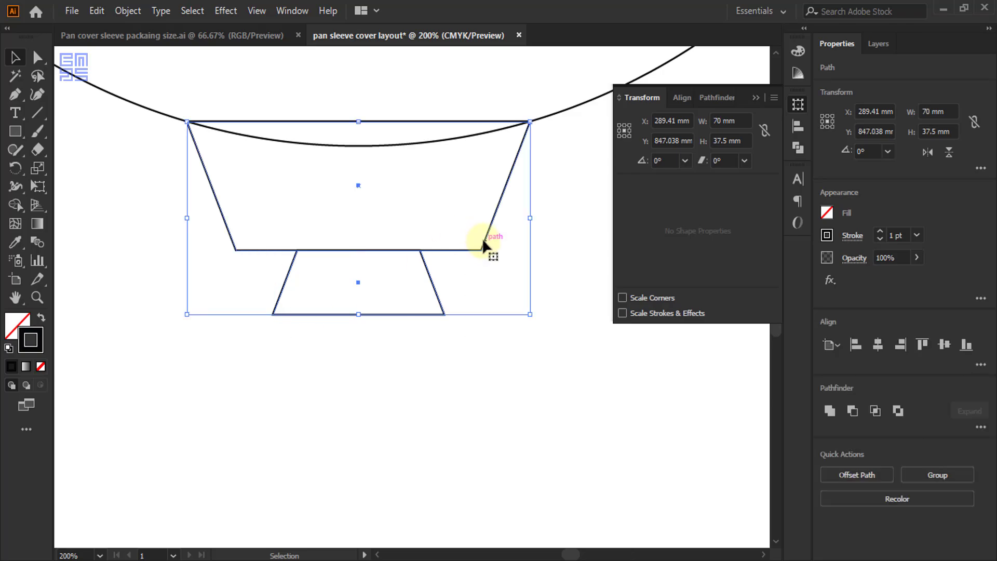
click(481, 239)
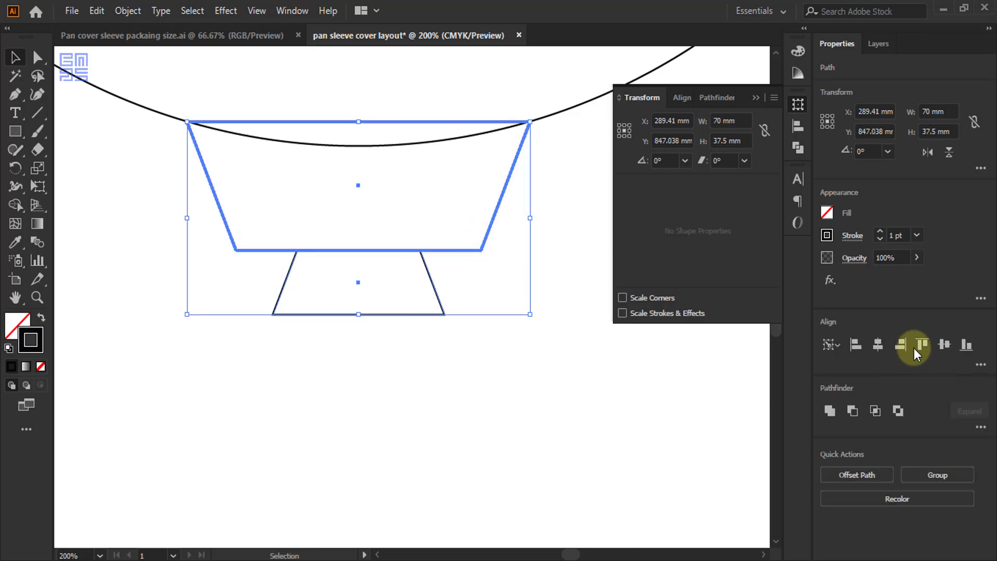
click(497, 356)
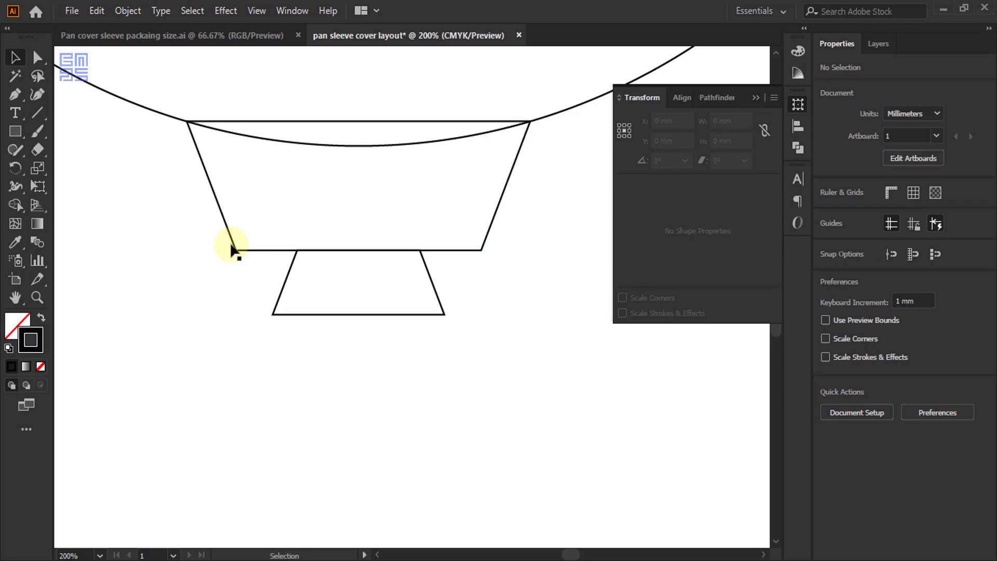
- Round the bottom flap's two lower corners with a 5 mm corner radius
click(38, 58)
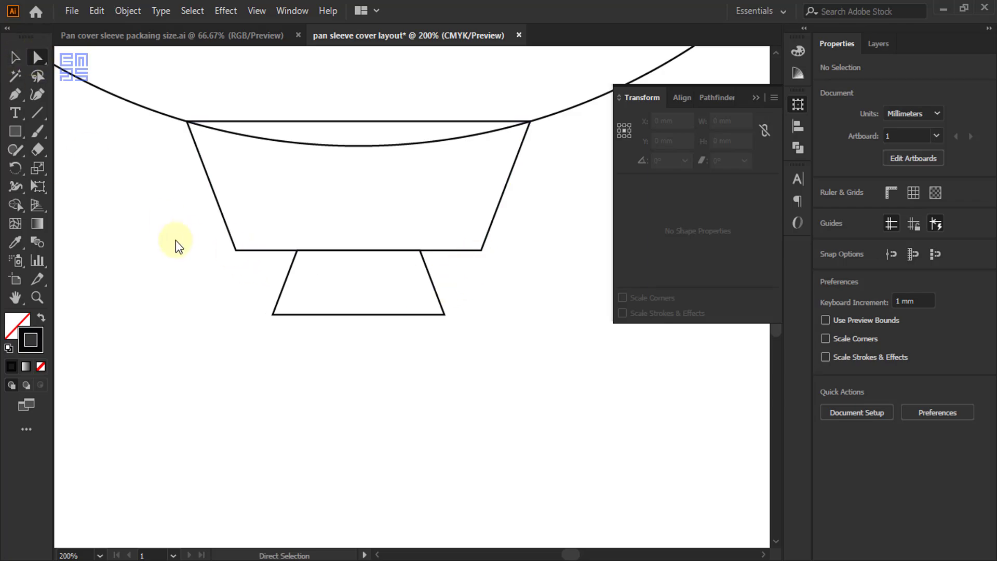
drag(213, 271, 263, 228)
drag(513, 270, 483, 251)
drag(882, 383, 771, 388)
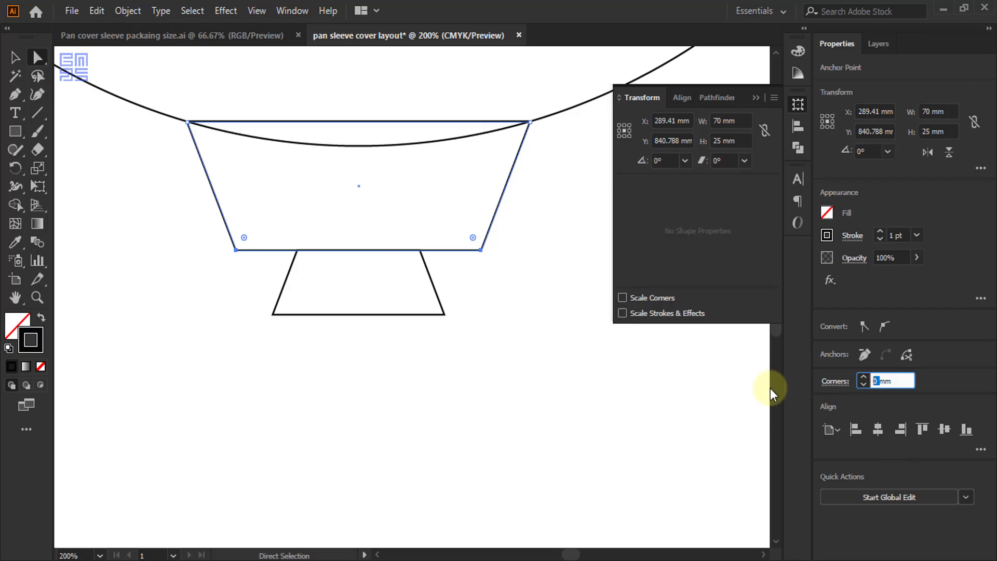
text(5)
key(Return)
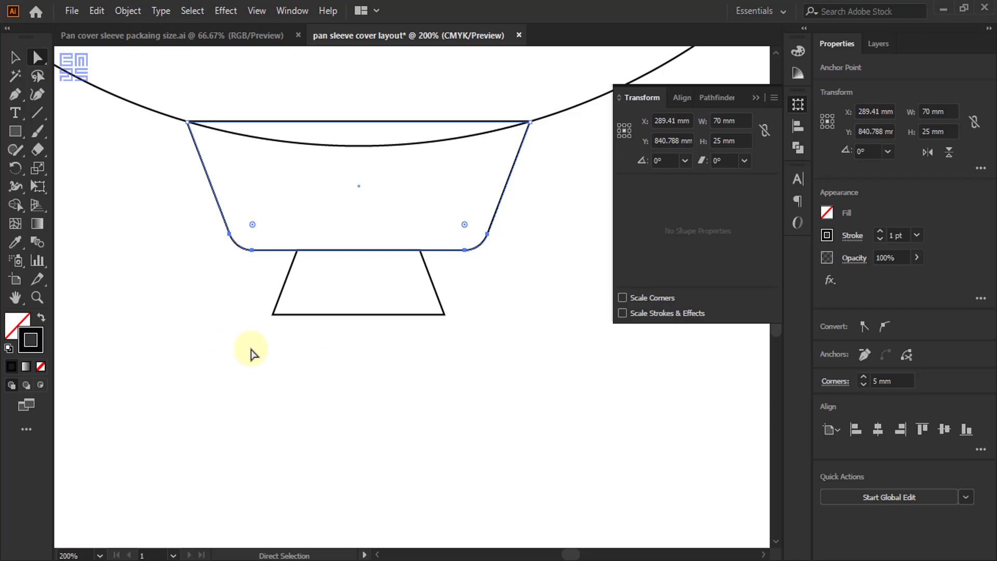
- Round the small trapezoid's two lower corners with a 3 mm corner radius
drag(218, 333, 445, 318)
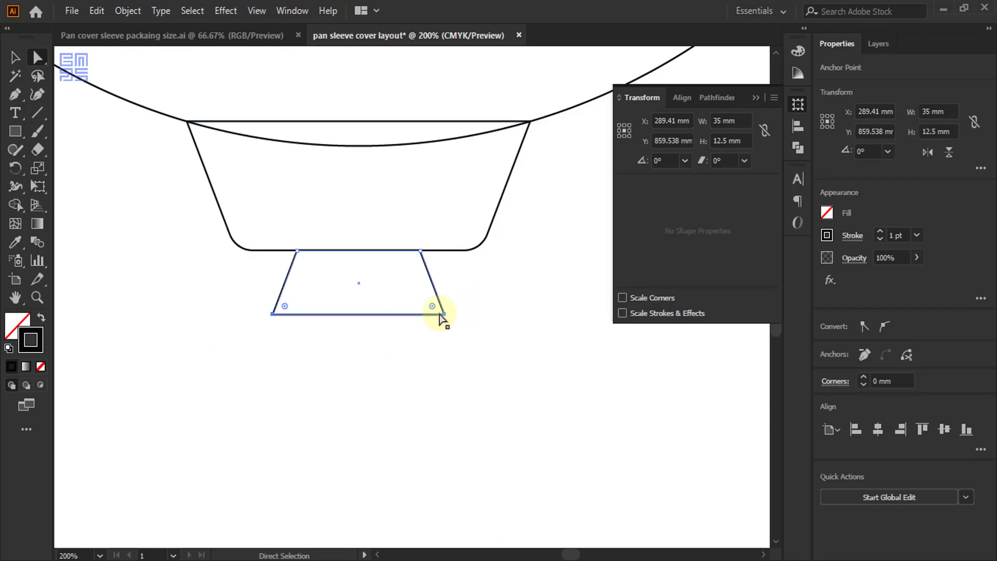
click(879, 383)
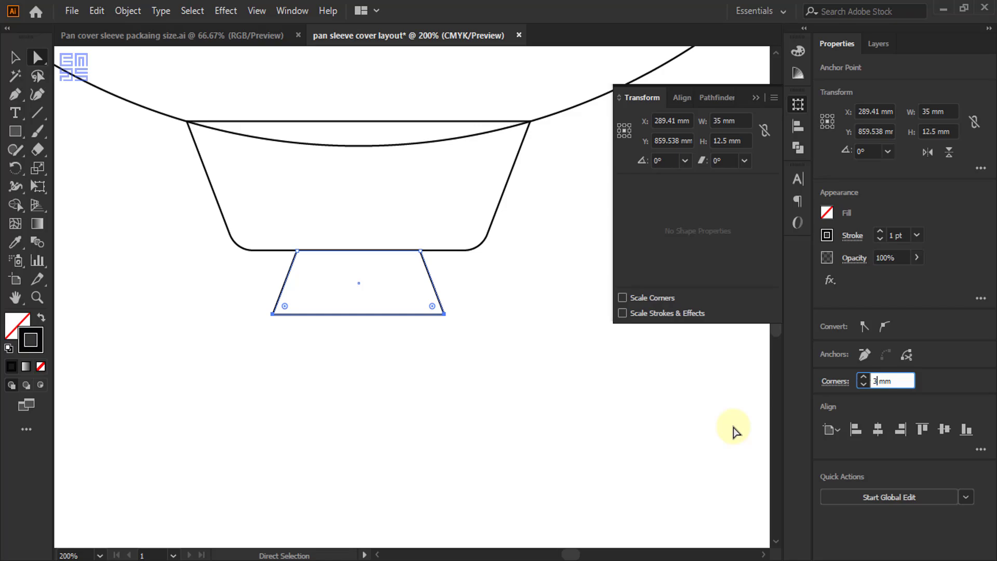
key(Return)
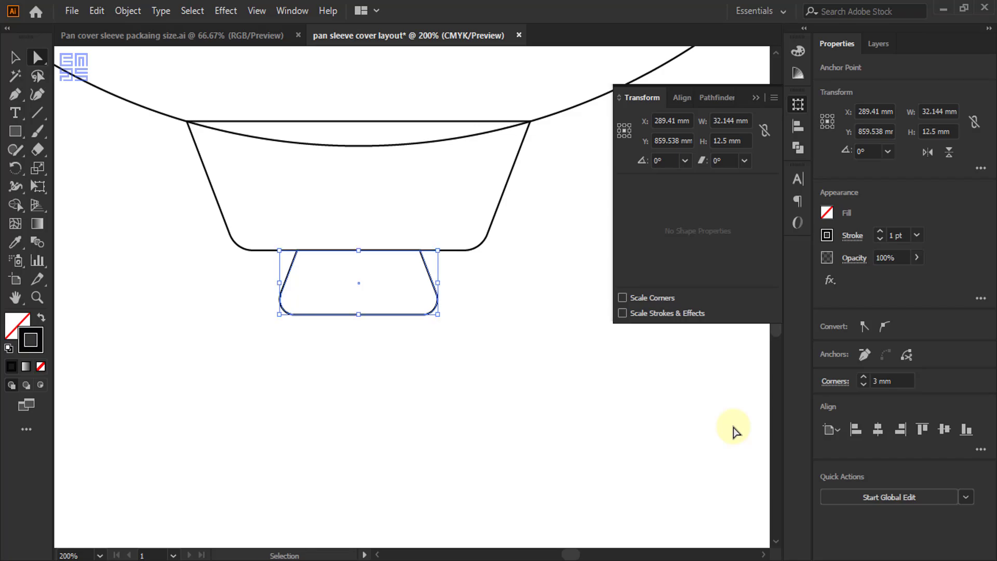
- Undo the small trapezoid's last corner rounding, round its two lower corners with a 2.5 mm radius instead, and clear the selection
key(ctrl+z)
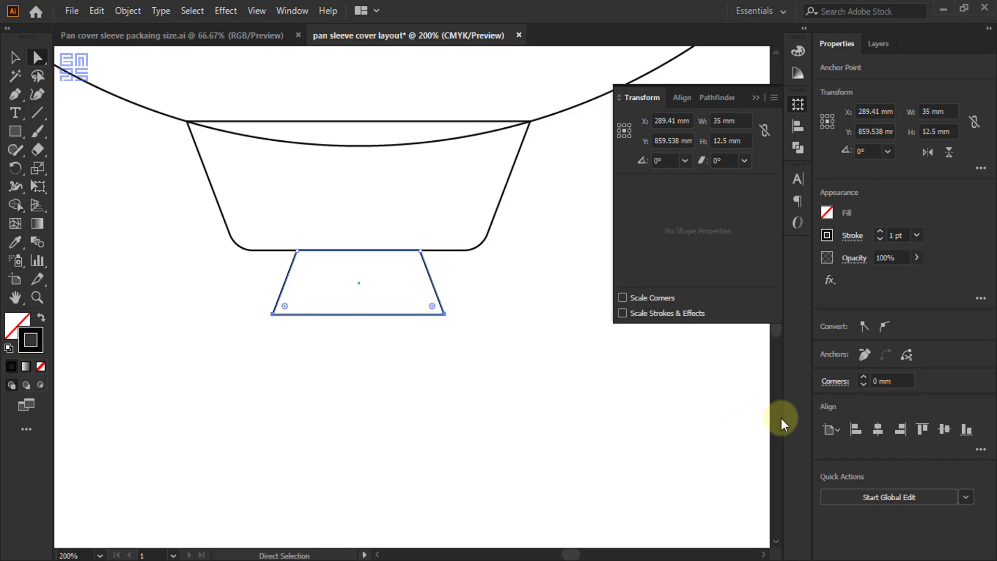
click(880, 381)
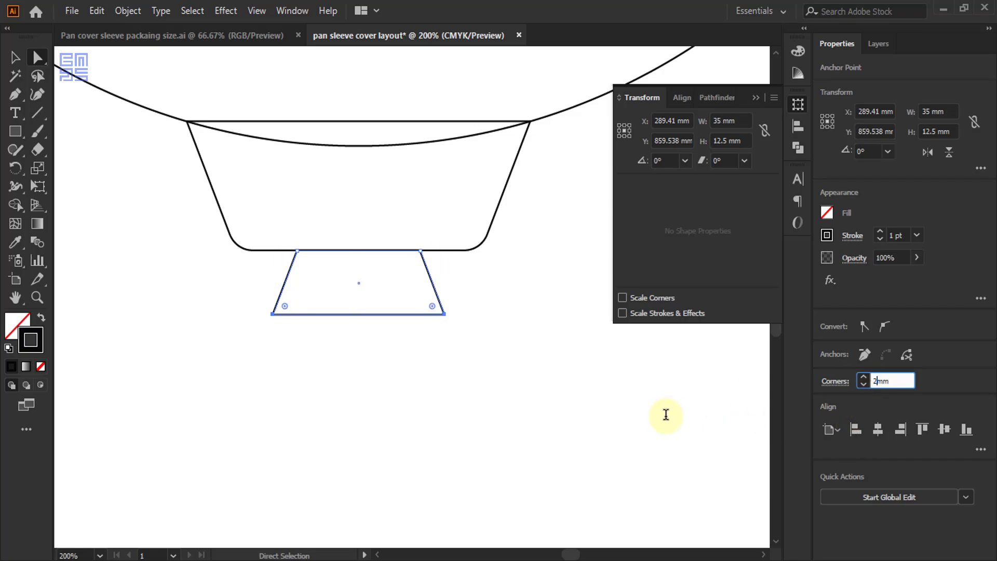
key(Return)
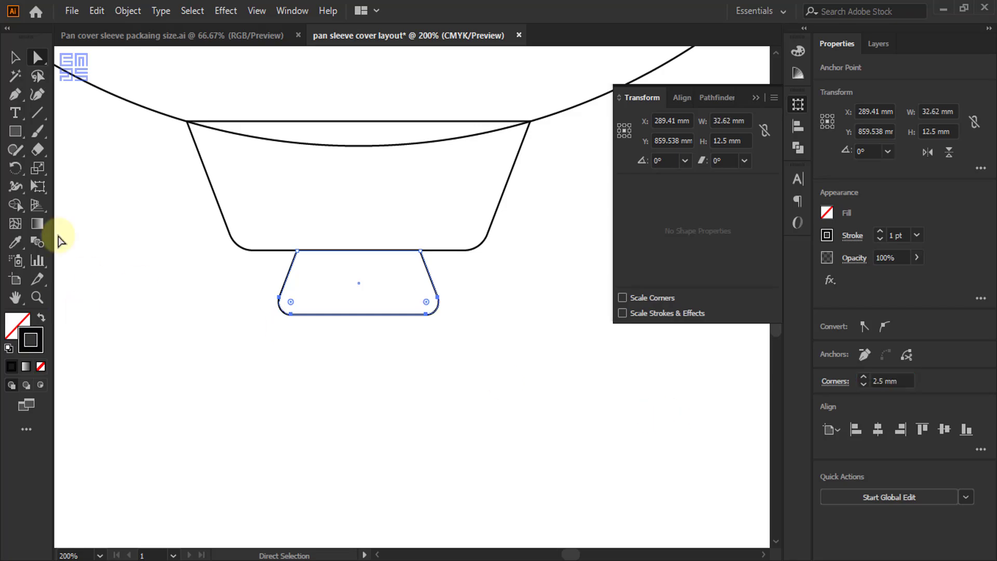
click(15, 57)
click(329, 387)
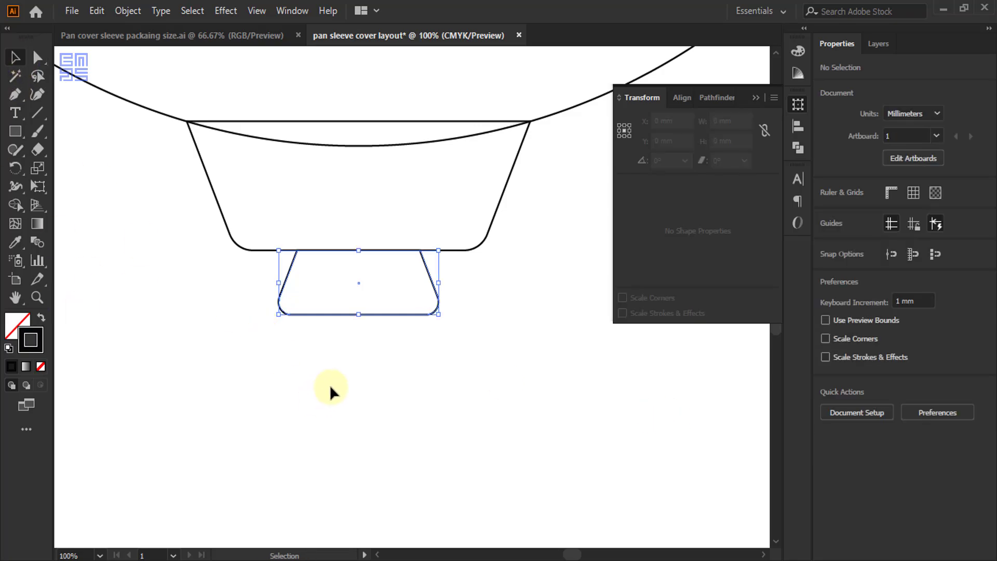
- Duplicate the bottom flap together with its small trapezoid tab to an empty area beside the handle flaps and group the copy
scroll(329, 386, down, 2)
scroll(342, 412, down, 4)
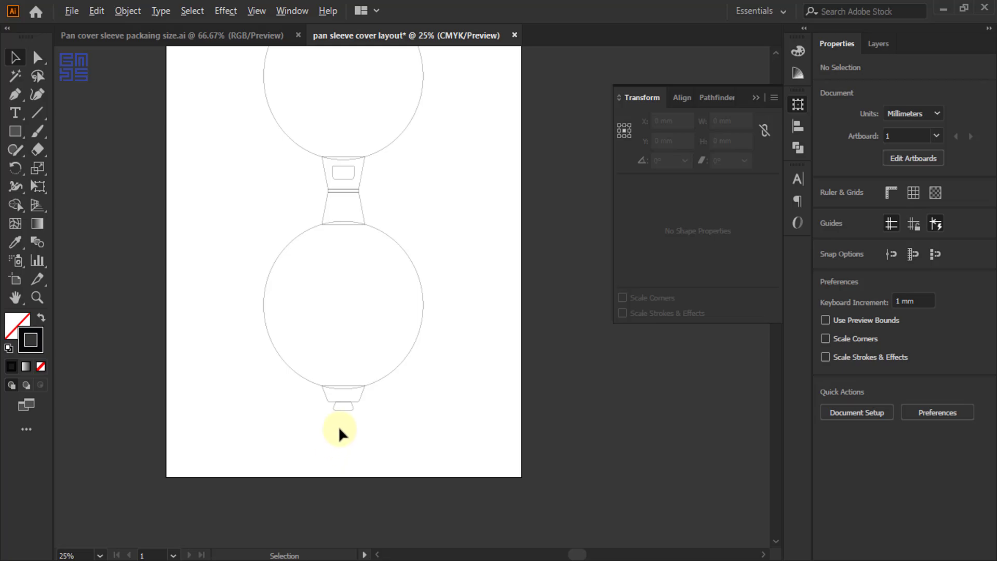
scroll(338, 425, up, 1)
click(367, 391)
drag(367, 392, 484, 64)
scroll(444, 247, up, 5)
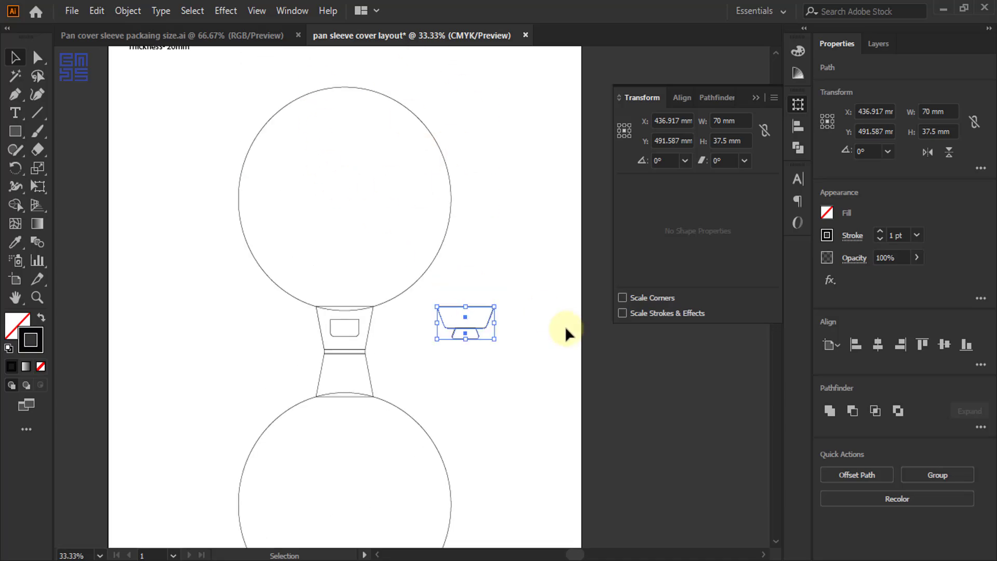
key(ctrl+g)
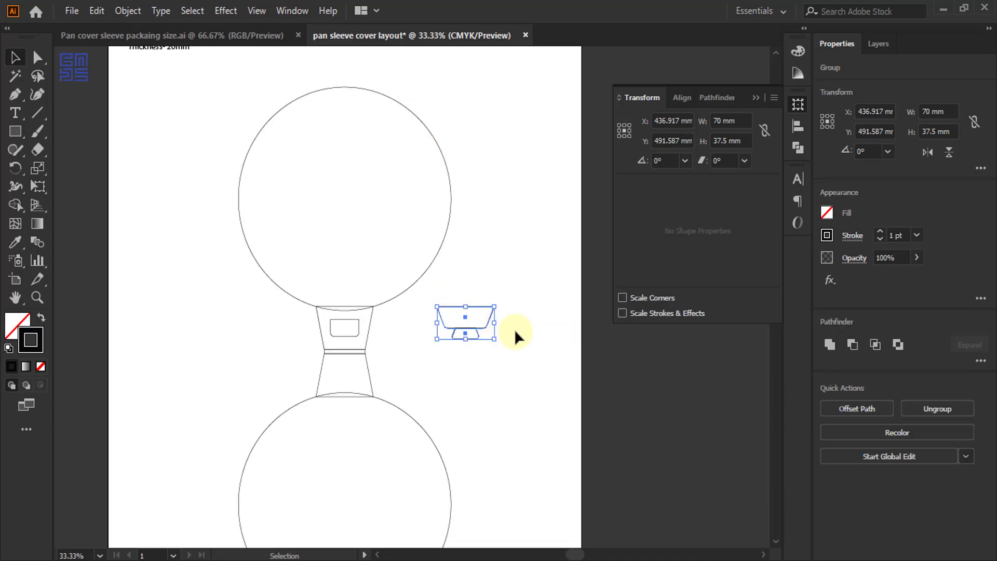
- Move the grouped flap copy above the upper pan circle and flip it vertically
drag(479, 307, 366, 136)
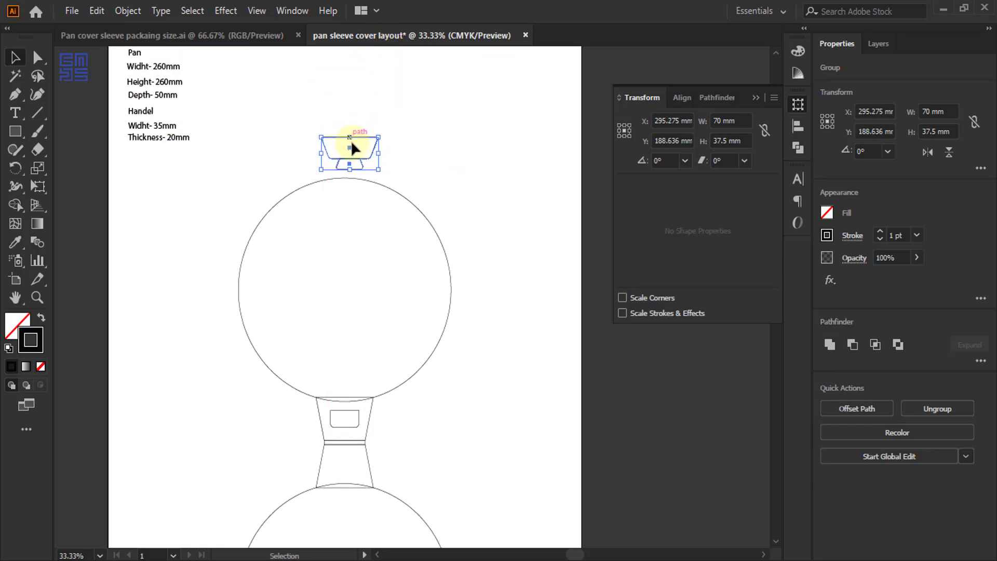
scroll(352, 142, up, 4)
click(949, 153)
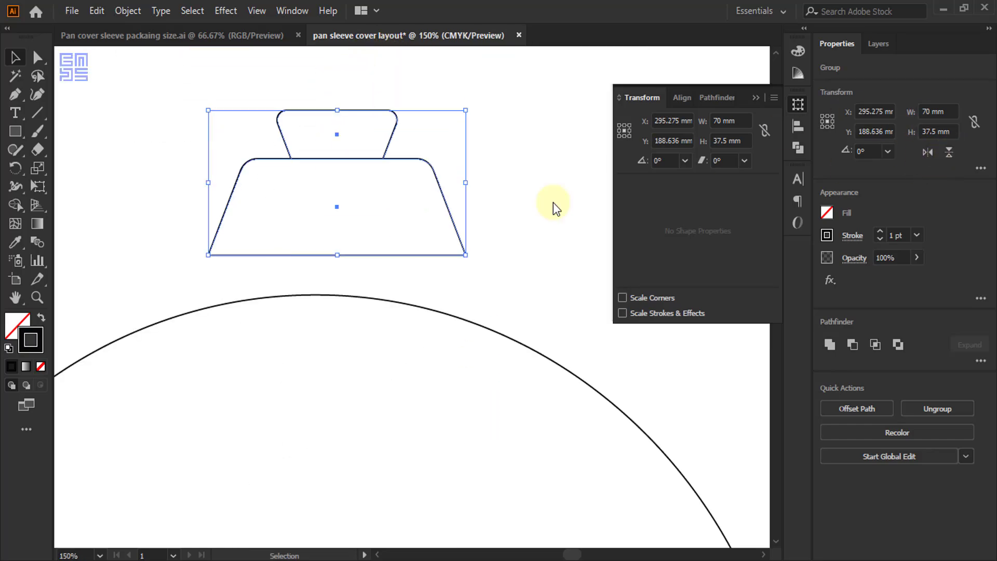
scroll(253, 274, up, 2)
scroll(226, 249, down, 2)
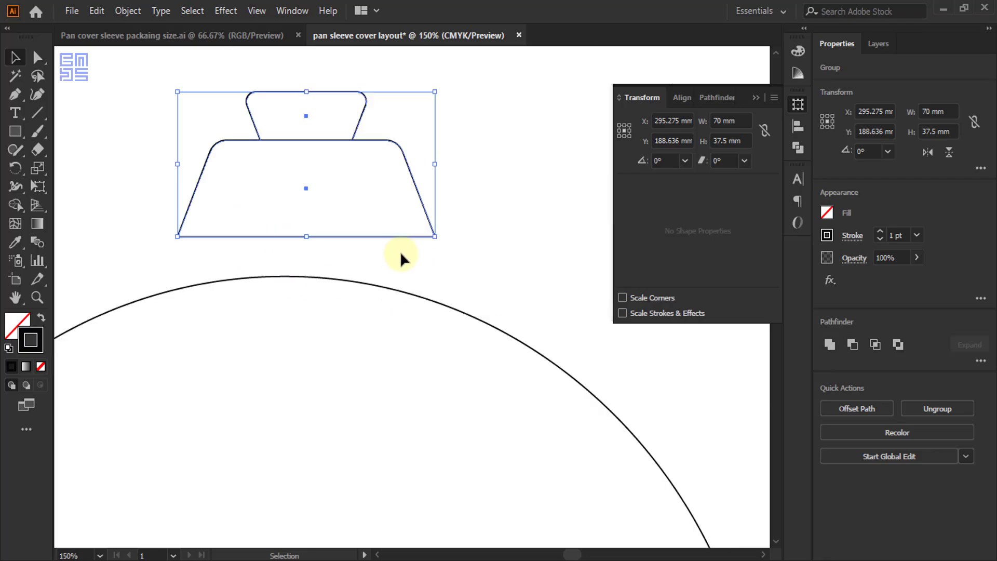
- Lower the flipped flap group onto the upper circle's top edge and centre it horizontally with the circle as key object
drag(391, 236, 385, 291)
drag(124, 238, 290, 304)
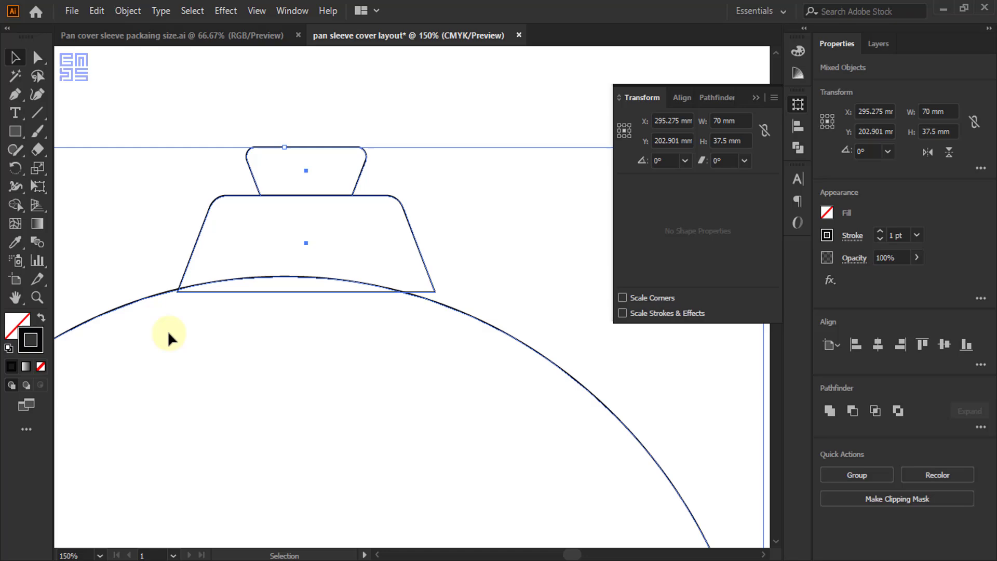
click(139, 296)
click(878, 344)
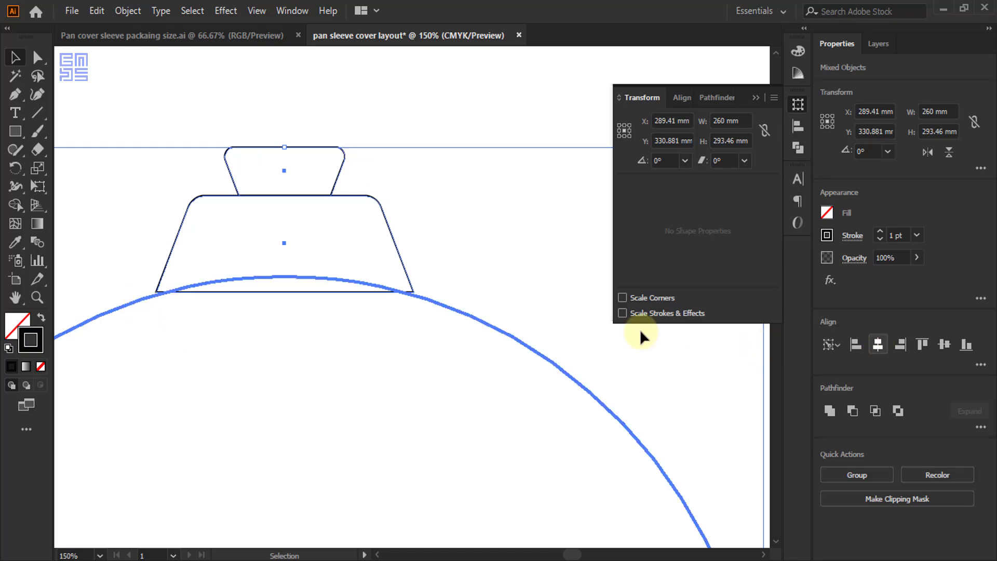
click(463, 265)
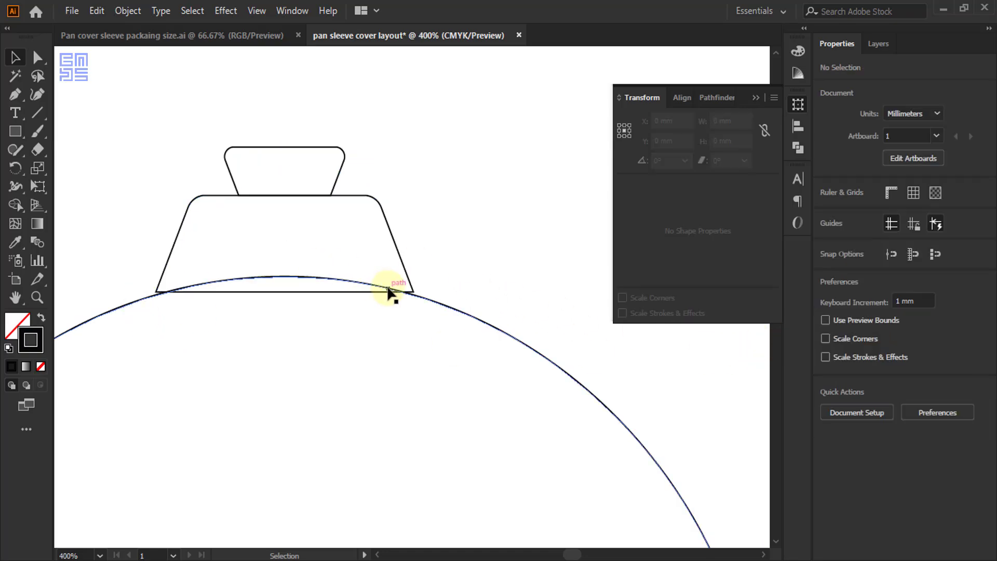
- In outline view, fit the top flap's lower corners exactly onto the circle's edge, then return to preview and clear the selection
alt+scroll(389, 289, up, 3)
key(ctrl+y)
alt+scroll(446, 302, up, 3)
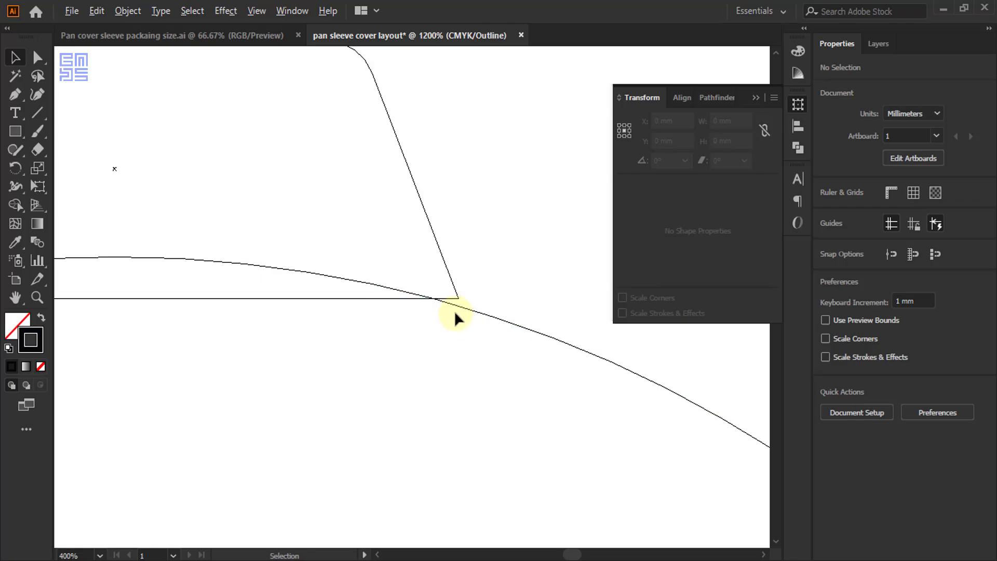
drag(456, 274, 457, 298)
alt+scroll(474, 251, down, 6)
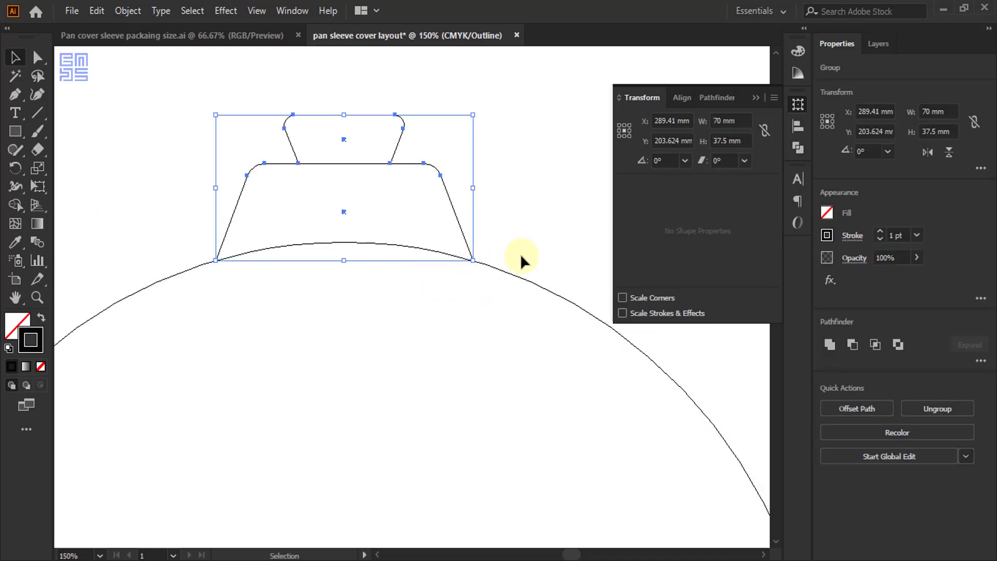
key(ctrl+t)
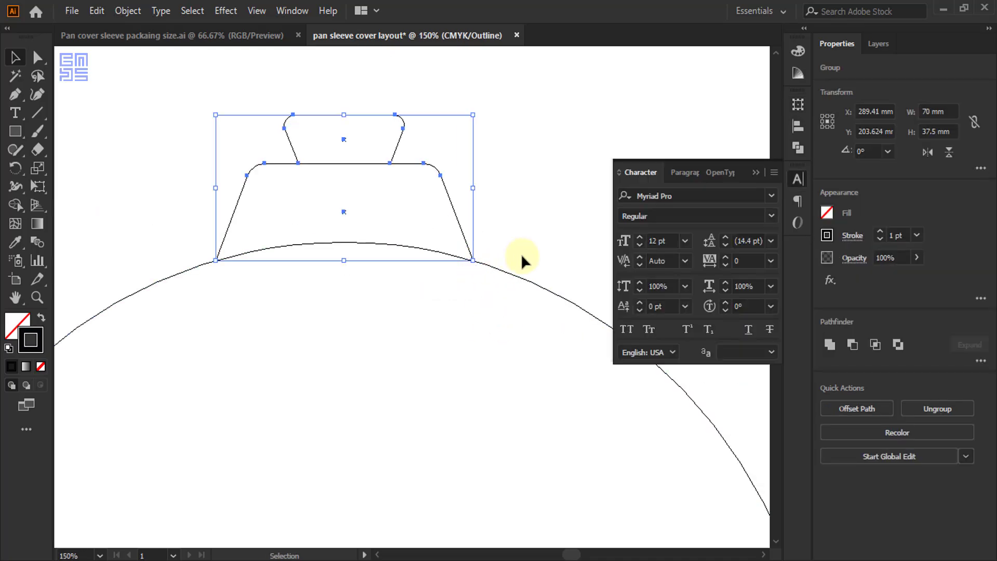
key(ctrl+y)
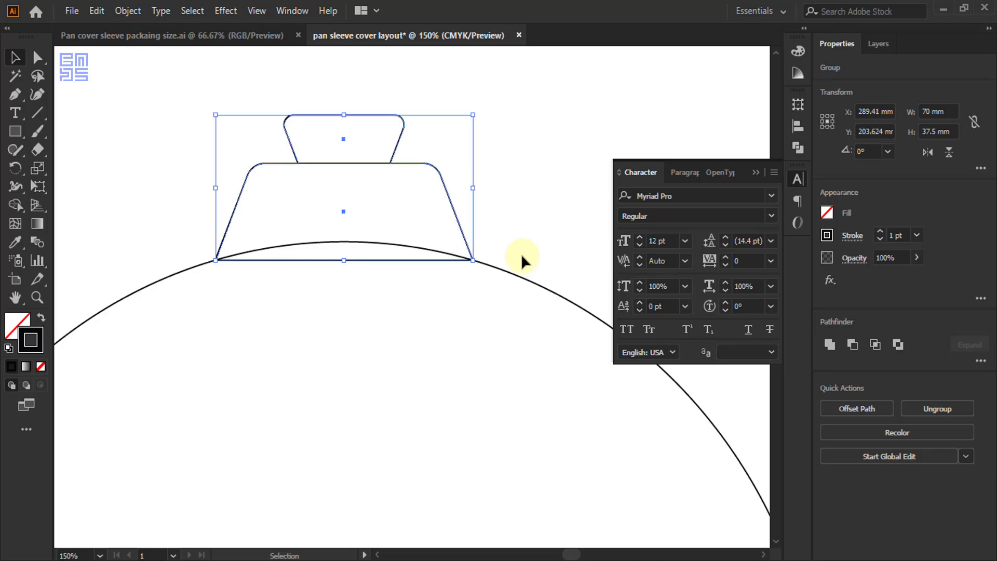
click(509, 232)
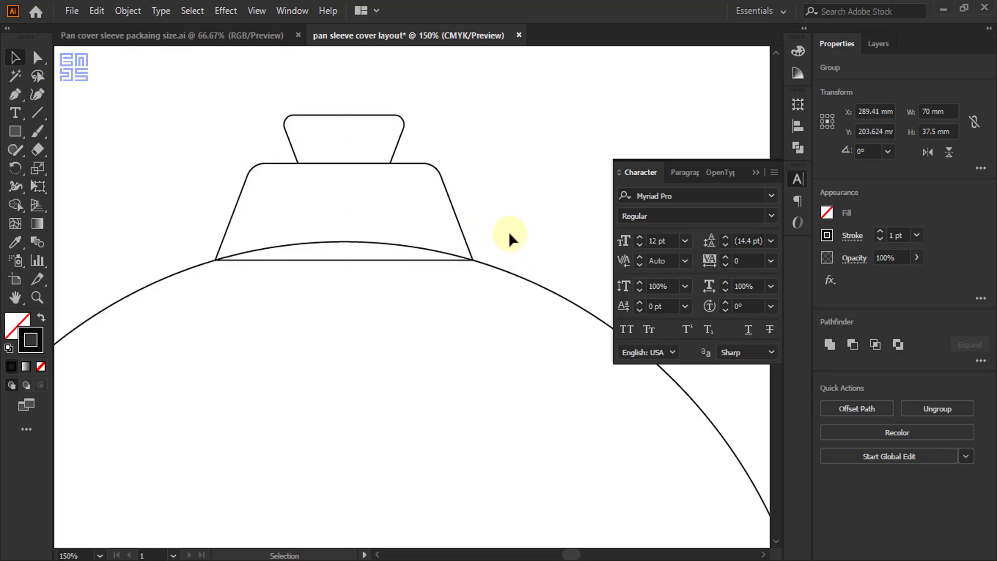
- Ungroup the top flap and flip its small trapezoid vertically
click(401, 128)
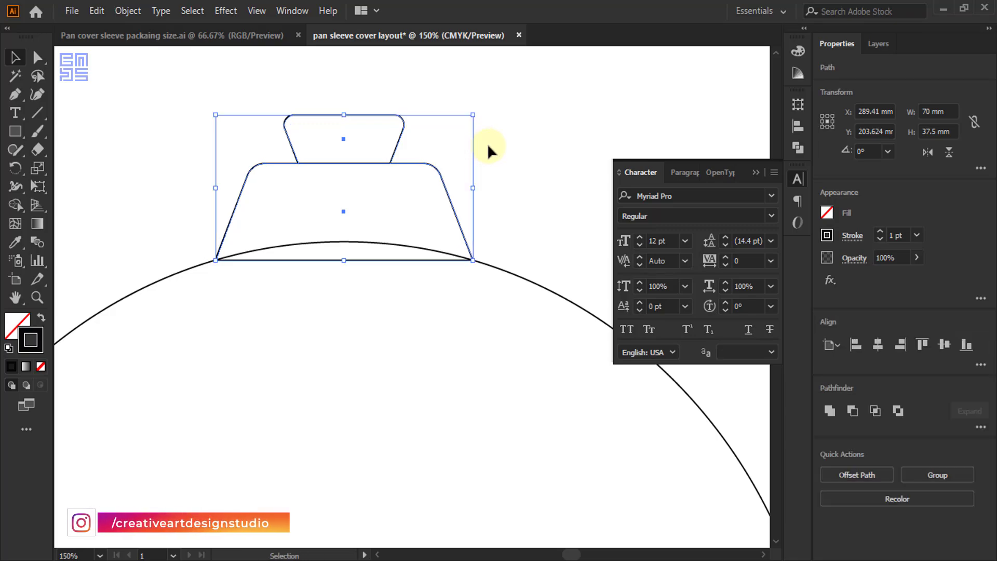
click(396, 122)
click(397, 123)
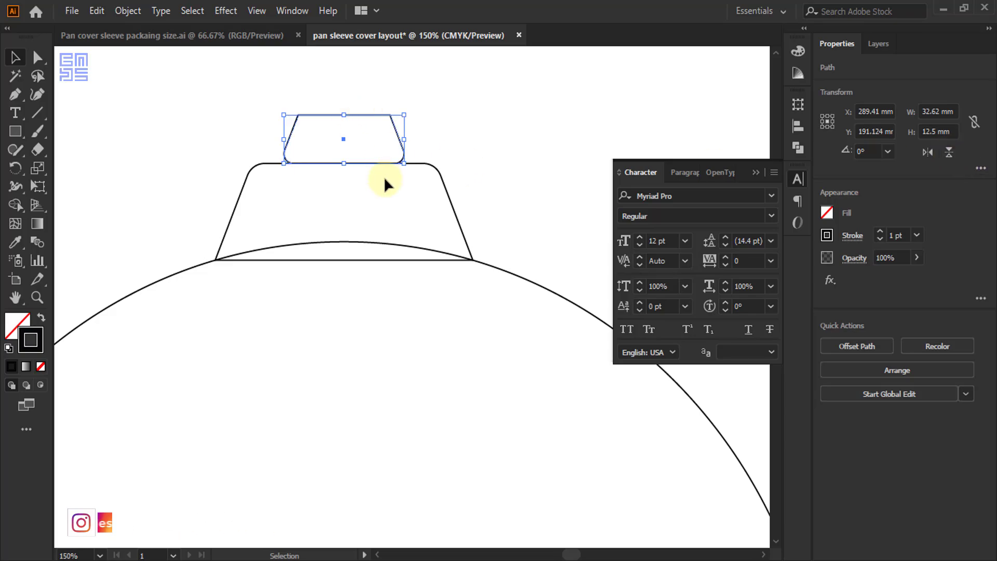
- Align the small trapezoid's top edge to the flap's top edge, with the flap as key object, and clear the selection
shift+click(420, 164)
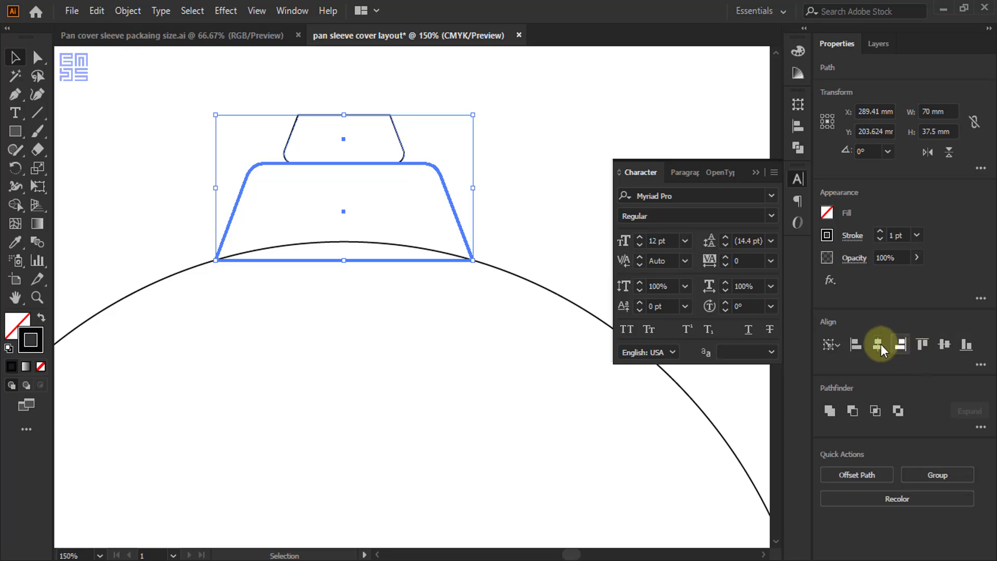
click(922, 344)
click(73, 93)
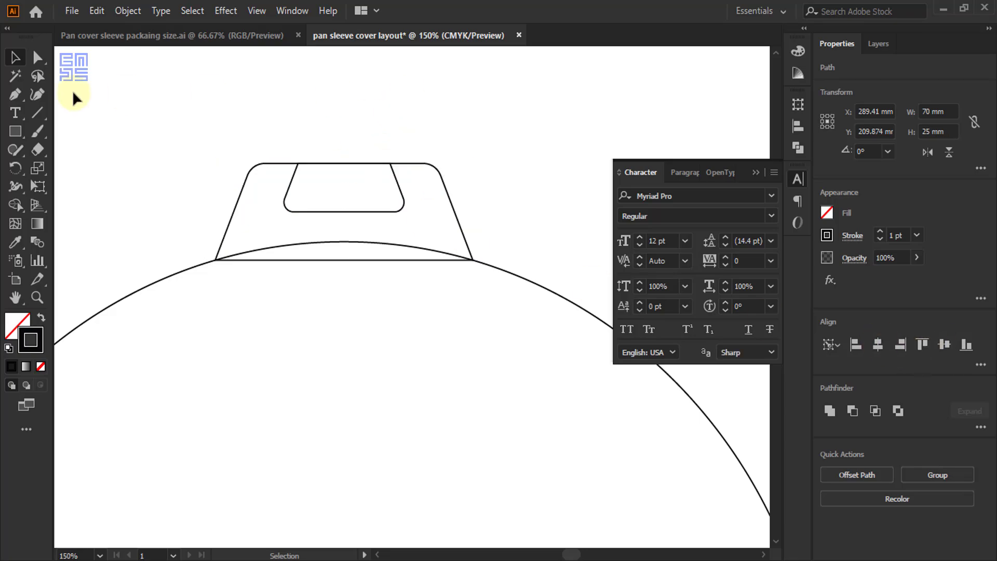
- Compare the small trapezoid inside the top flap with the matching tab on the bottom flap across the whole layout
click(294, 200)
key(ctrl+=)
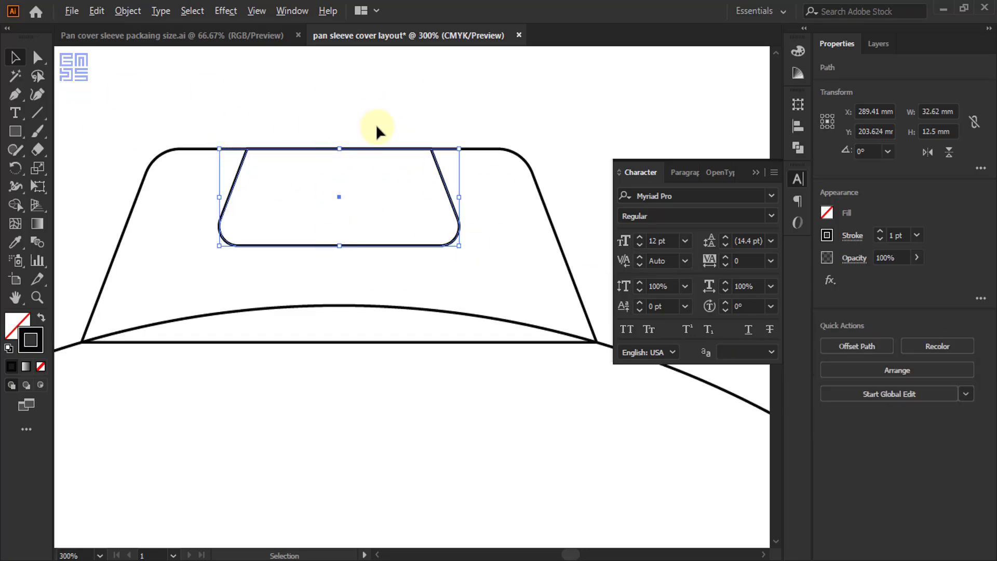
scroll(374, 129, down, 1)
scroll(366, 104, down, 4)
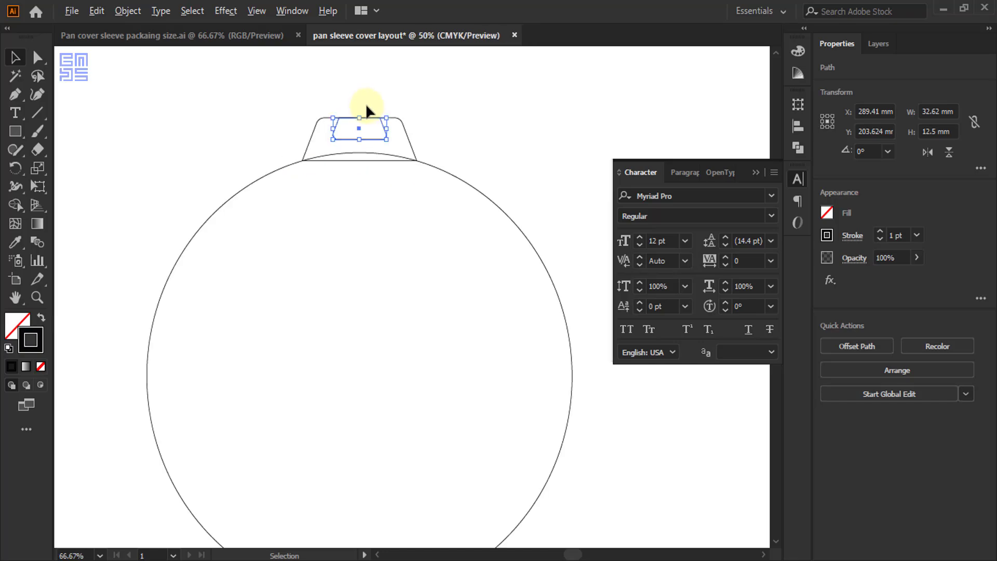
scroll(373, 145, down, 1)
scroll(383, 137, down, 3)
scroll(373, 167, down, 3)
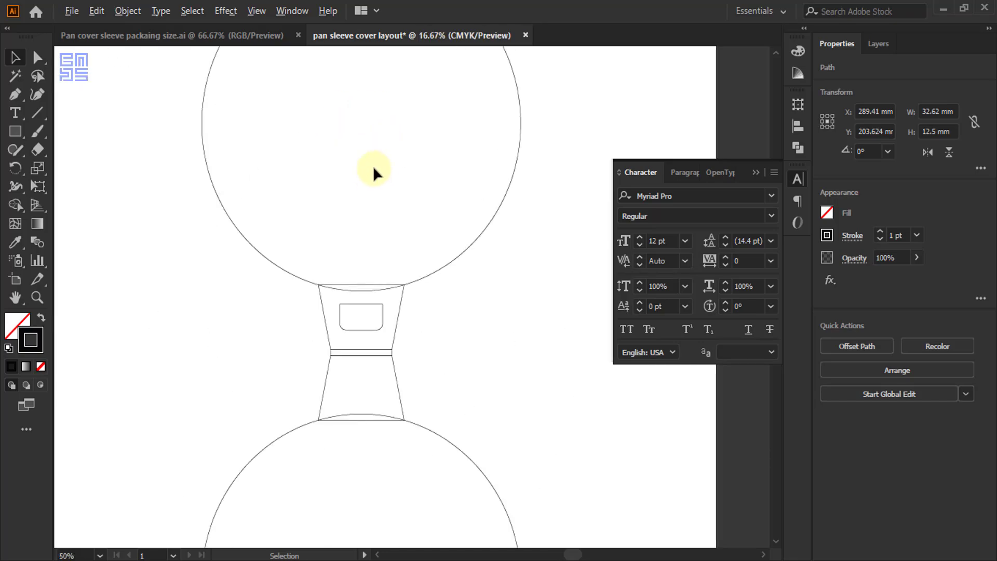
scroll(371, 378, up, 3)
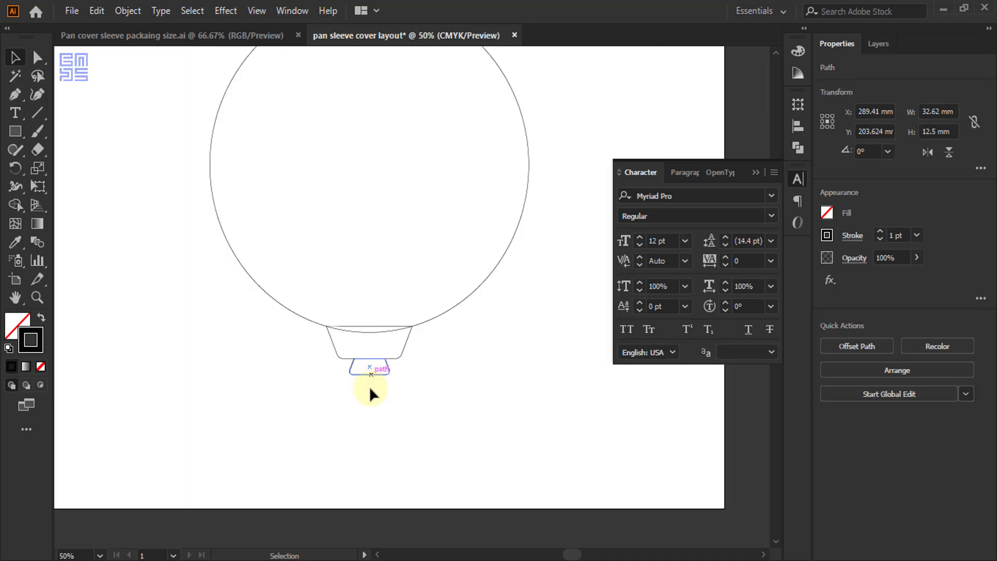
scroll(355, 455, down, 3)
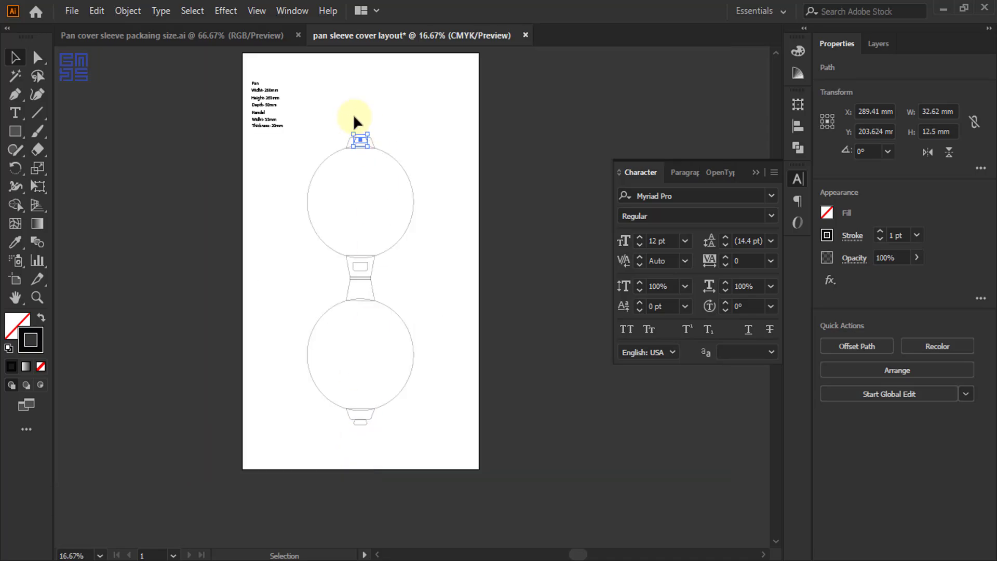
scroll(359, 123, up, 6)
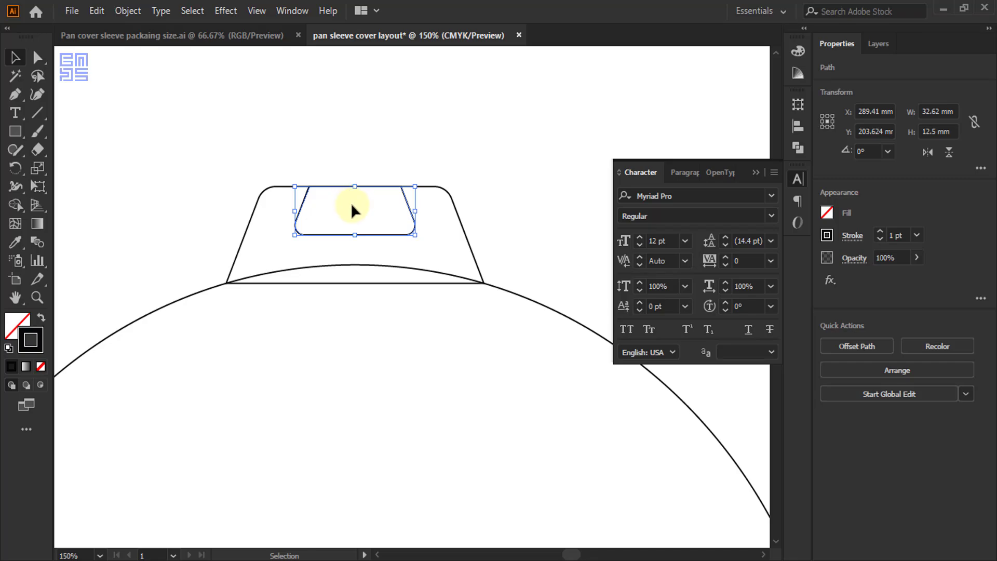
scroll(348, 200, up, 1)
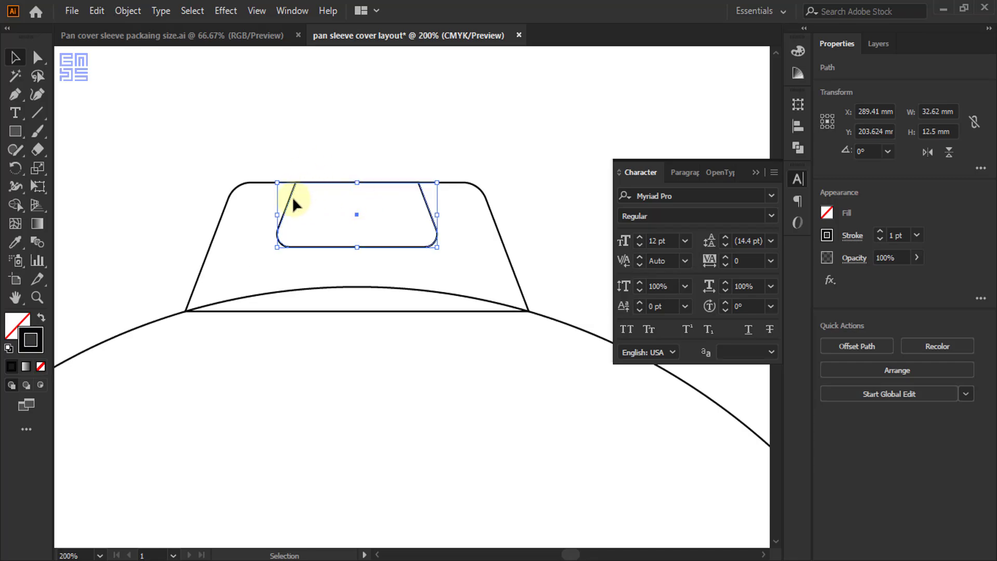
- Move only the small trapezoid 3 mm down inside the top flap
shift+click(324, 181)
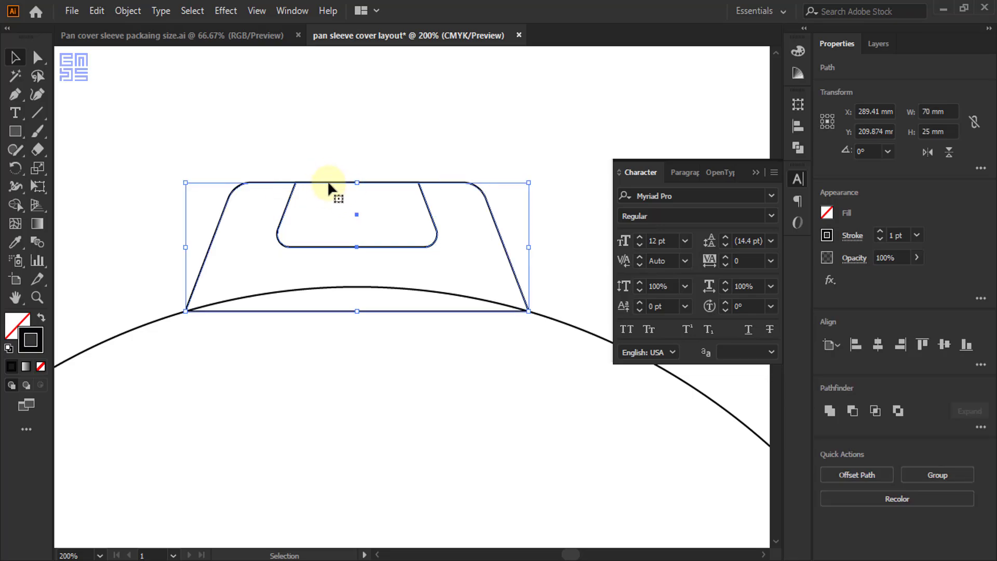
click(441, 194)
click(431, 210)
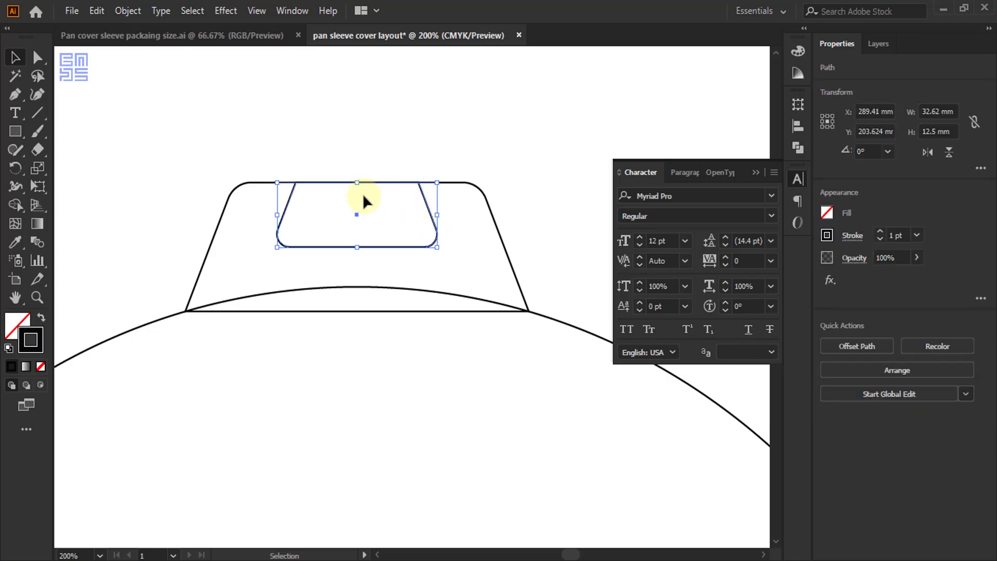
scroll(374, 202, up, 2)
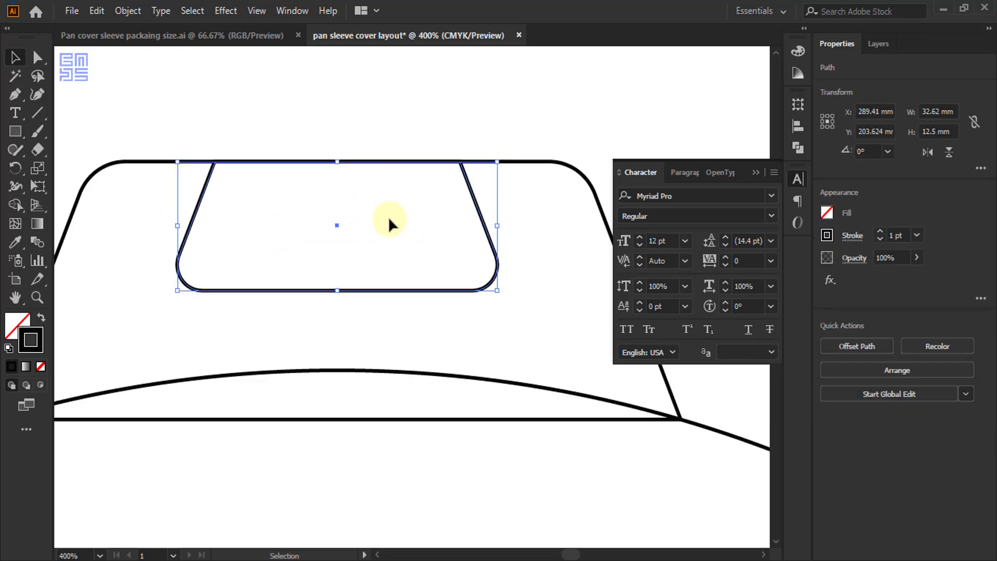
key(Down)
key(Down)
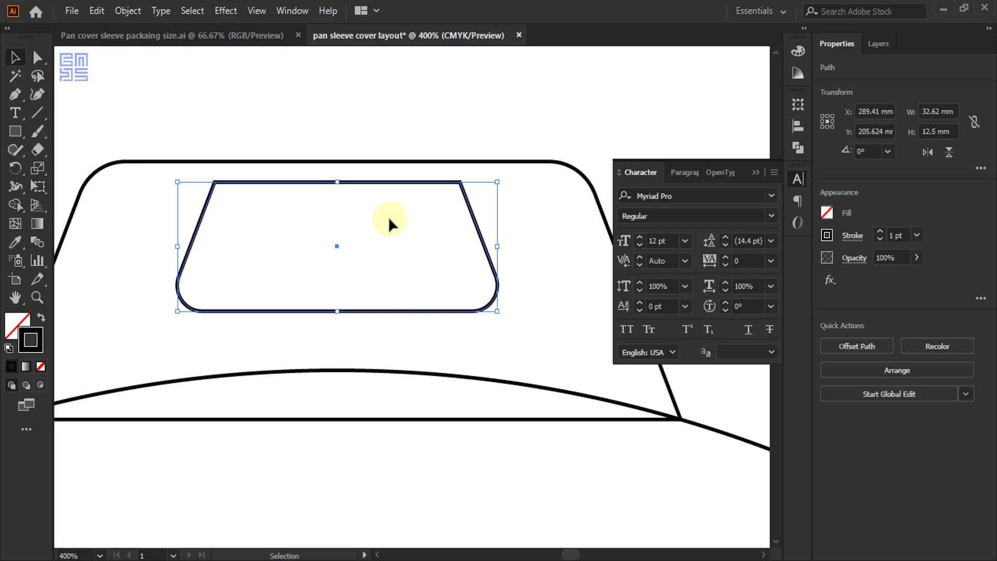
key(Down)
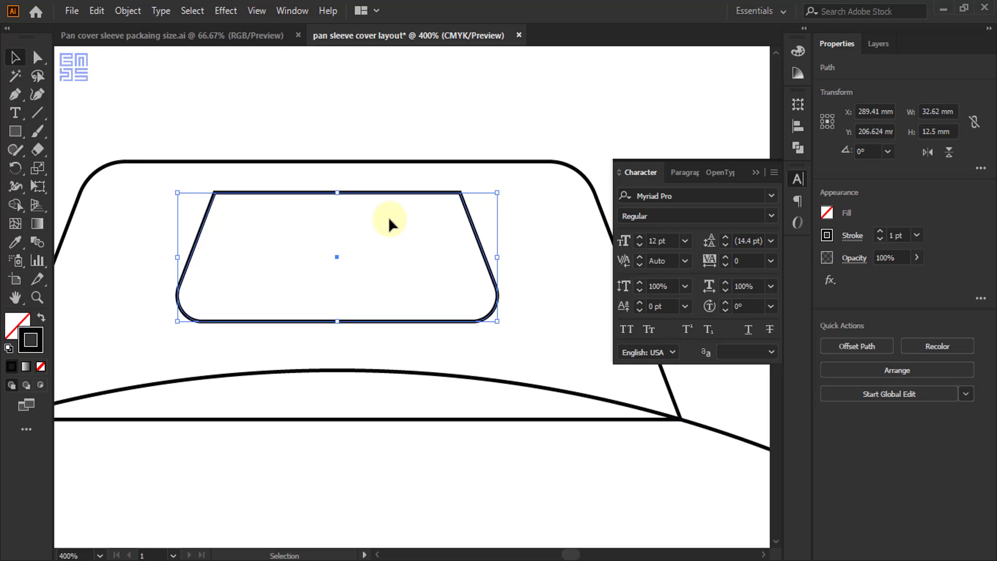
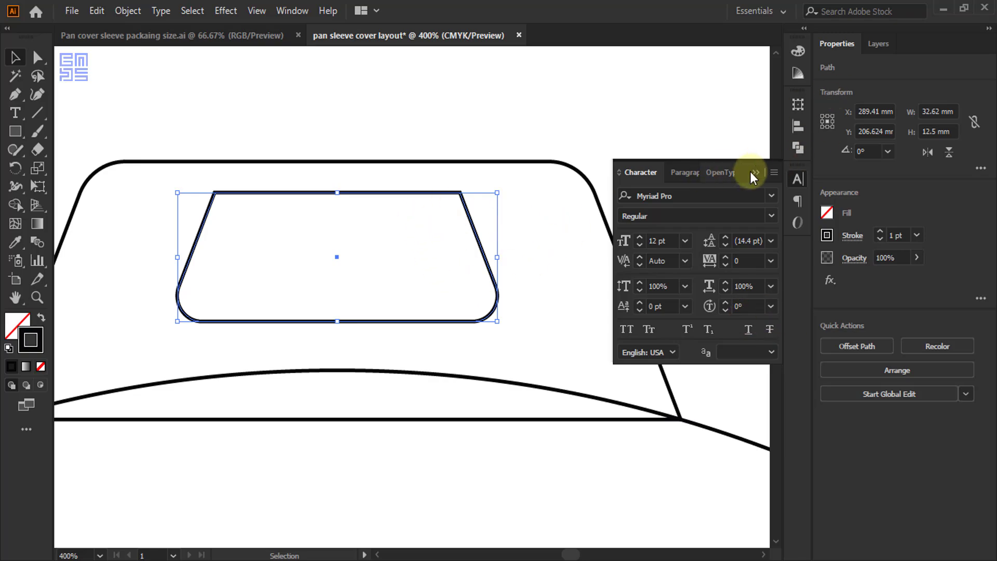
- Resize the small trapezoid inside the top flap to 33.62 mm wide and 13.5 mm high
click(800, 102)
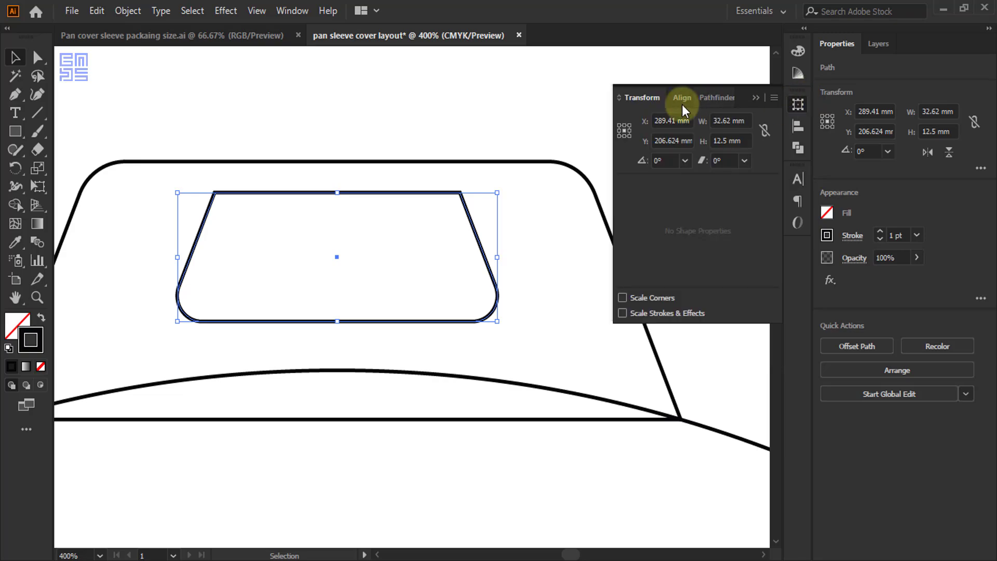
click(721, 120)
key(BackSpace)
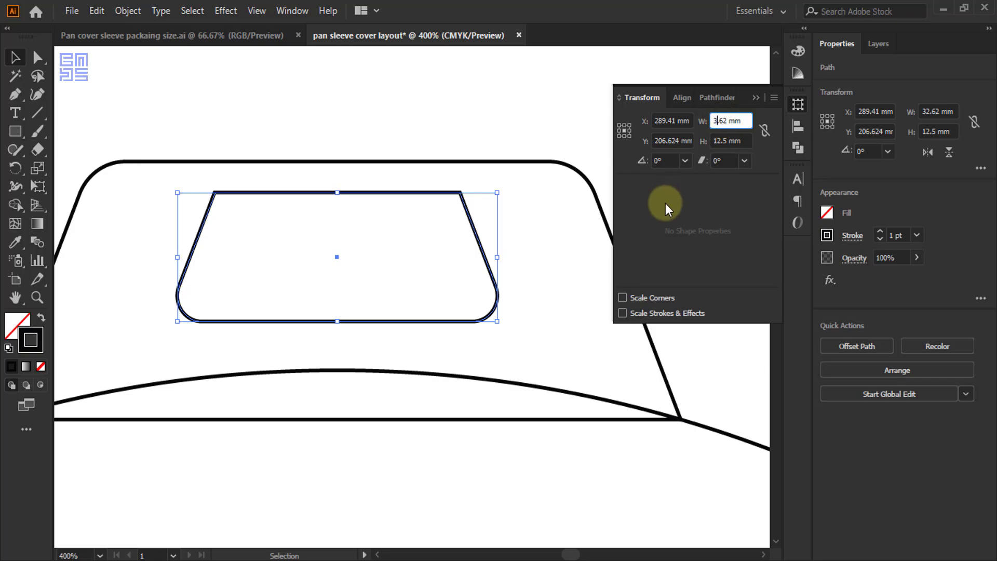
text(3)
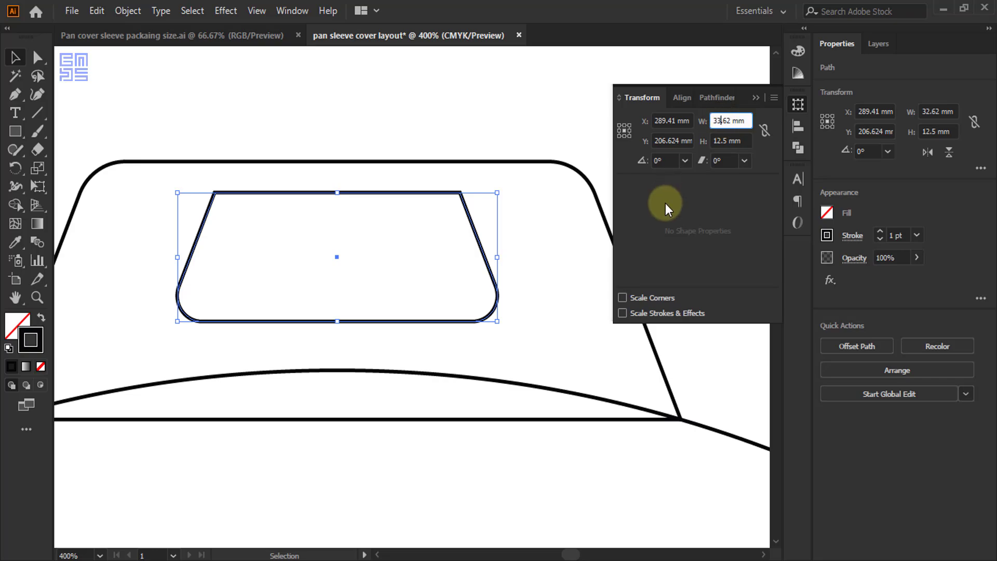
click(719, 141)
key(BackSpace)
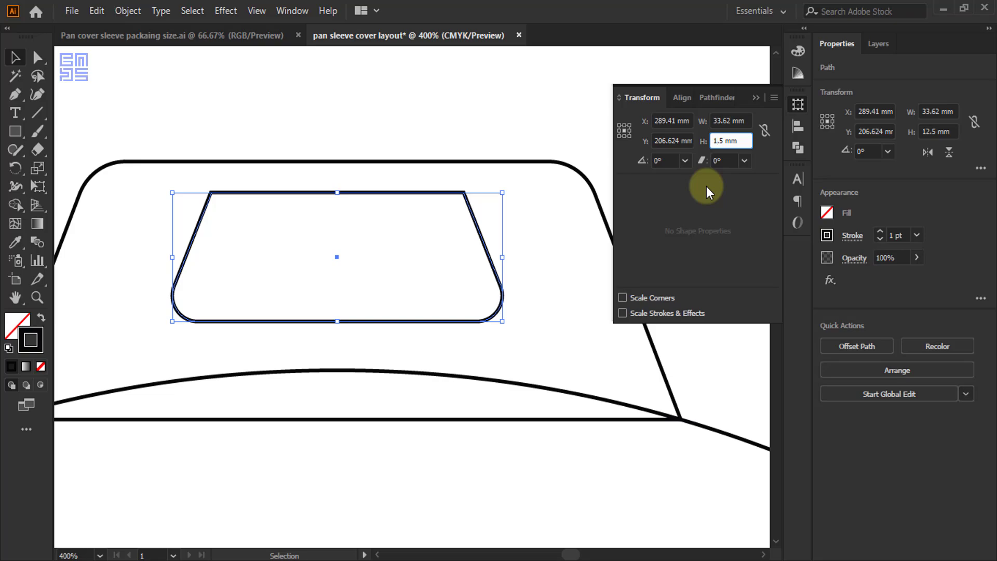
text(3)
key(Return)
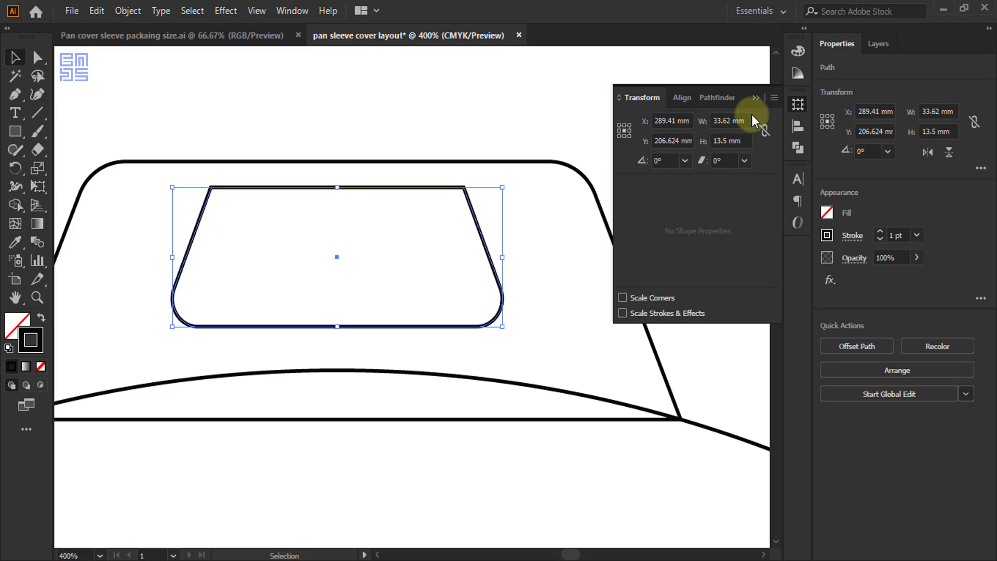
click(754, 98)
- Overlay a temporary copy of the bottom flap and its tab on the top-flap trapezoid to check the fit, and remove the copy
scroll(360, 462, down, 8)
click(360, 462)
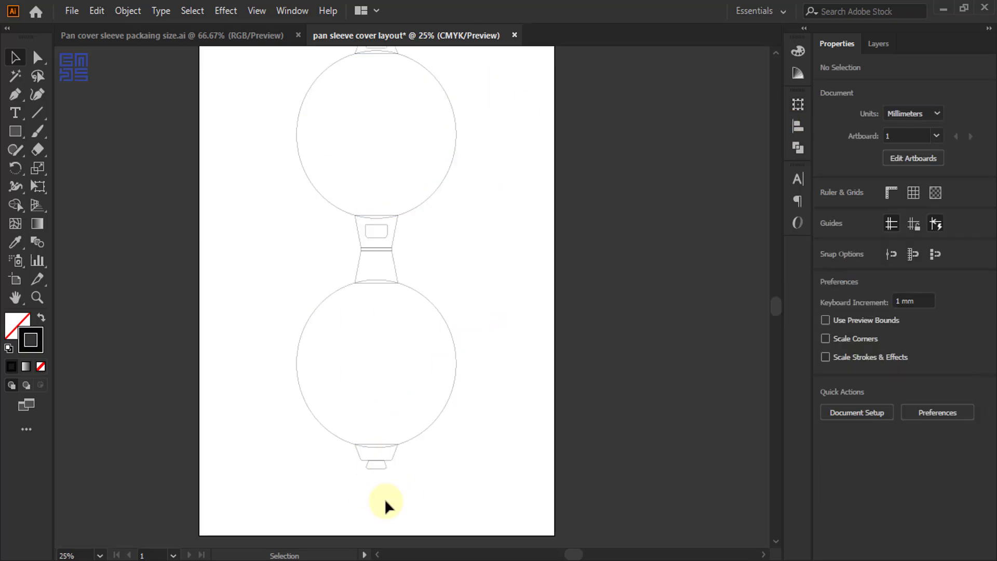
mouse_move(393, 451)
mouse_down()
mouse_move(407, 451)
mouse_move(398, 452)
mouse_up()
drag(580, 212, 528, 213)
key(ctrl+=)
key(ctrl+=)
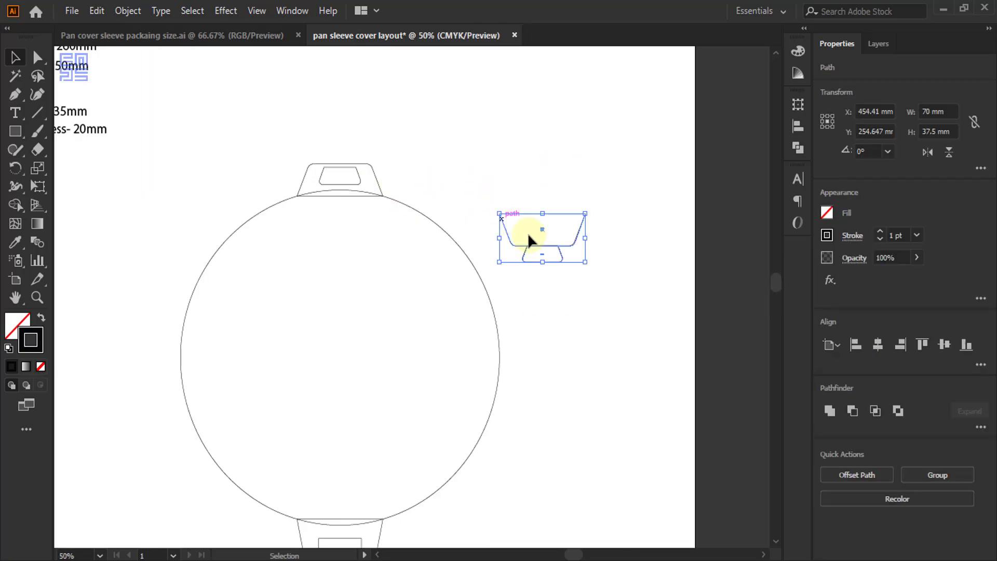
drag(565, 250, 400, 212)
scroll(318, 126, up, 2)
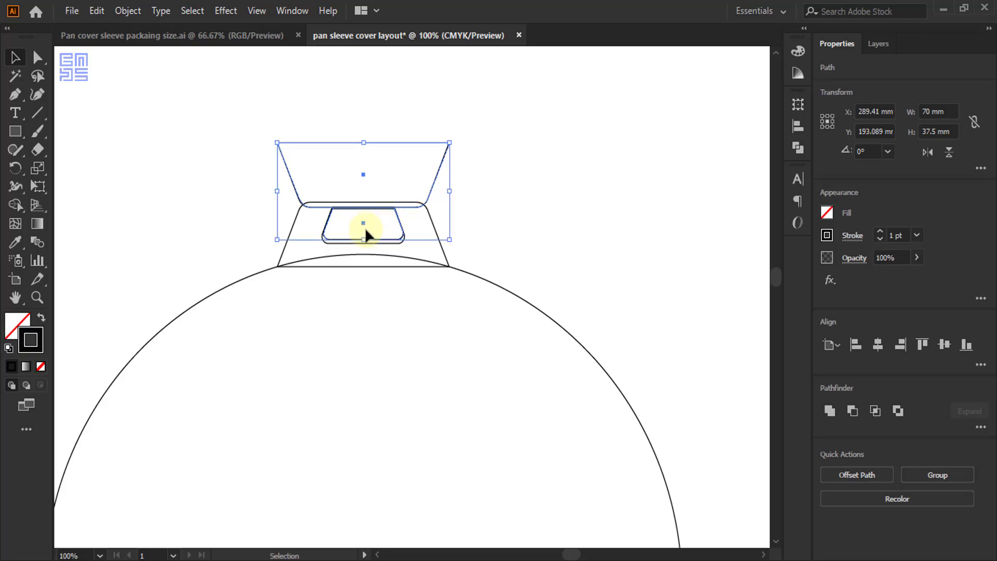
key(ctrl+equal)
key(ctrl+equal)
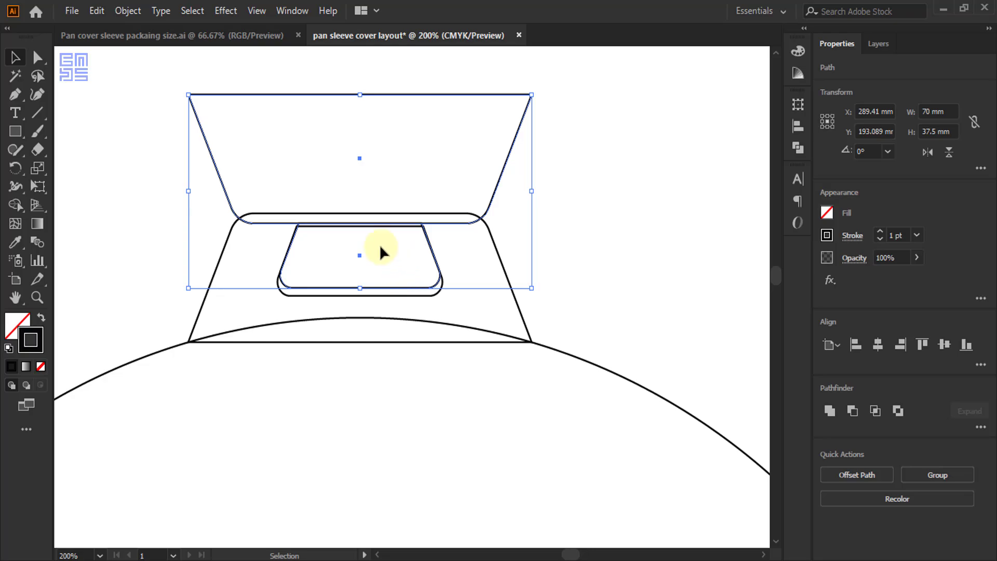
click(343, 208)
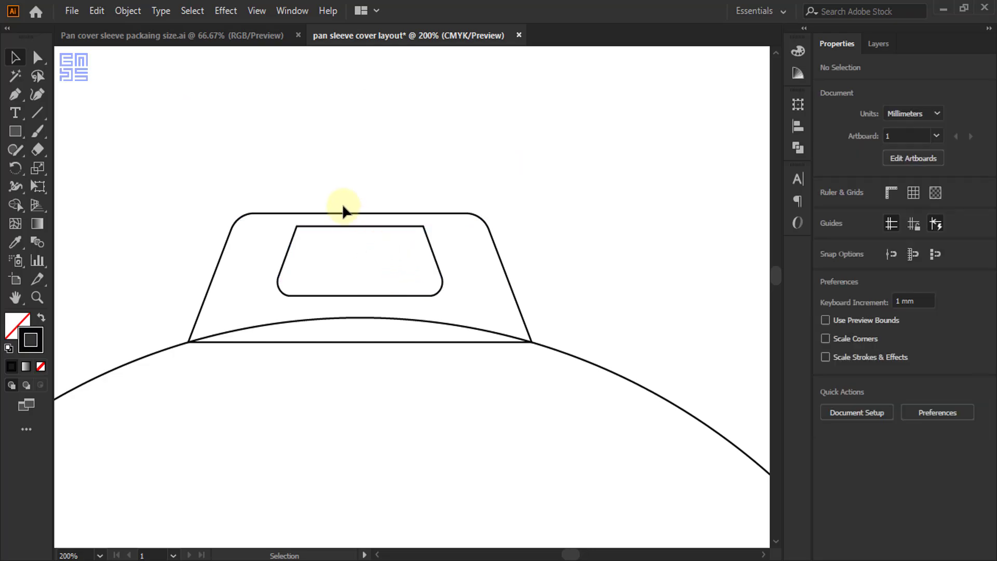
- Add a new layer above Layer 1 and name it "Crease line"
scroll(397, 179, down, 8)
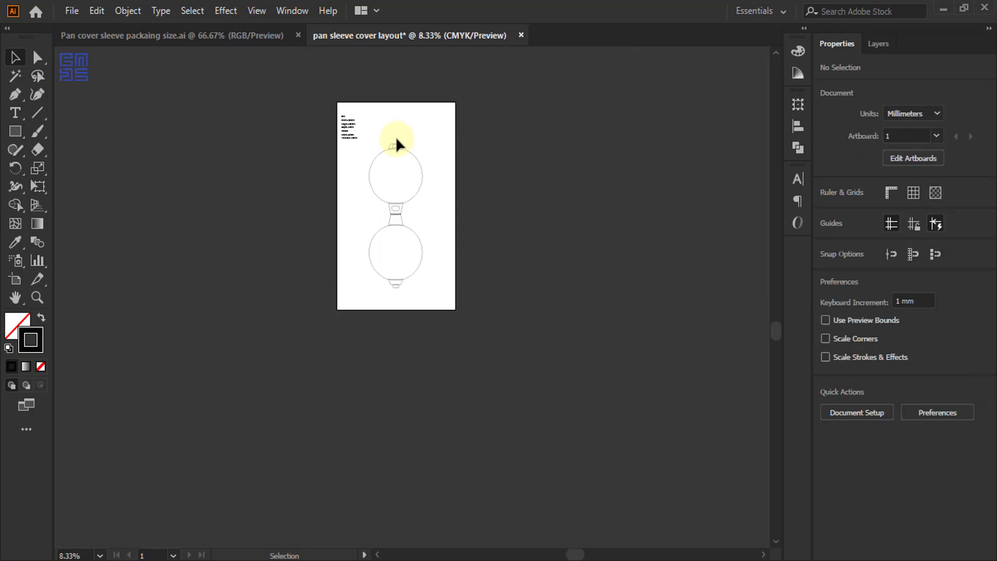
click(878, 43)
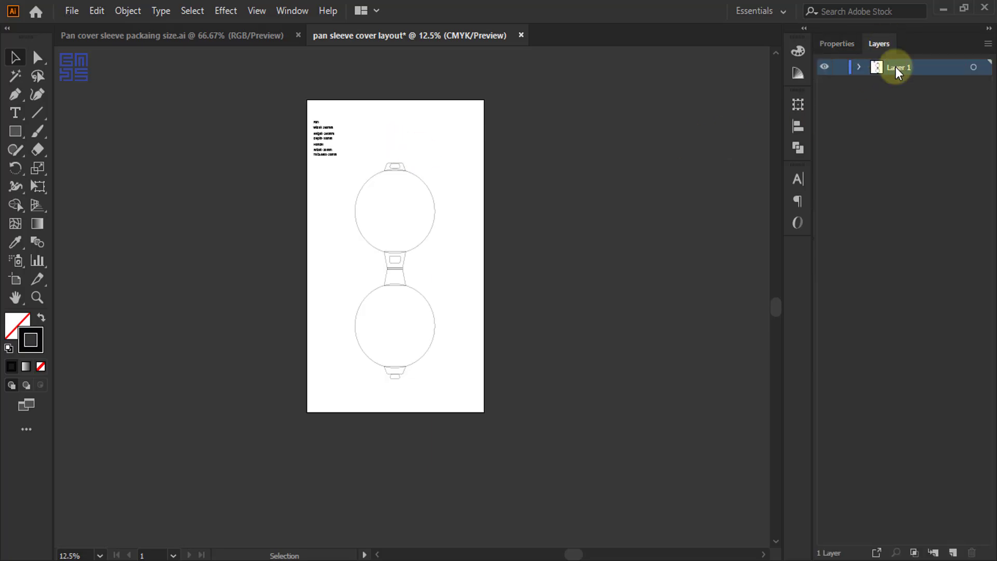
click(952, 553)
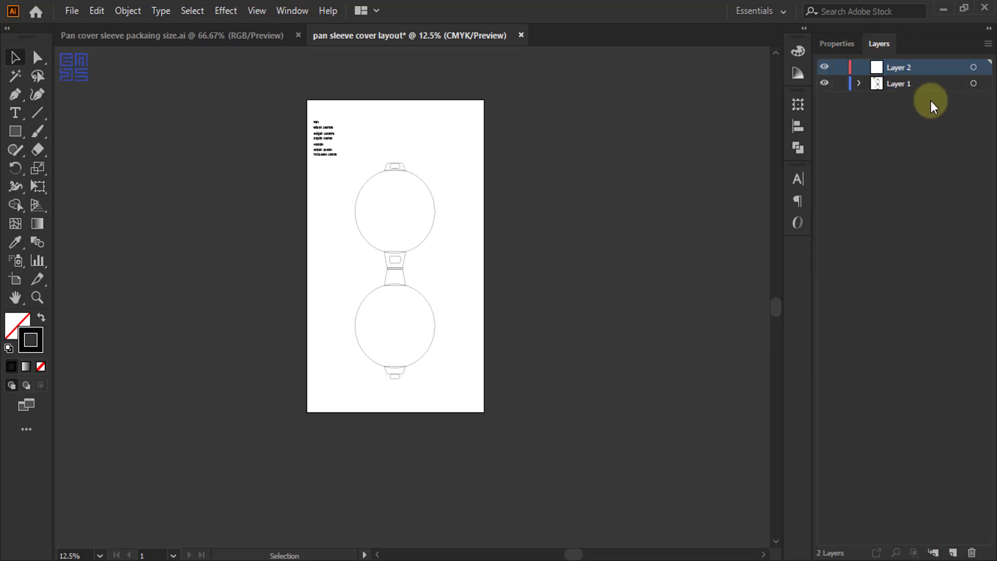
double_click(896, 68)
key(BackSpace)
text(Crease)
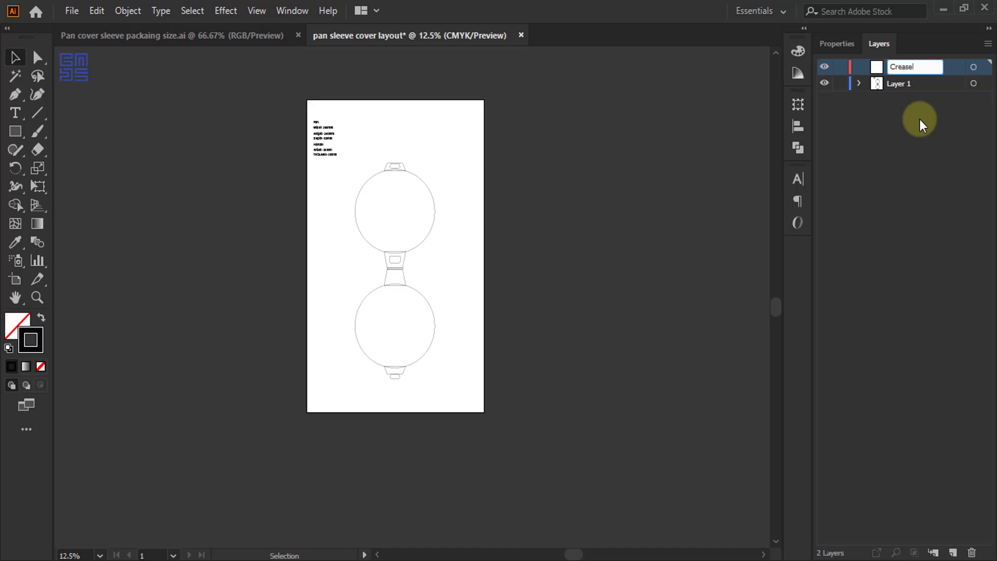
text( line)
key(Return)
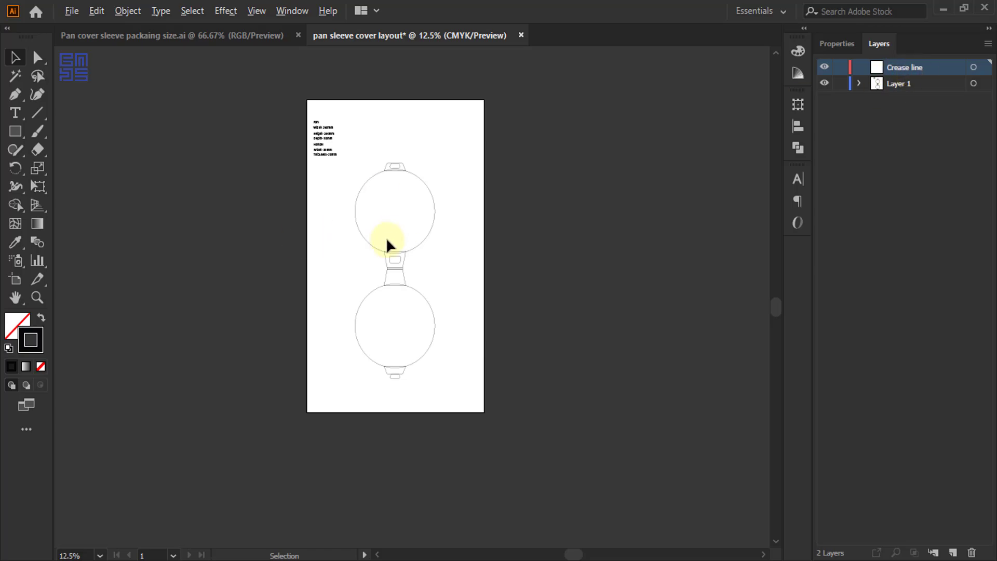
- Cut the small trapezoid out of the top flap with Minus Front
scroll(385, 237, up, 1)
scroll(386, 232, down, 1)
scroll(387, 194, up, 1)
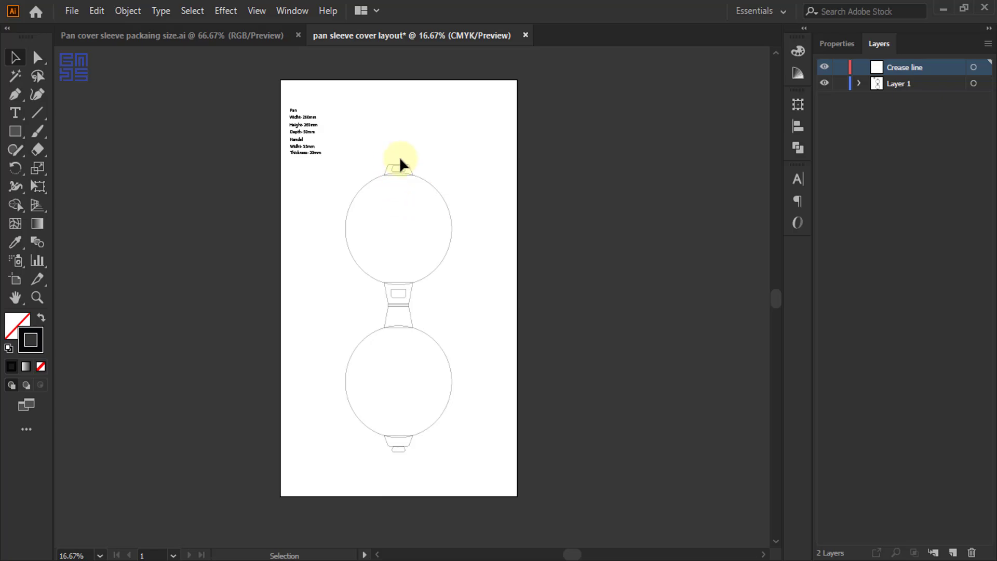
scroll(400, 166, up, 5)
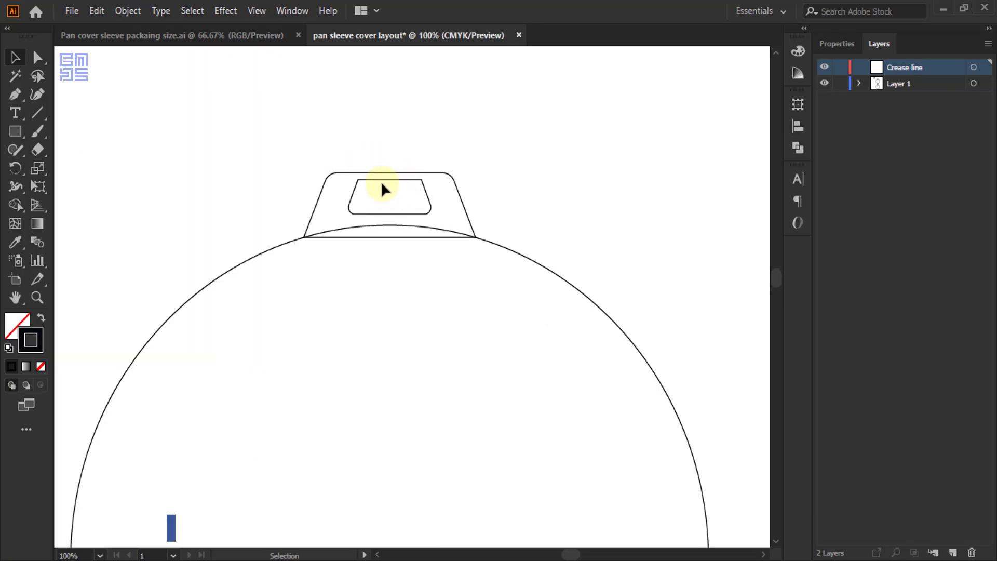
drag(335, 154, 426, 207)
click(798, 148)
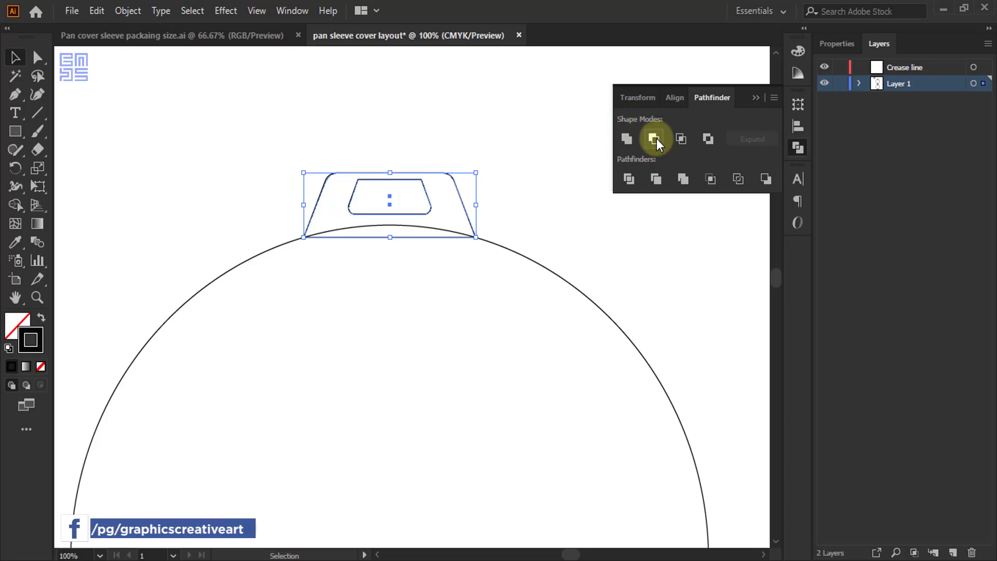
click(656, 139)
- Cut the rounded handle opening out of the tapered flap below the upper circle with Minus Front
scroll(432, 132, down, 2)
scroll(412, 113, down, 2)
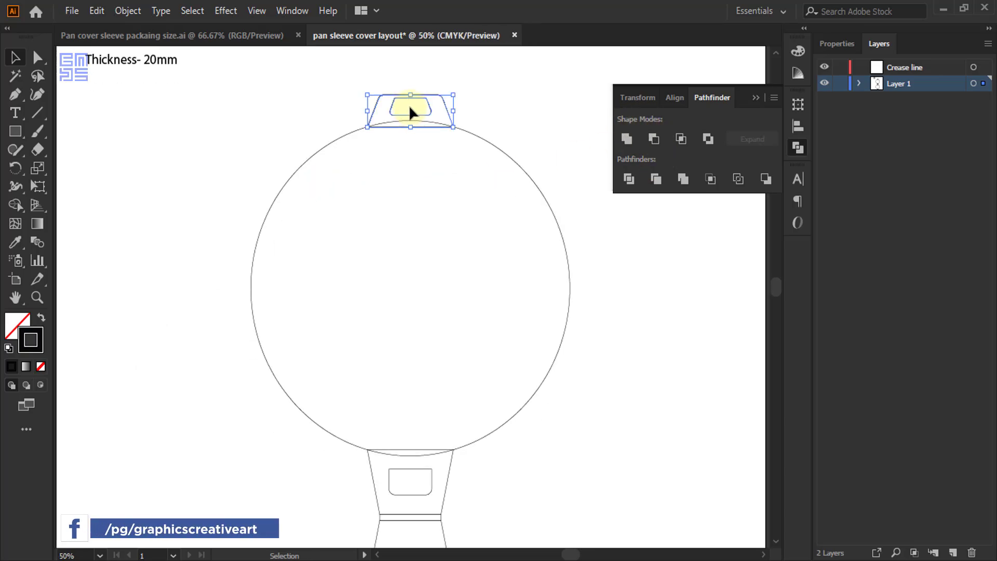
scroll(410, 109, down, 3)
drag(338, 357, 451, 373)
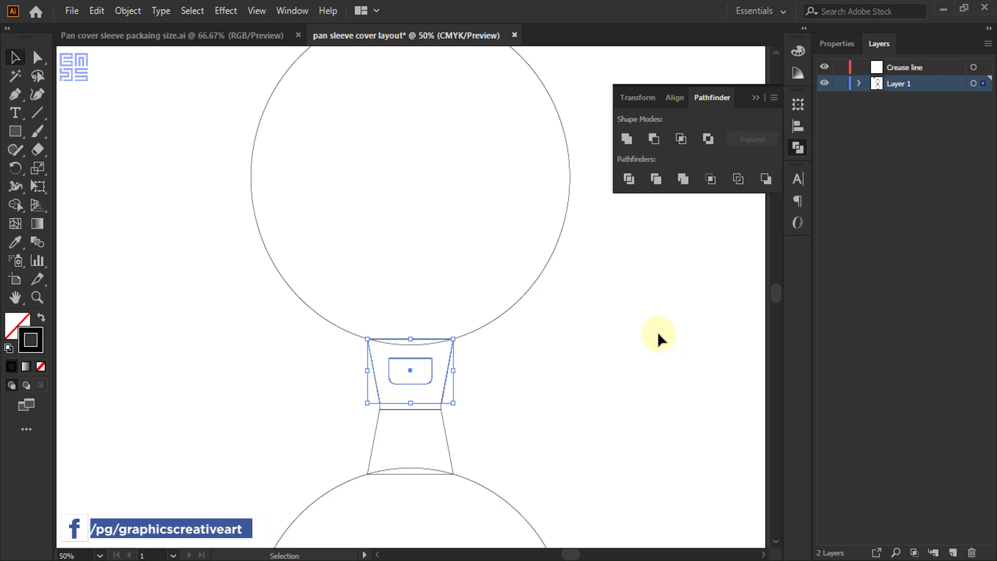
click(654, 139)
- Unite the bottom flap and its locking tab into one shape
scroll(488, 208, down, 2)
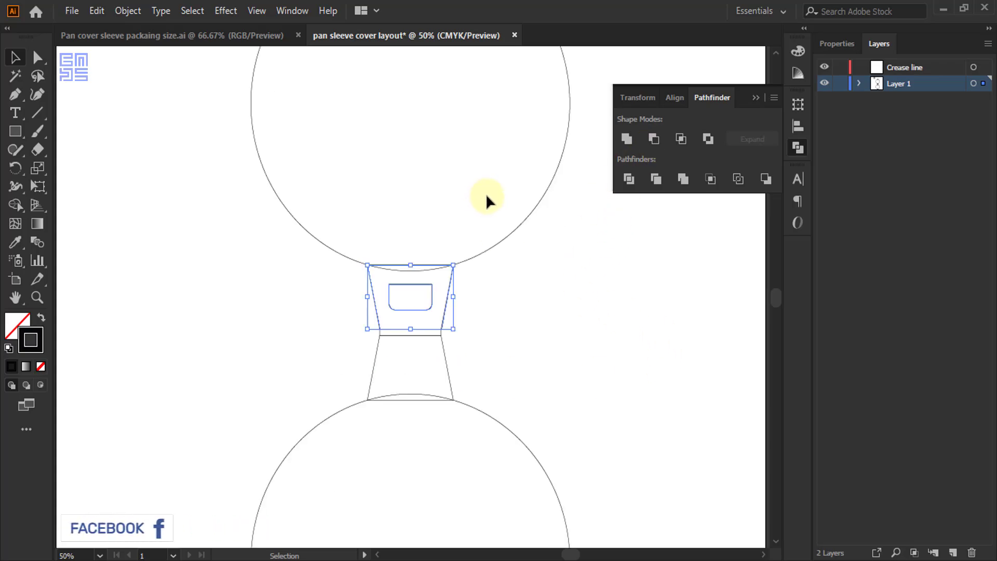
scroll(488, 195, down, 10)
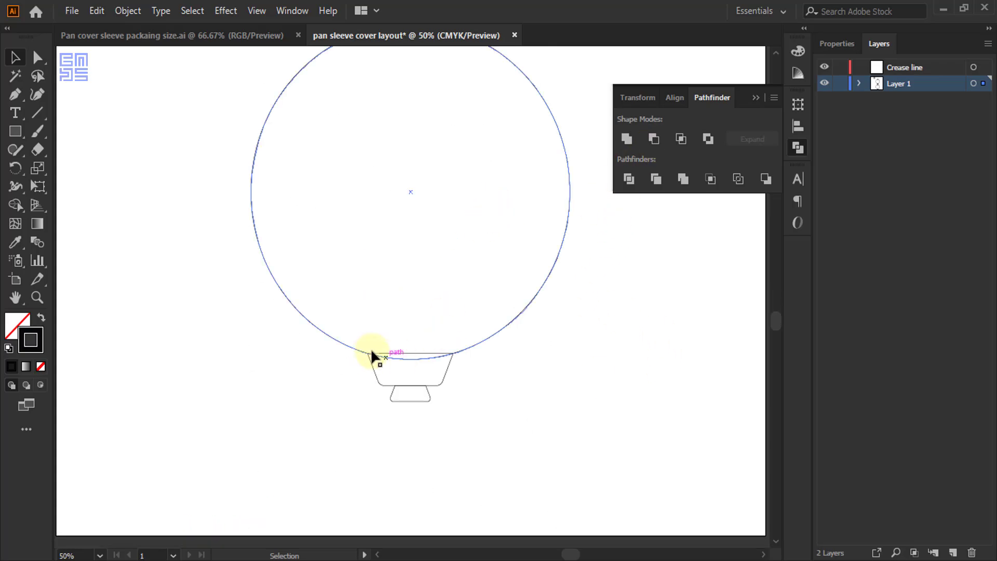
scroll(422, 396, up, 4)
click(431, 355)
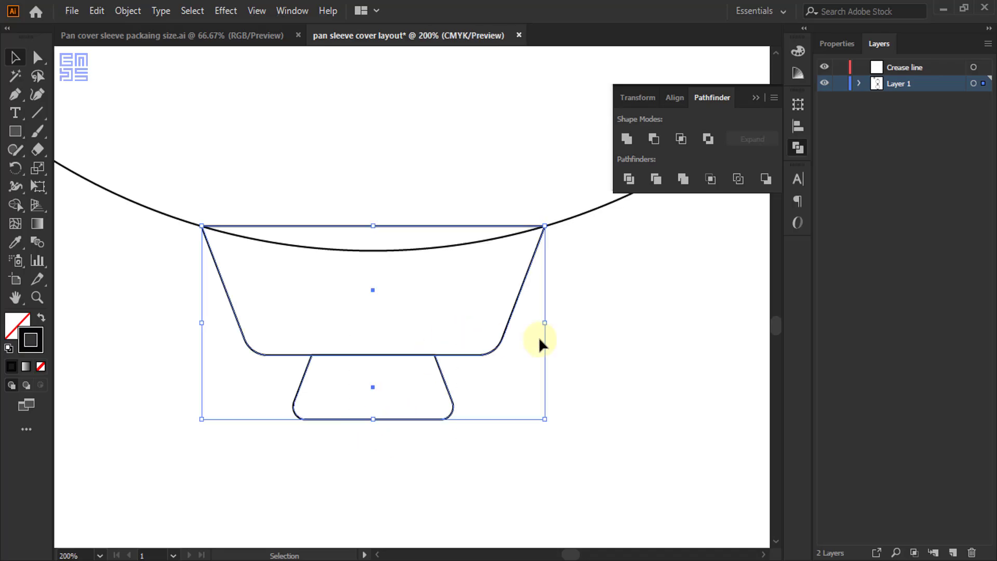
click(626, 138)
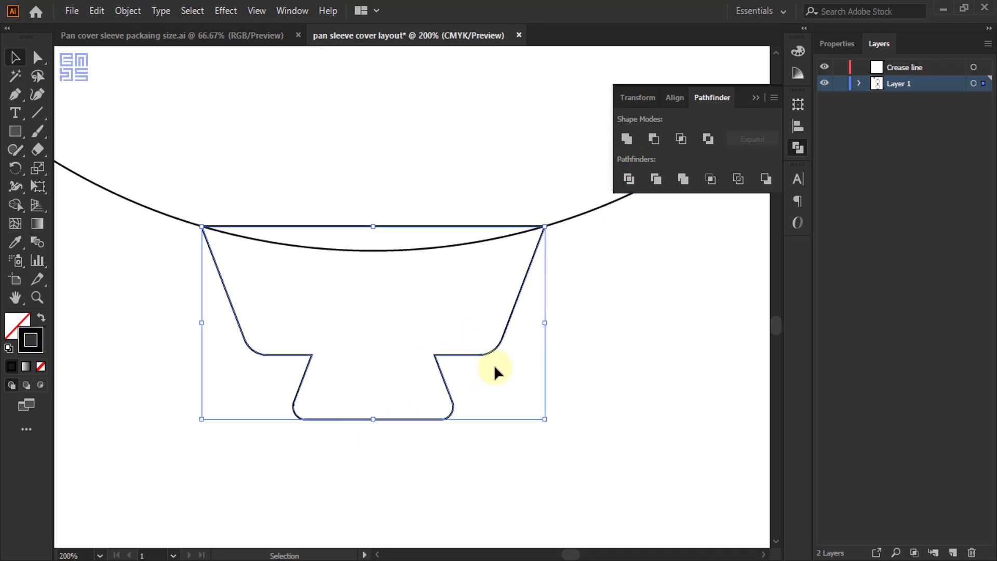
- Draw a straight horizontal line between the two inner corners where the locking tab meets the bottom flap
click(36, 114)
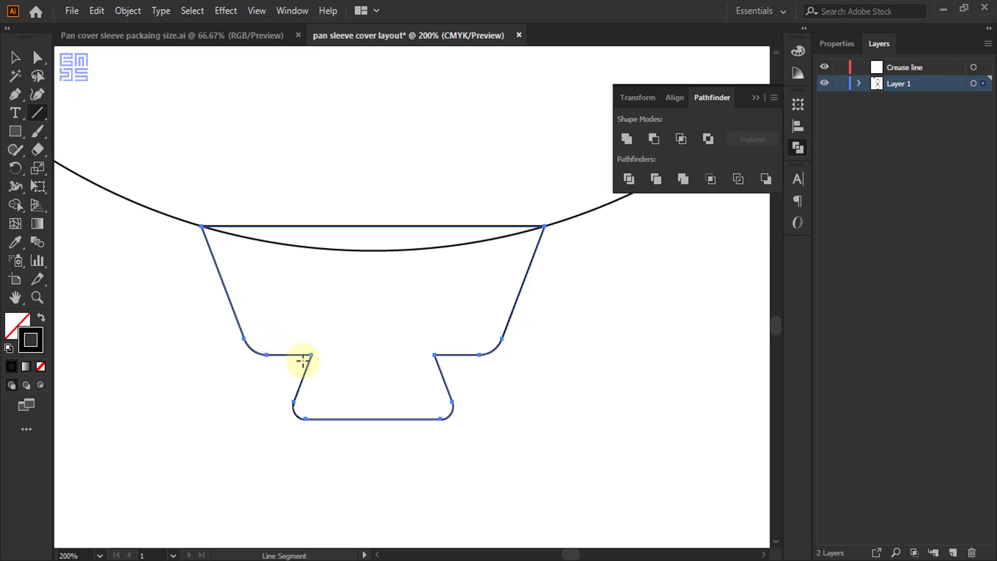
scroll(341, 369, up, 2)
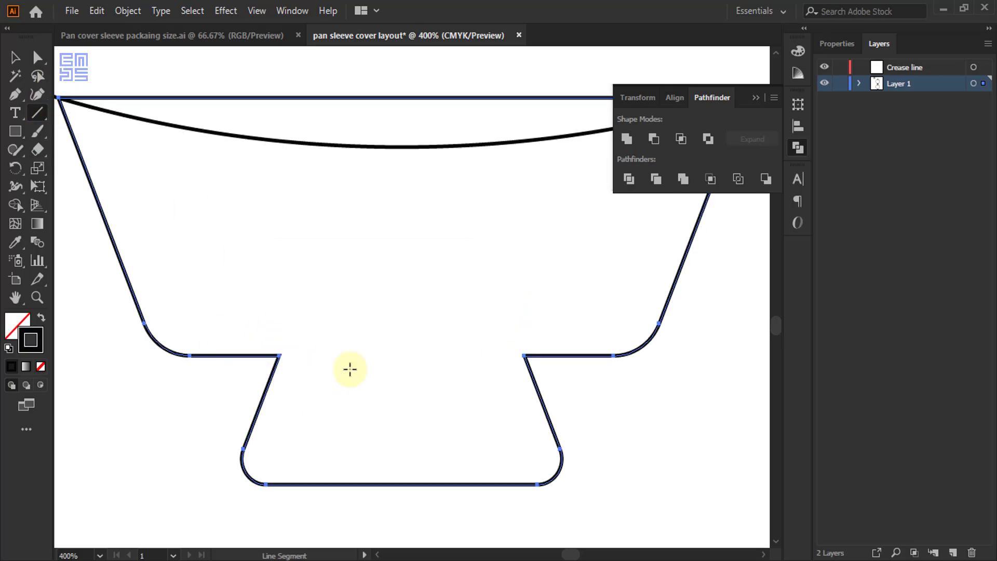
drag(279, 356, 524, 357)
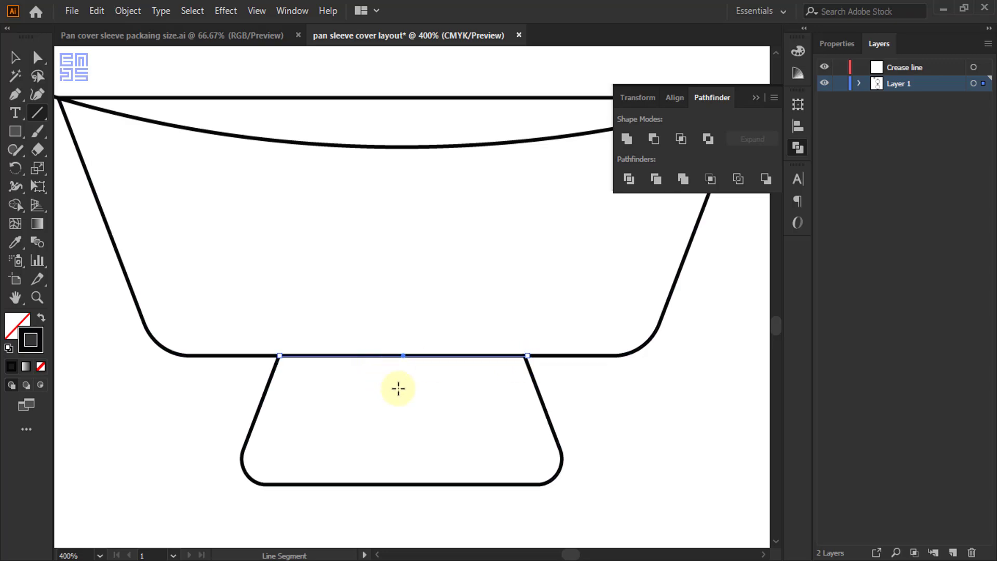
scroll(409, 404, down, 3)
scroll(409, 404, down, 2)
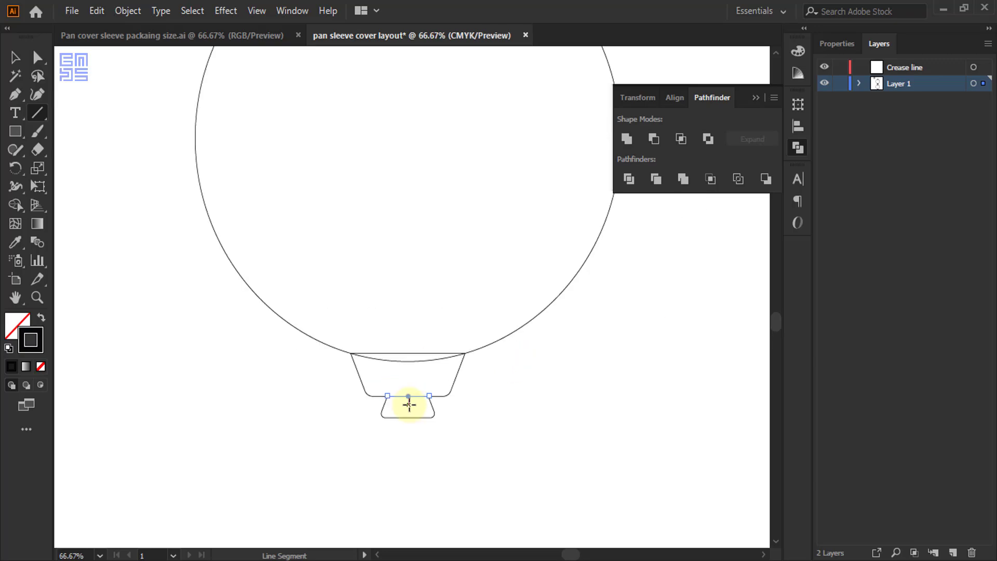
- Directly select only the locking tab's fold line and the straight edge where the tapered flap meets the top of the lower circle
scroll(409, 405, up, 2)
scroll(412, 401, down, 10)
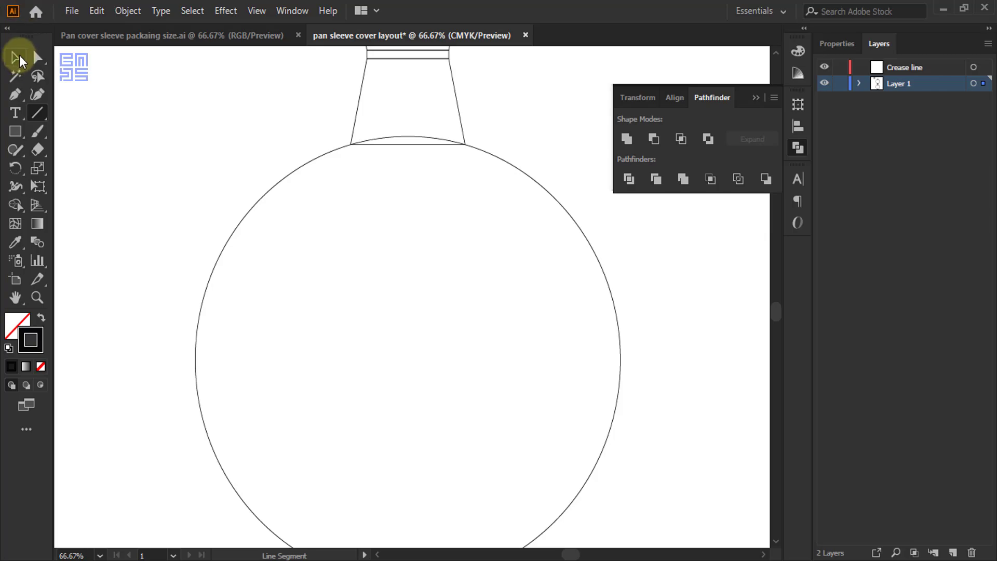
click(17, 57)
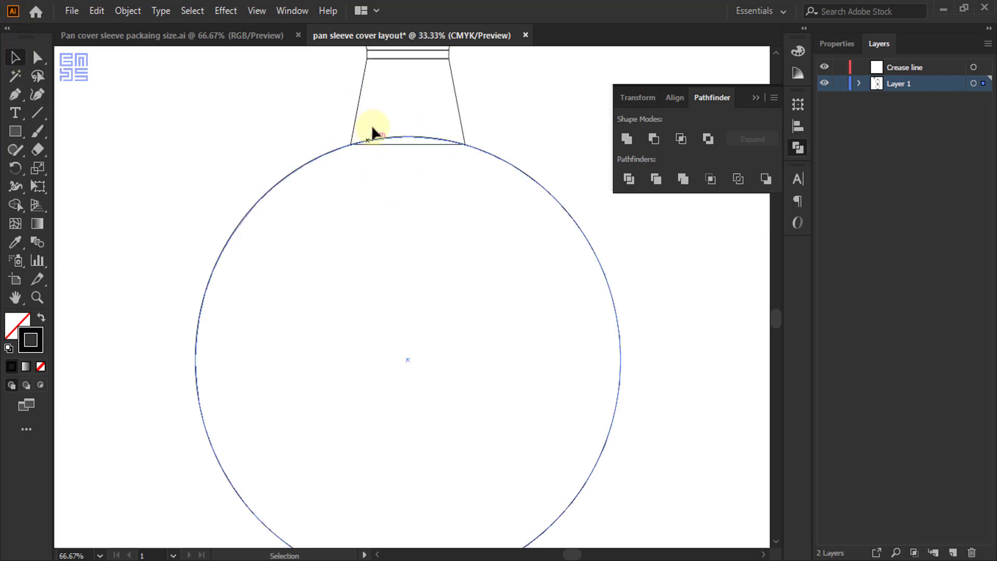
scroll(372, 128, down, 2)
click(38, 58)
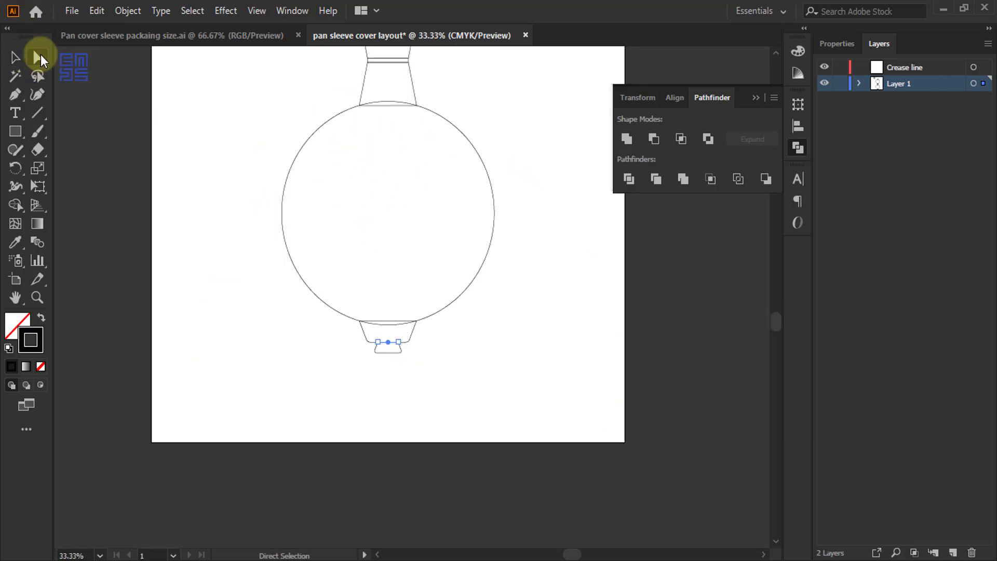
scroll(386, 327, up, 2)
scroll(376, 393, up, 2)
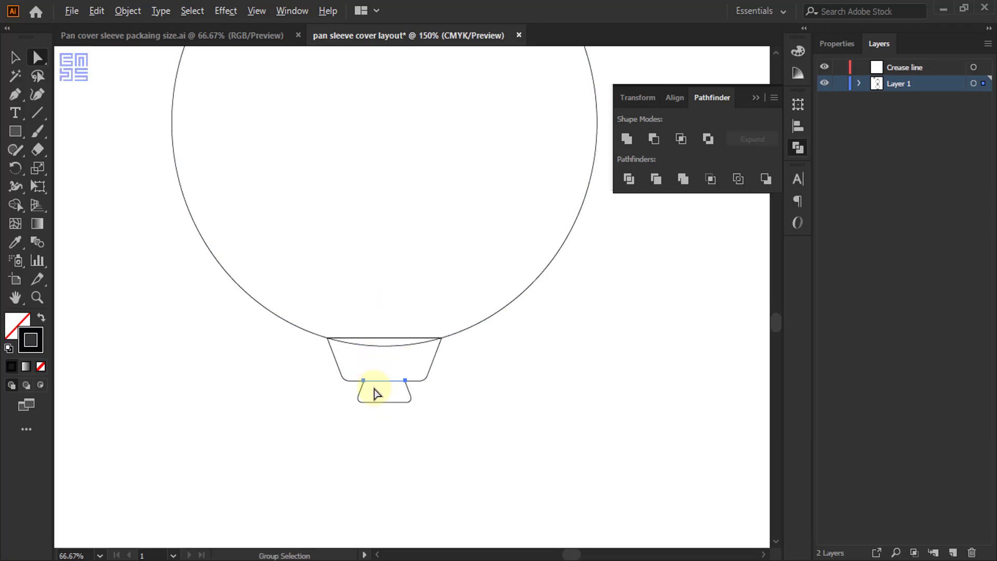
drag(396, 414, 421, 353)
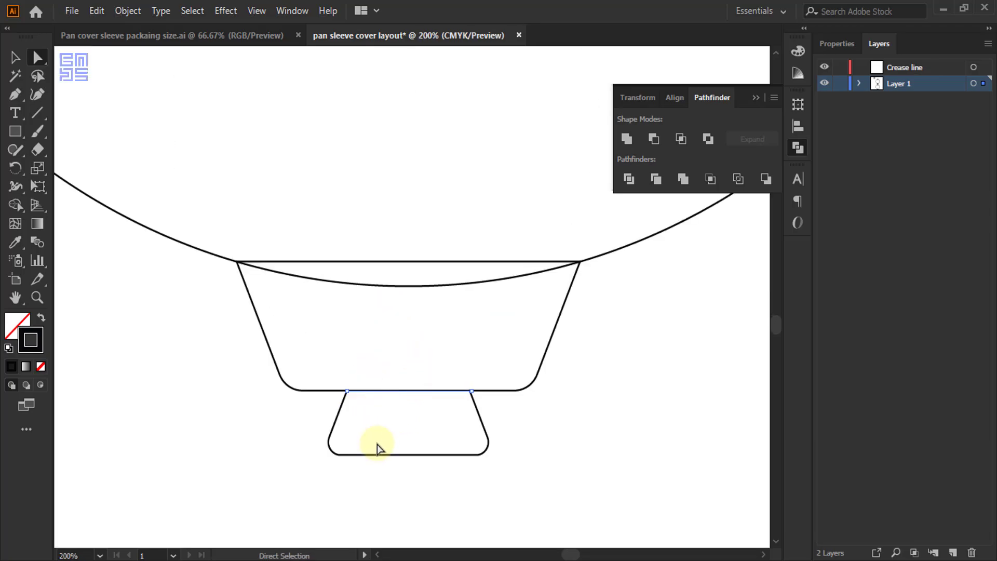
scroll(405, 470, down, 2)
click(408, 461)
scroll(410, 459, up, 3)
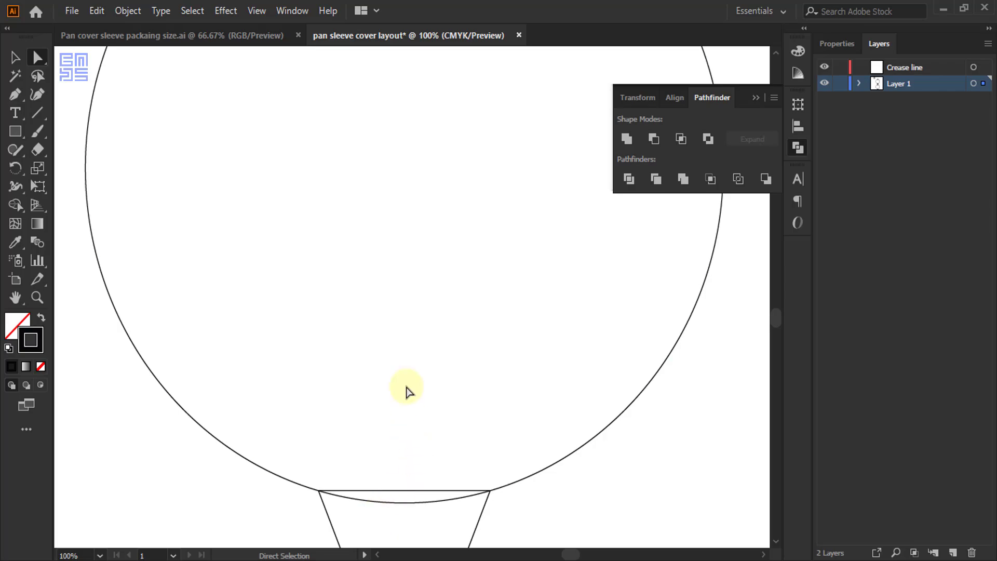
scroll(414, 385, down, 3)
scroll(394, 350, up, 2)
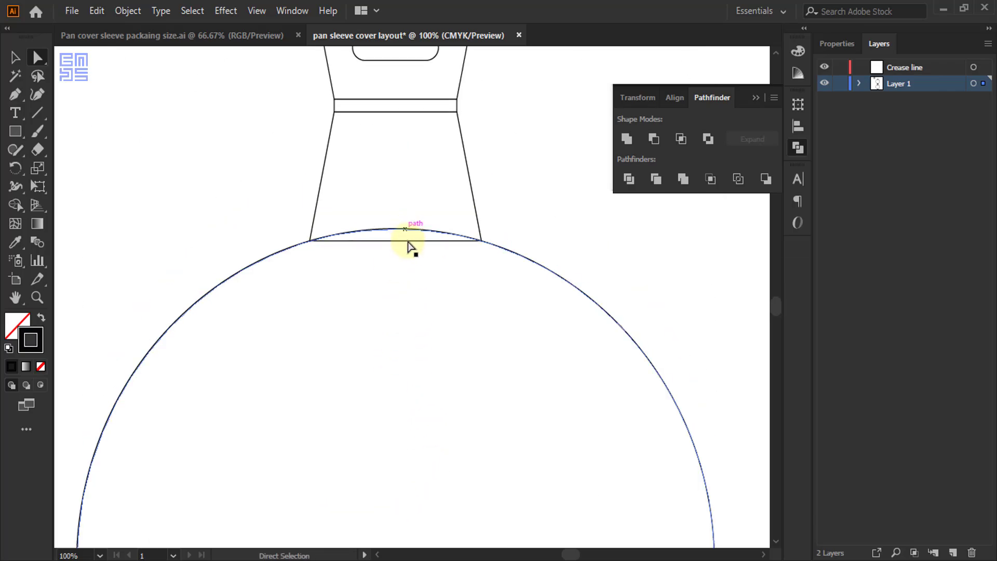
scroll(410, 244, up, 2)
drag(364, 286, 390, 234)
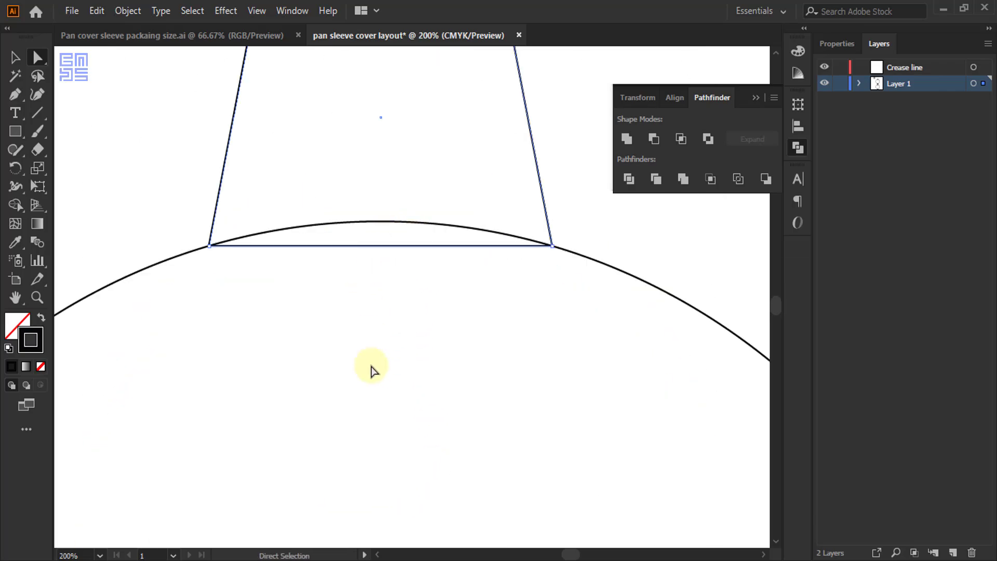
- Add the narrow band's two horizontal edges, the tapered flap's upper edge and the top flap's base line to the selected fold lines
scroll(375, 372, up, 10)
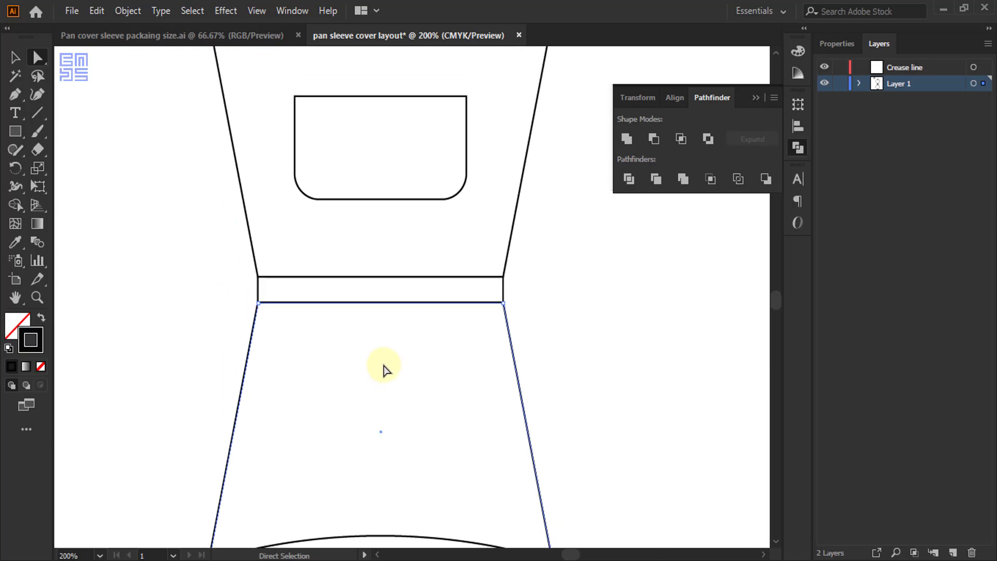
shift+click(400, 351)
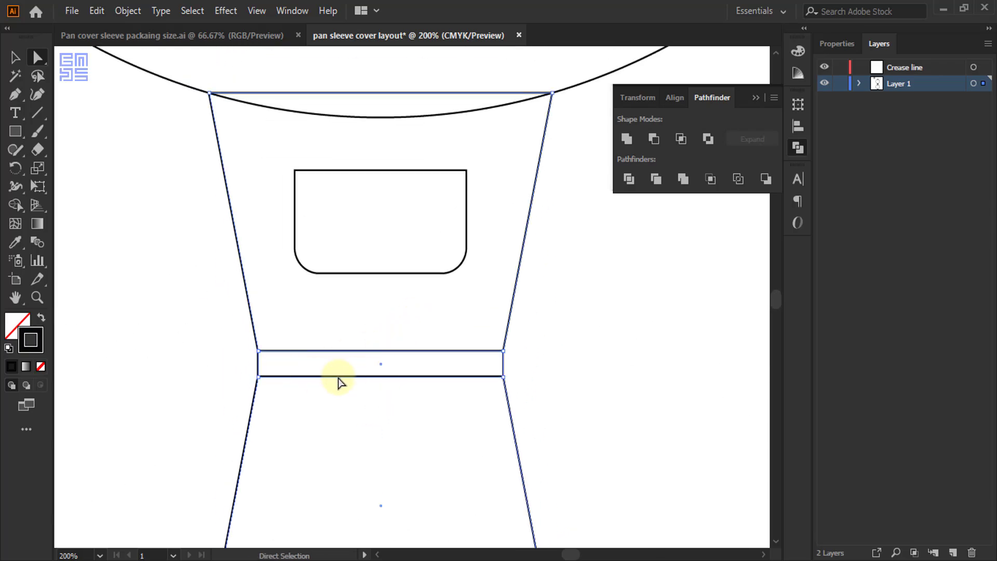
scroll(355, 377, up, 2)
scroll(355, 377, up, 2)
drag(375, 165, 389, 229)
scroll(396, 384, down, 2)
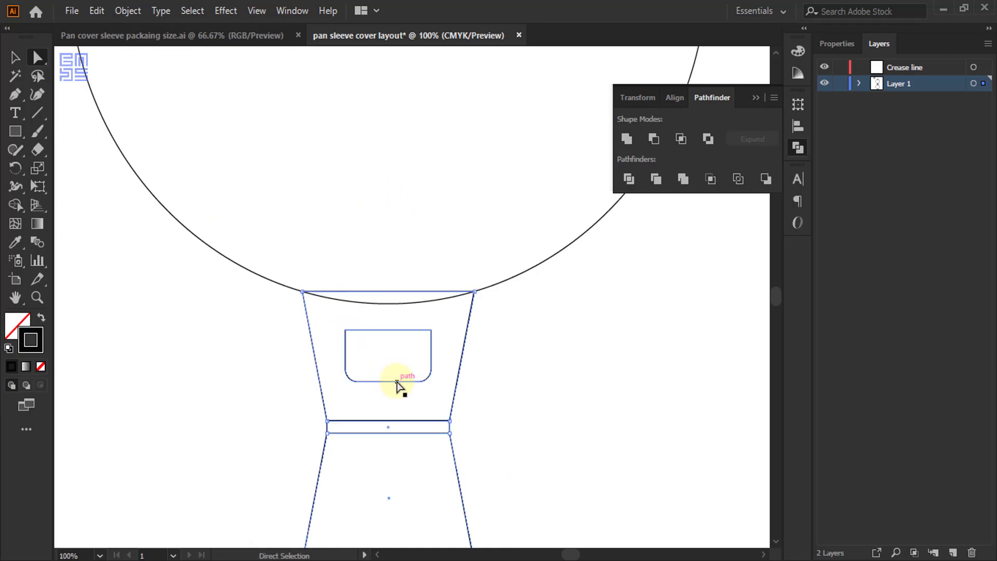
scroll(400, 380, up, 2)
scroll(399, 375, up, 12)
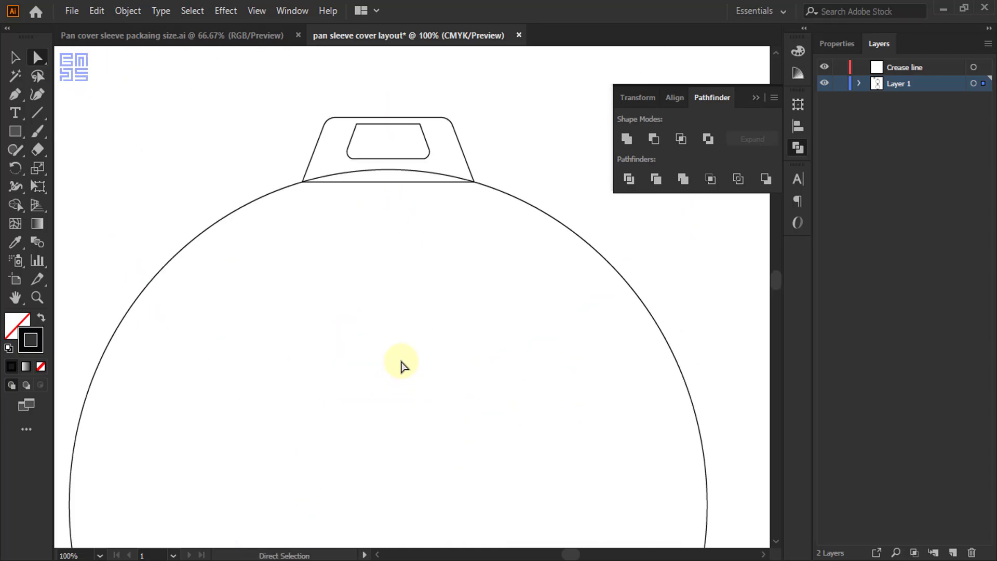
drag(373, 226, 394, 177)
- Try to cut the selected fold lines out of Layer 1 and check the outline for missed ones
key(v)
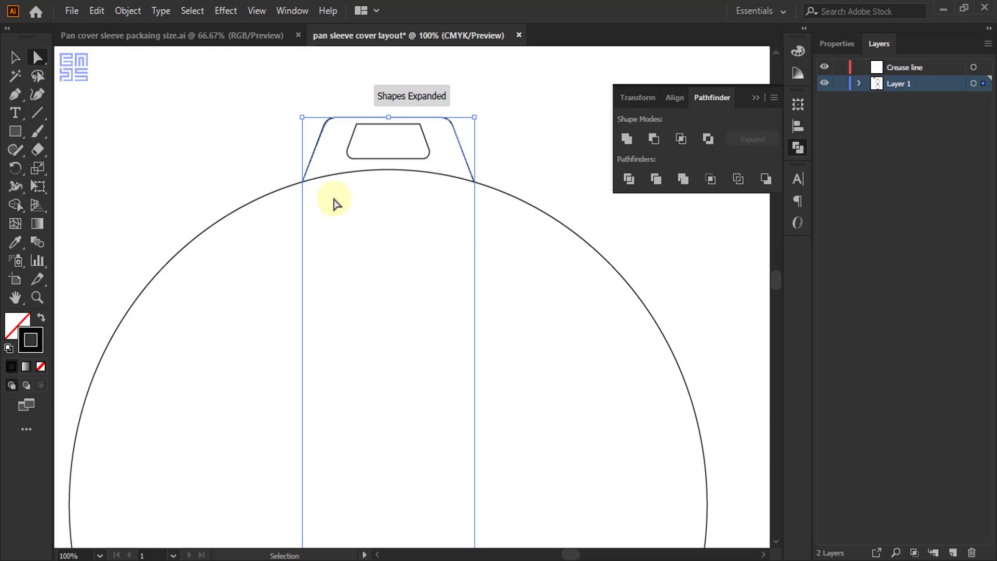
key(a)
scroll(416, 109, down, 4)
scroll(368, 125, down, 4)
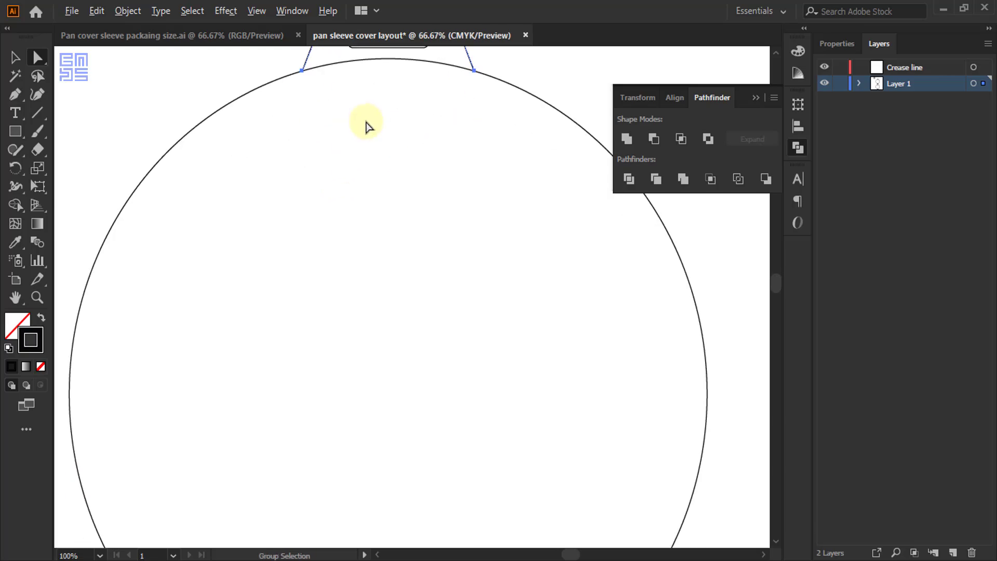
scroll(356, 285, up, 4)
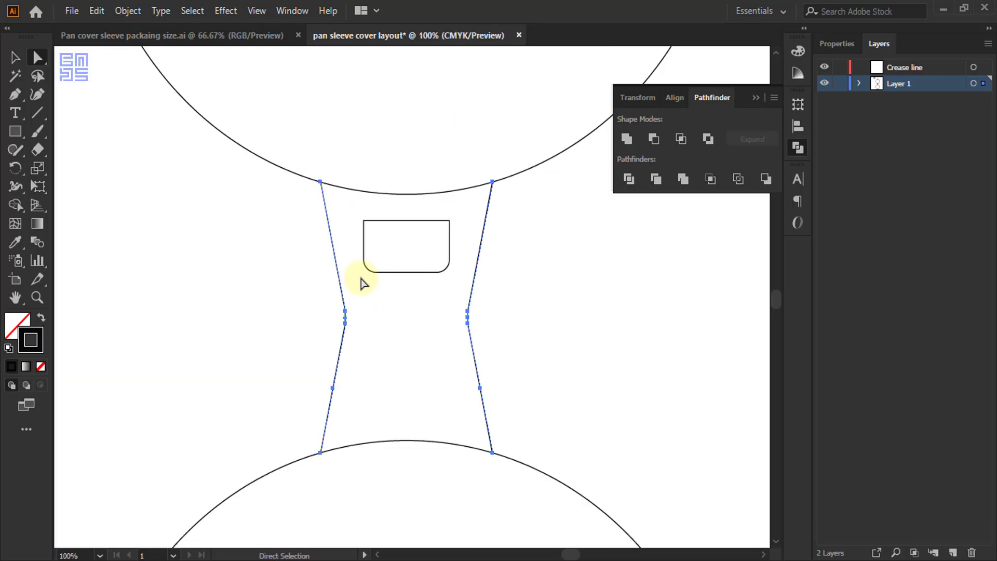
scroll(364, 259, down, 10)
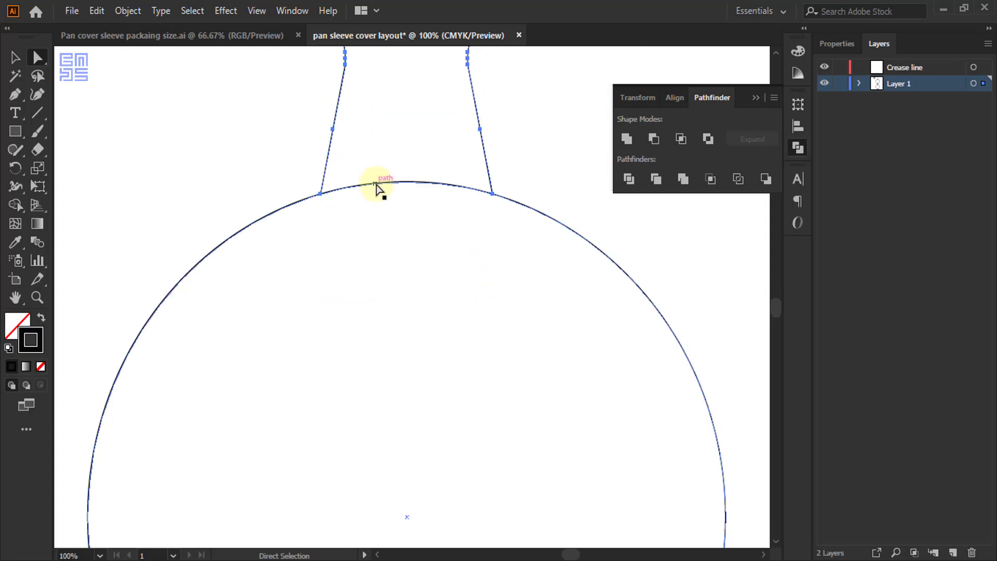
scroll(374, 185, down, 9)
scroll(374, 191, down, 9)
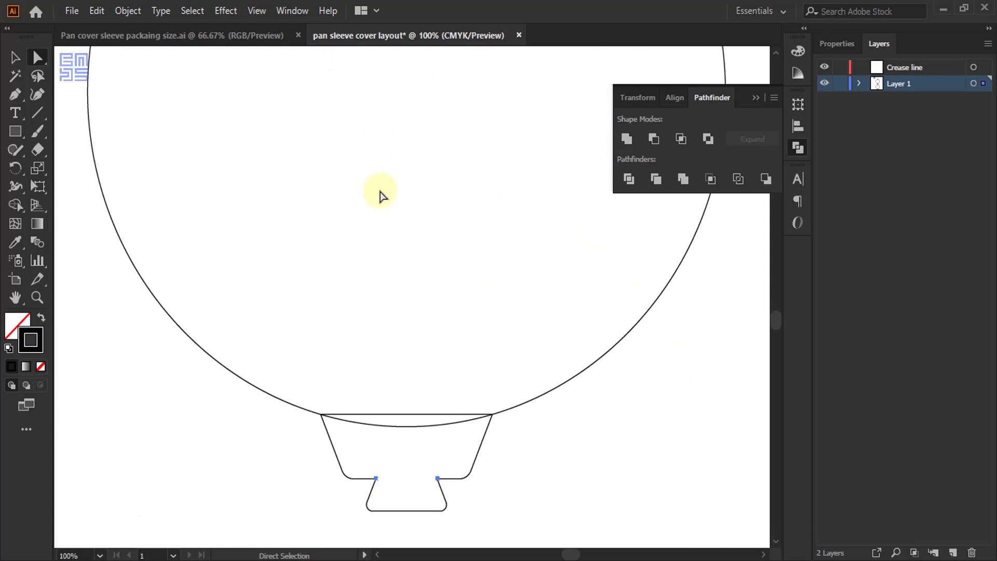
scroll(421, 370, up, 2)
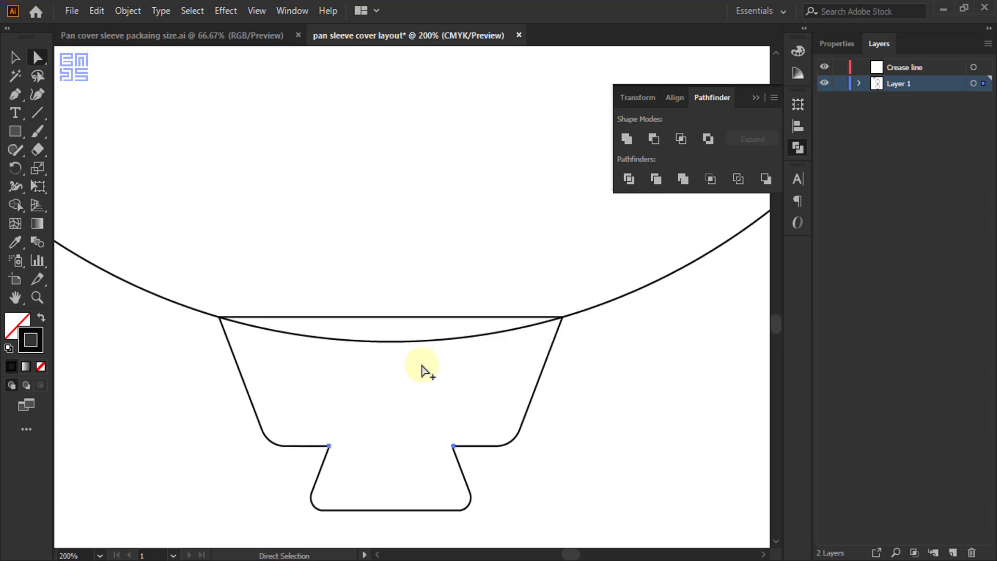
click(422, 367)
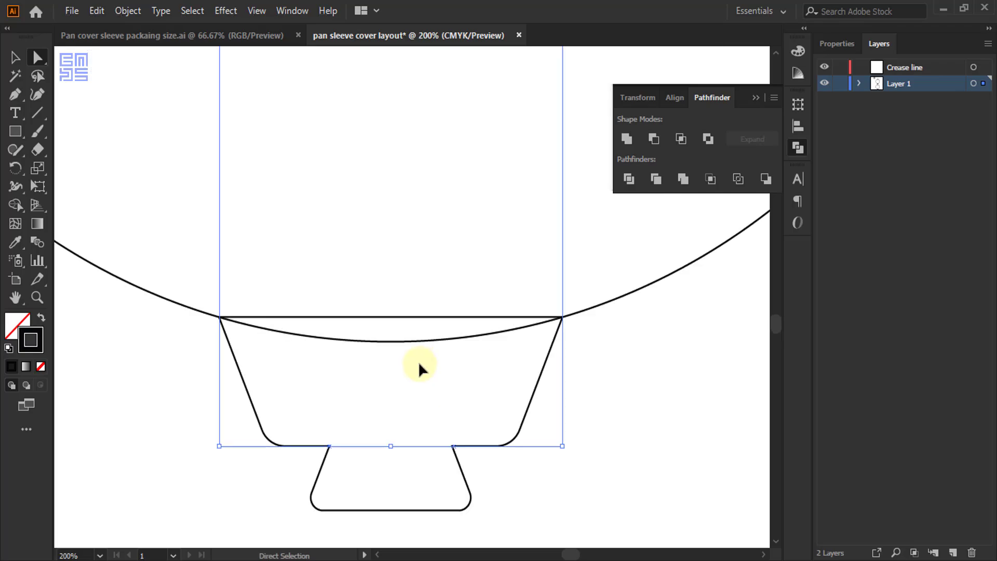
click(418, 361)
- Add the bottom flap's straight upper edge to the selected fold lines
drag(363, 275, 398, 329)
- Try to cut the complete set of fold lines, including the bottom flap's upper edge, and undo the cut
key(ctrl)
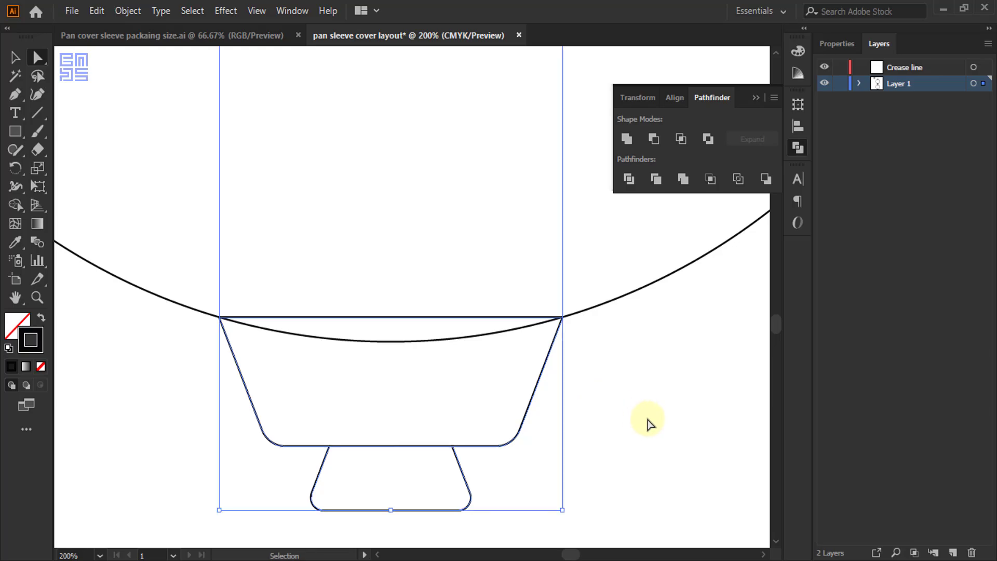
key(Delete)
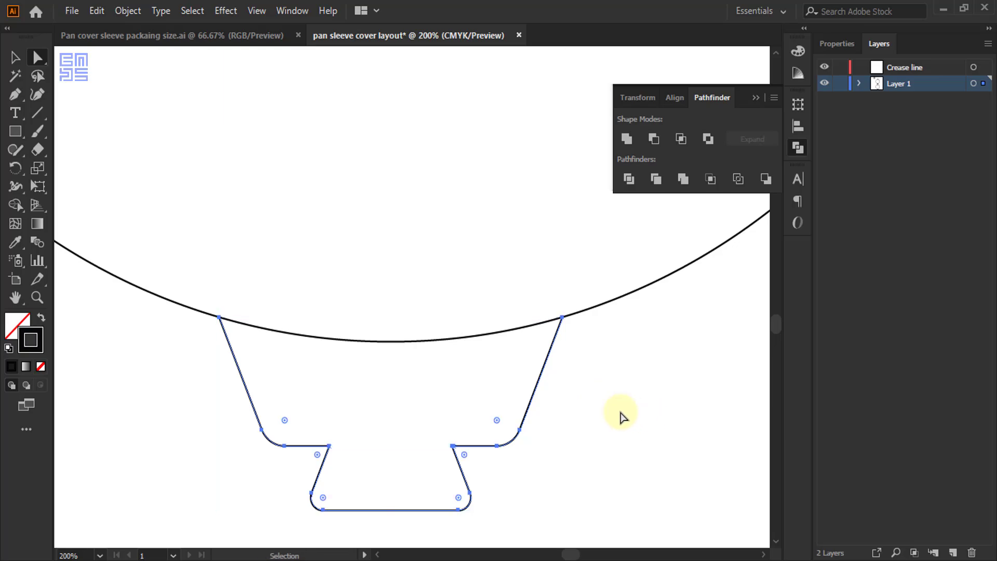
key(ctrl+j)
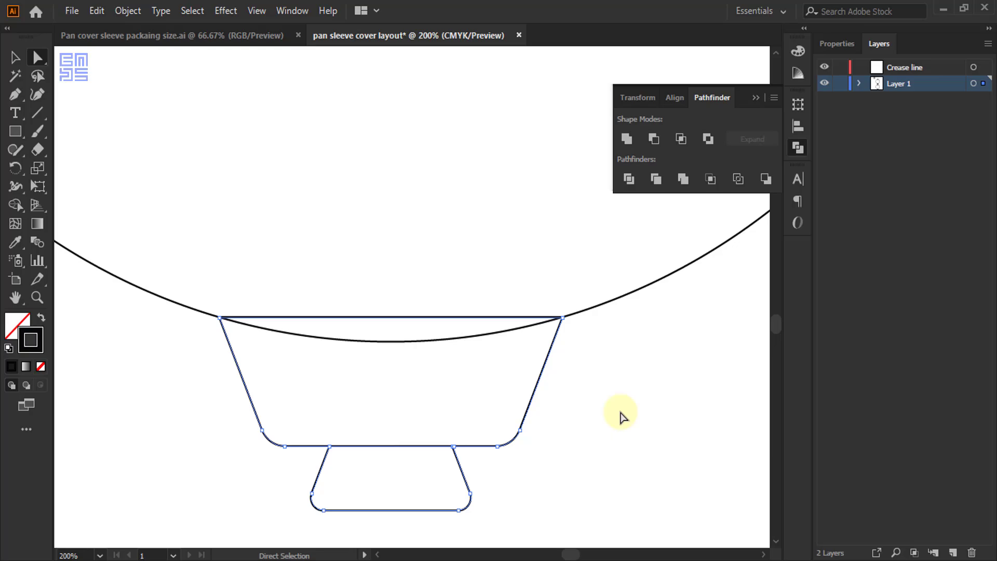
- Copy the selected fold lines and paste them in place on the Crease line layer
click(98, 10)
click(117, 85)
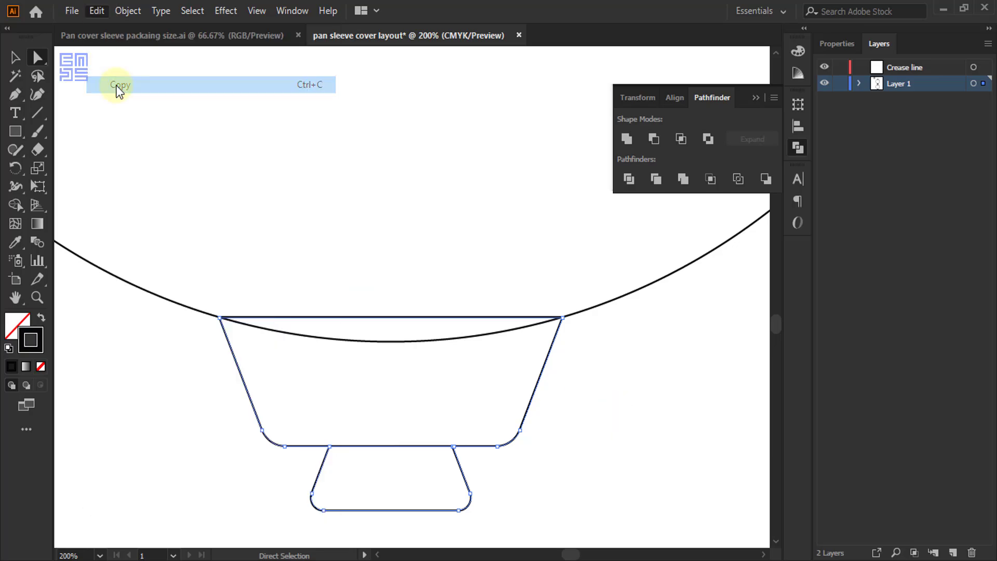
click(907, 72)
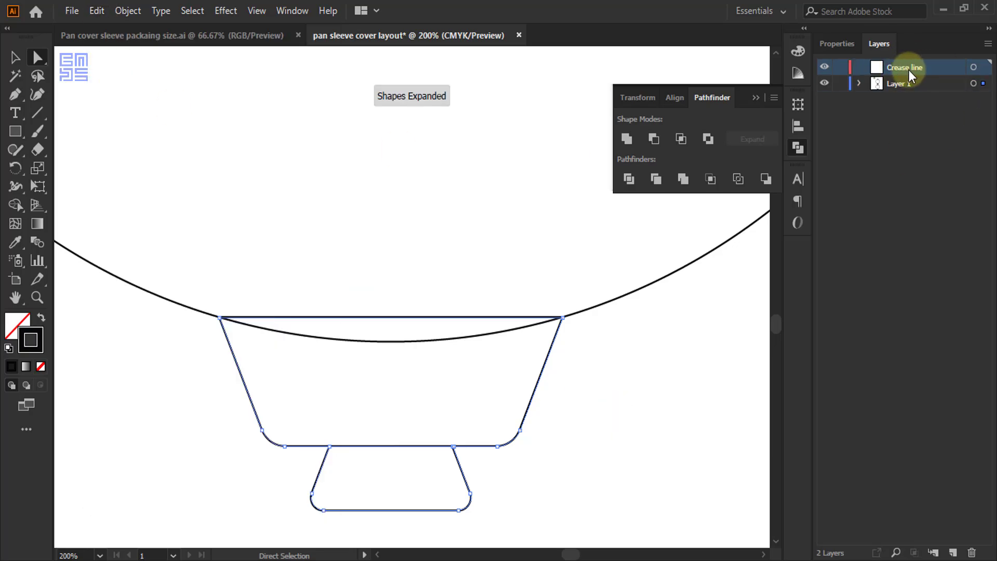
click(96, 11)
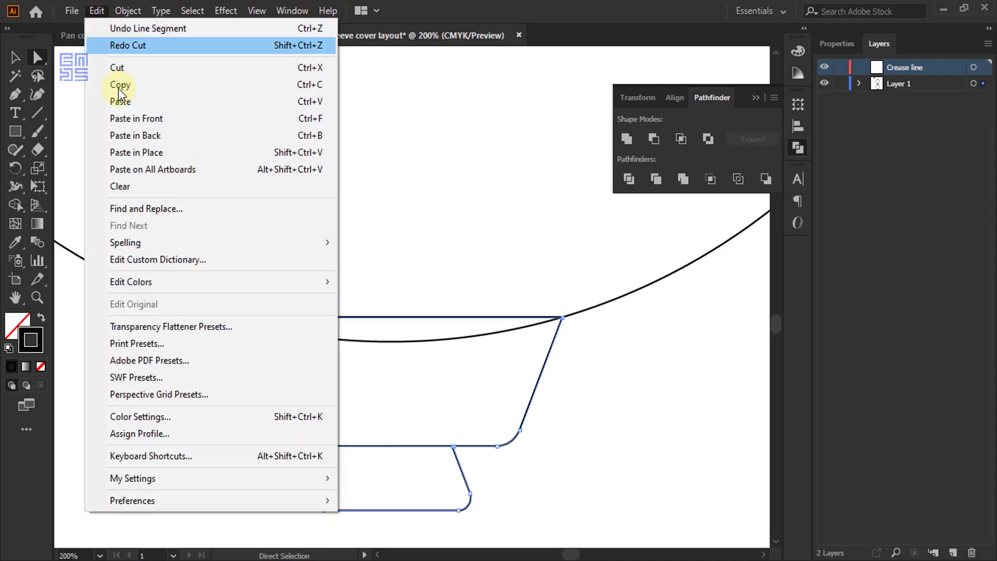
click(132, 152)
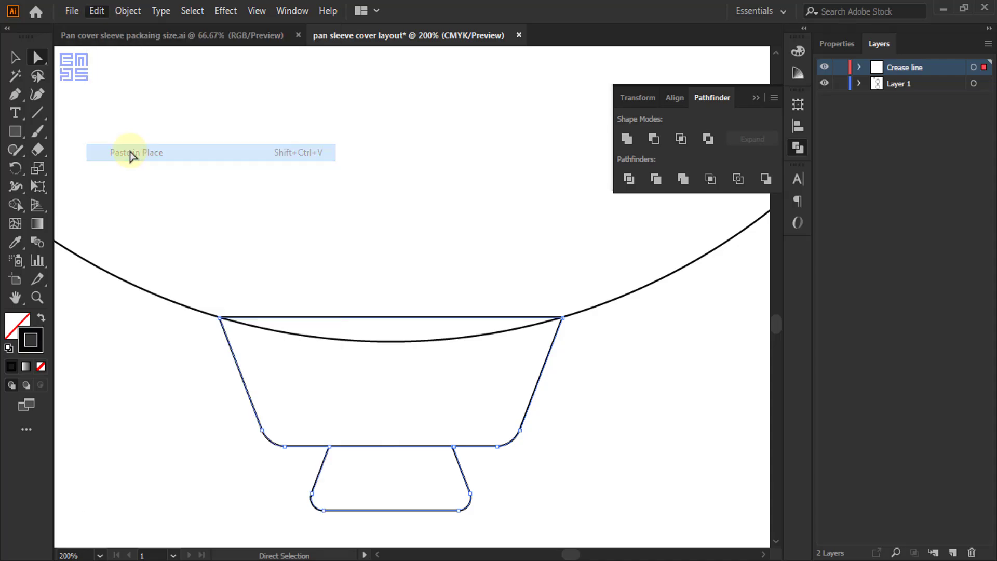
- Set the stroke colour of the pasted crease lines to pure cyan, C 100, M 0, Y 0, K 0
click(797, 51)
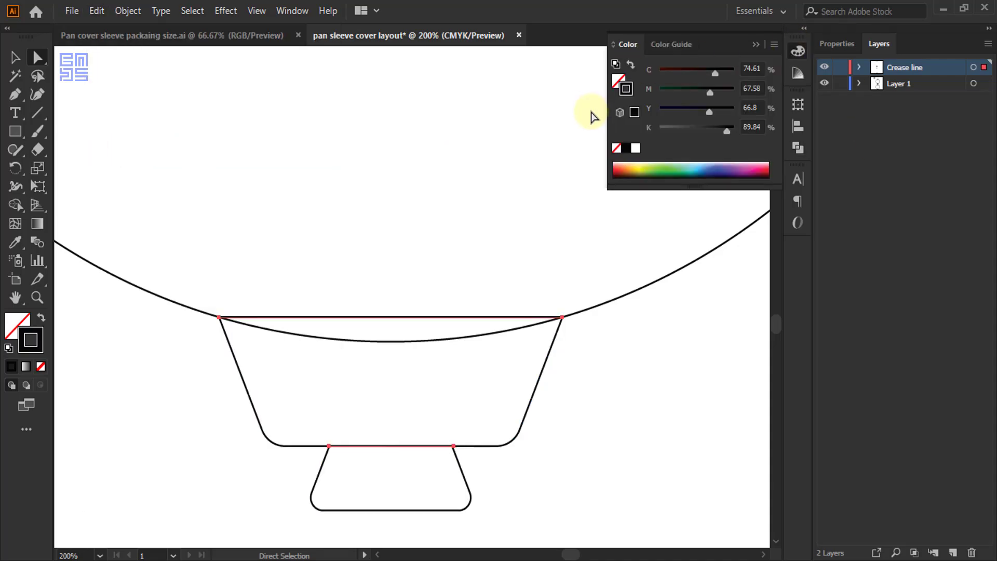
click(702, 165)
click(733, 70)
drag(676, 92, 656, 92)
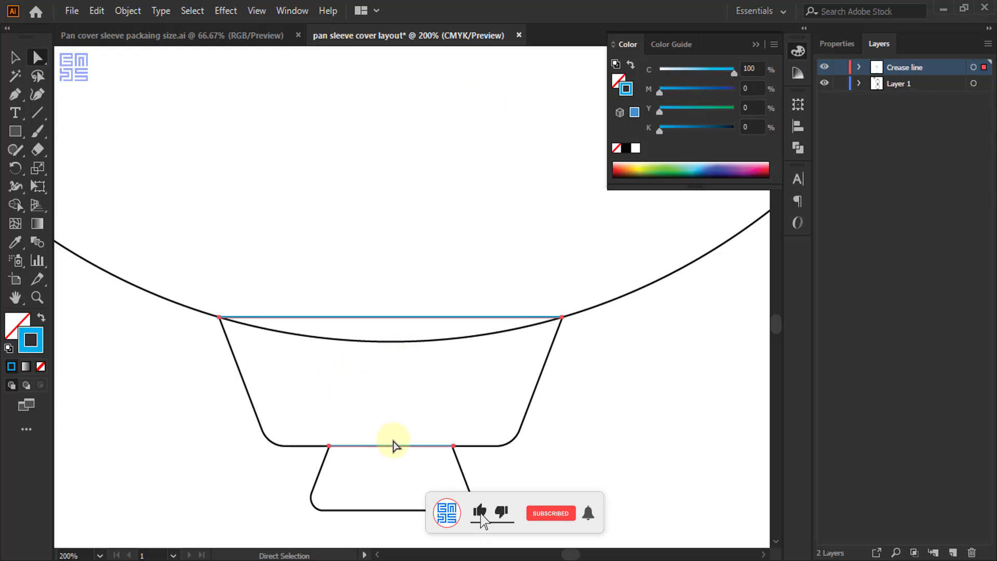
- Turn the cyan crease lines into dashed strokes
scroll(402, 464, up, 4)
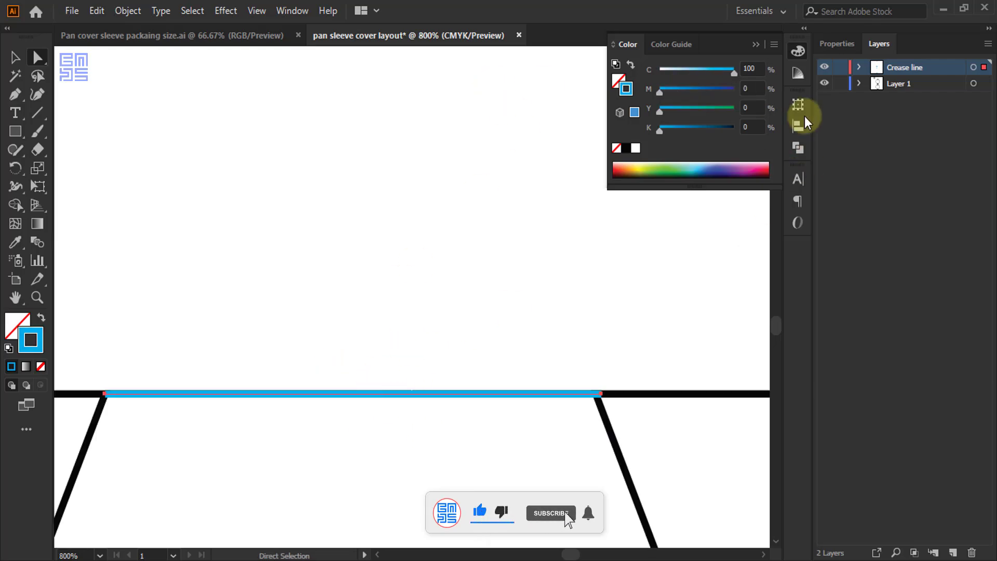
click(846, 45)
click(852, 235)
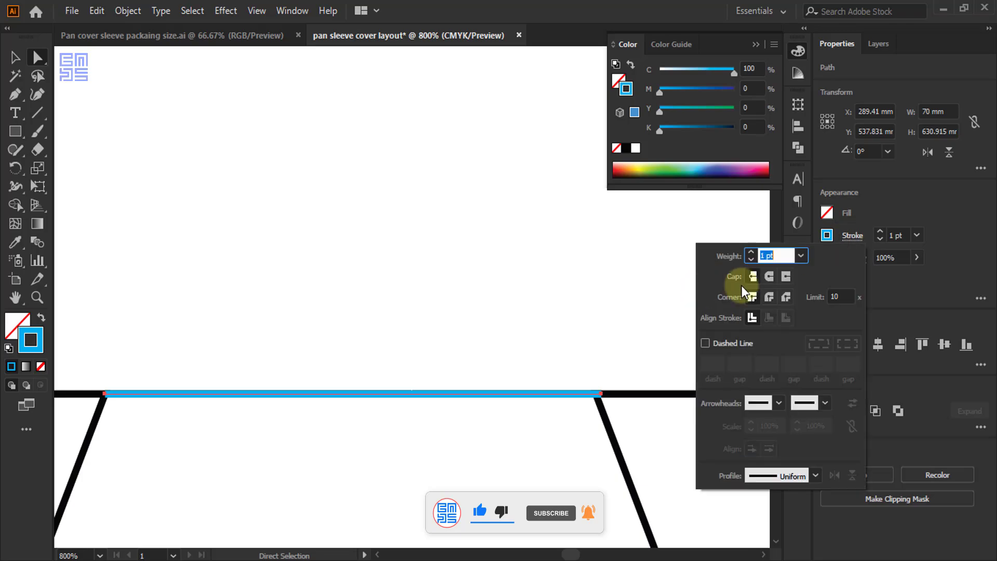
click(708, 342)
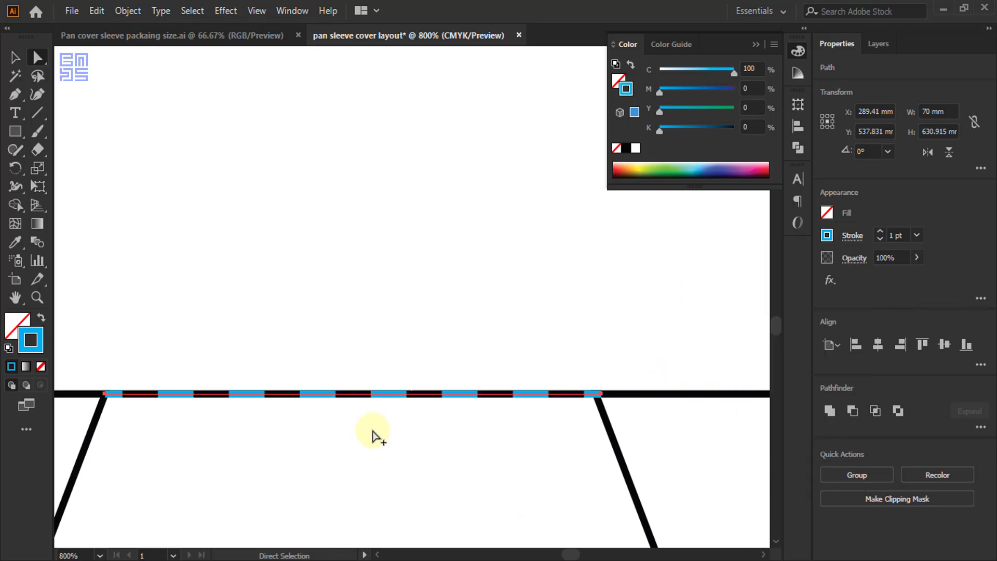
- Lock and hide the Crease line layer
scroll(376, 433, down, 4)
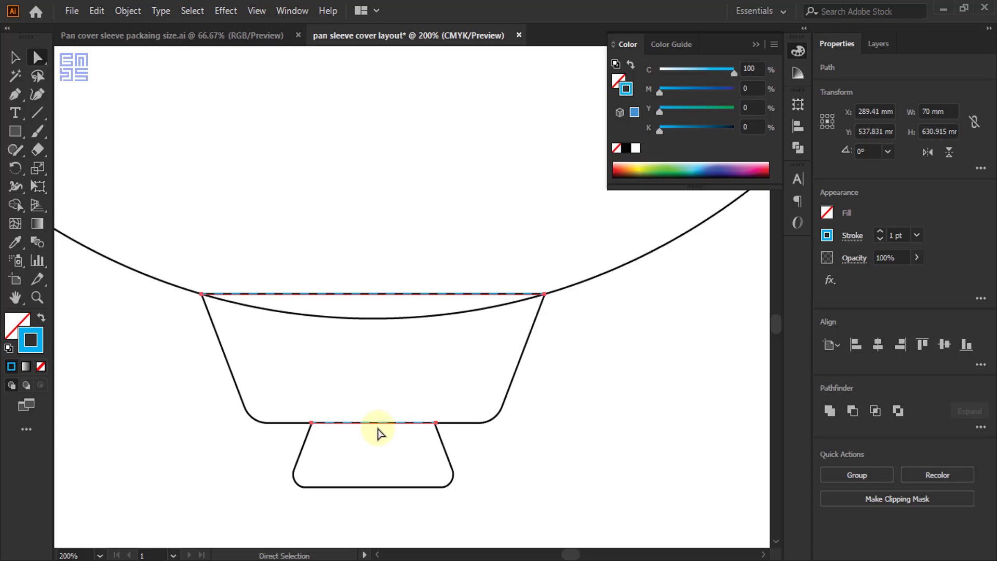
click(754, 46)
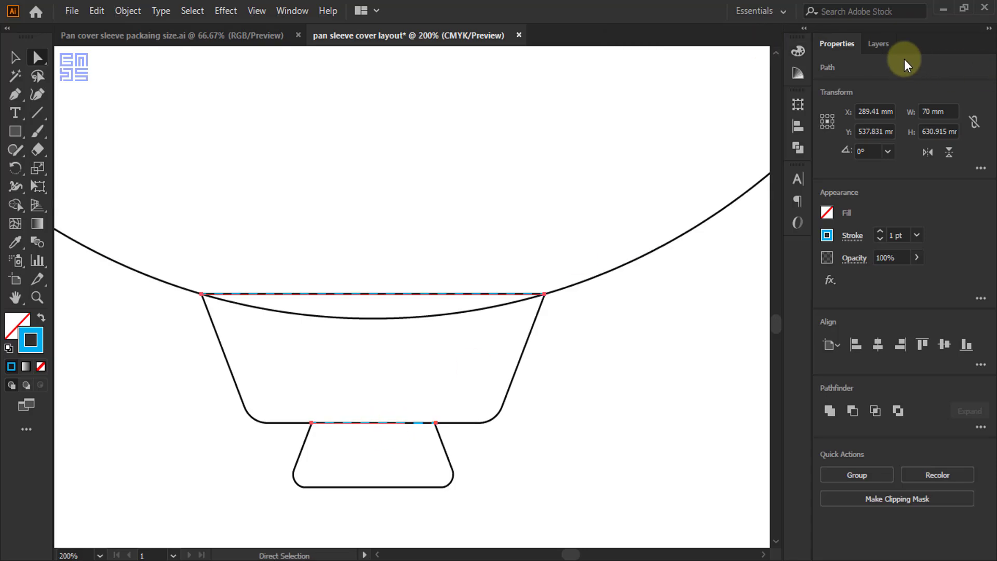
click(878, 44)
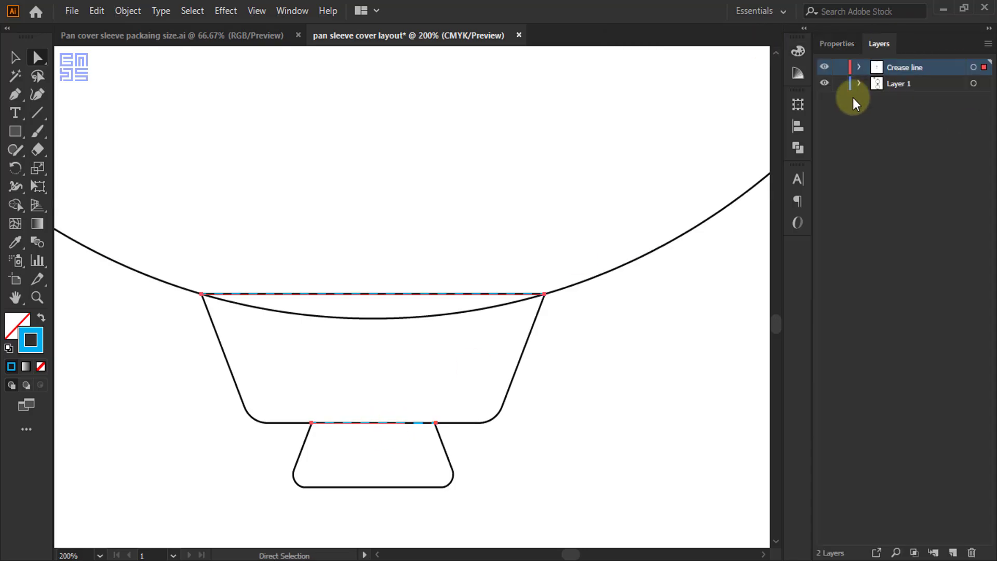
click(824, 67)
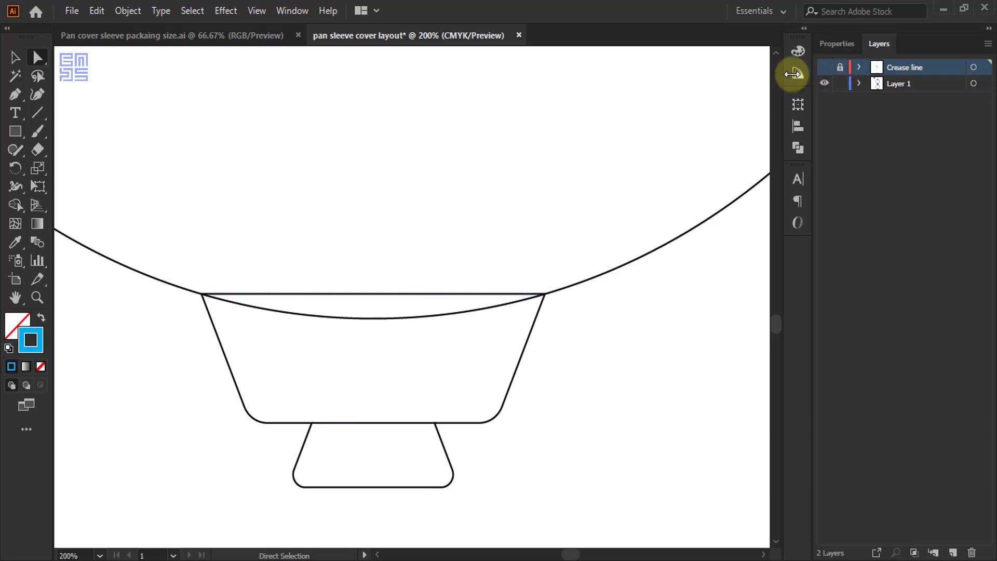
- Add a new layer directly above Layer 1 and name it Bleed
click(897, 85)
click(953, 552)
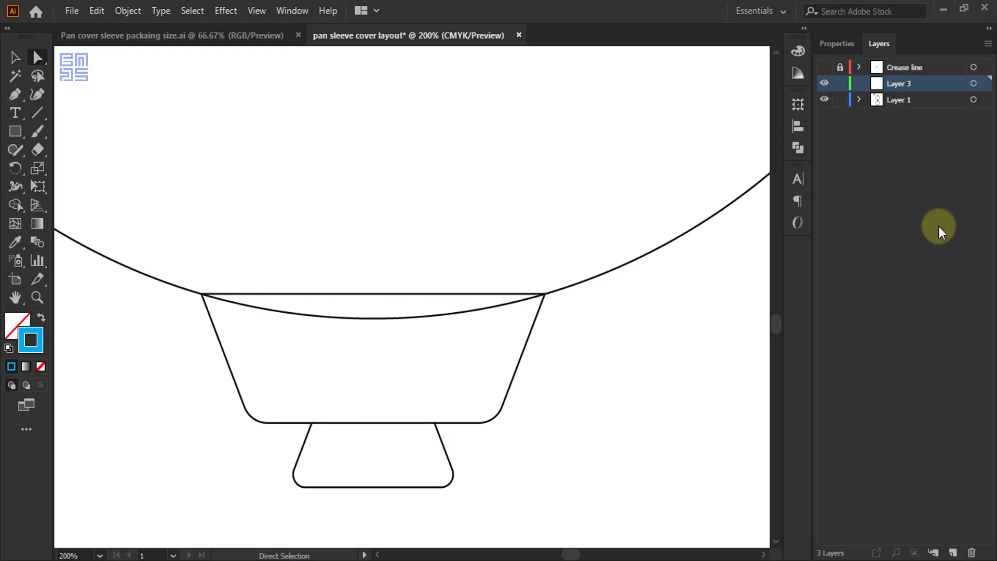
double_click(893, 84)
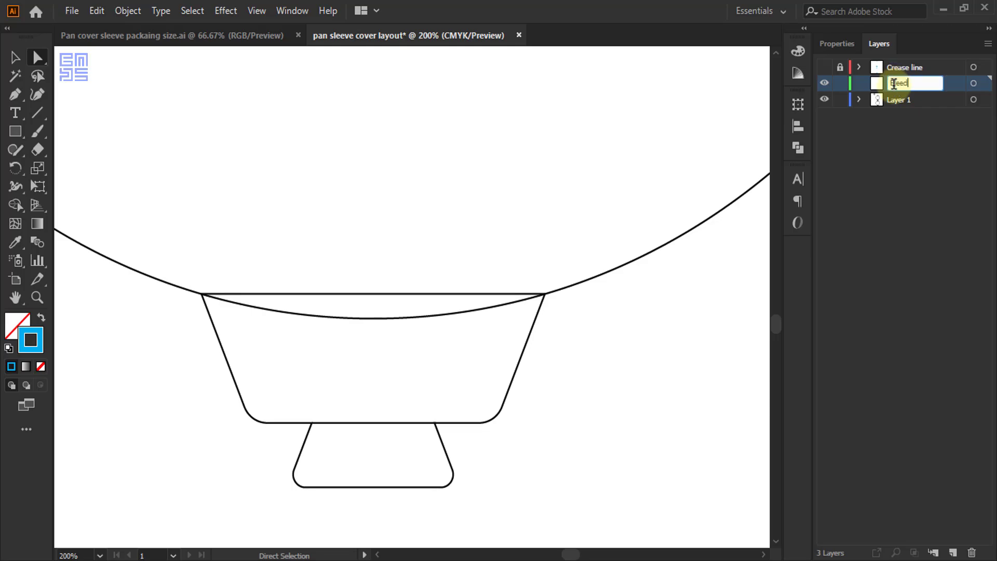
text(Bleed)
key(Return)
- Select all the shapes of the pan sleeve layout and unite them into one outline
scroll(444, 366, down, 3)
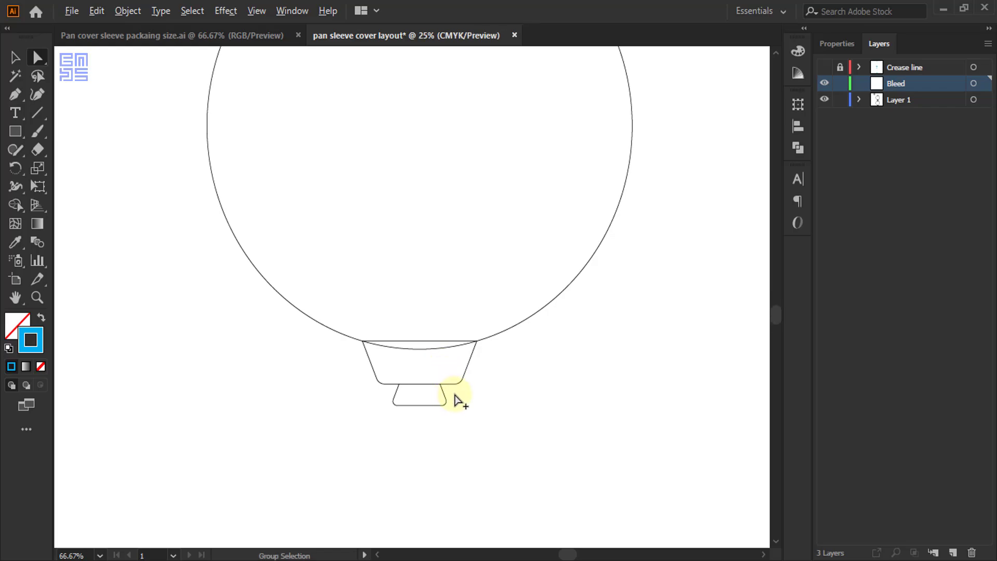
scroll(457, 399, down, 3)
click(15, 57)
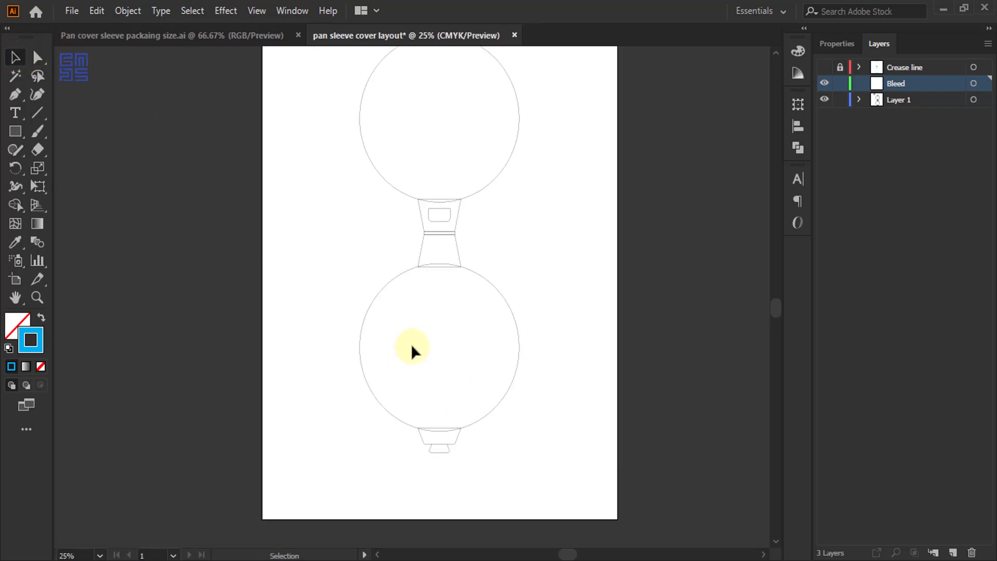
scroll(403, 338, down, 2)
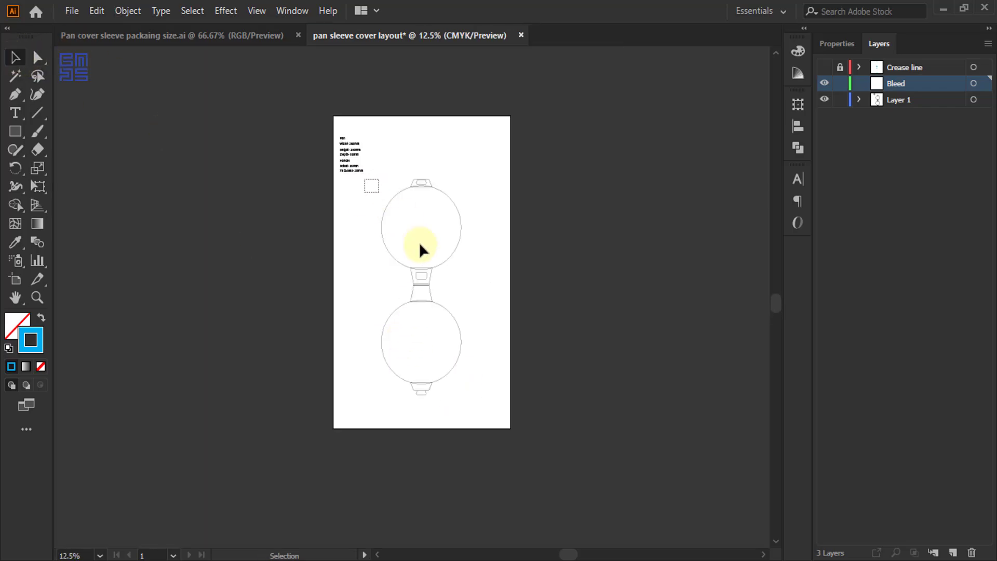
drag(419, 242, 470, 400)
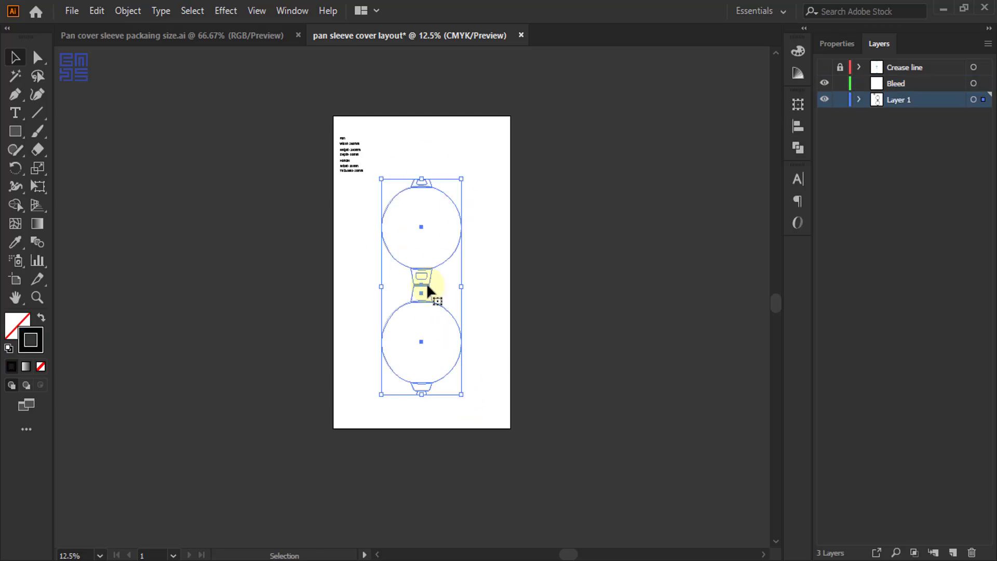
click(798, 148)
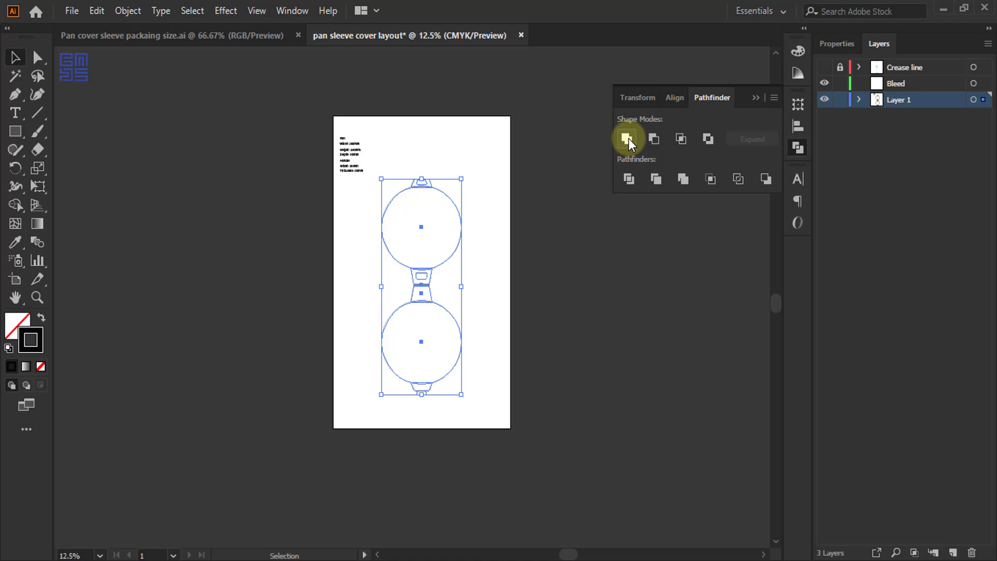
click(627, 138)
- Offset the united sleeve outline by 3 mm with miter joins and a miter limit of 4
alt+scroll(435, 201, up, 3)
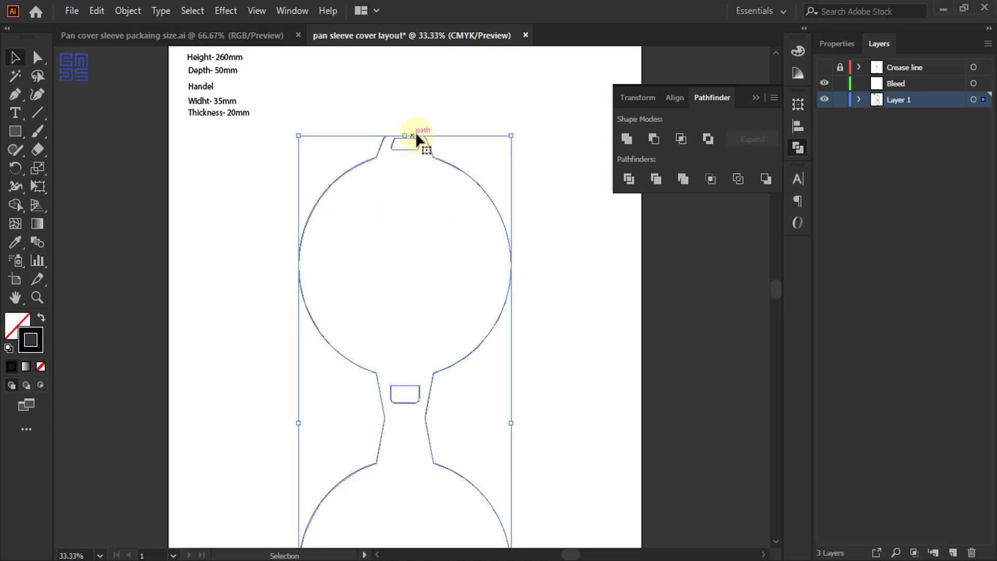
scroll(415, 132, down, 3)
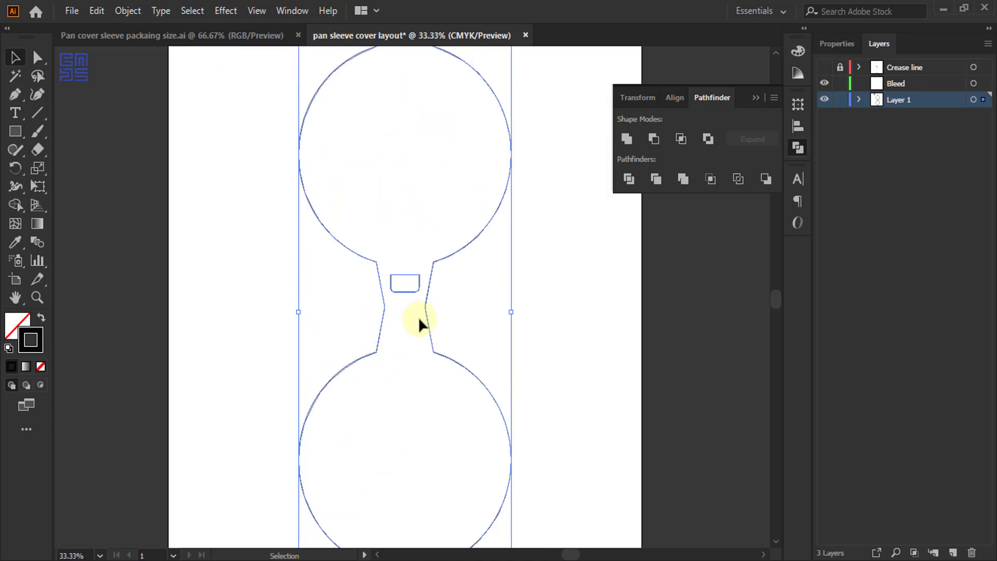
alt+scroll(413, 291, down, 2)
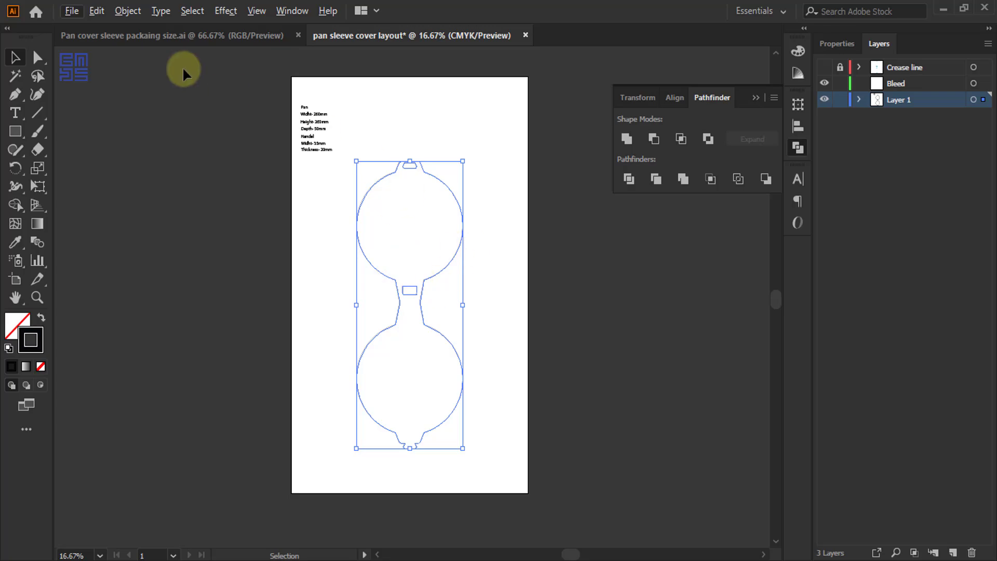
click(126, 11)
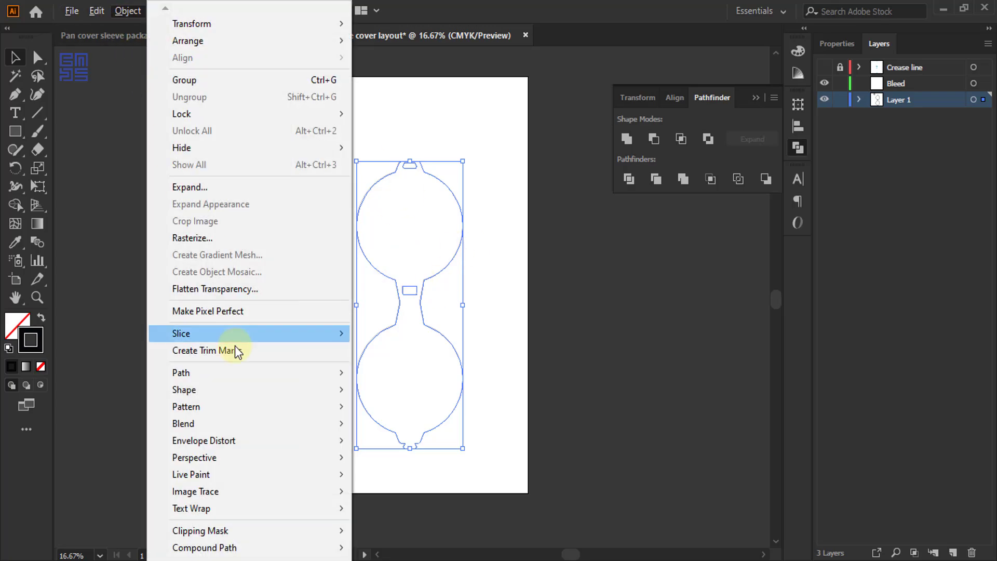
mouse_move(243, 373)
click(404, 428)
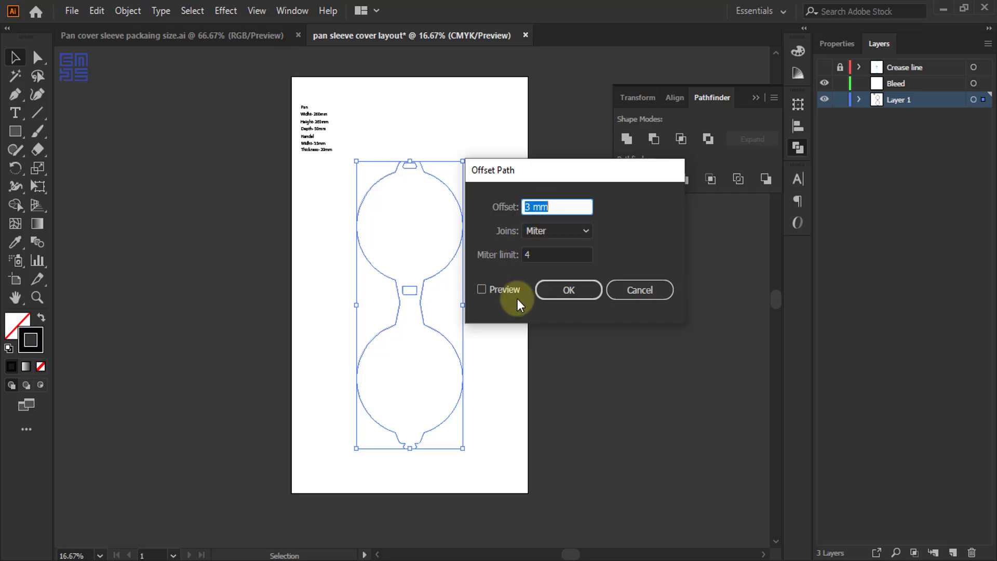
click(546, 290)
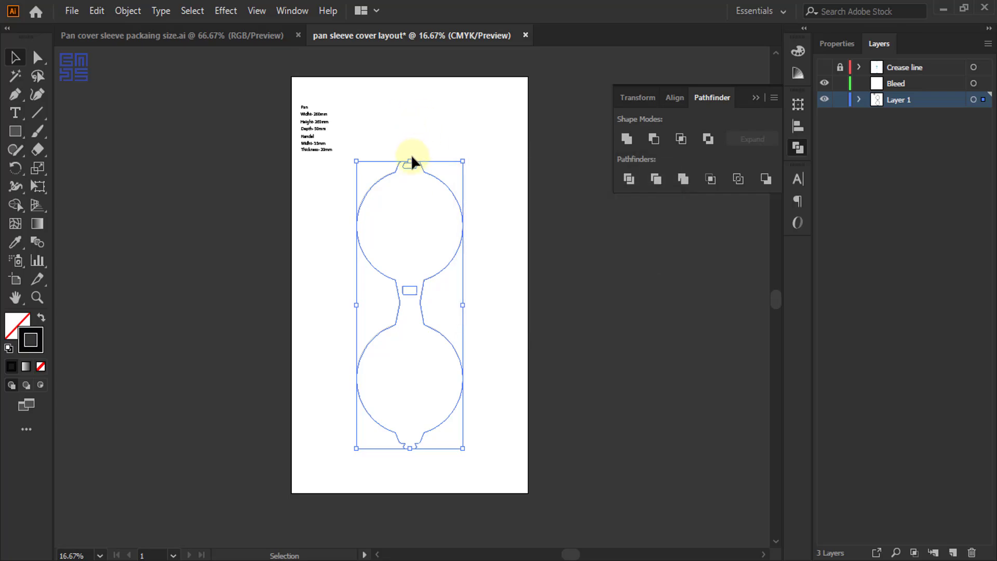
- Set the stroke colour of the offset outline to red, C 0, M 100, Y 100, K 0
scroll(410, 154, up, 2)
scroll(393, 174, up, 4)
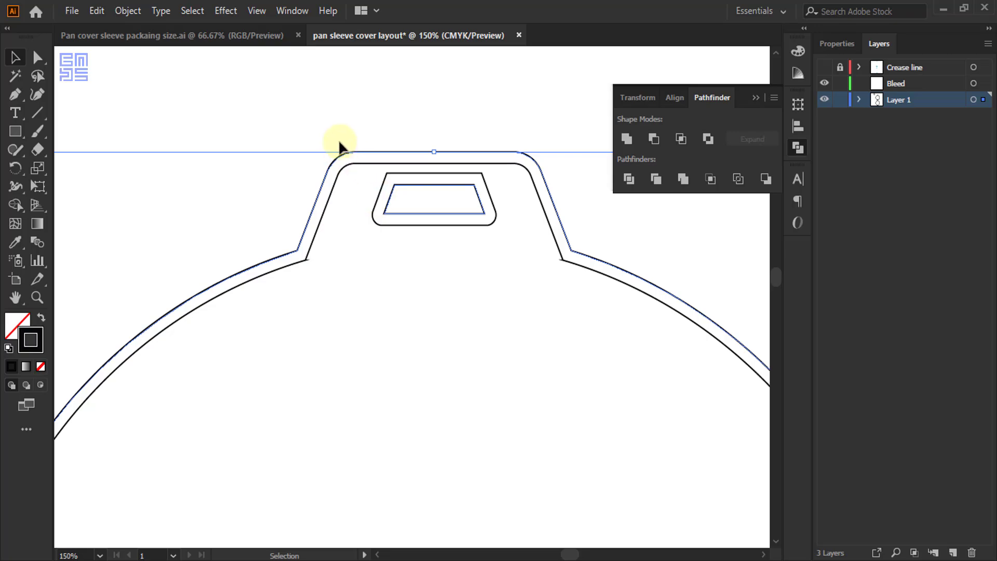
click(797, 51)
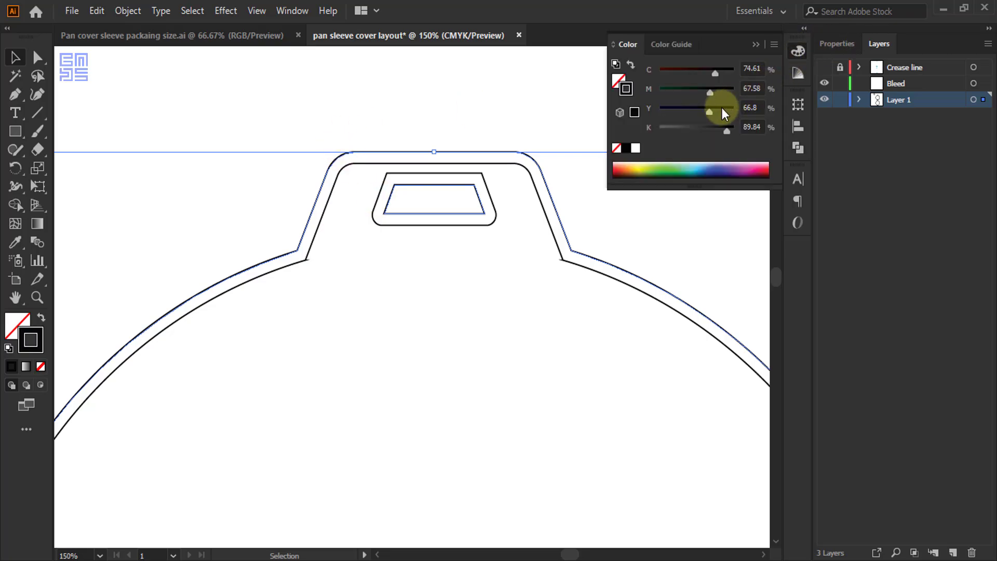
click(763, 167)
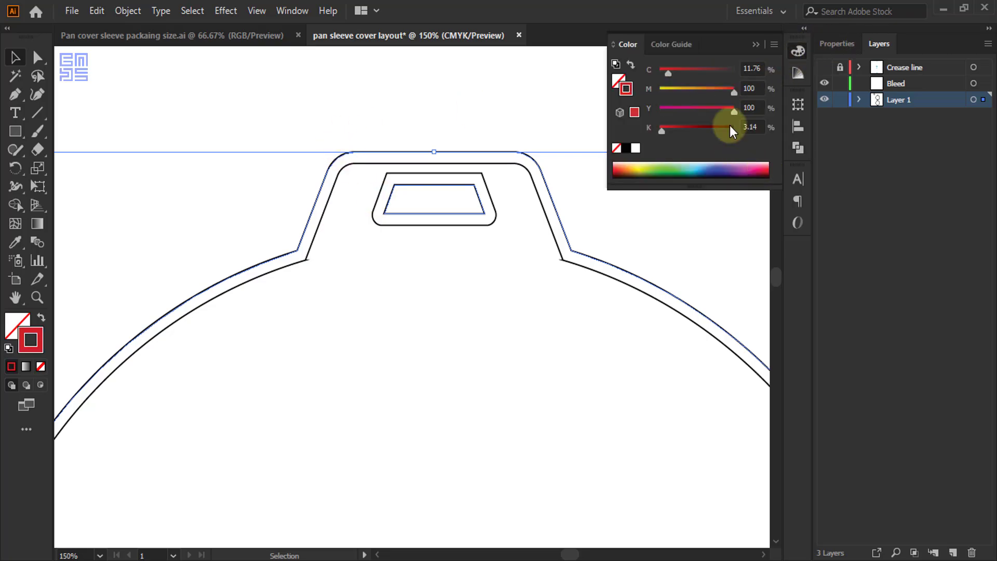
drag(674, 72, 600, 63)
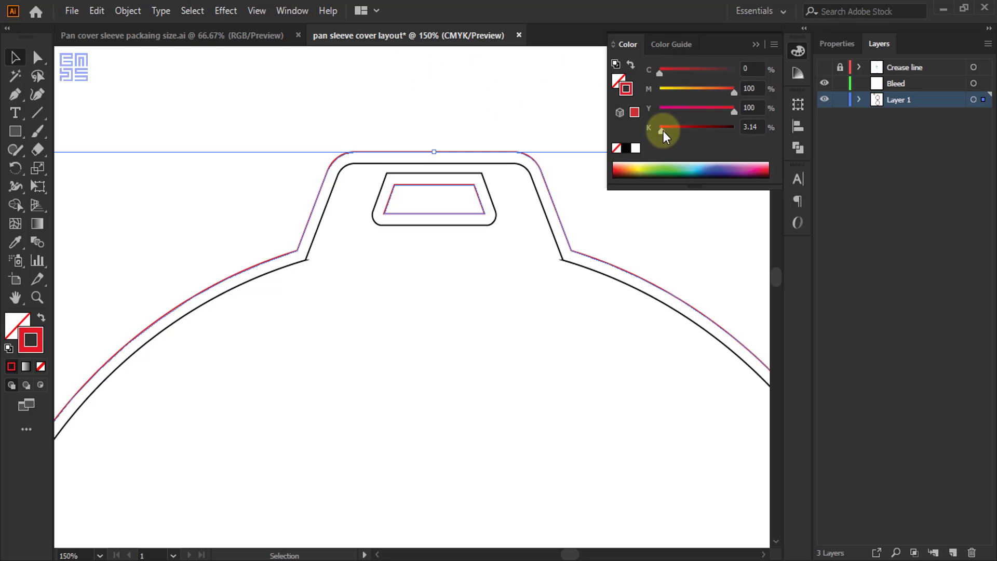
drag(663, 131, 655, 129)
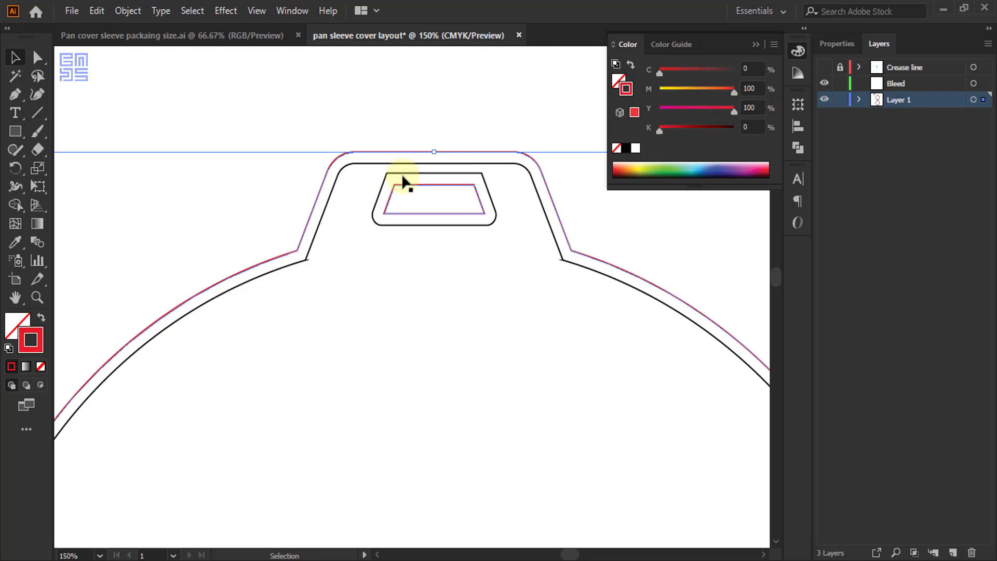
- Cut the red offset outline from Layer 1 and paste it in place on the Bleed layer
scroll(382, 151, up, 3)
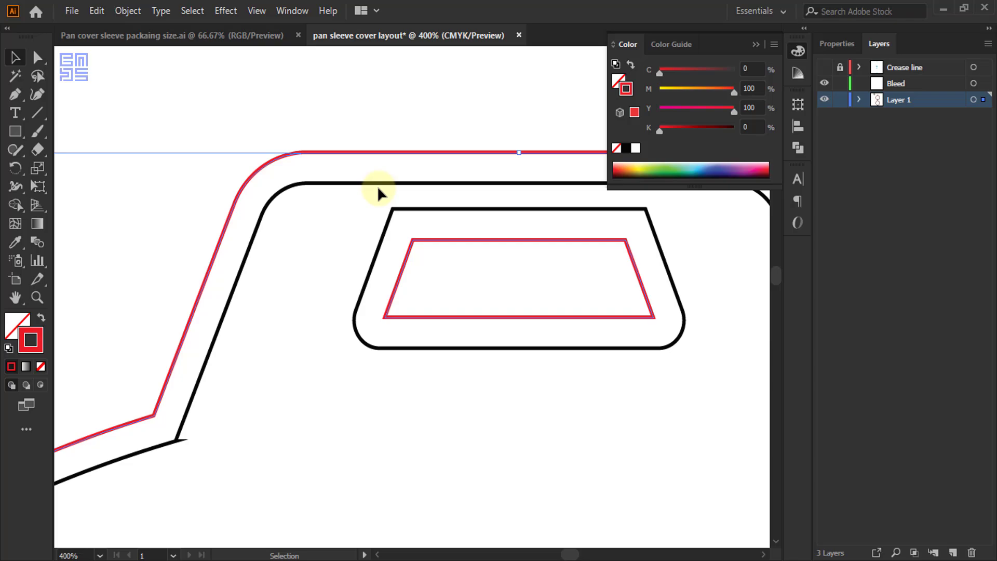
click(96, 11)
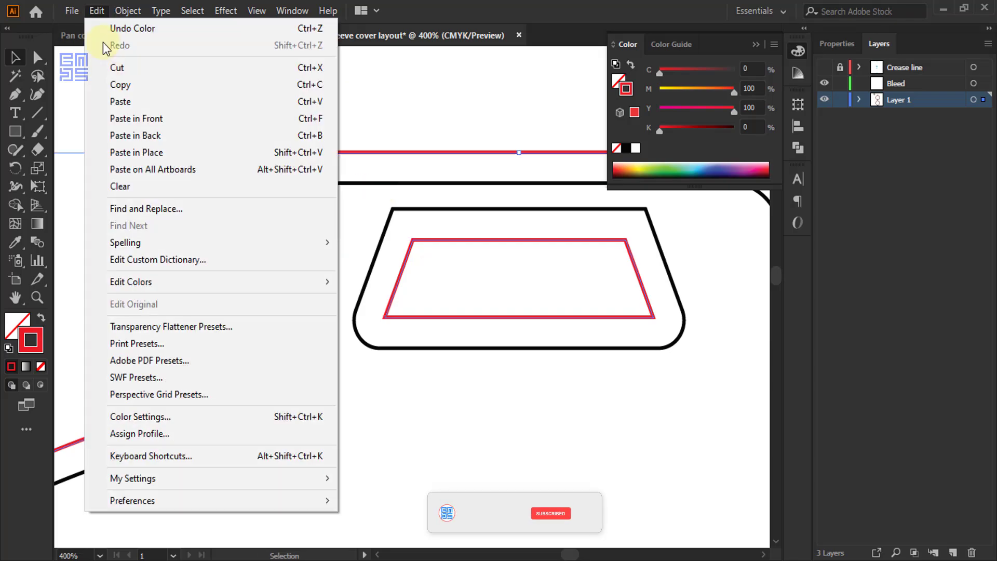
click(123, 69)
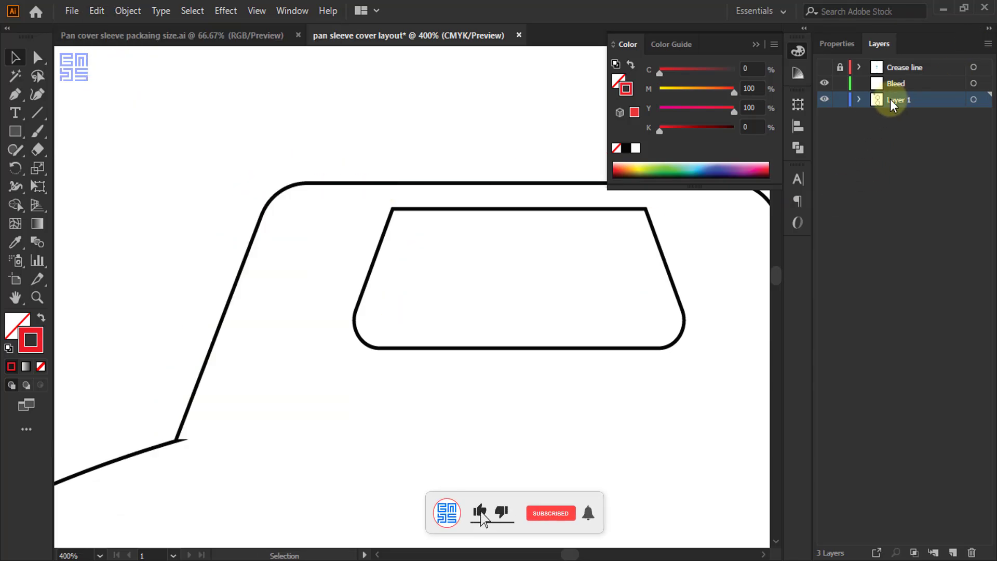
click(902, 85)
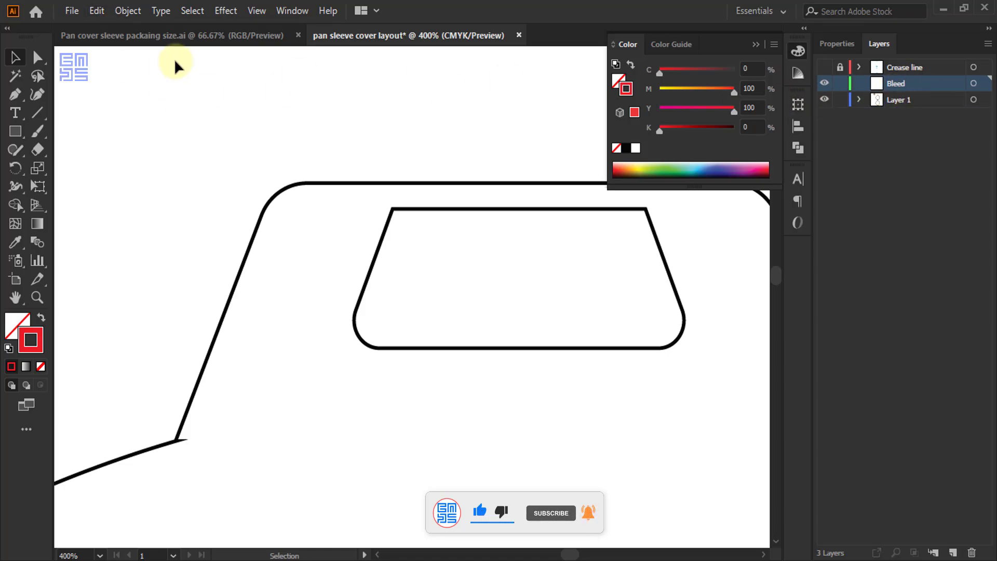
click(123, 14)
mouse_move(92, 8)
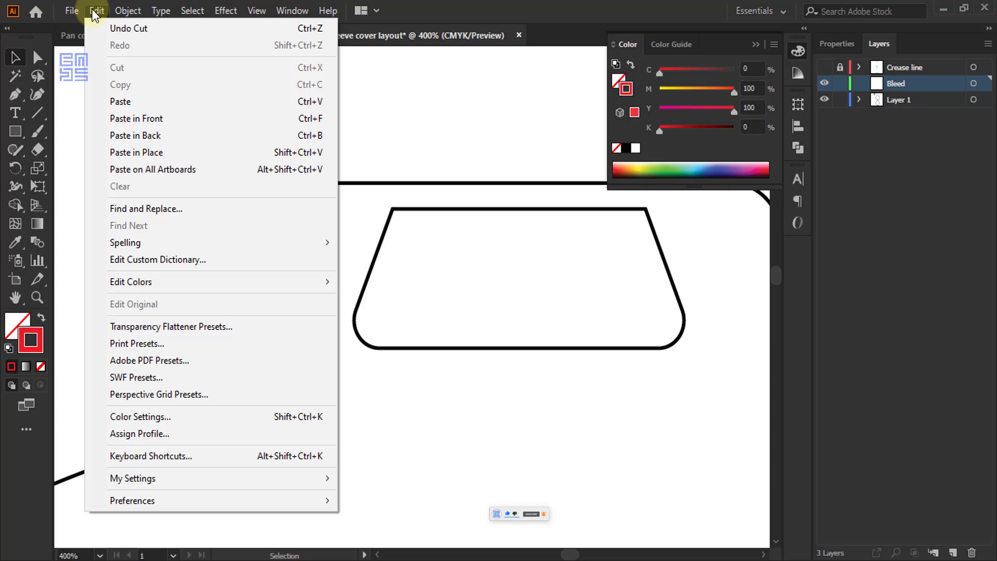
click(130, 151)
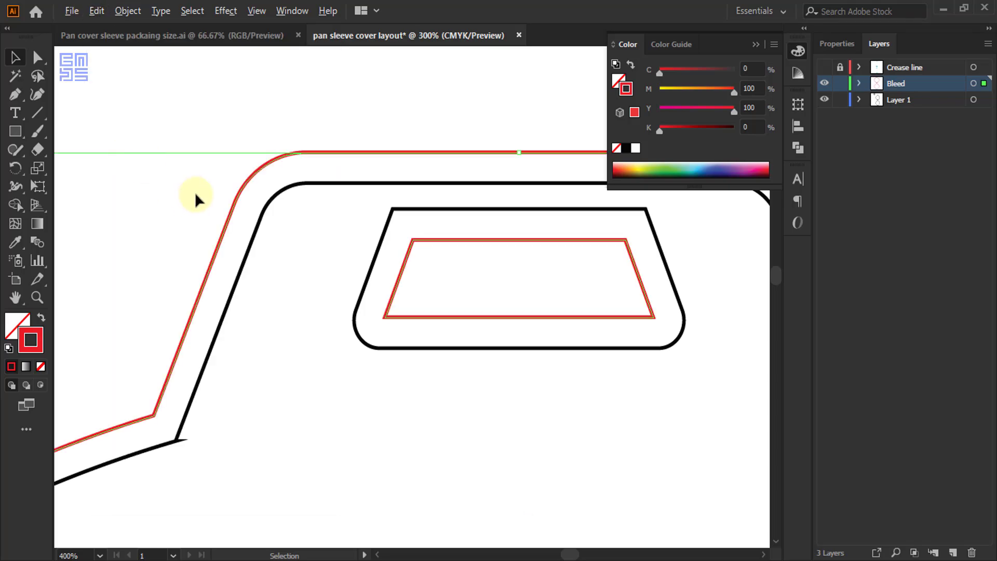
- Isolate the red bleed path and delete its inner offset shape inside the upper tab's handle hole
scroll(194, 192, down, 1)
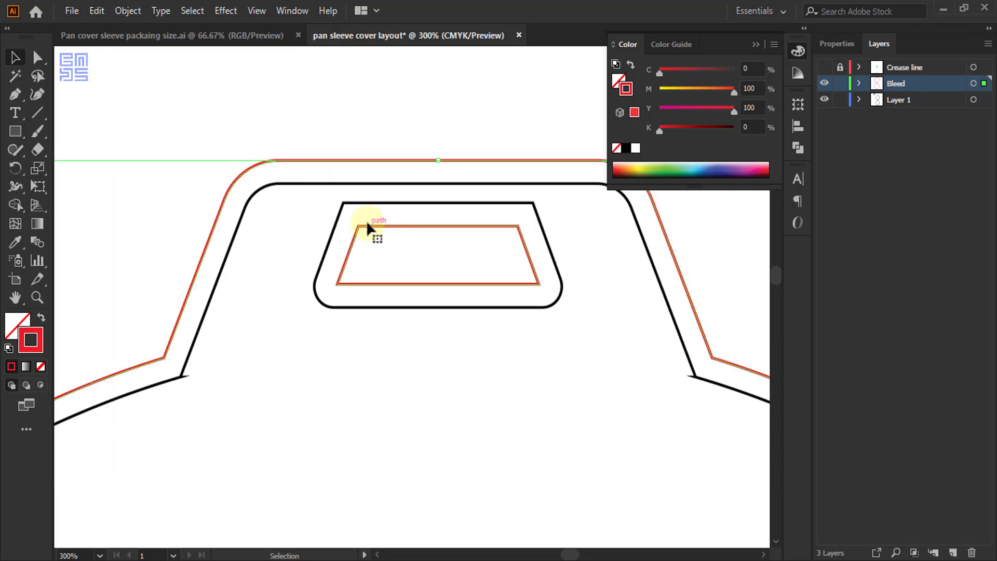
double_click(383, 160)
click(37, 58)
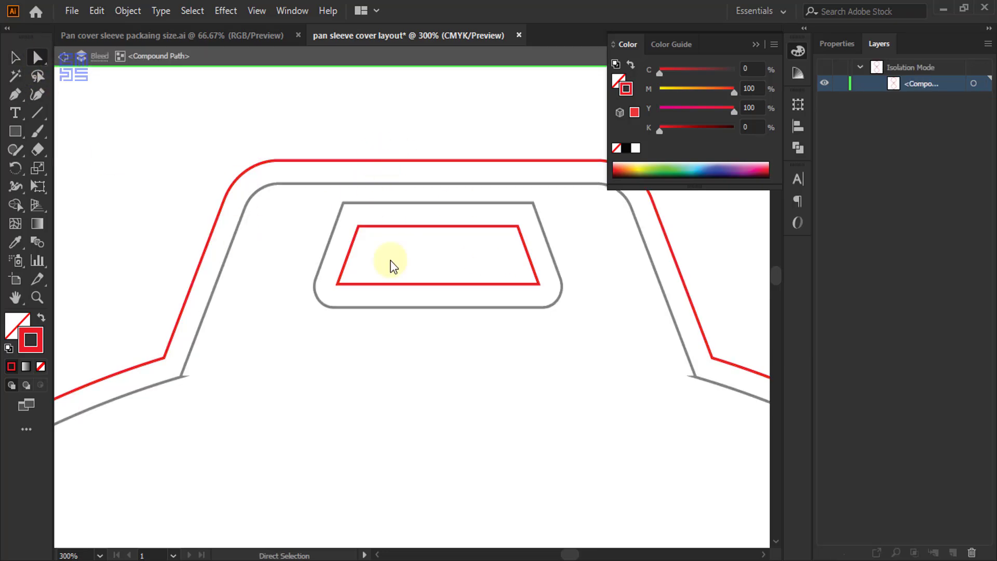
scroll(473, 266, up, 2)
click(756, 45)
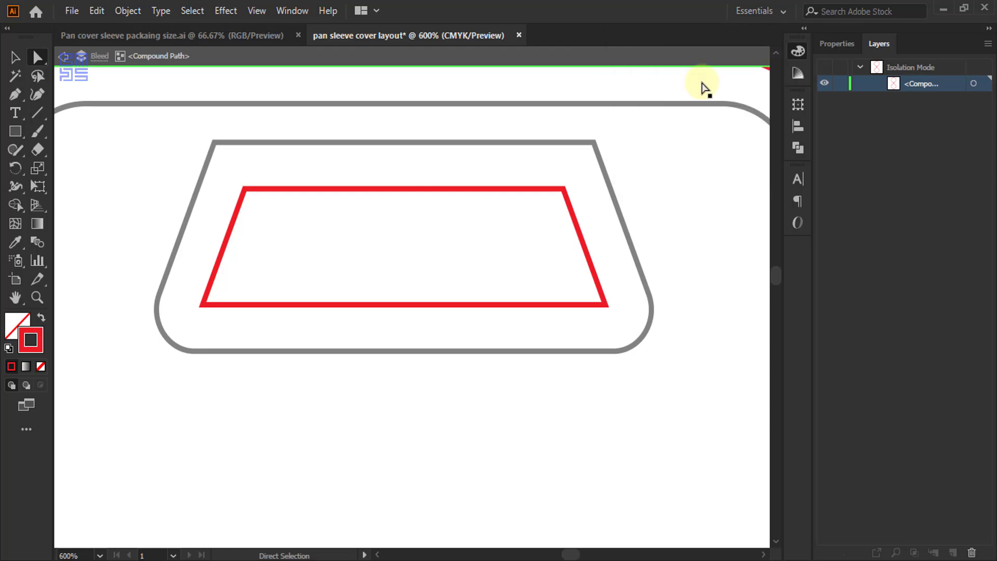
drag(232, 175, 578, 256)
key(Delete)
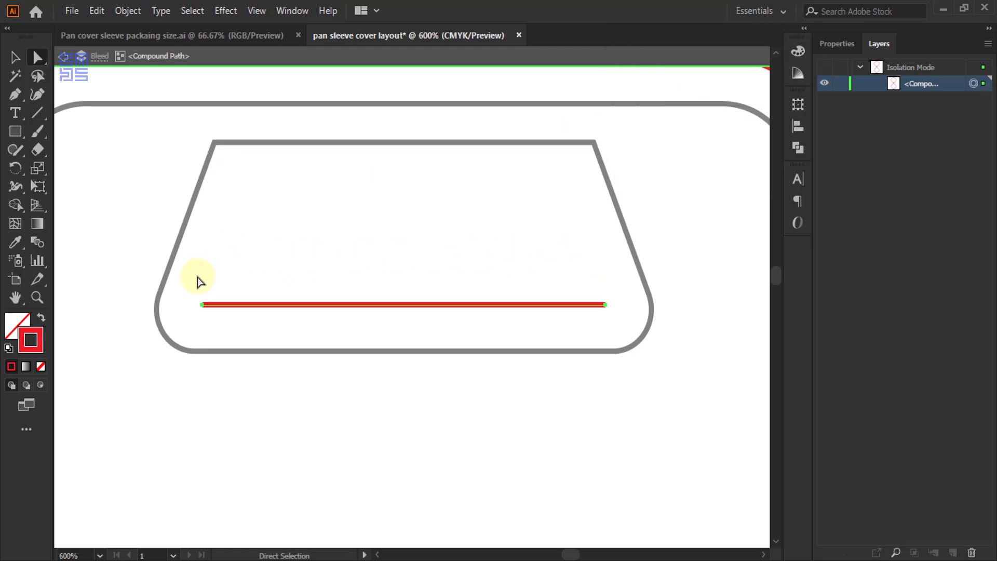
drag(196, 284, 601, 327)
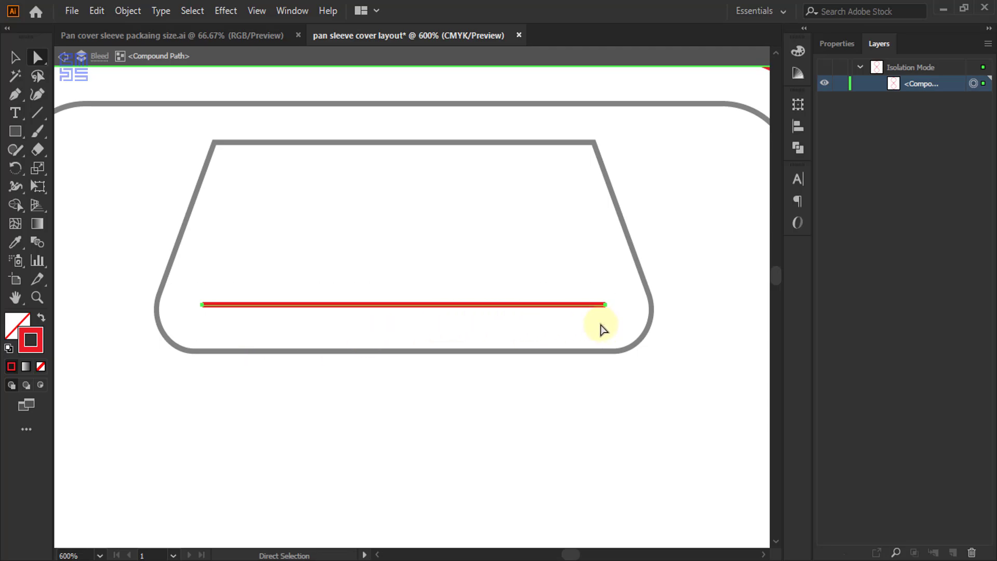
key(Delete)
- Delete the red offset shape inside the hole in the middle neck and exit isolation mode
key(ctrl+0)
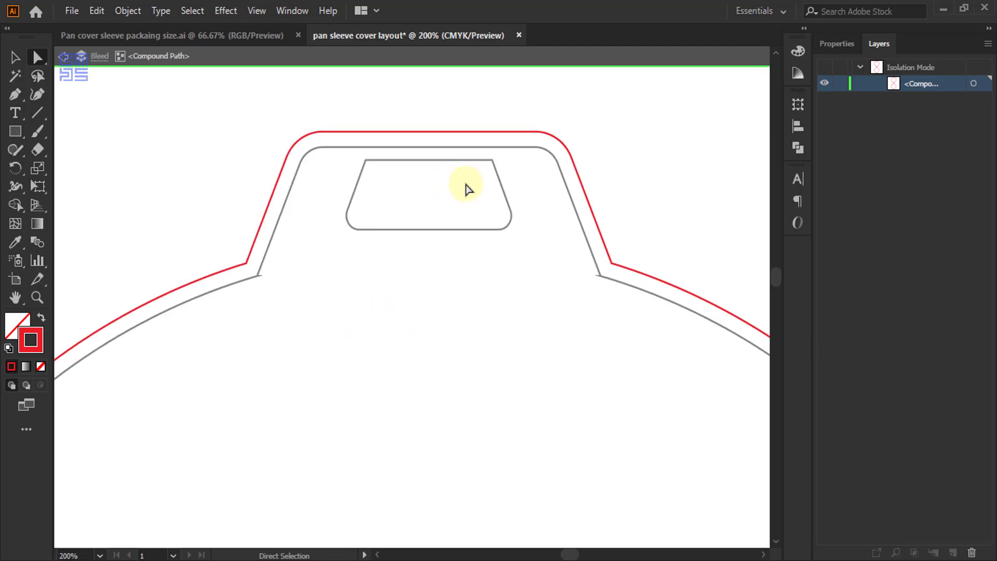
scroll(467, 186, down, 2)
scroll(456, 452, down, 3)
scroll(412, 252, up, 3)
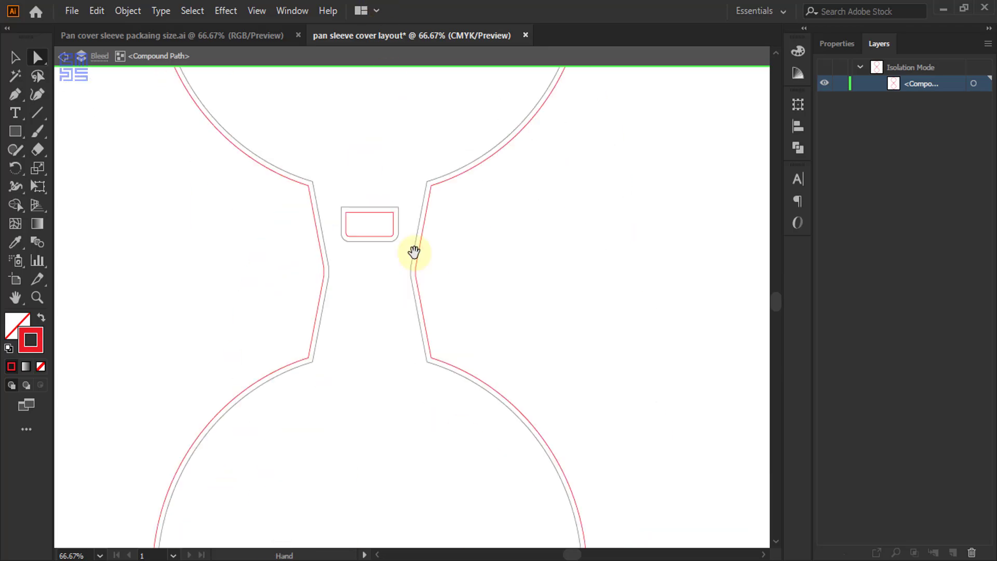
scroll(414, 231, down, 1)
scroll(366, 204, up, 3)
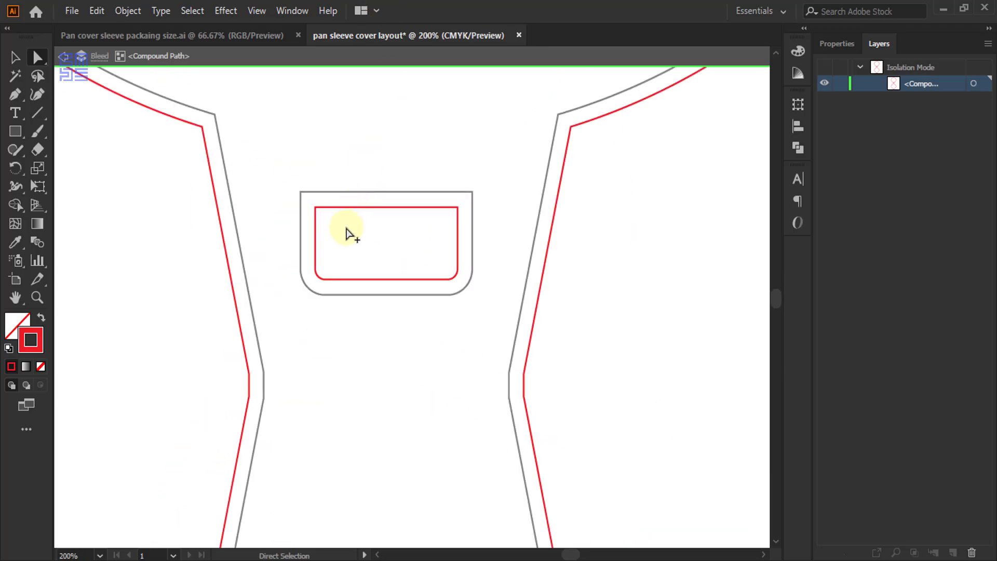
drag(235, 151, 680, 394)
key(Delete)
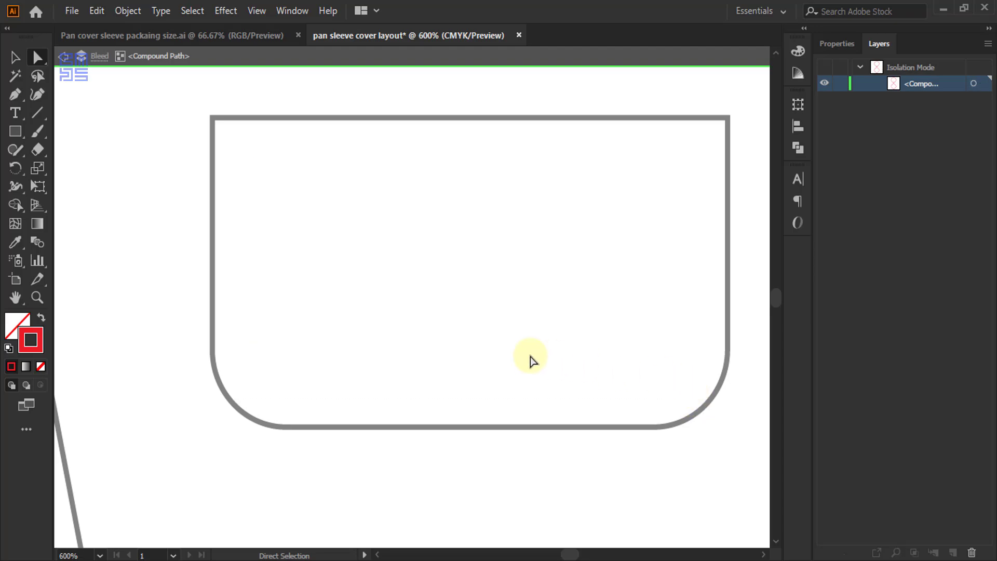
key(ctrl+0)
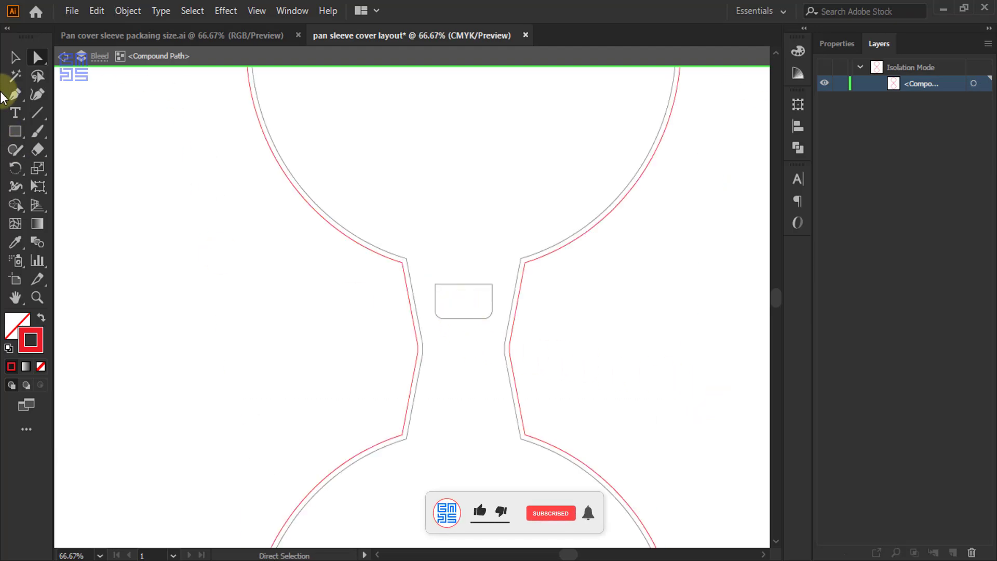
click(15, 57)
key(Escape)
scroll(440, 277, down, 2)
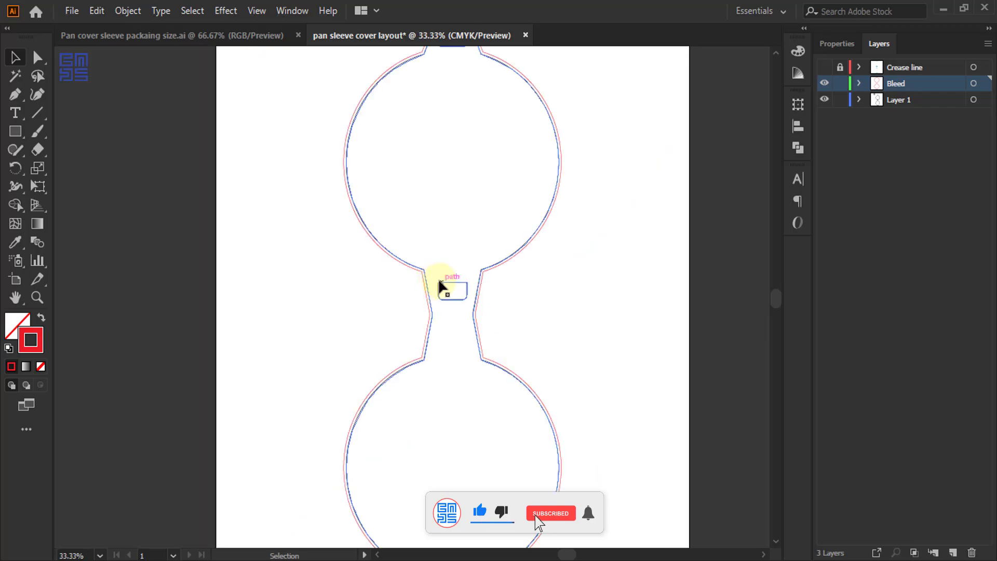
- Lock the Bleed layer and hide it
scroll(331, 323, up, 3)
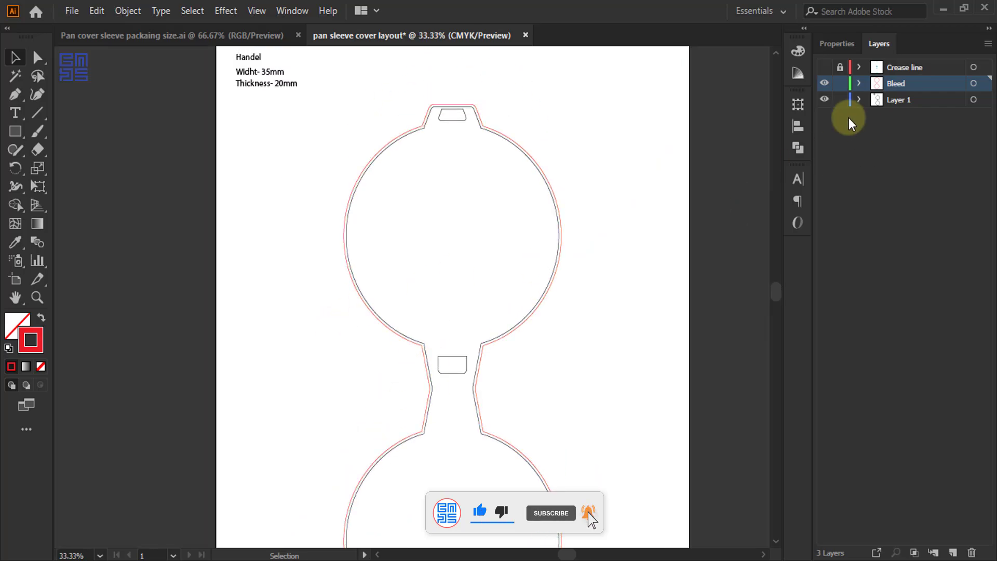
click(838, 83)
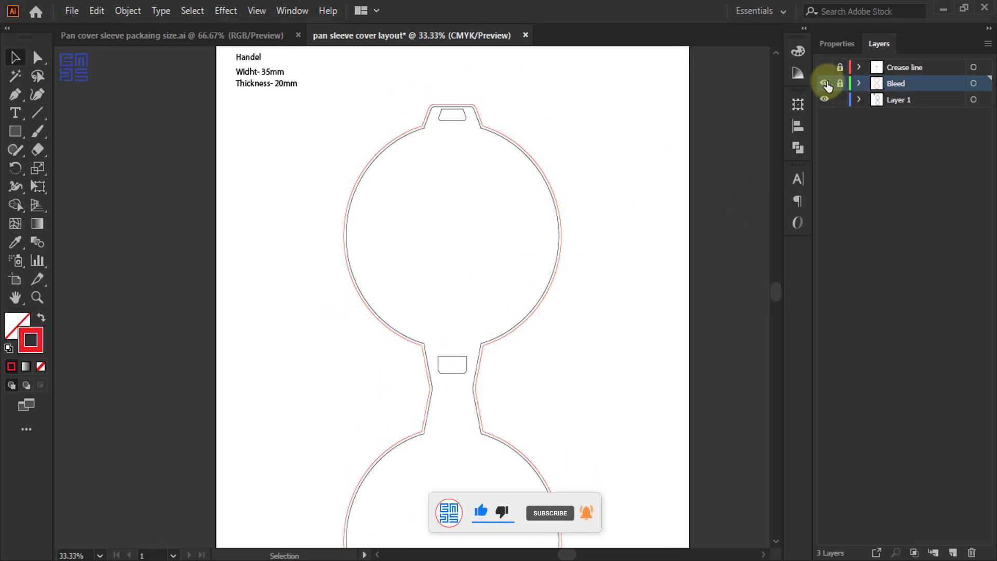
click(824, 83)
- Rename Layer 1, which holds the black cut outline, as Die line
double_click(903, 101)
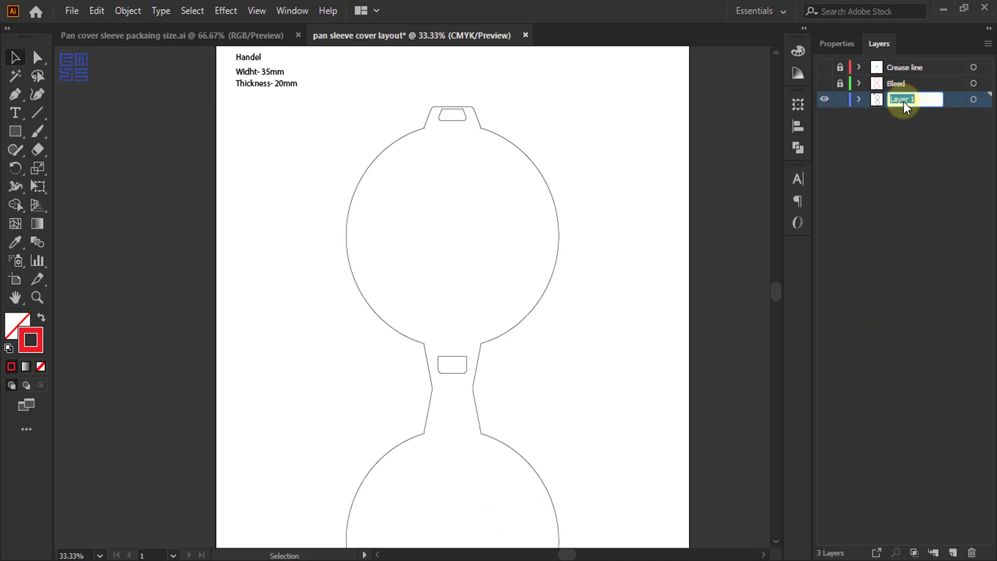
key(BackSpace)
text(Die line)
key(Return)
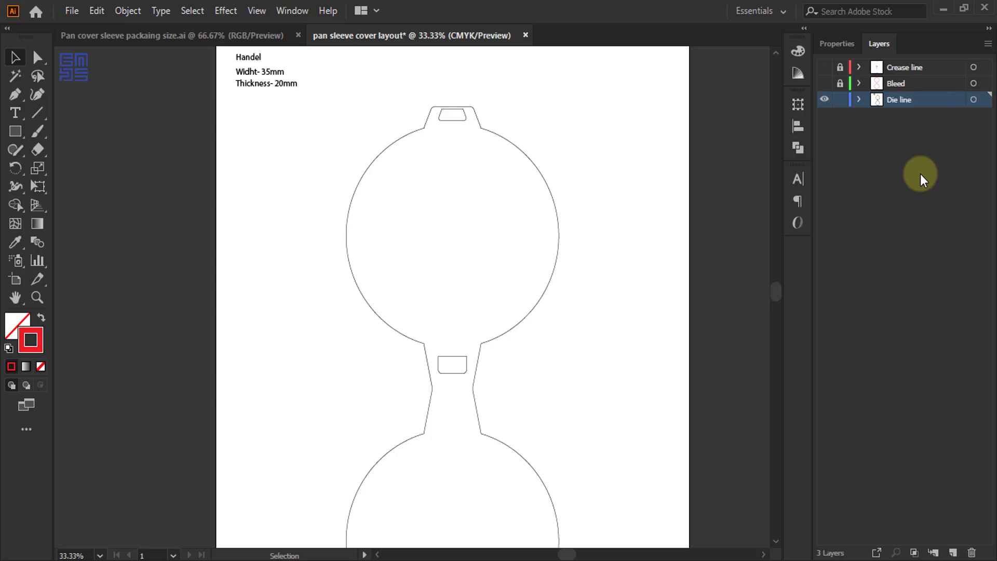
- Move the Die line layer above the Crease line layer and make the Crease line and Bleed layers visible
drag(927, 100, 930, 70)
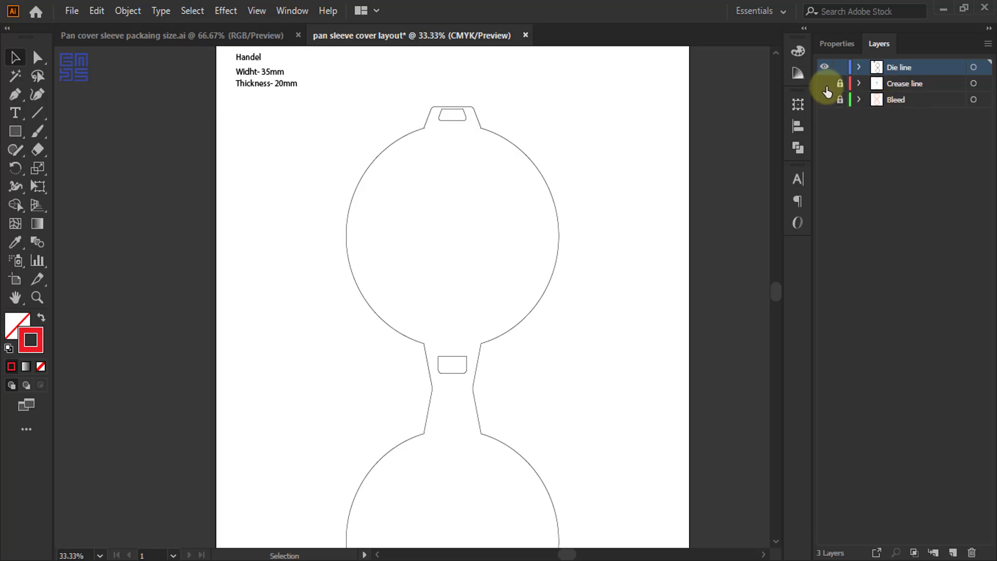
drag(825, 86, 825, 100)
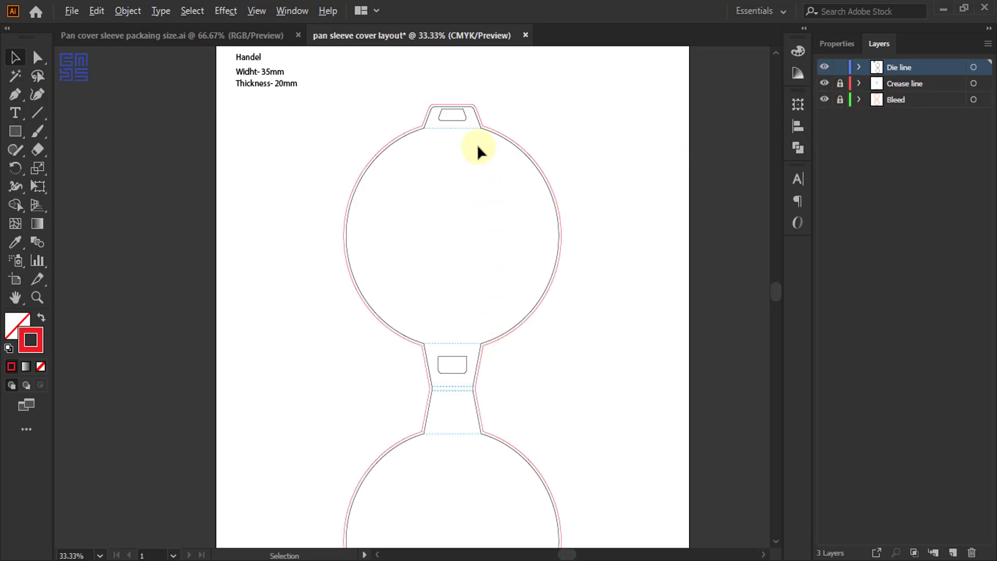
- Examine the die line, dashed crease lines and red bleed along the whole sleeve, from the upper handle tab through the neck to the bottom tab
scroll(477, 144, up, 3)
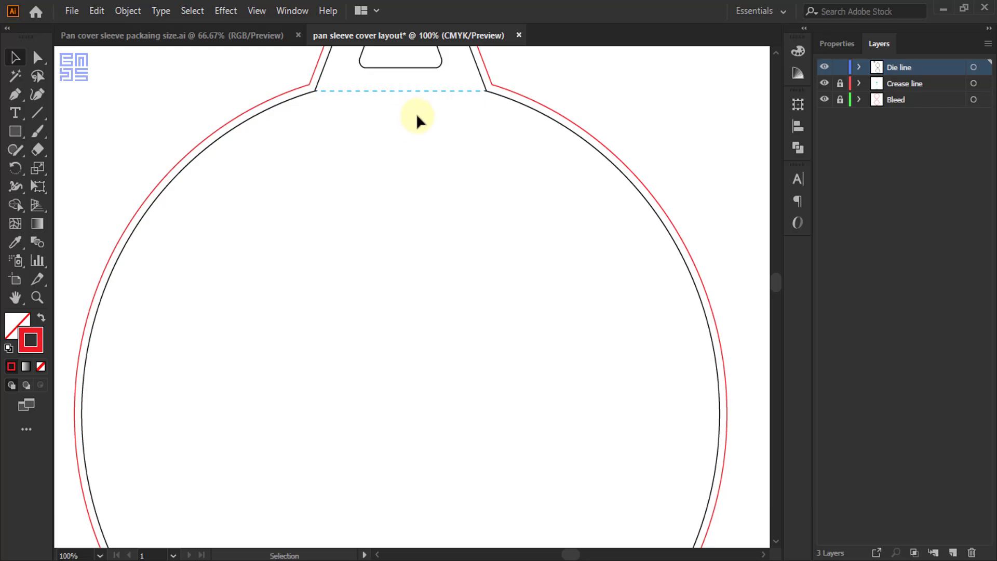
scroll(415, 113, up, 4)
scroll(426, 138, up, 3)
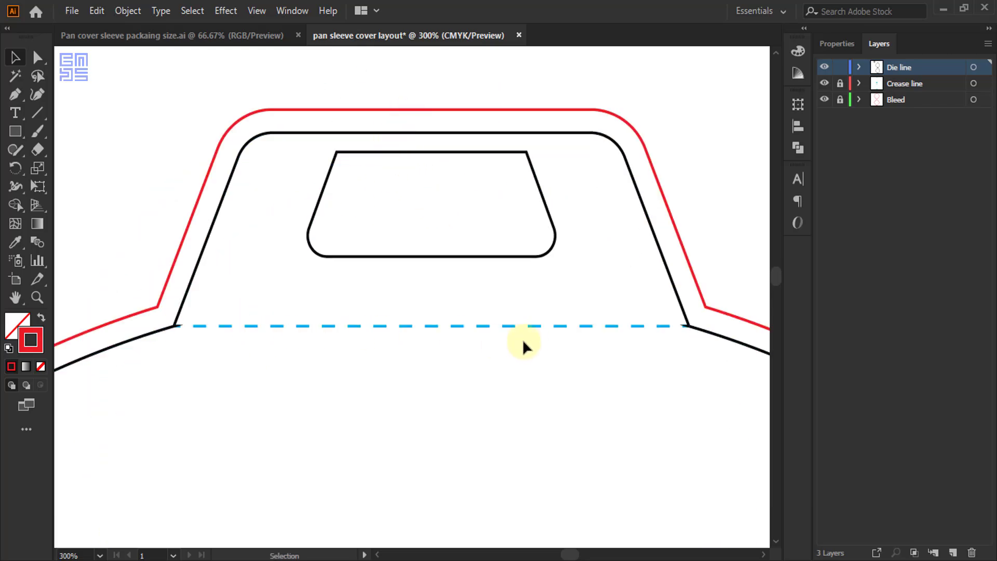
scroll(461, 420, down, 5)
scroll(413, 153, down, 2)
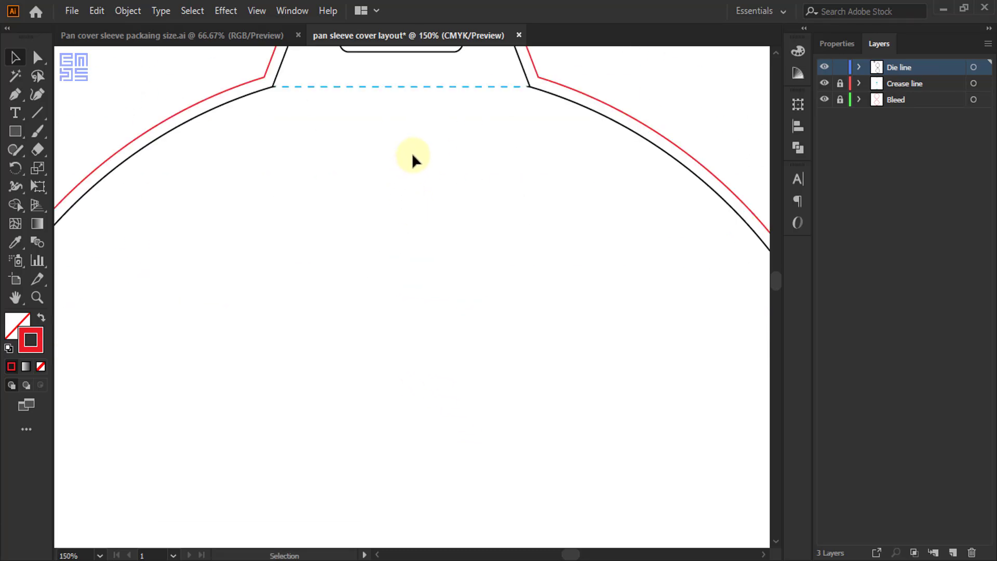
key(space)
scroll(438, 338, down, 10)
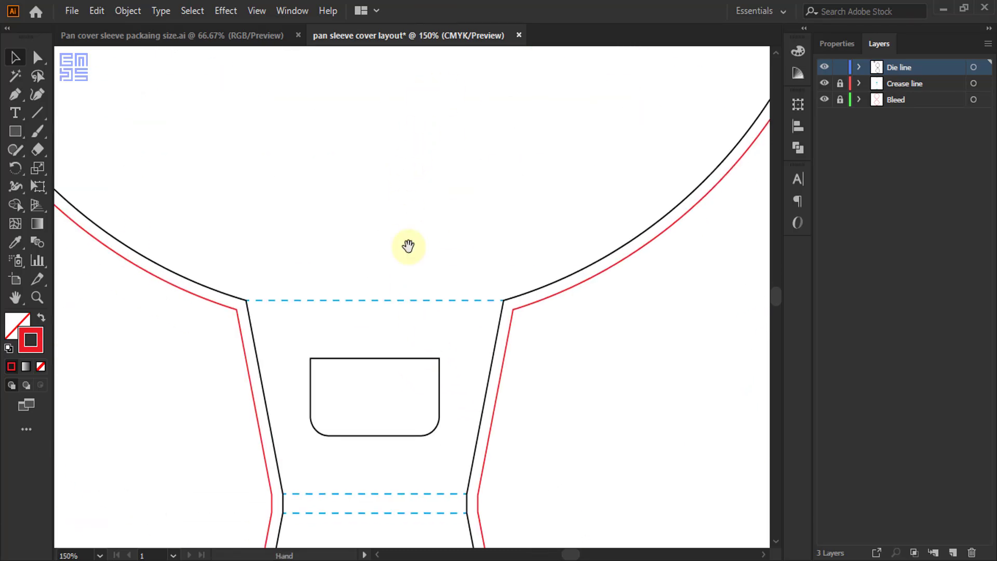
drag(408, 246, 427, 64)
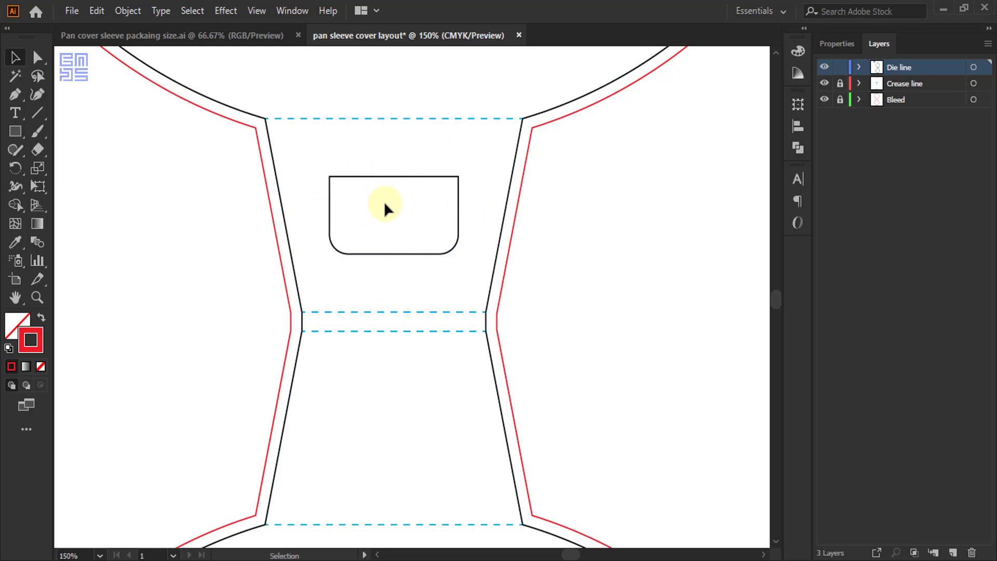
drag(396, 294, 405, 80)
scroll(419, 123, down, 5)
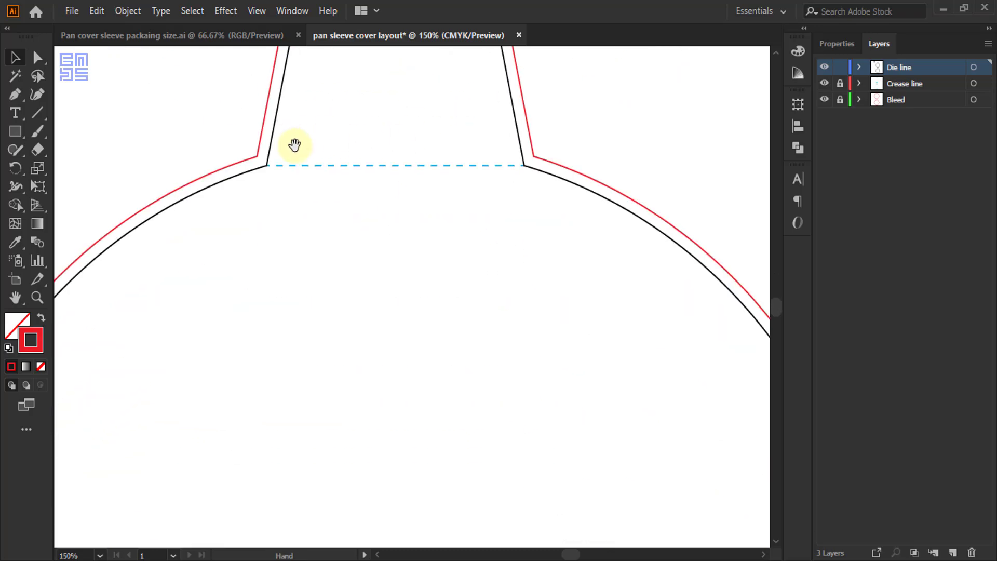
scroll(379, 163, down, 8)
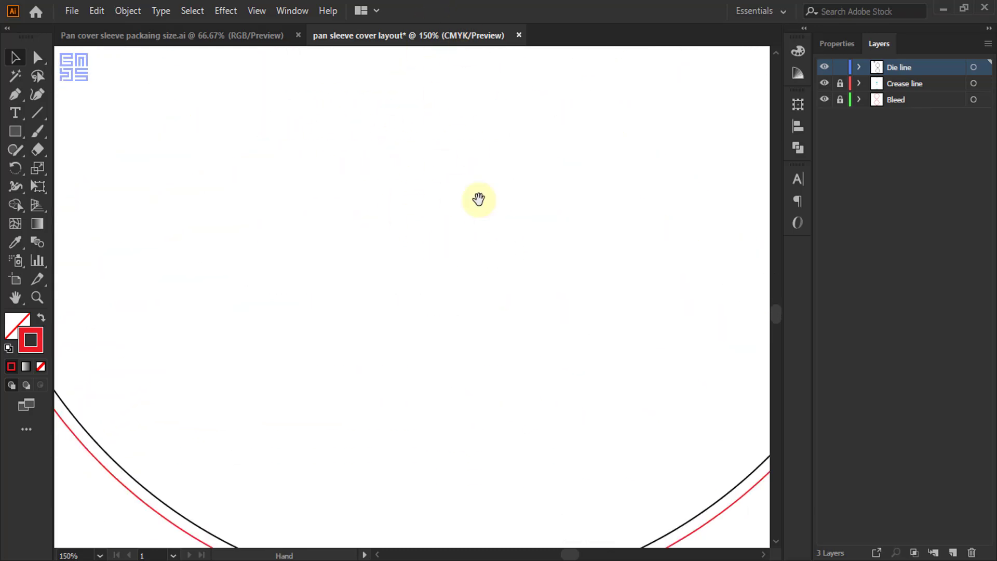
scroll(478, 198, down, 5)
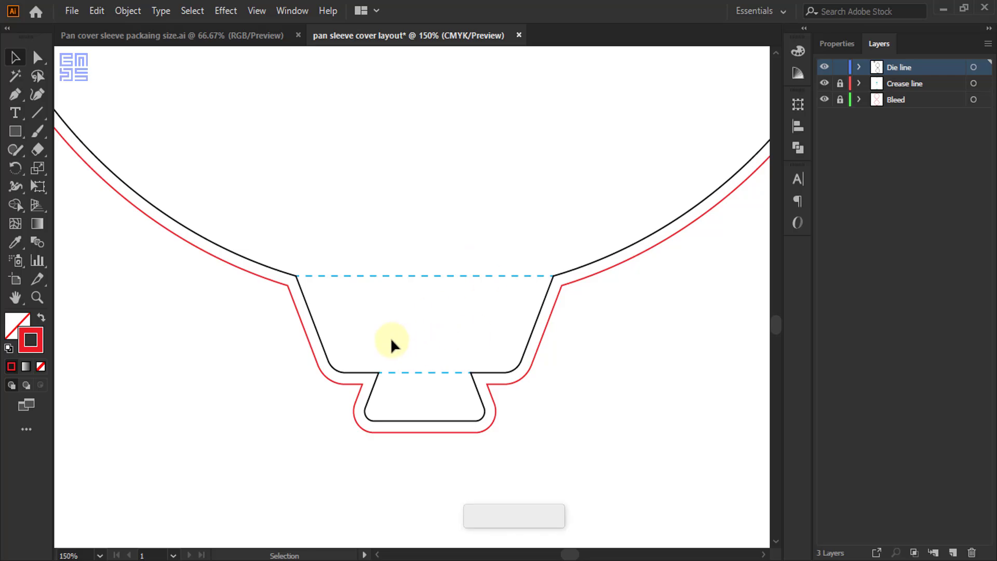
scroll(375, 366, down, 4)
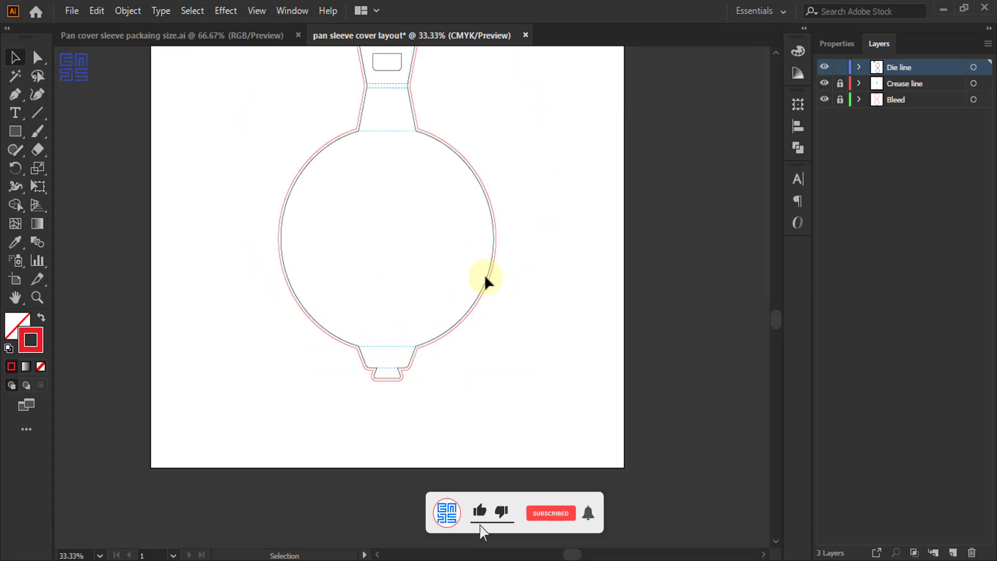
scroll(486, 281, up, 4)
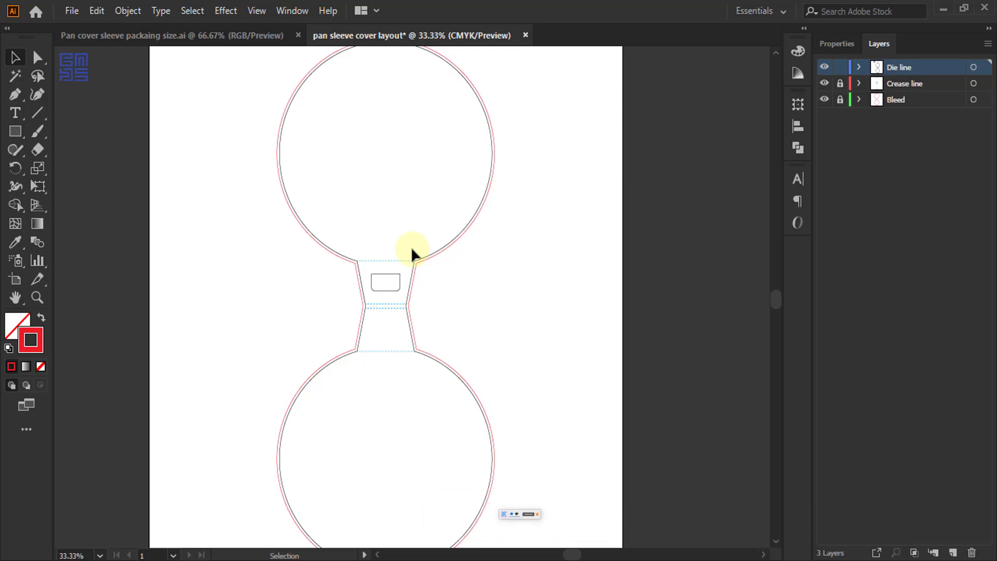
scroll(425, 239, down, 1)
scroll(425, 239, down, 1)
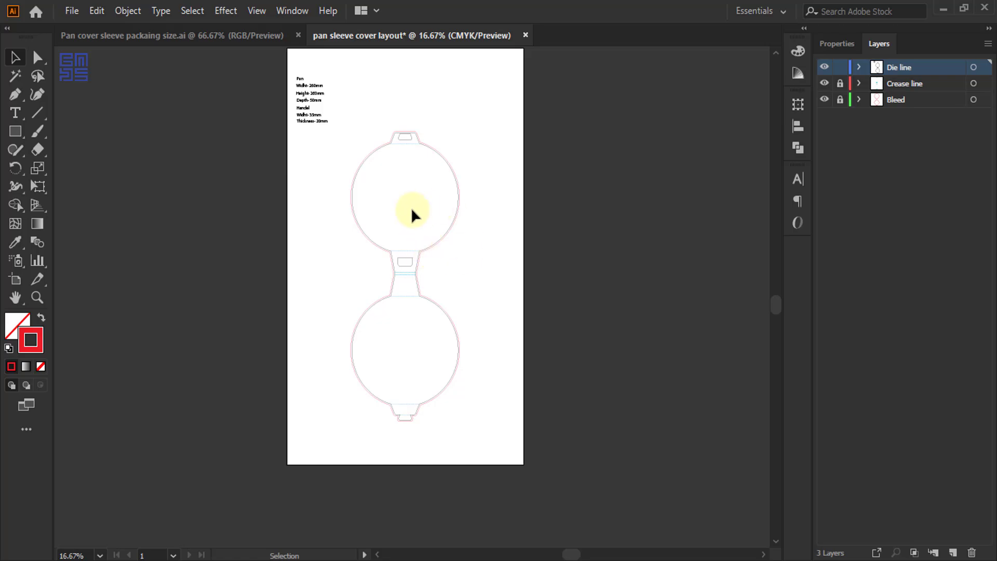
scroll(410, 210, up, 2)
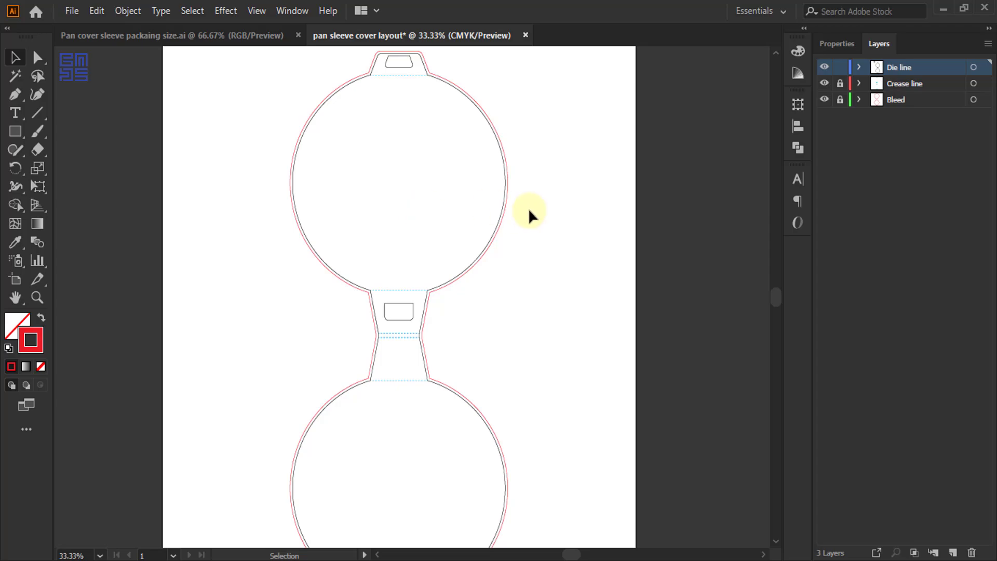